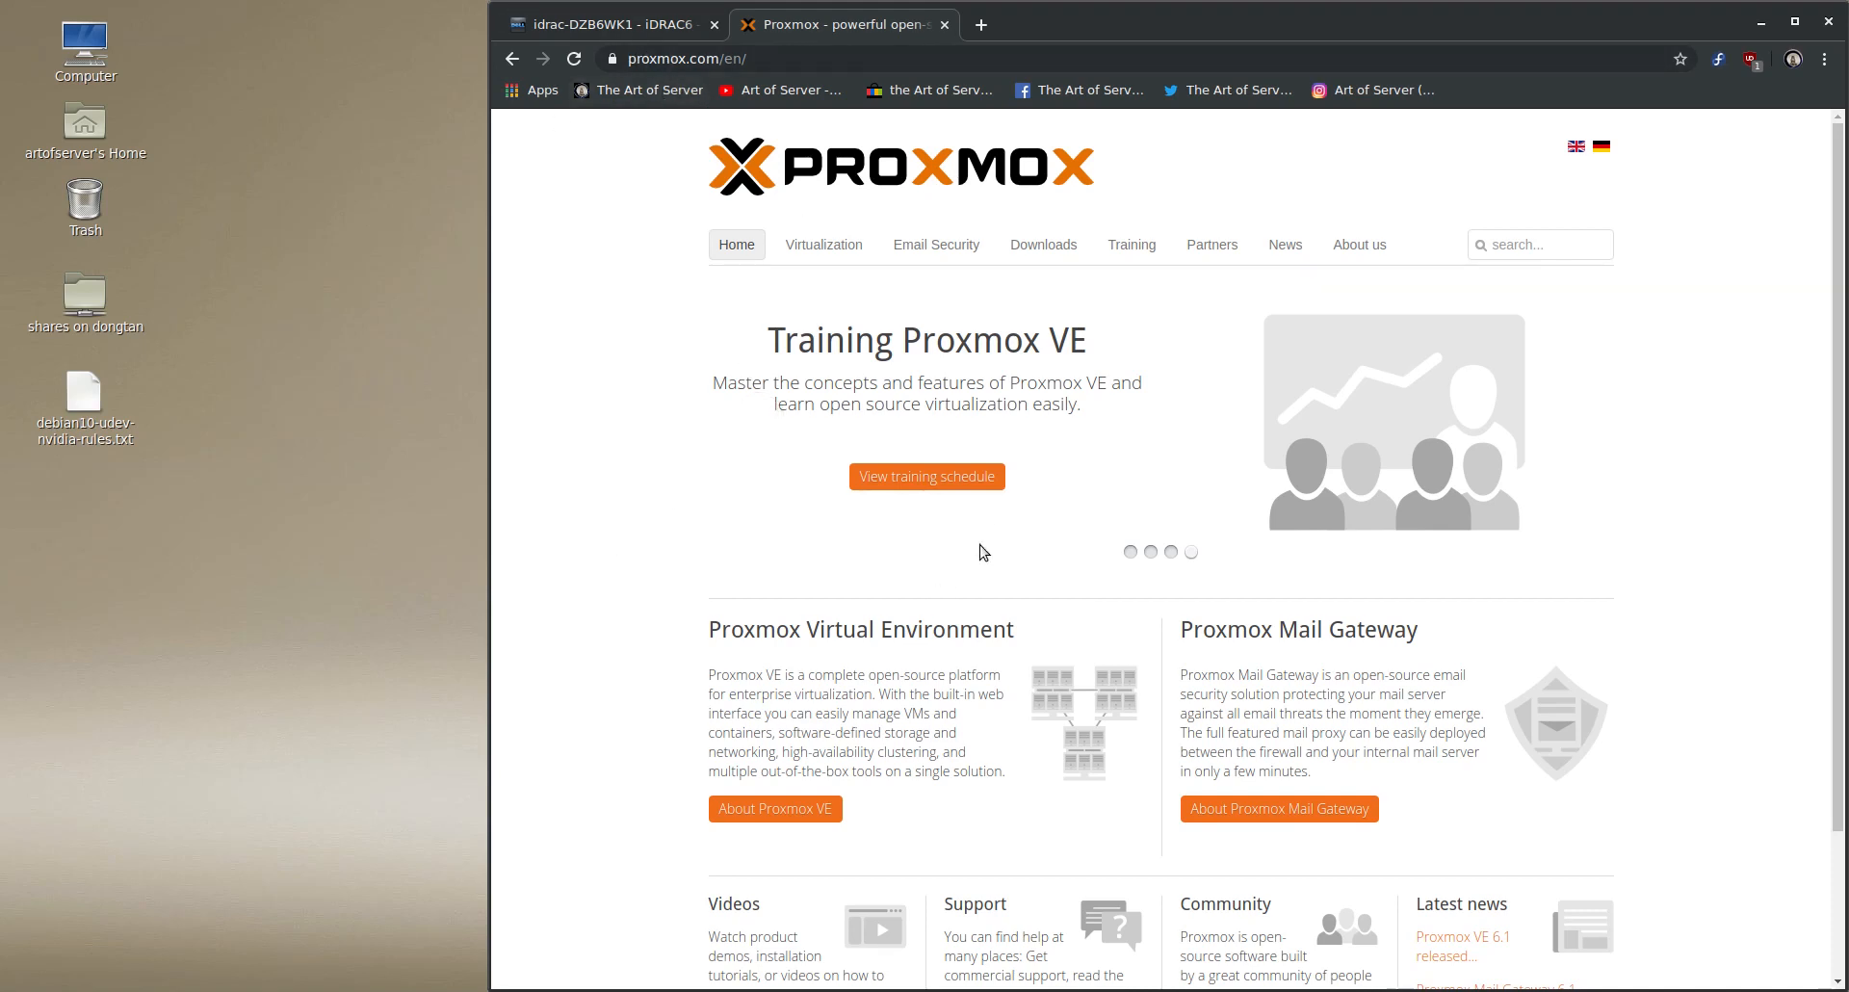
# - Look through the ISO installers on the Proxmox downloads page and select proxmox-ve_6.1-1.iso in the local Downloads folder
pyautogui.scroll(-4, 1201, 578)
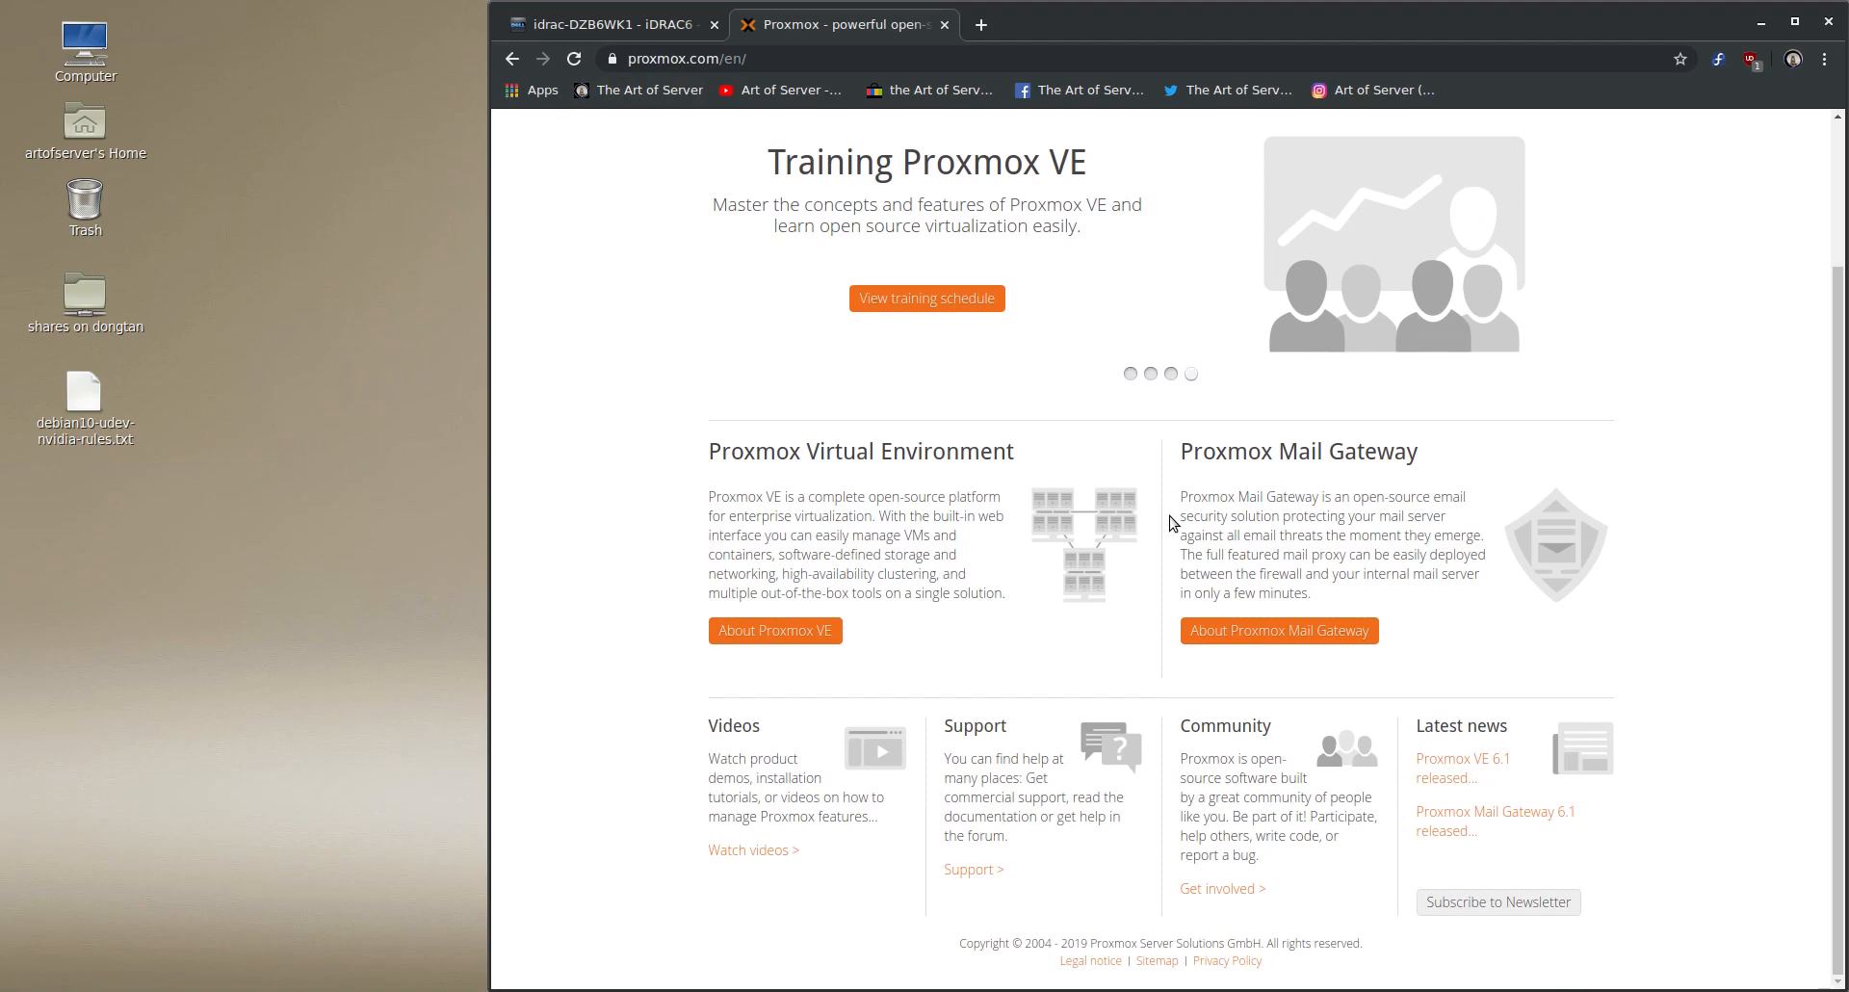
pyautogui.scroll(4, 1336, 750)
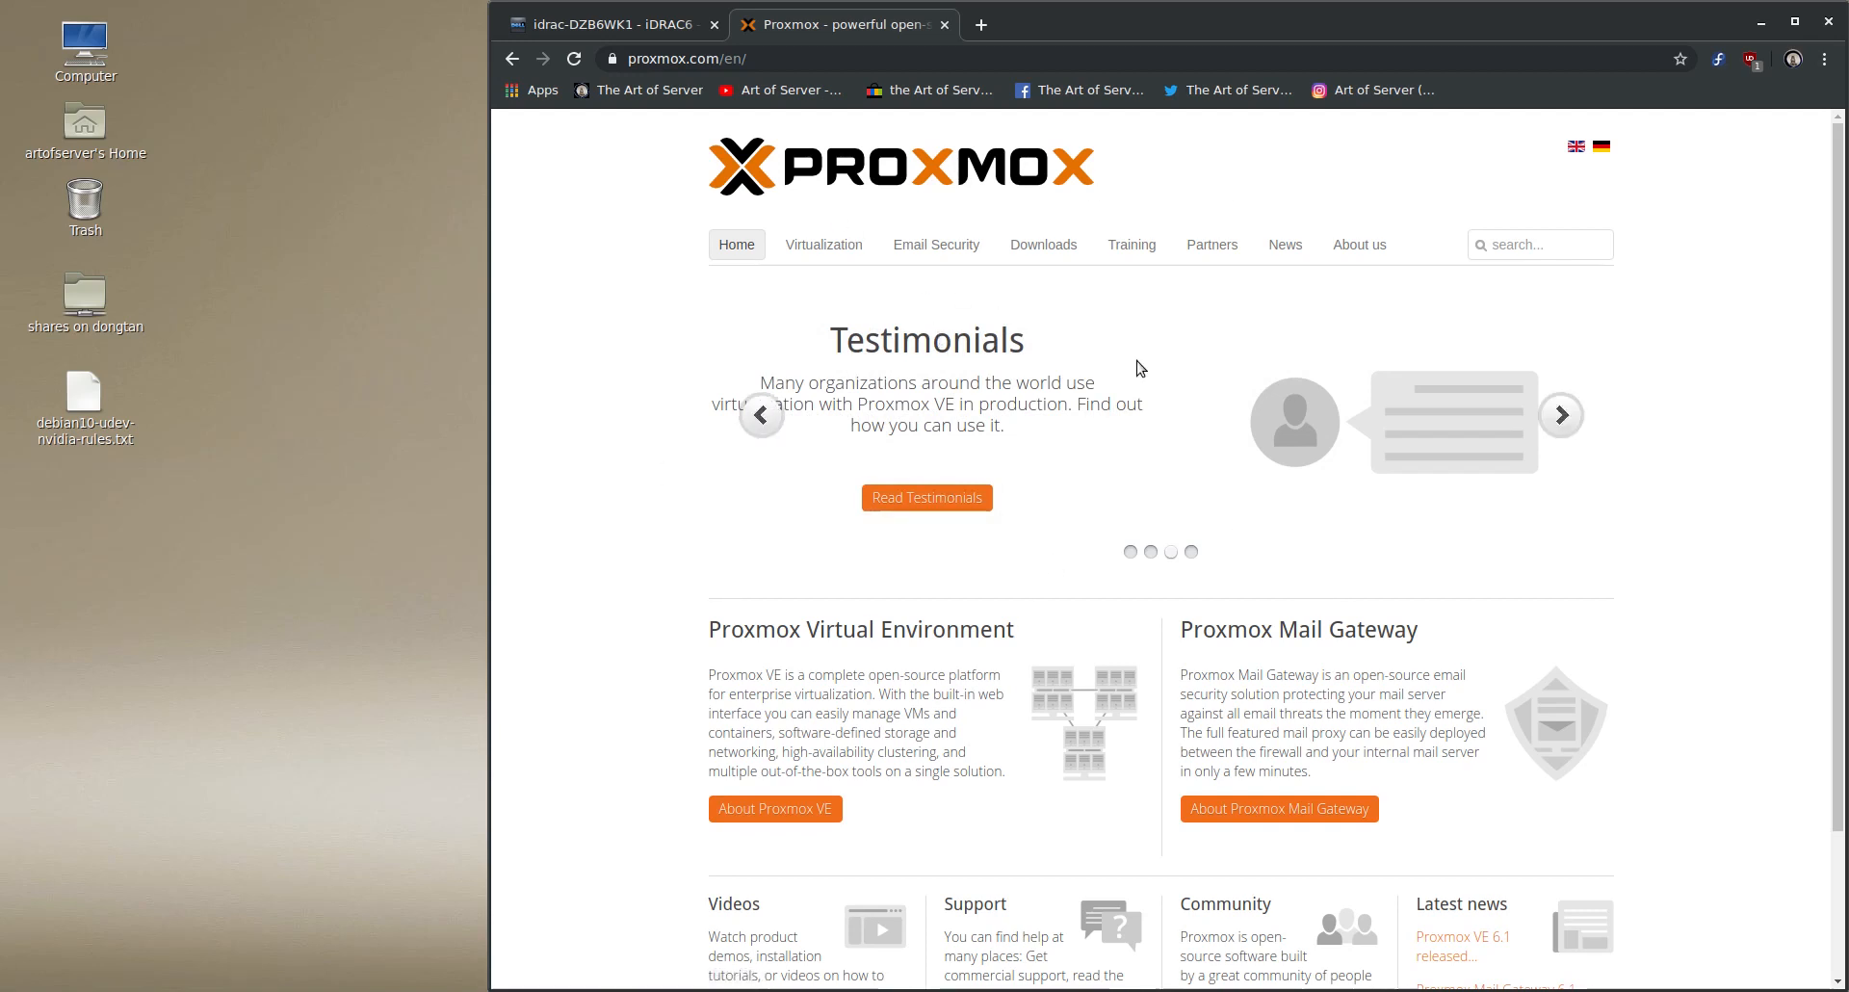
pyautogui.click(1056, 248)
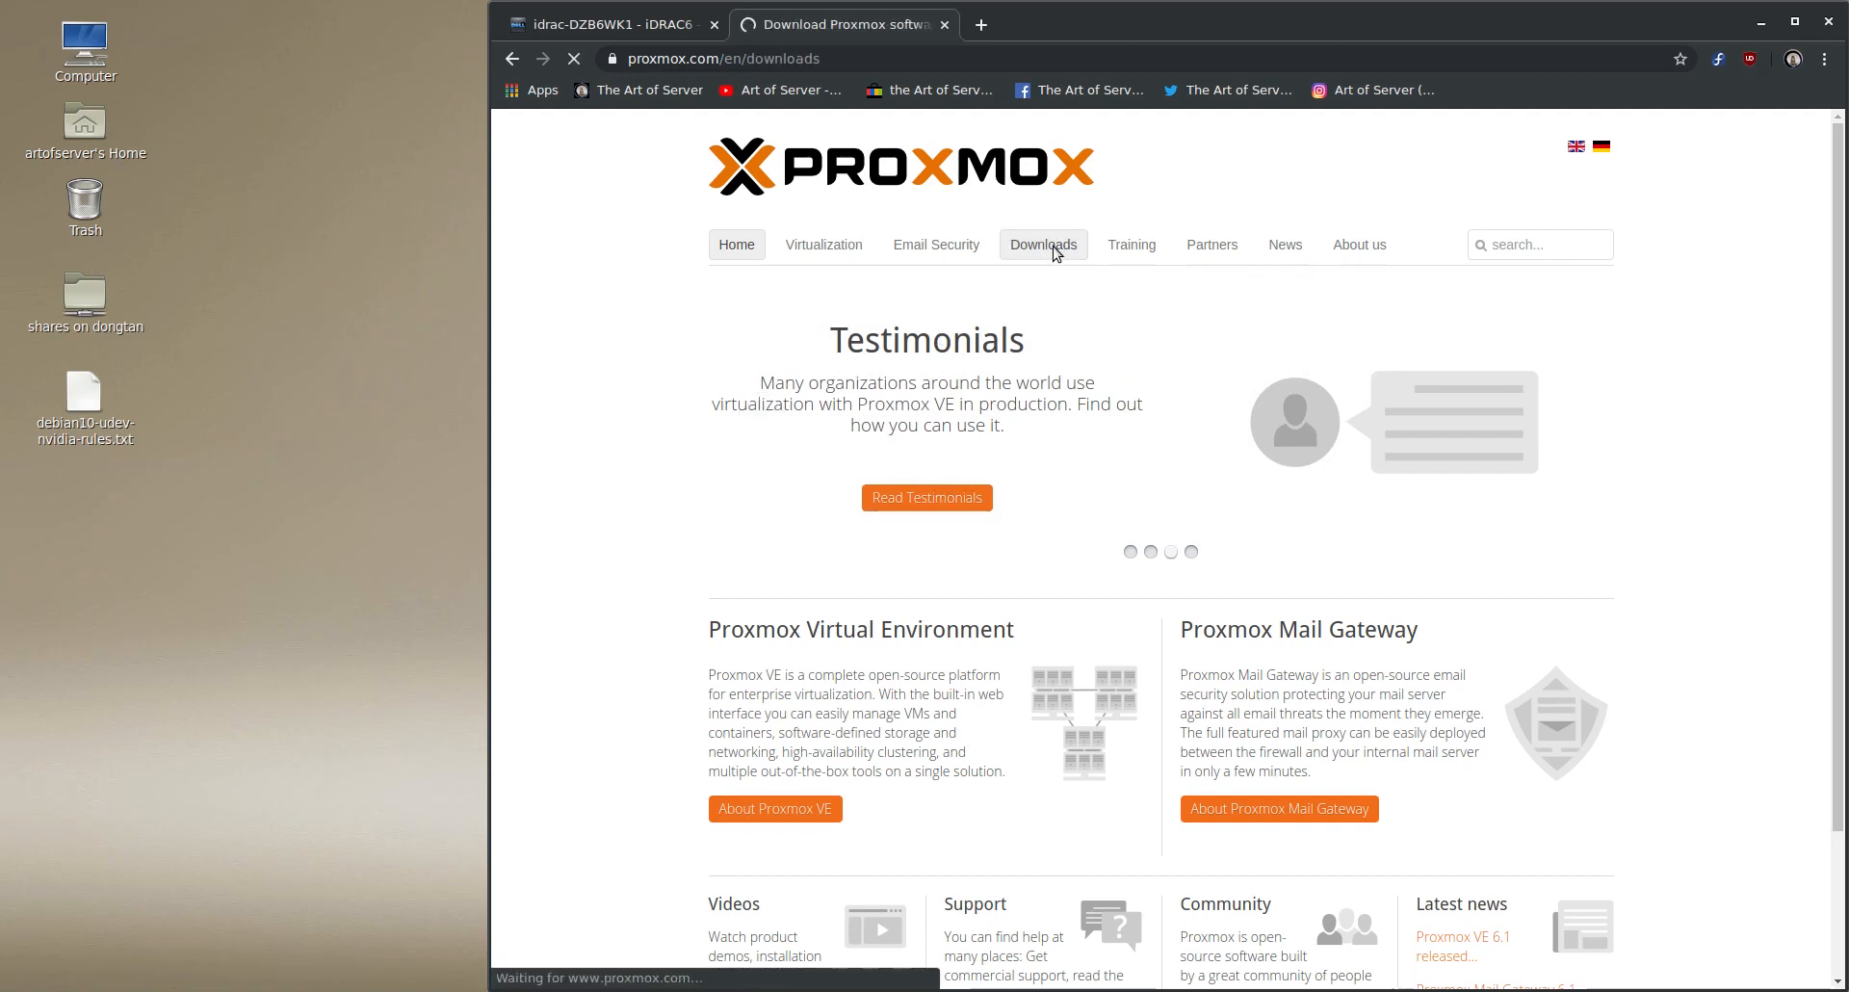
pyautogui.scroll(-3, 959, 405)
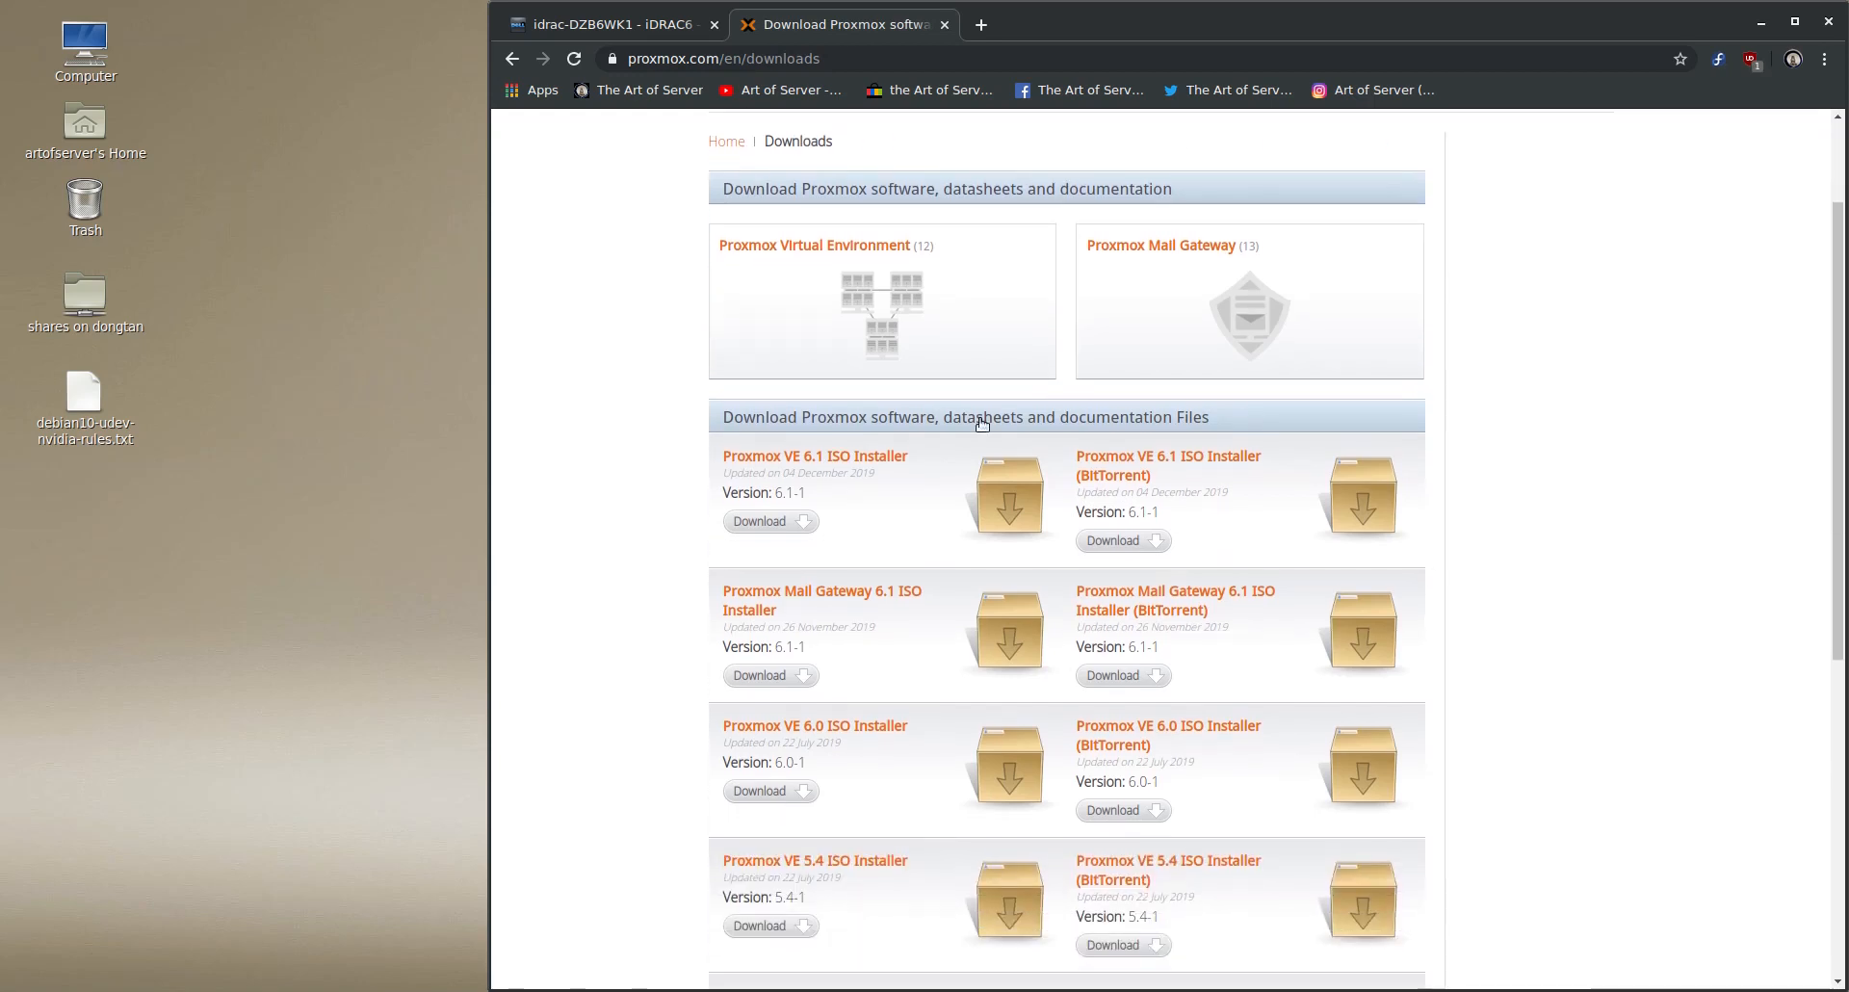
pyautogui.scroll(-10, 909, 410)
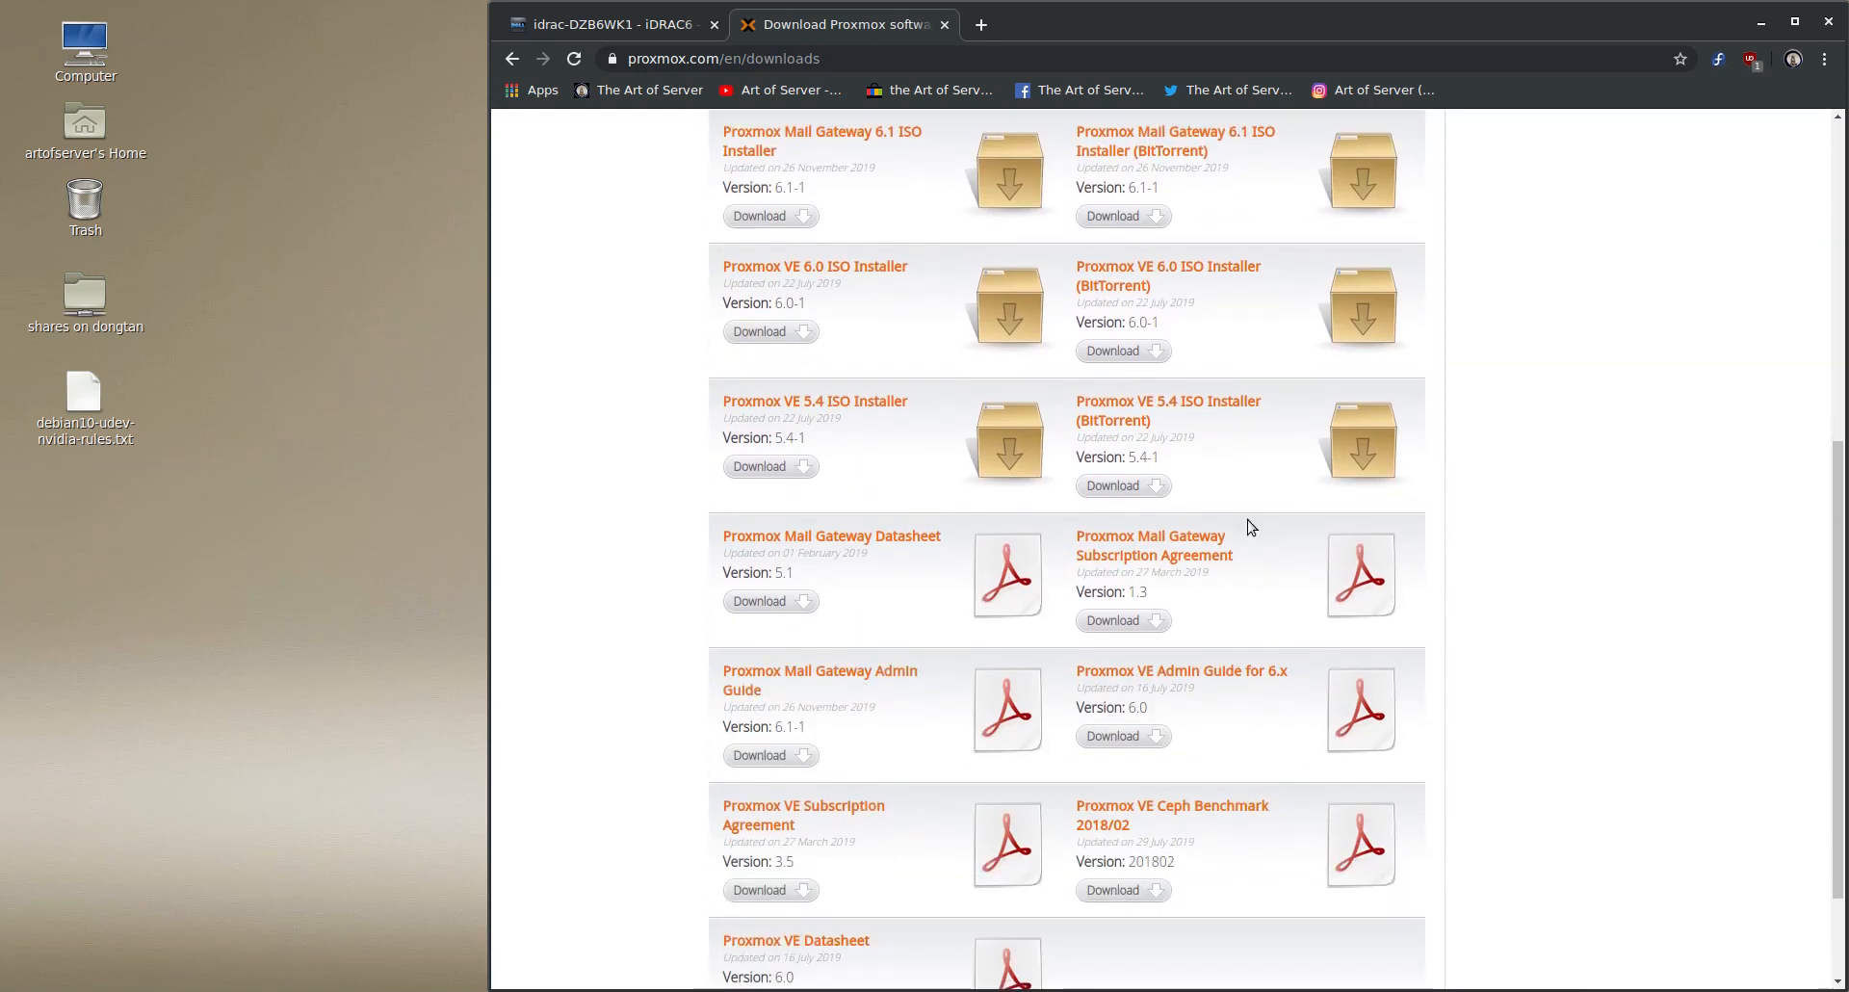
pyautogui.scroll(-2, 1349, 665)
pyautogui.scroll(11, 1267, 713)
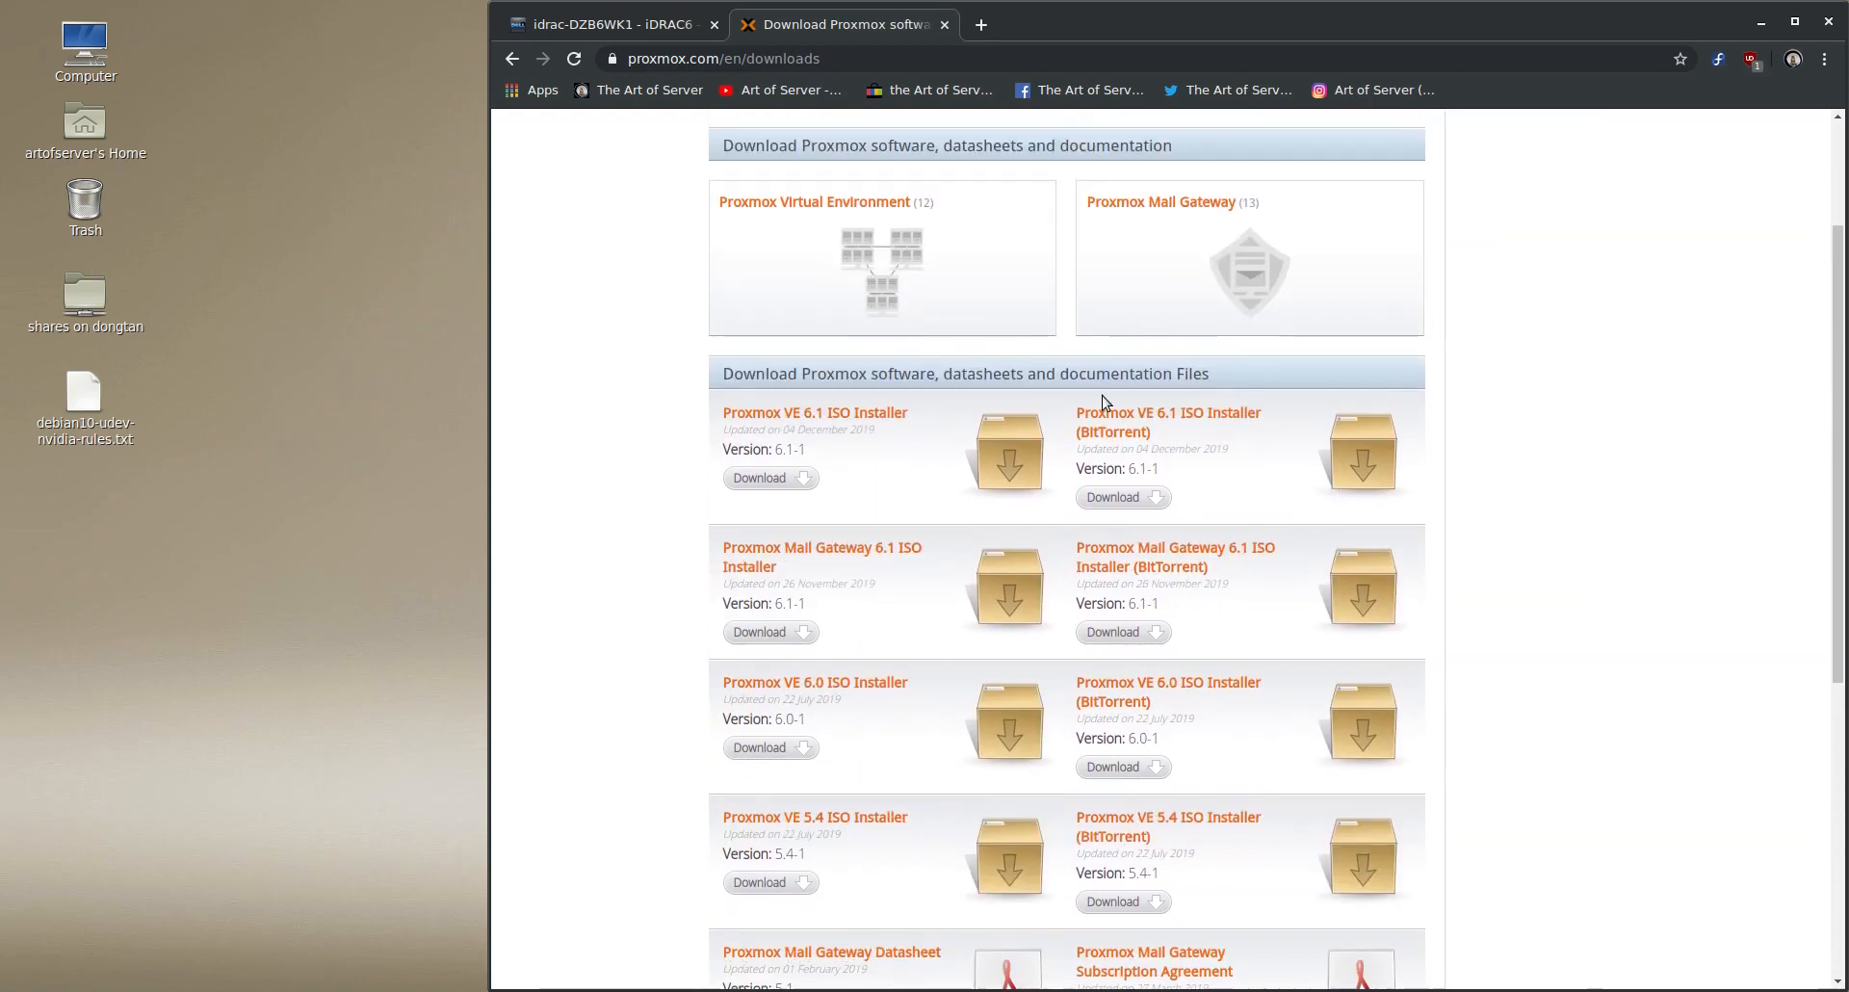
pyautogui.scroll(2, 1230, 620)
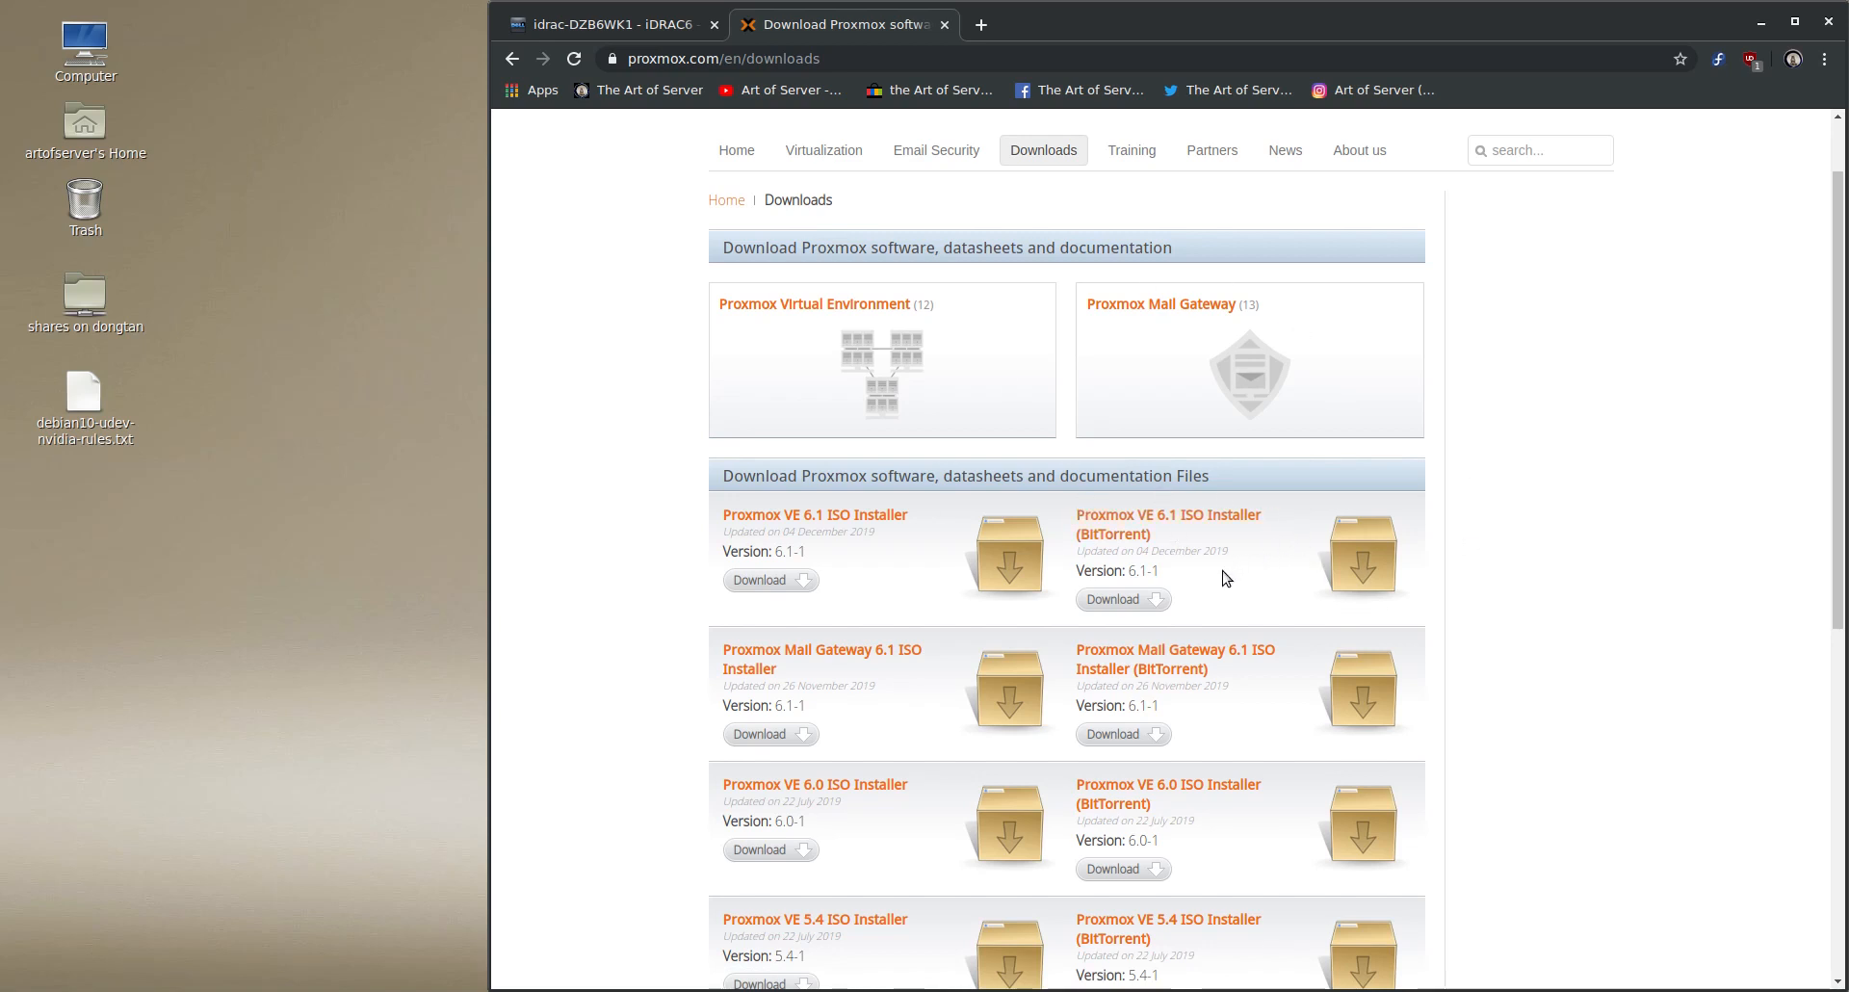
pyautogui.scroll(1, 1233, 592)
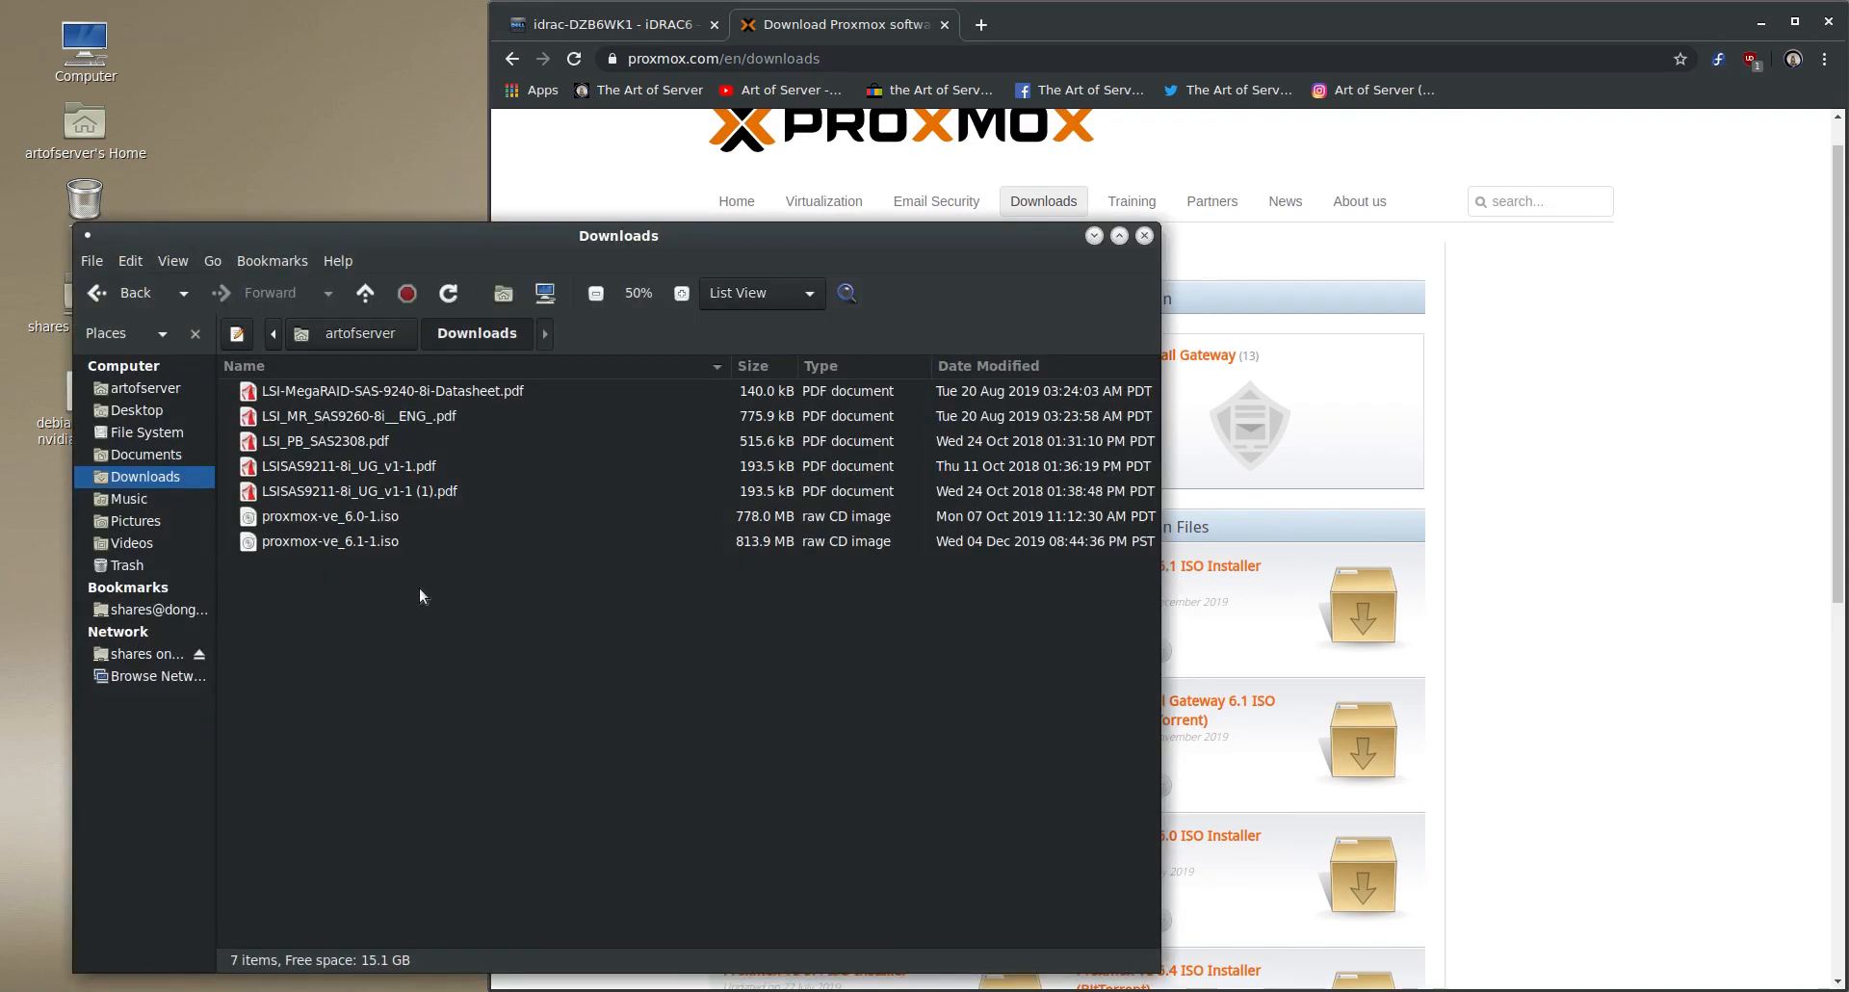
pyautogui.click(362, 541)
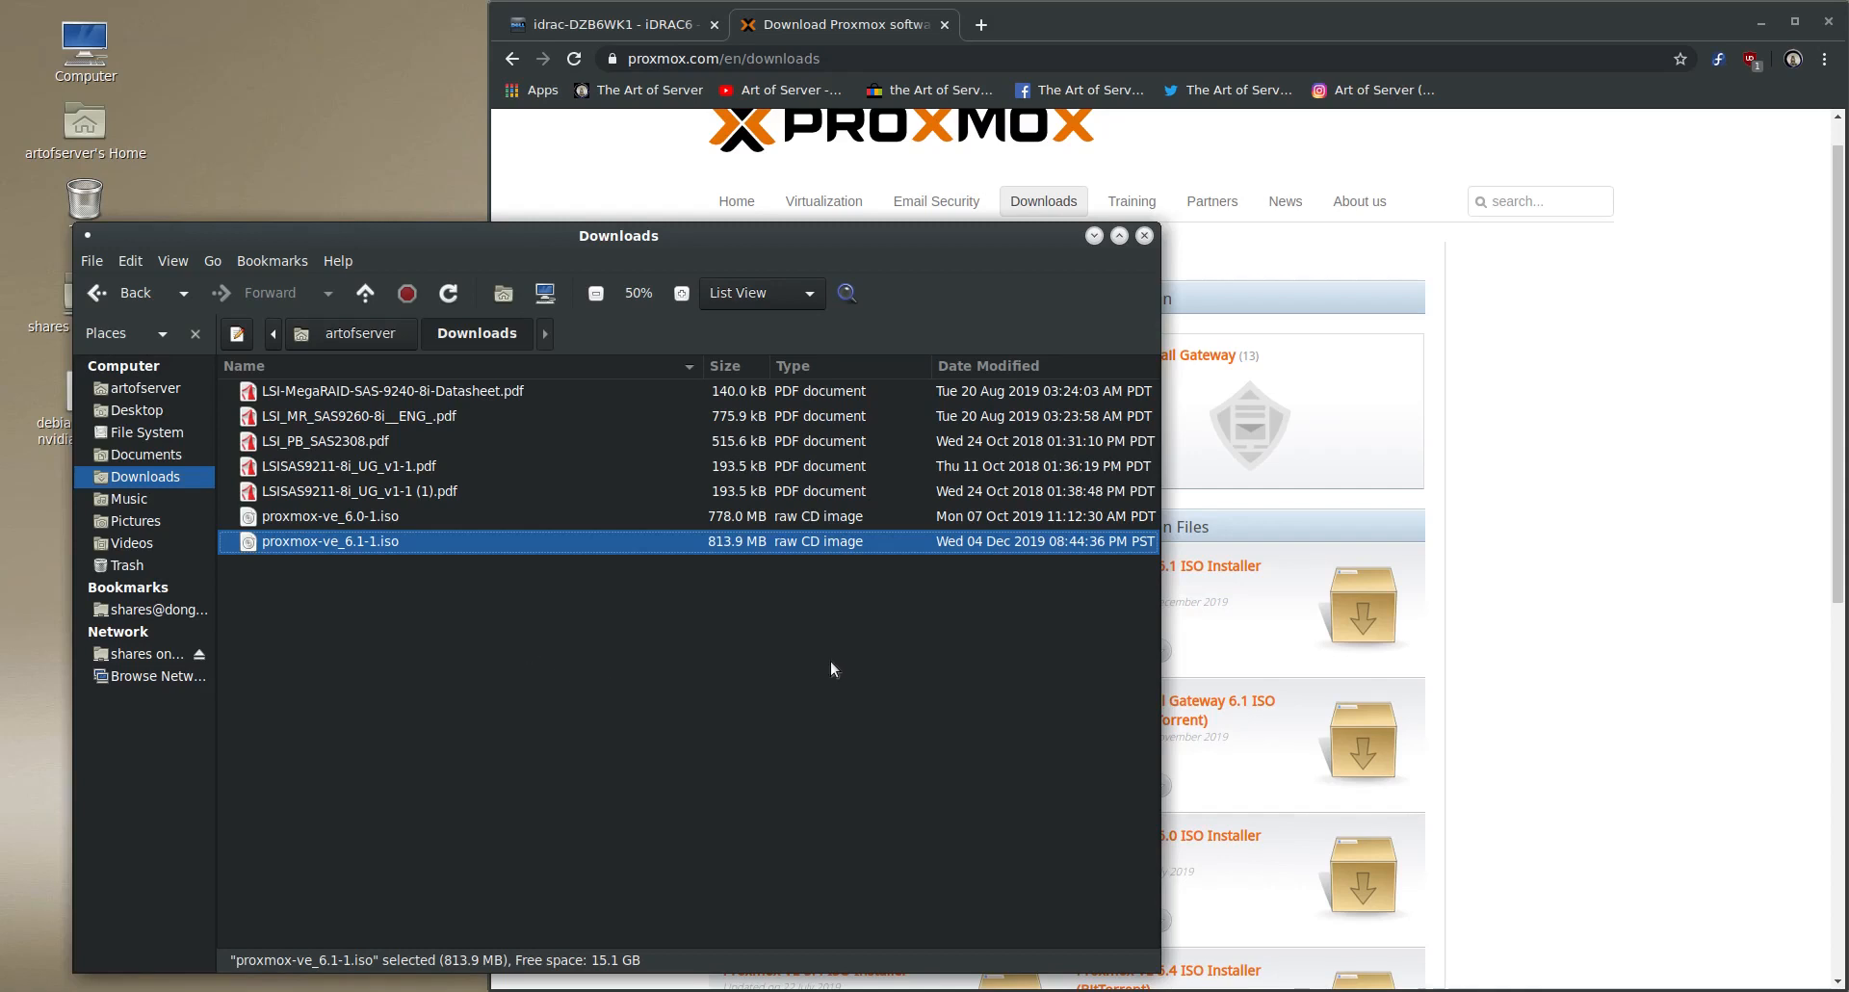
# - Switch to the iDRAC6 login page and sign in as root with the account password
pyautogui.click(607, 24)
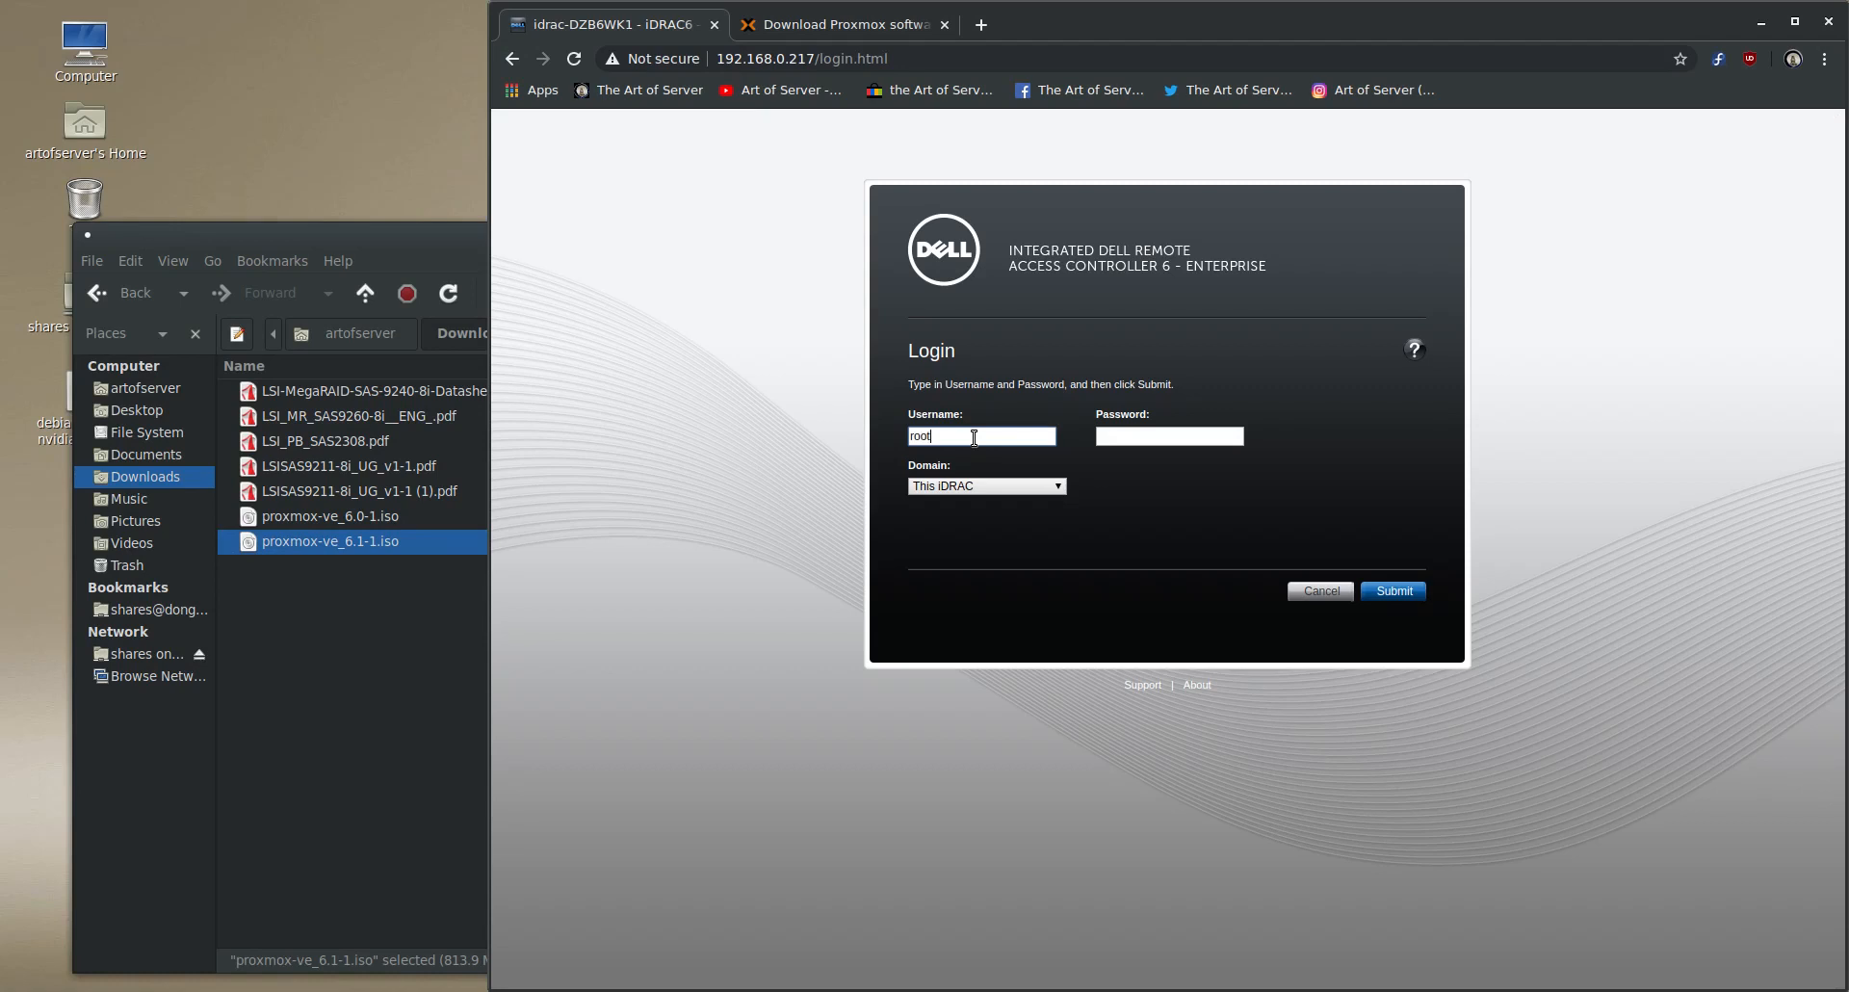
pyautogui.press('Return')
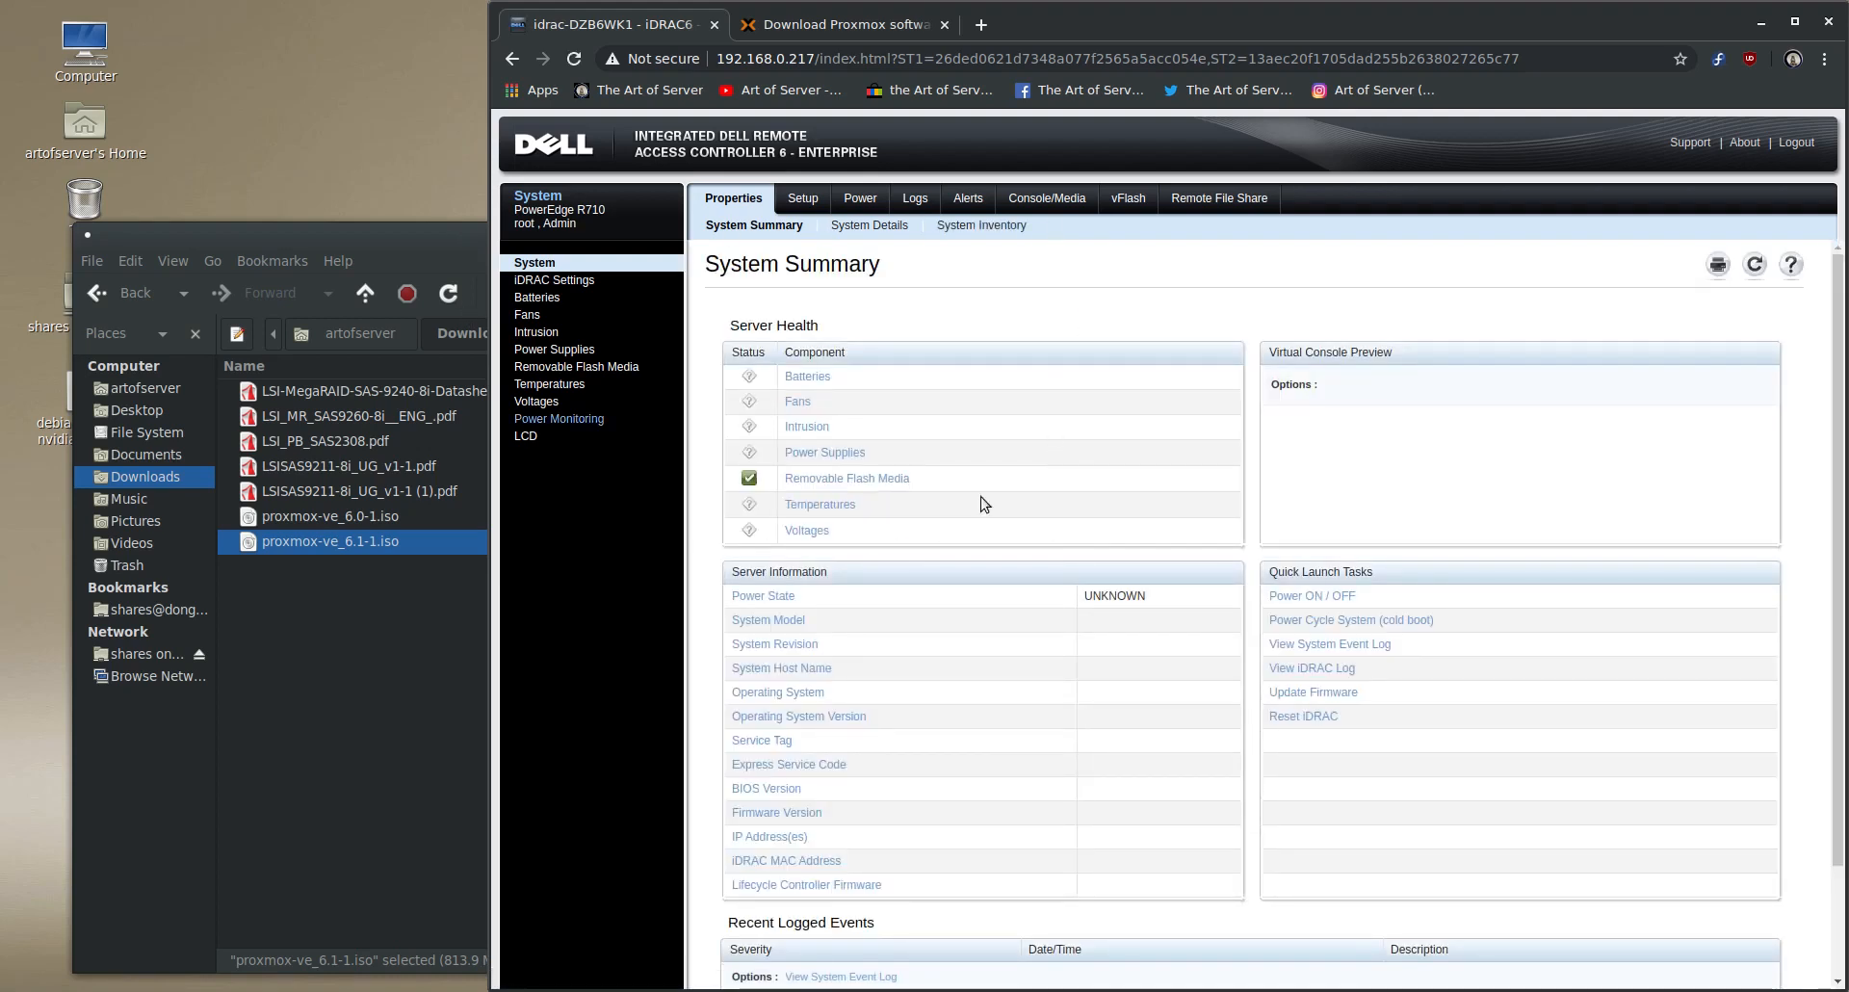
# - In the virtual console and media configuration, set the Virtual Media status to Auto Attach, turn on Enable Boot Once, and apply the changes
pyautogui.click(1054, 200)
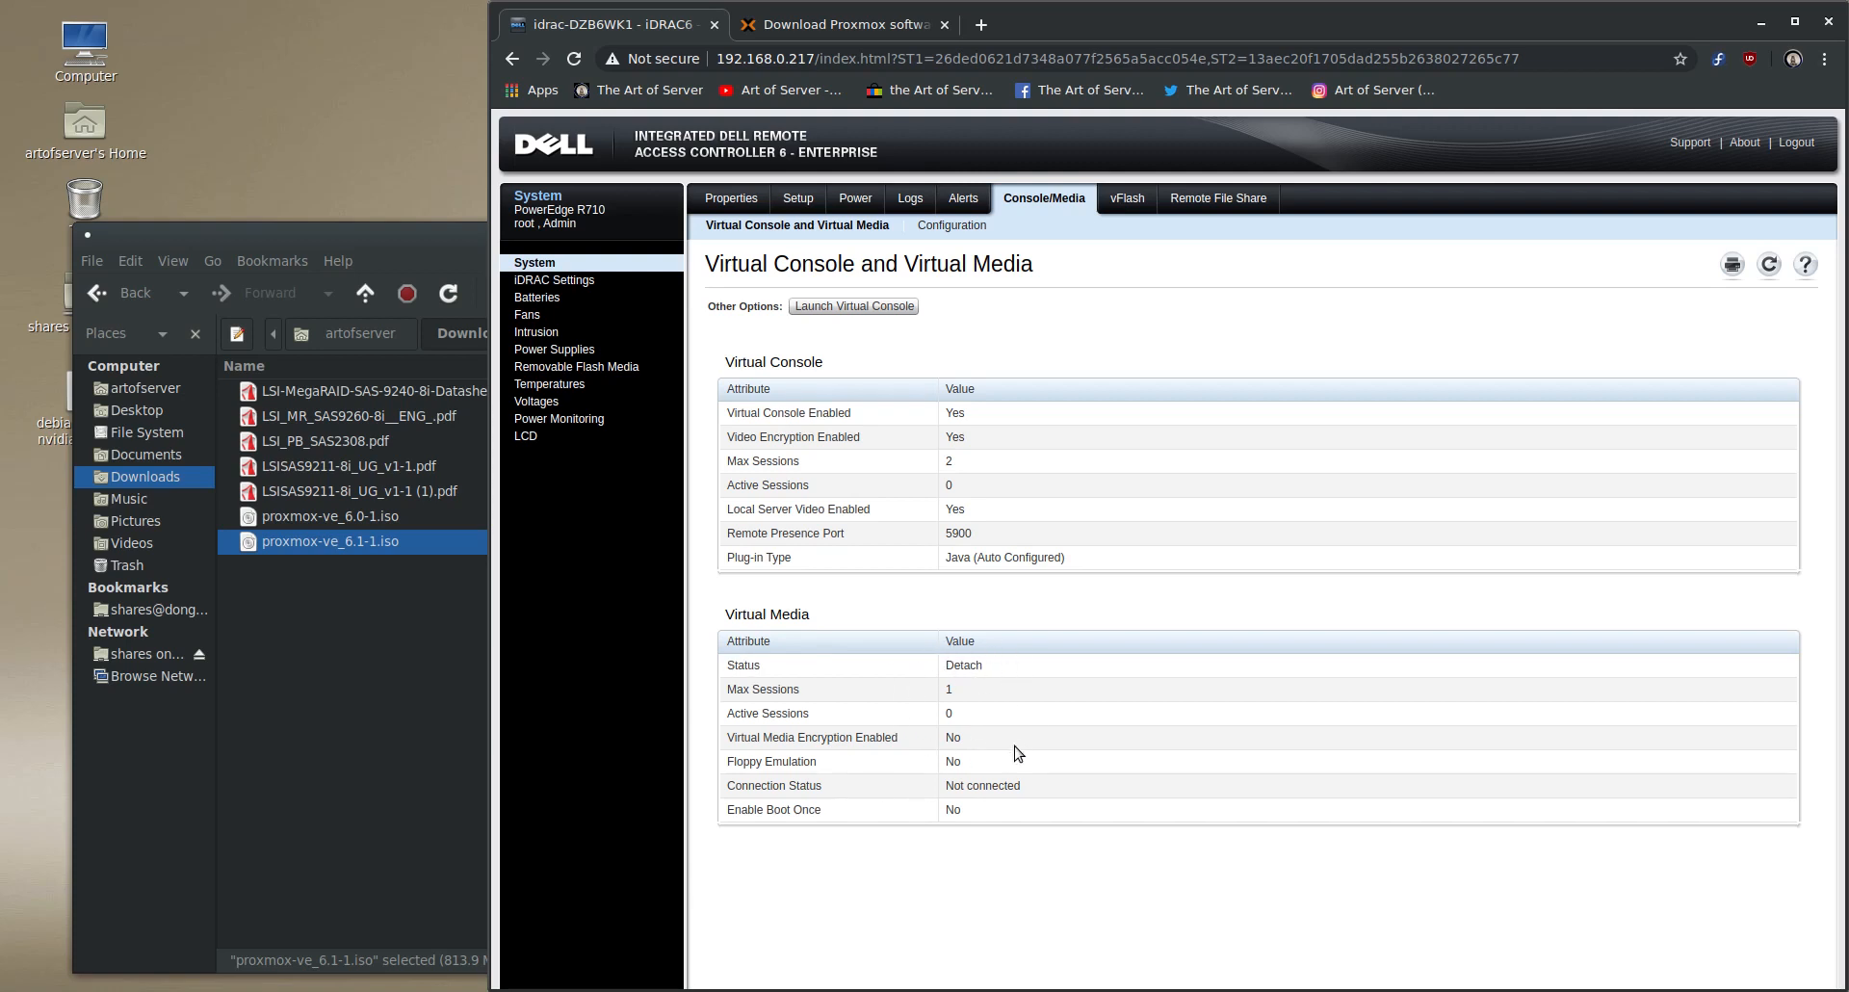
pyautogui.click(947, 229)
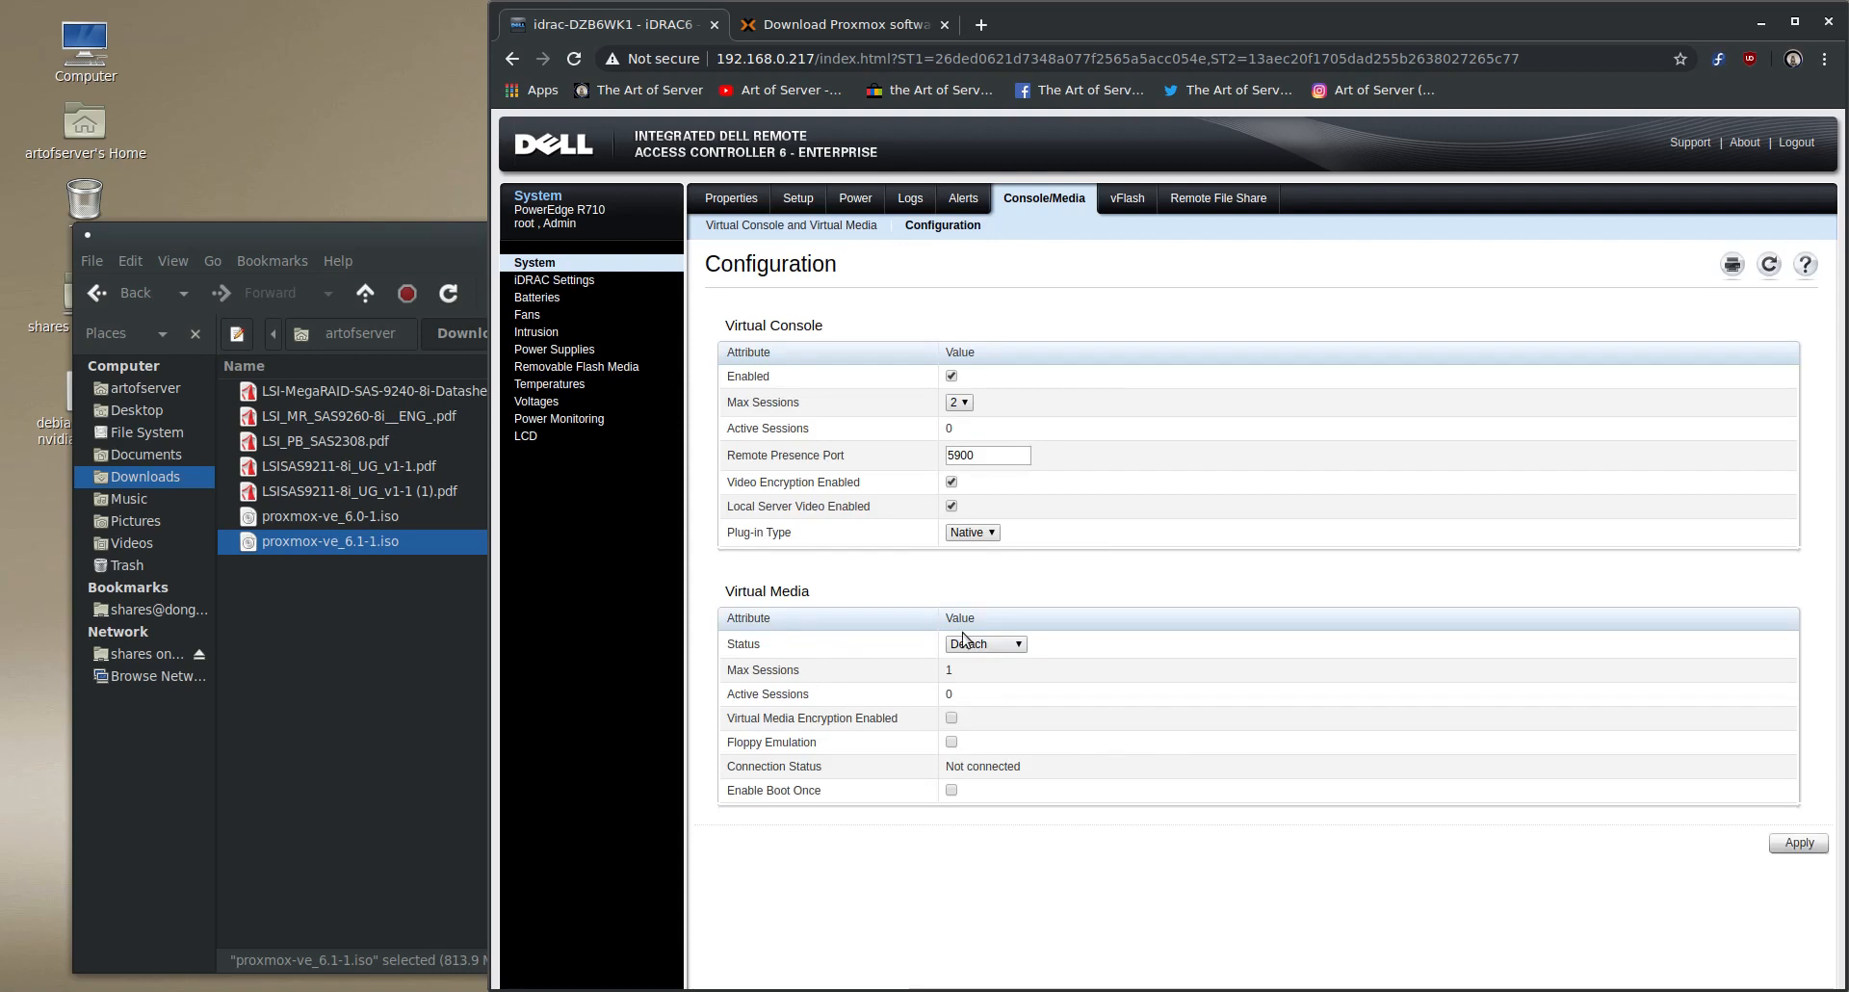
pyautogui.click(997, 653)
pyautogui.click(1000, 701)
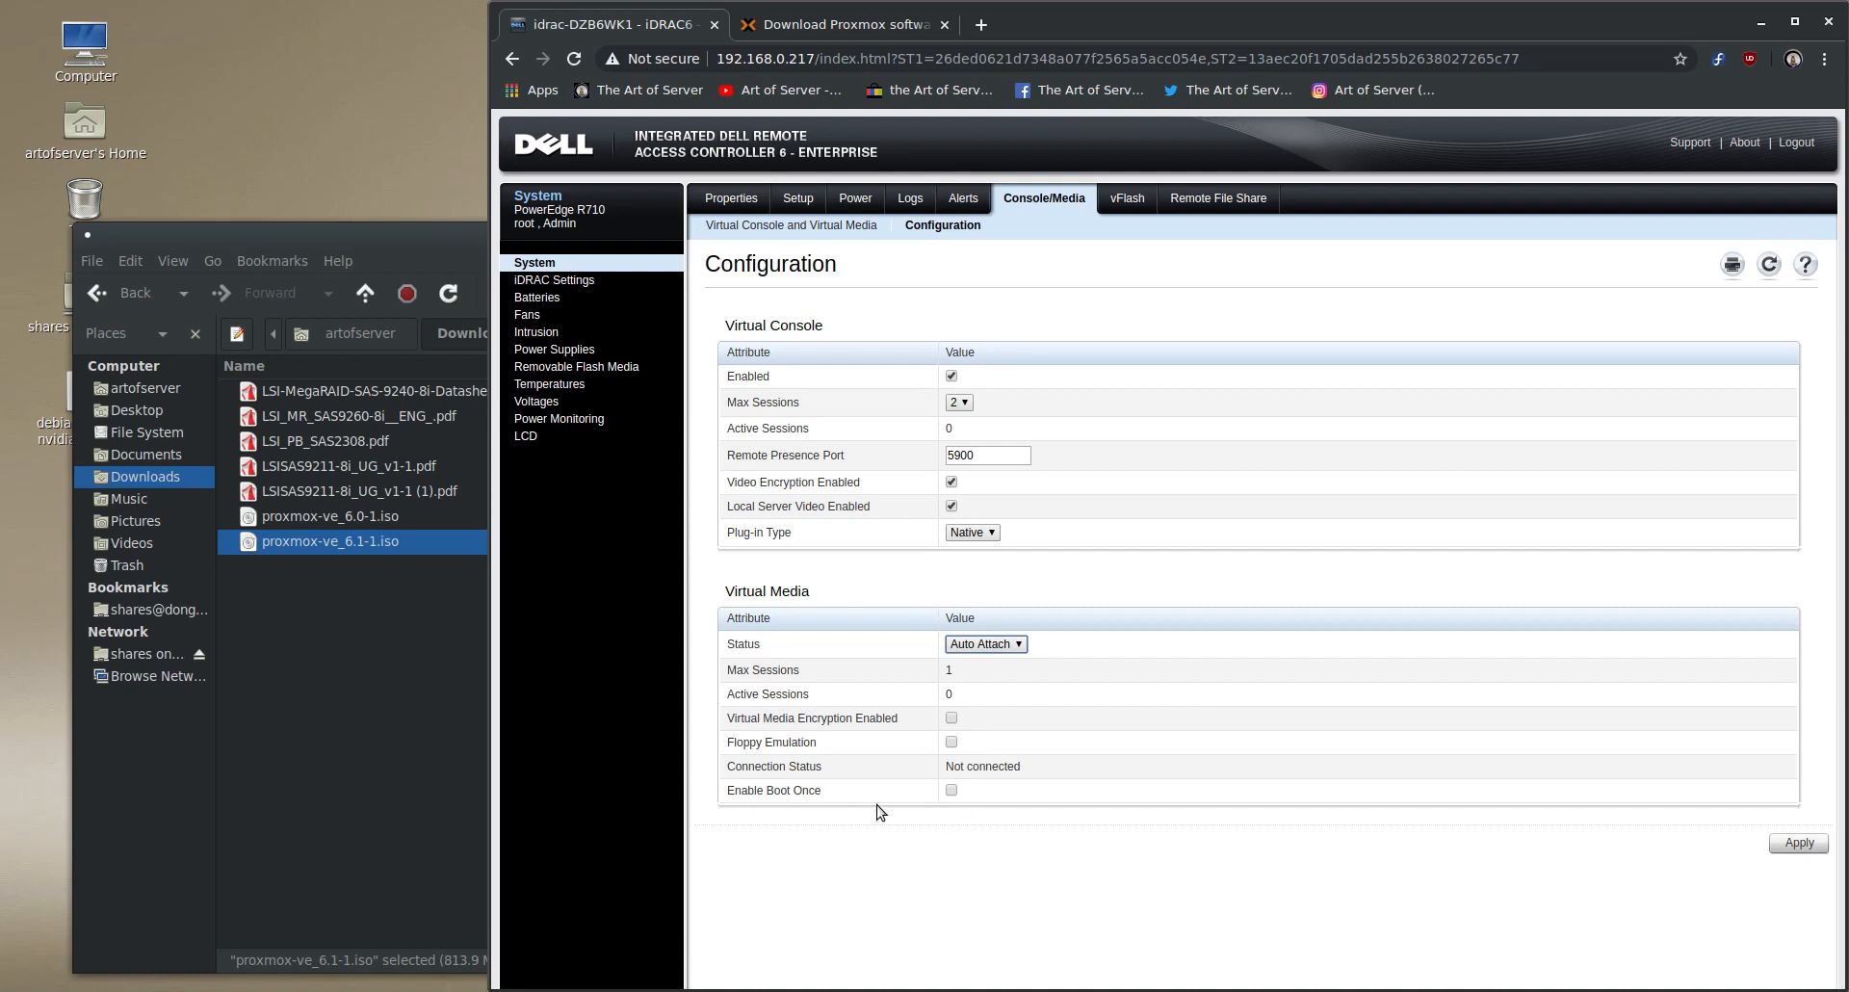
pyautogui.click(950, 791)
pyautogui.click(1805, 845)
pyautogui.click(1331, 192)
# - Launch the iDRAC virtual console from the downloaded viewer file, accepting the untrusted connection and the risk of running the application
pyautogui.click(706, 223)
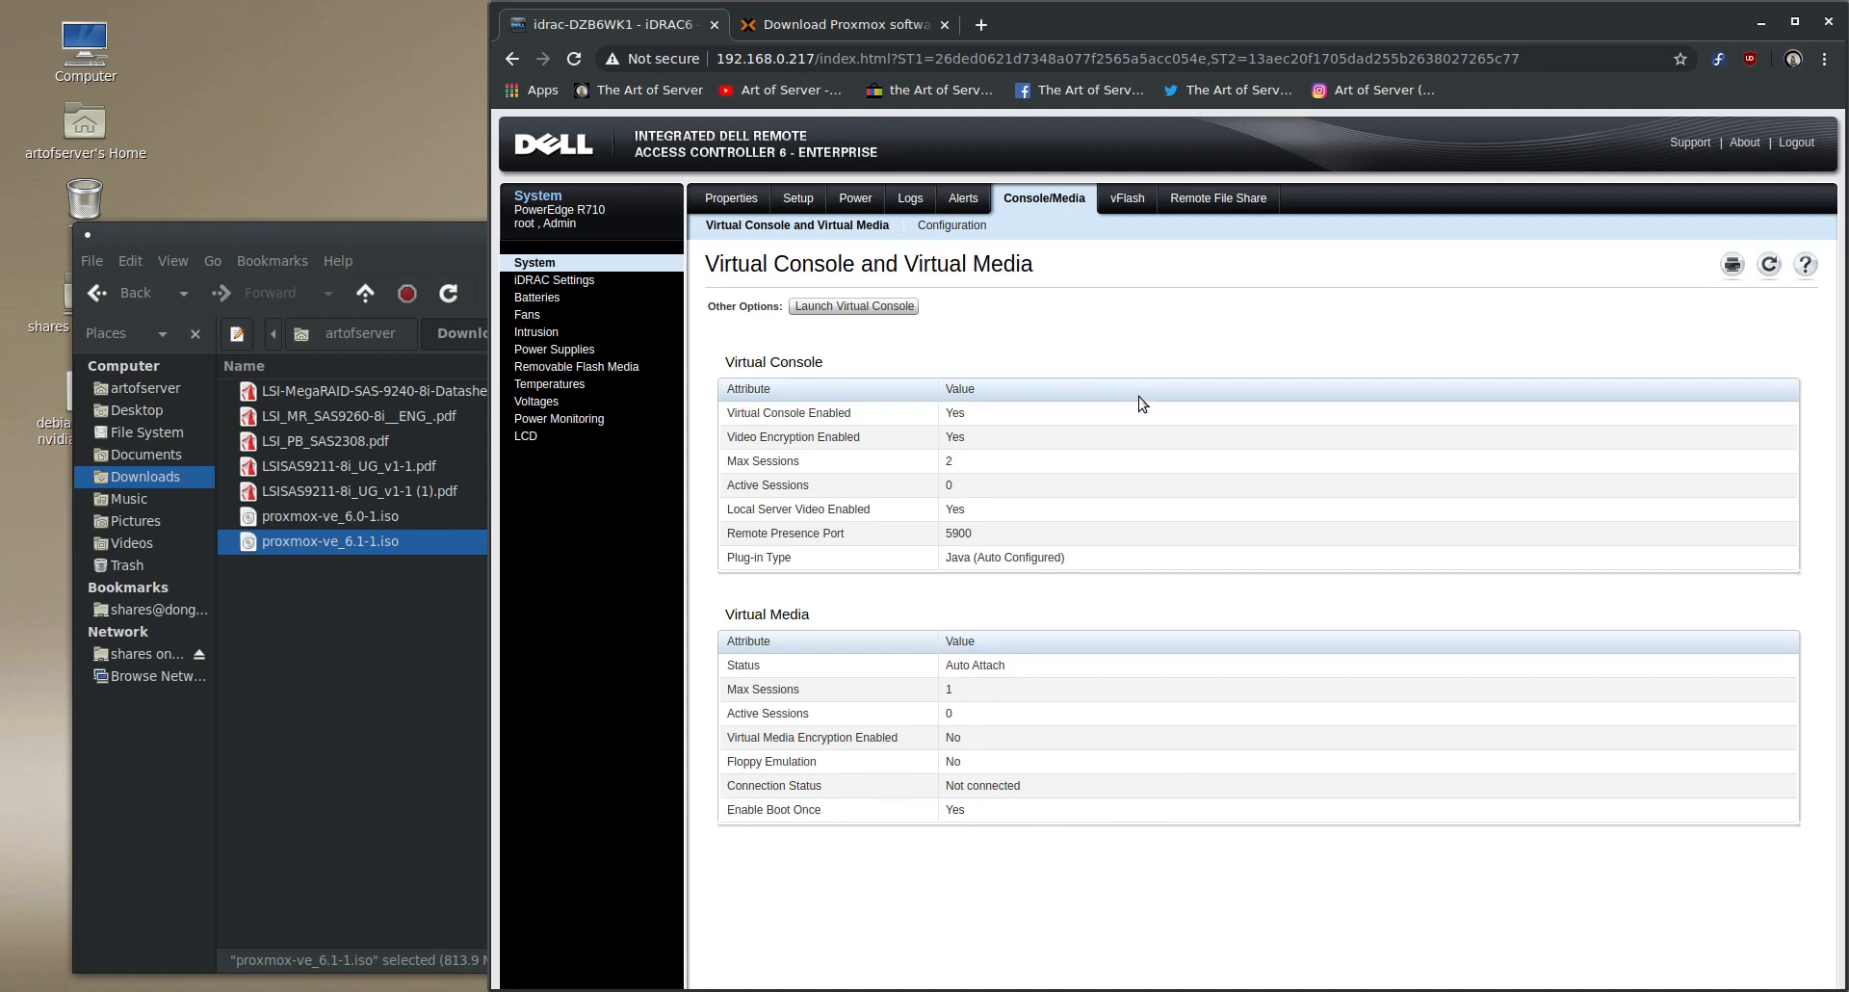
pyautogui.click(848, 308)
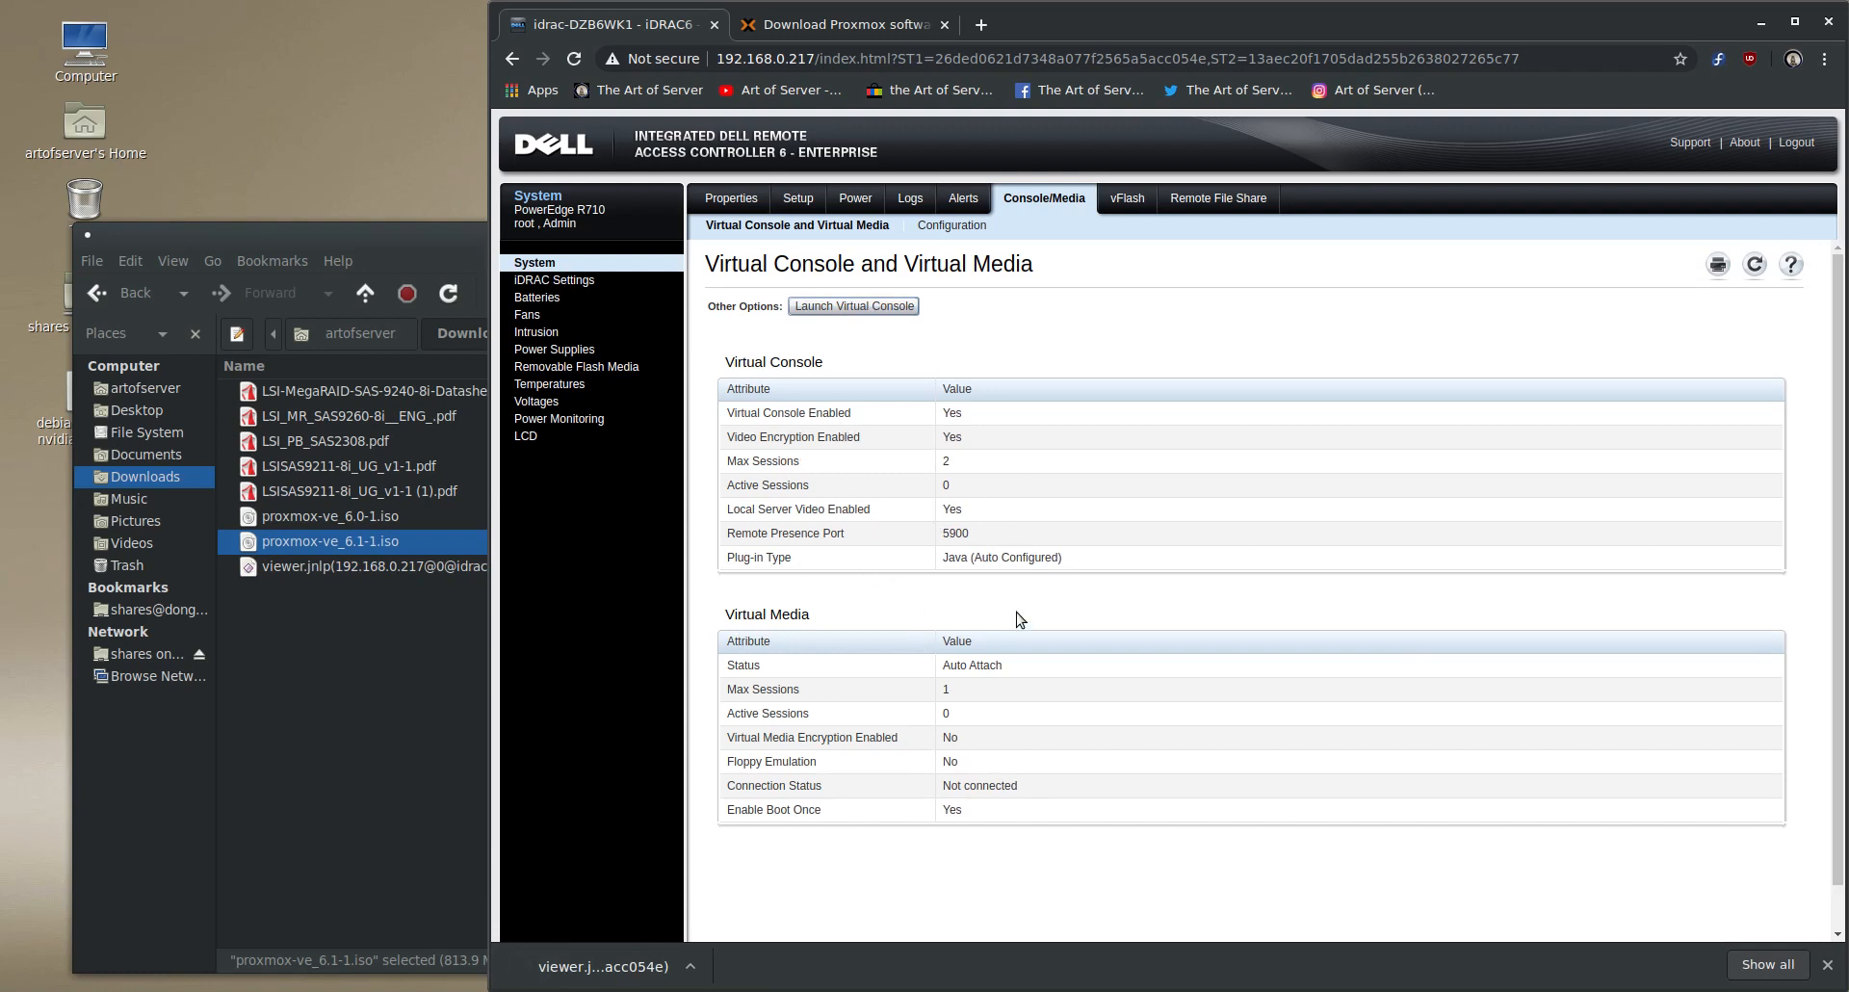
pyautogui.click(641, 957)
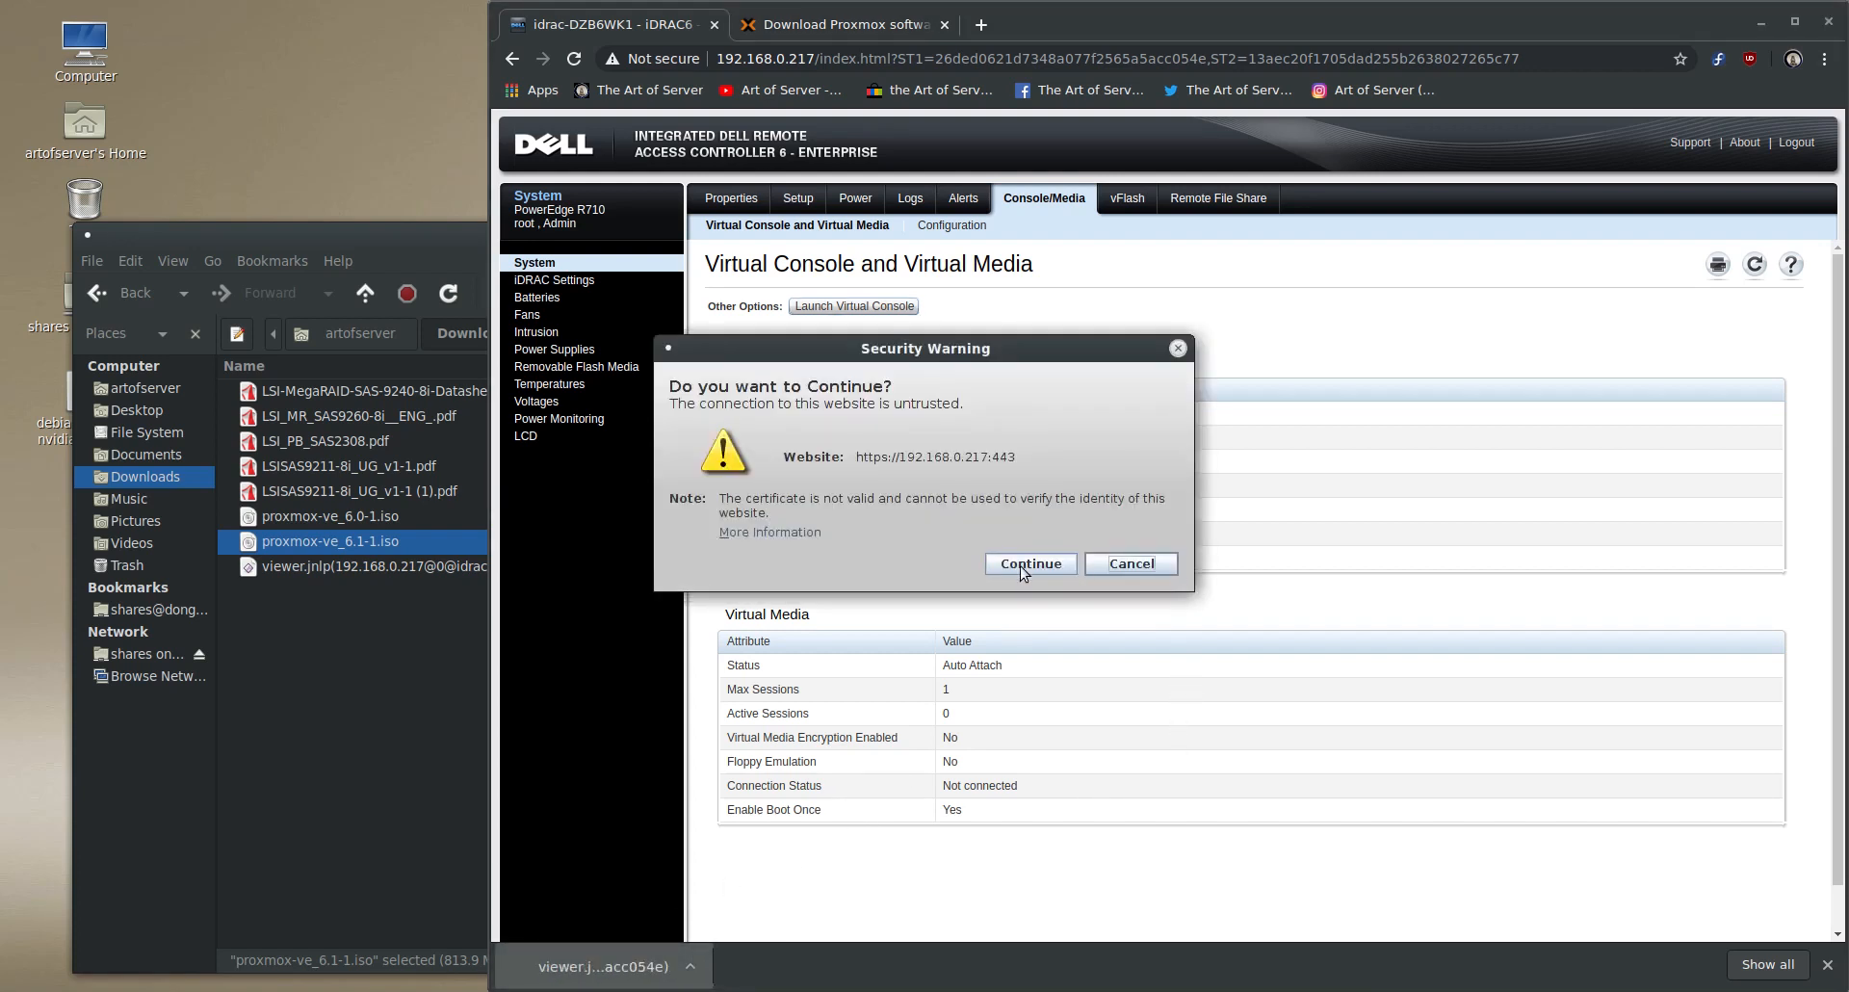
pyautogui.click(1027, 569)
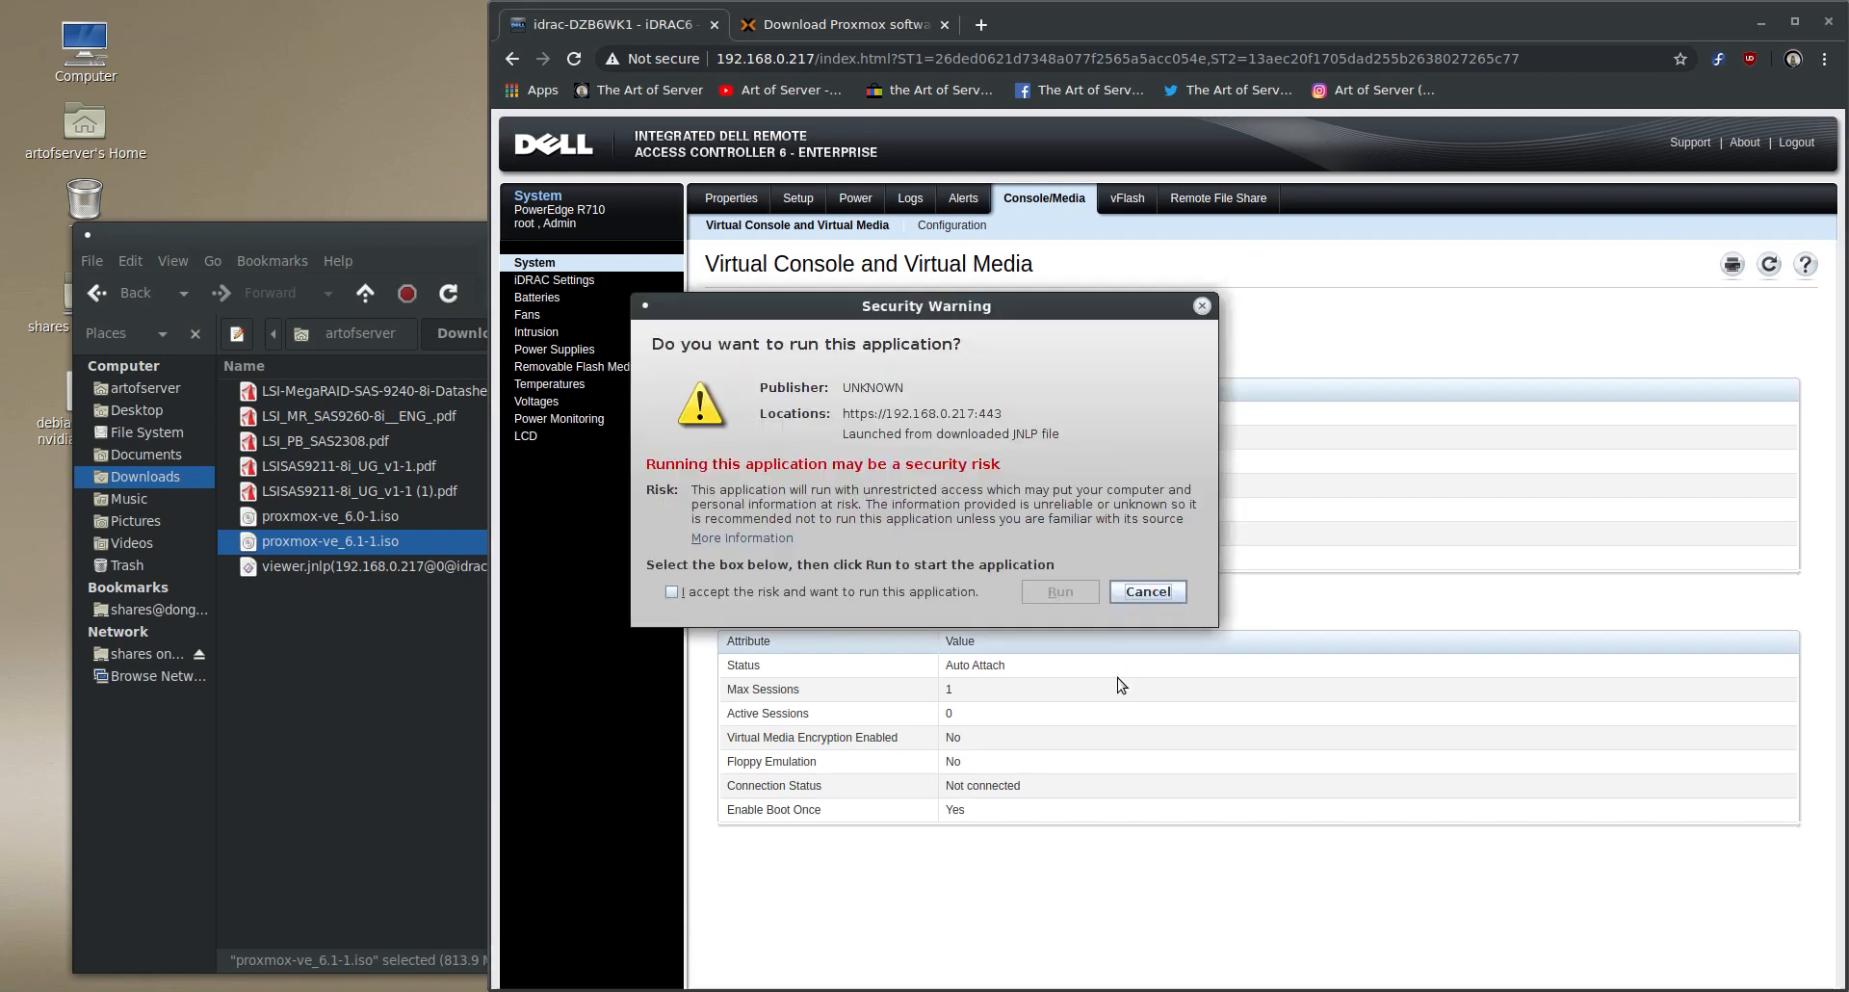
pyautogui.click(957, 597)
pyautogui.click(1059, 591)
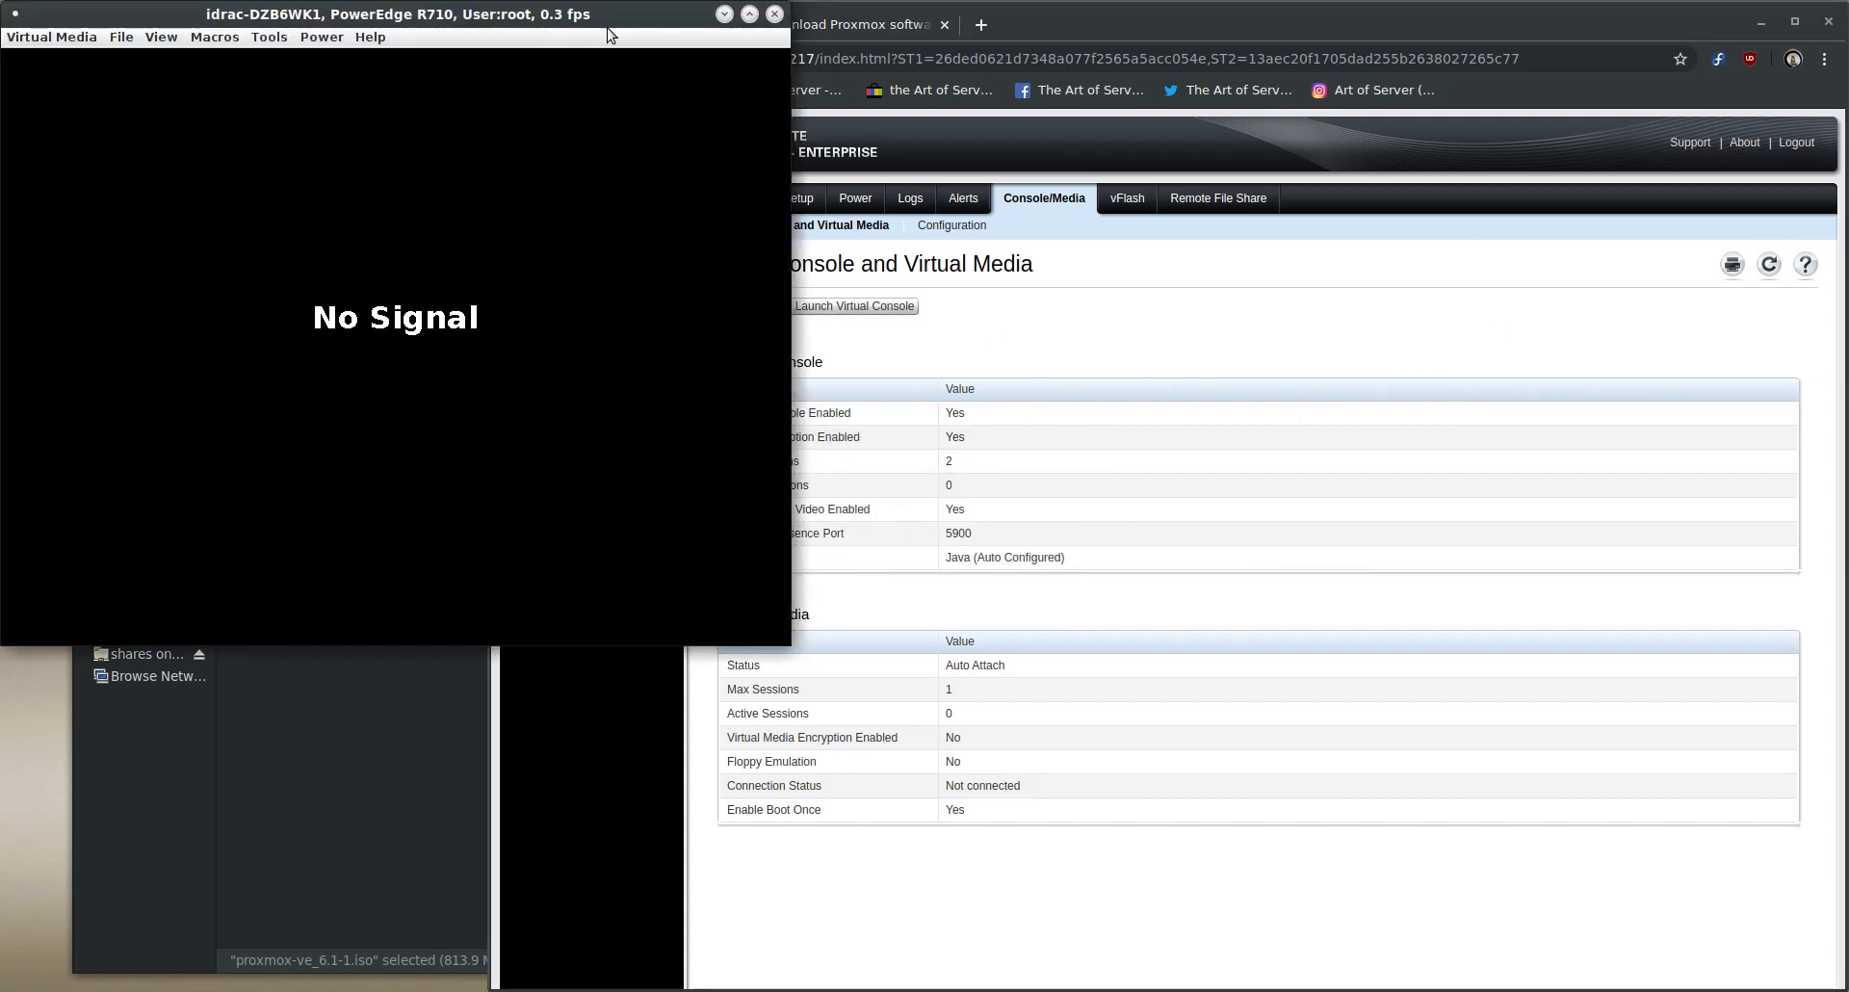
# - Minimize the browser and the Downloads folder window, and place the virtual console window in clear view on the desktop
pyautogui.moveTo(598, 22); pyautogui.dragTo(1139, 229)
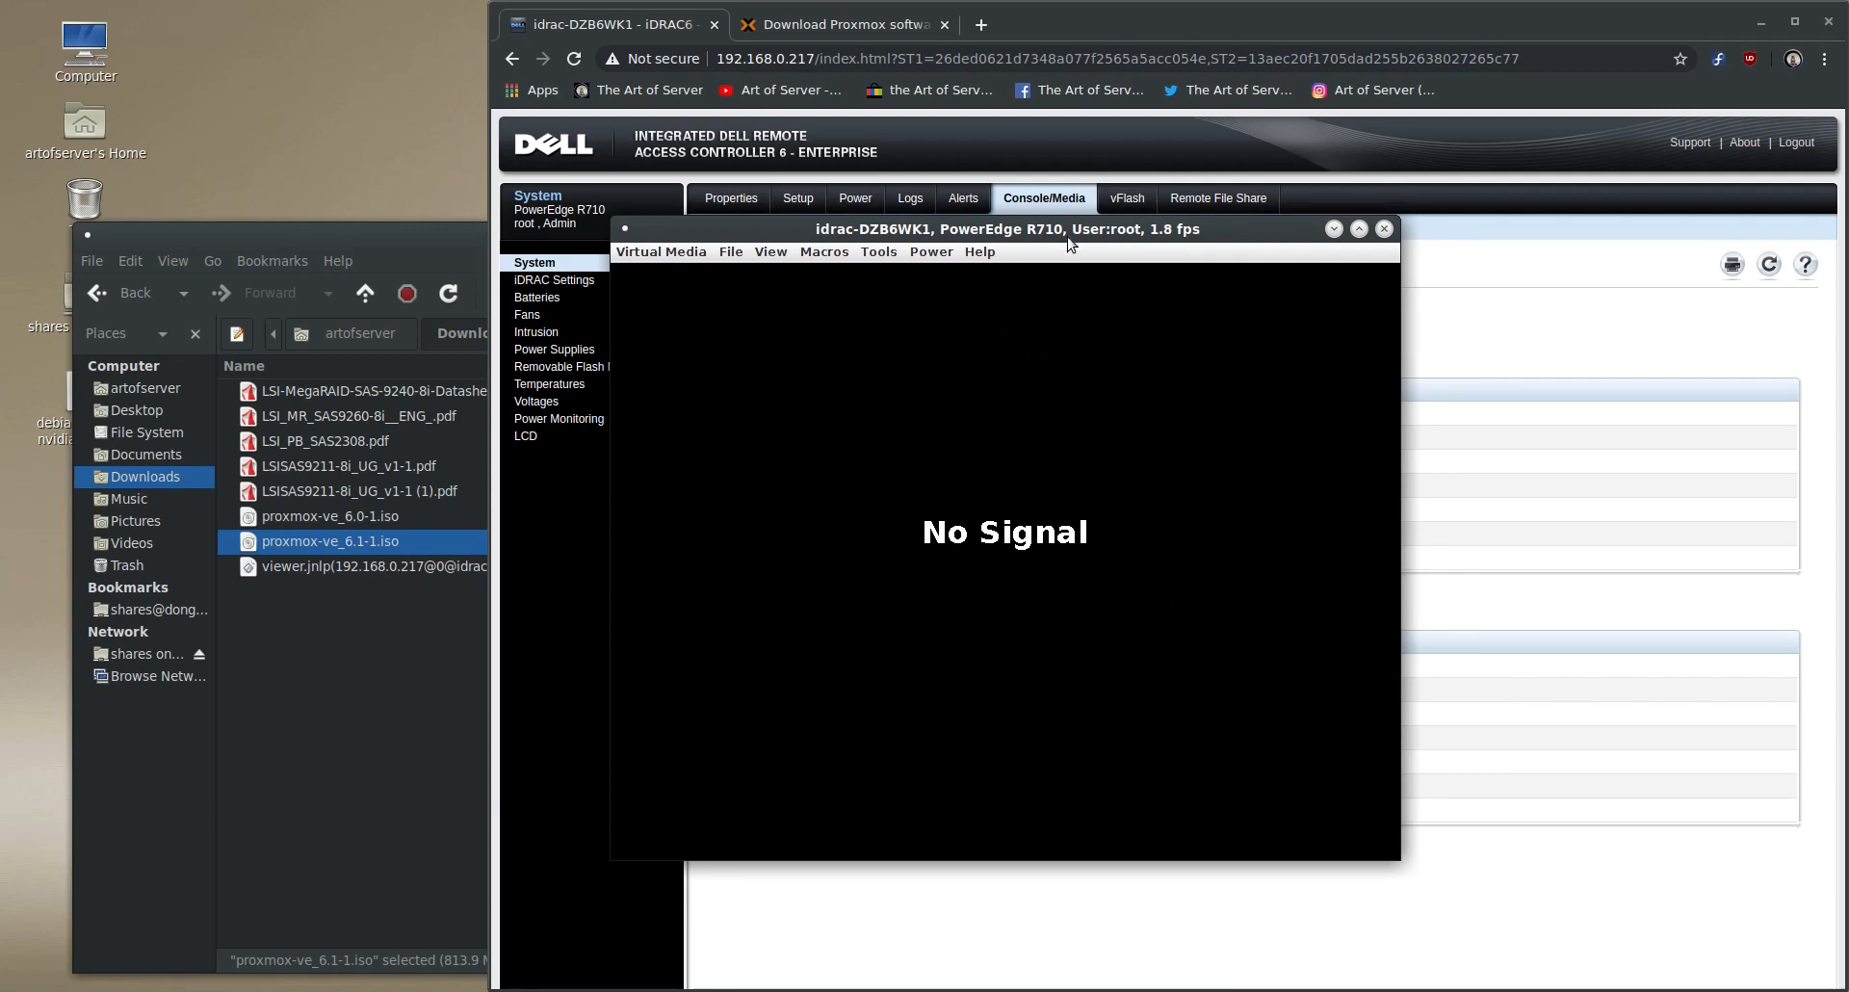
pyautogui.click(1761, 23)
pyautogui.moveTo(1176, 233); pyautogui.dragTo(1178, 165)
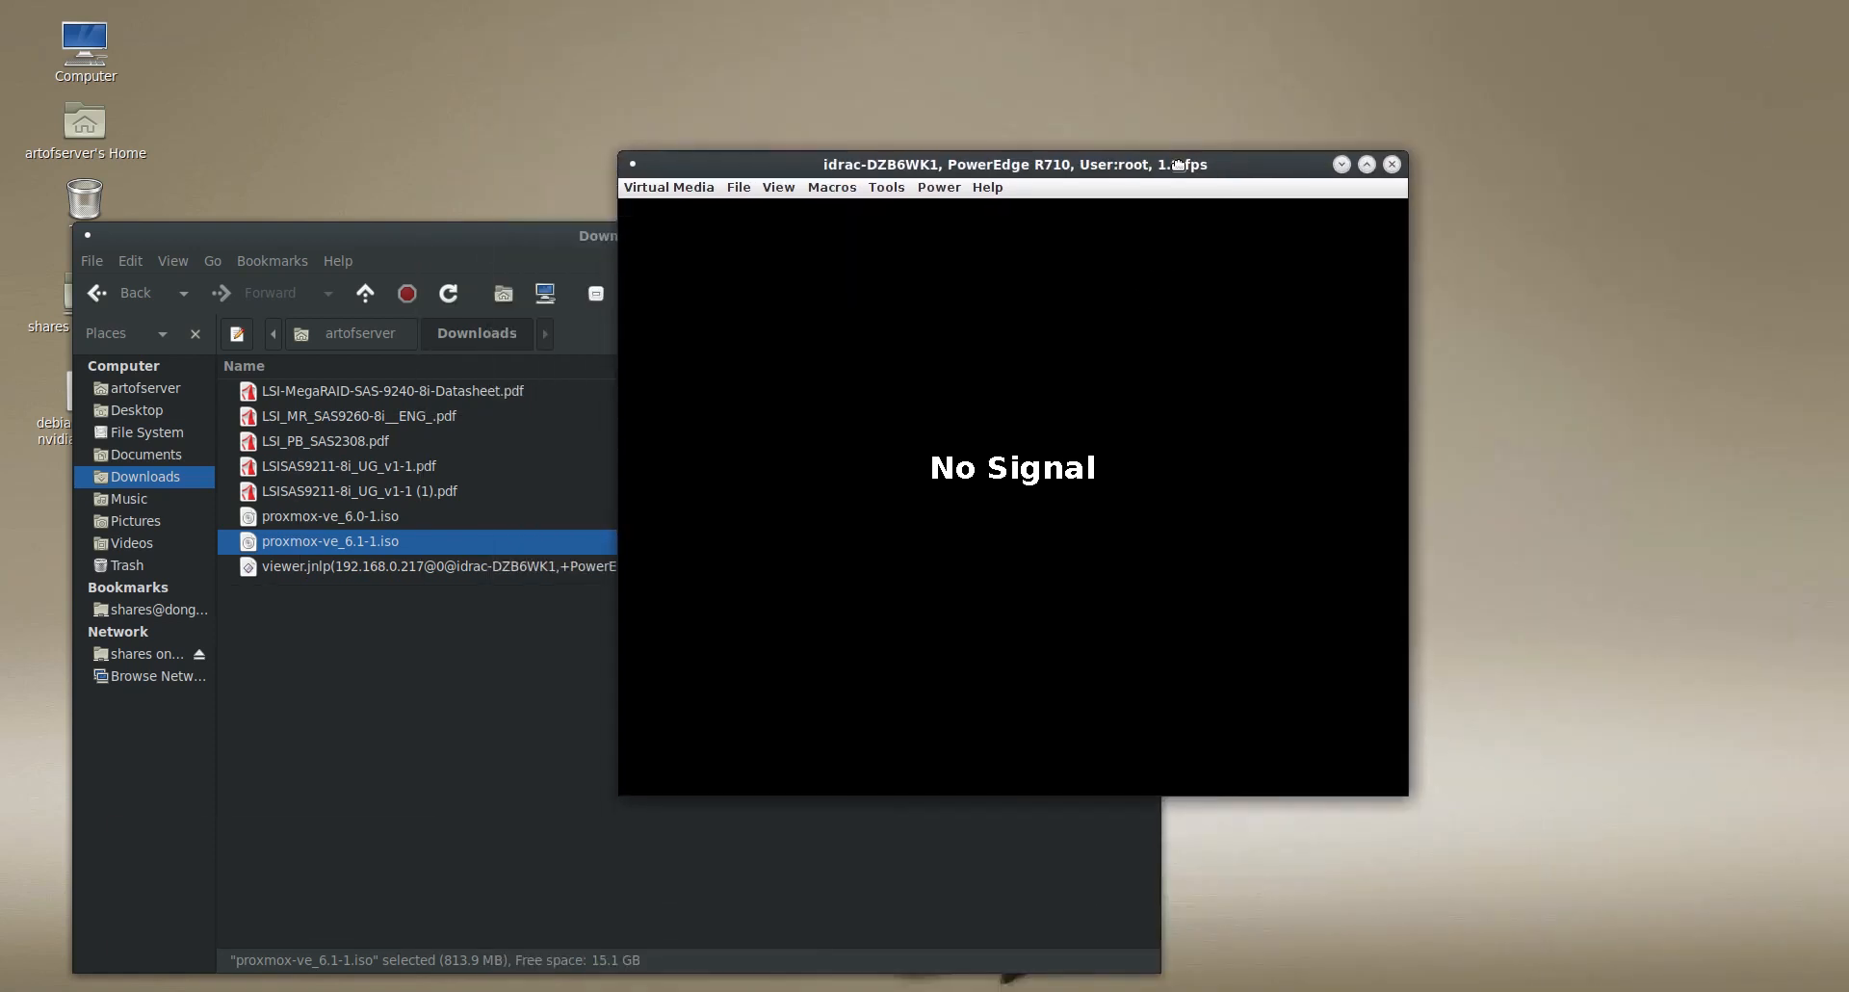
pyautogui.click(547, 231)
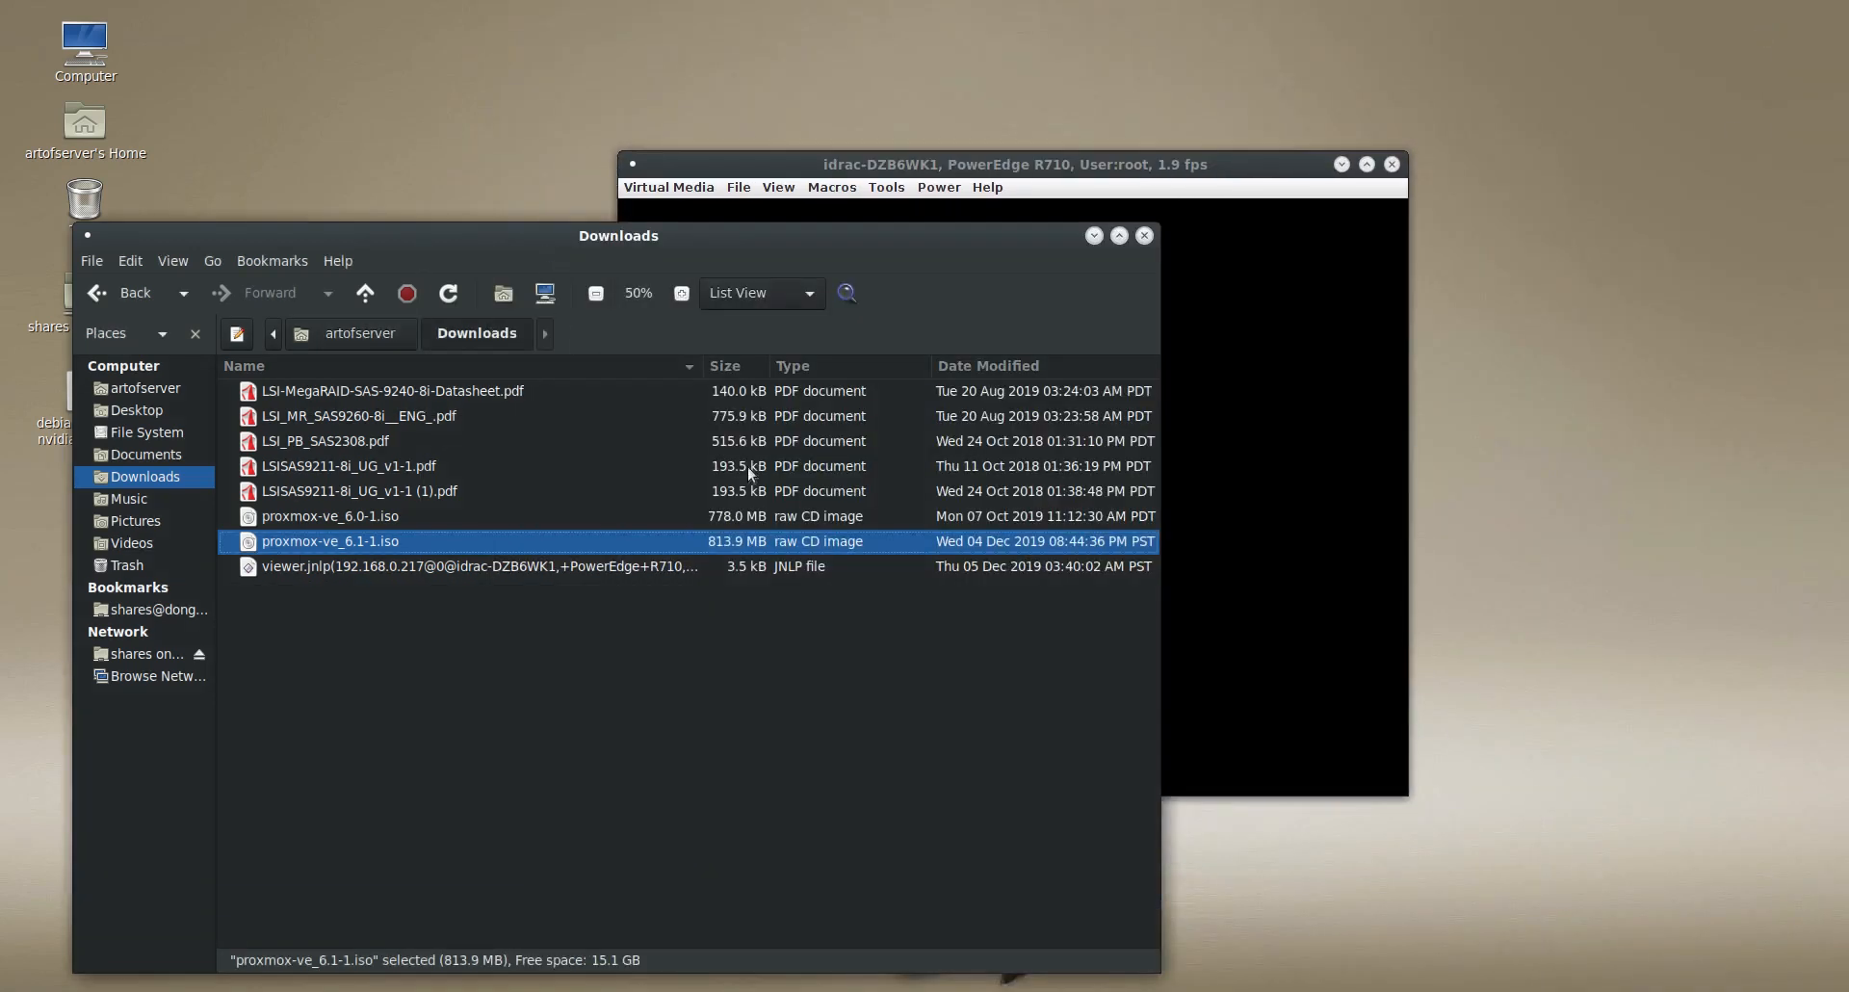
pyautogui.click(1094, 240)
pyautogui.moveTo(1122, 164); pyautogui.dragTo(1230, 152)
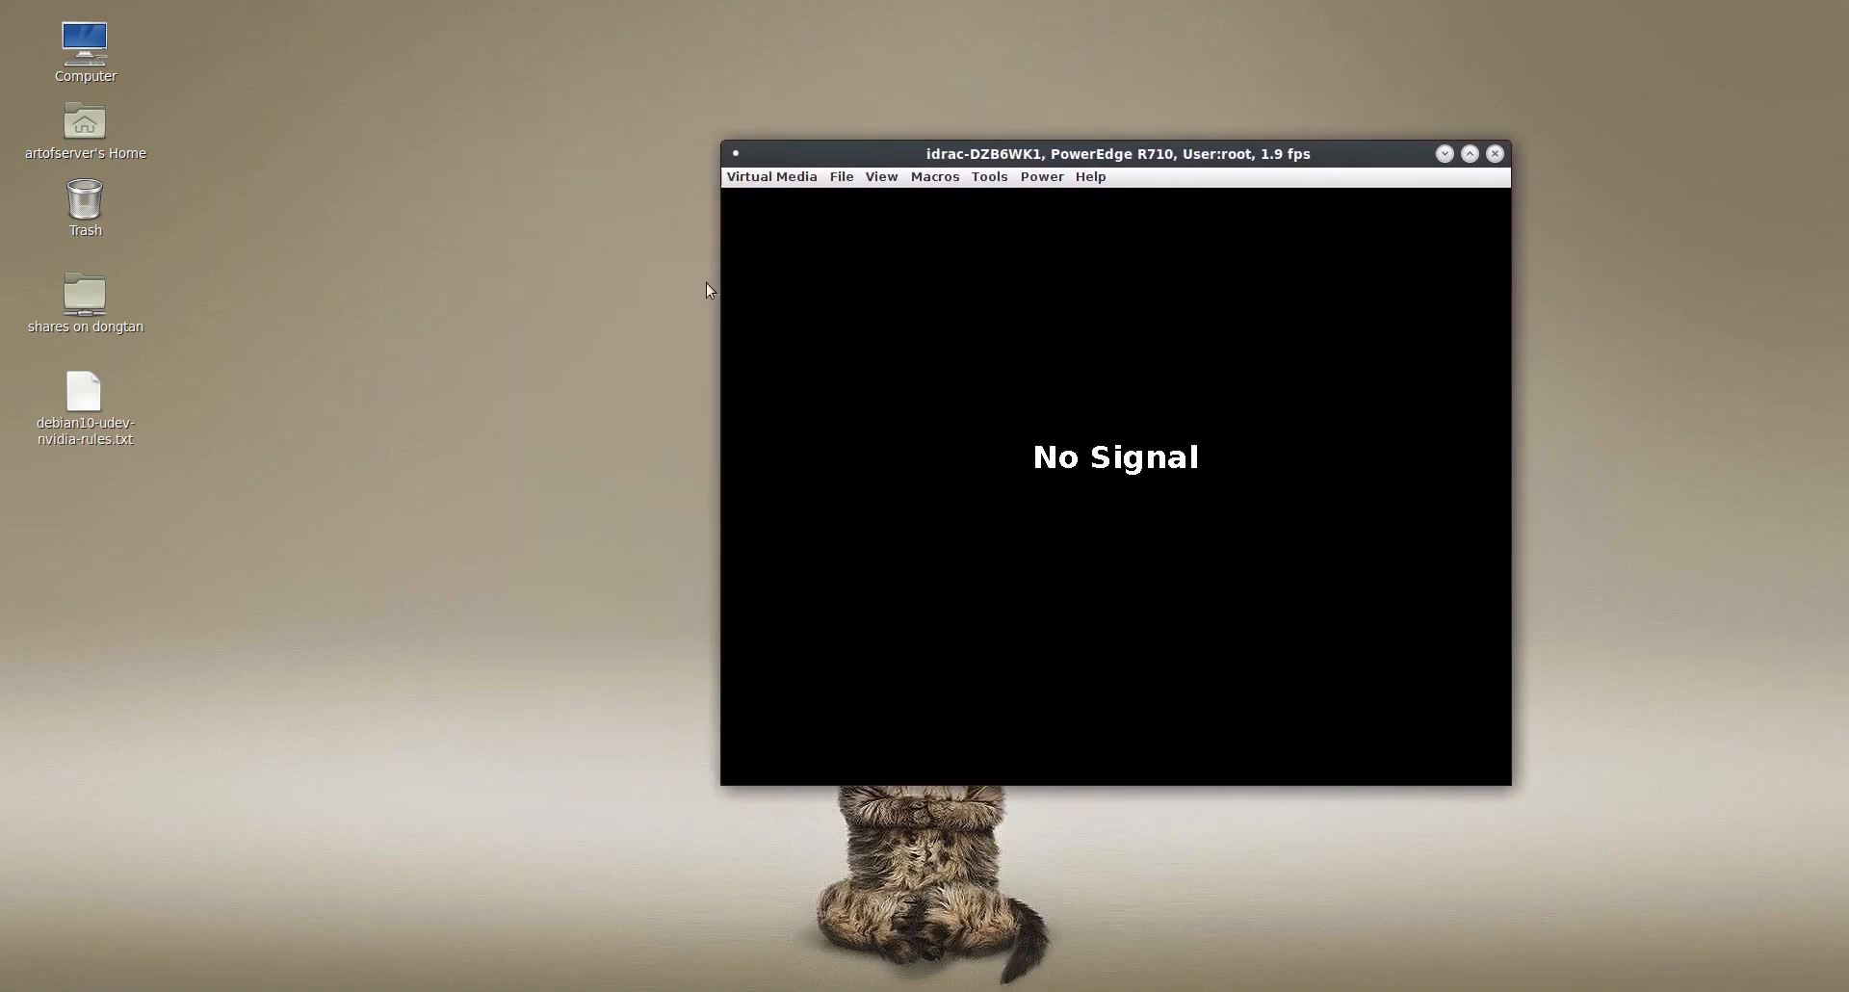
# - Launch Virtual Media, add the proxmox-ve_6.1-1.iso image from Downloads, and map it to the server
pyautogui.click(785, 179)
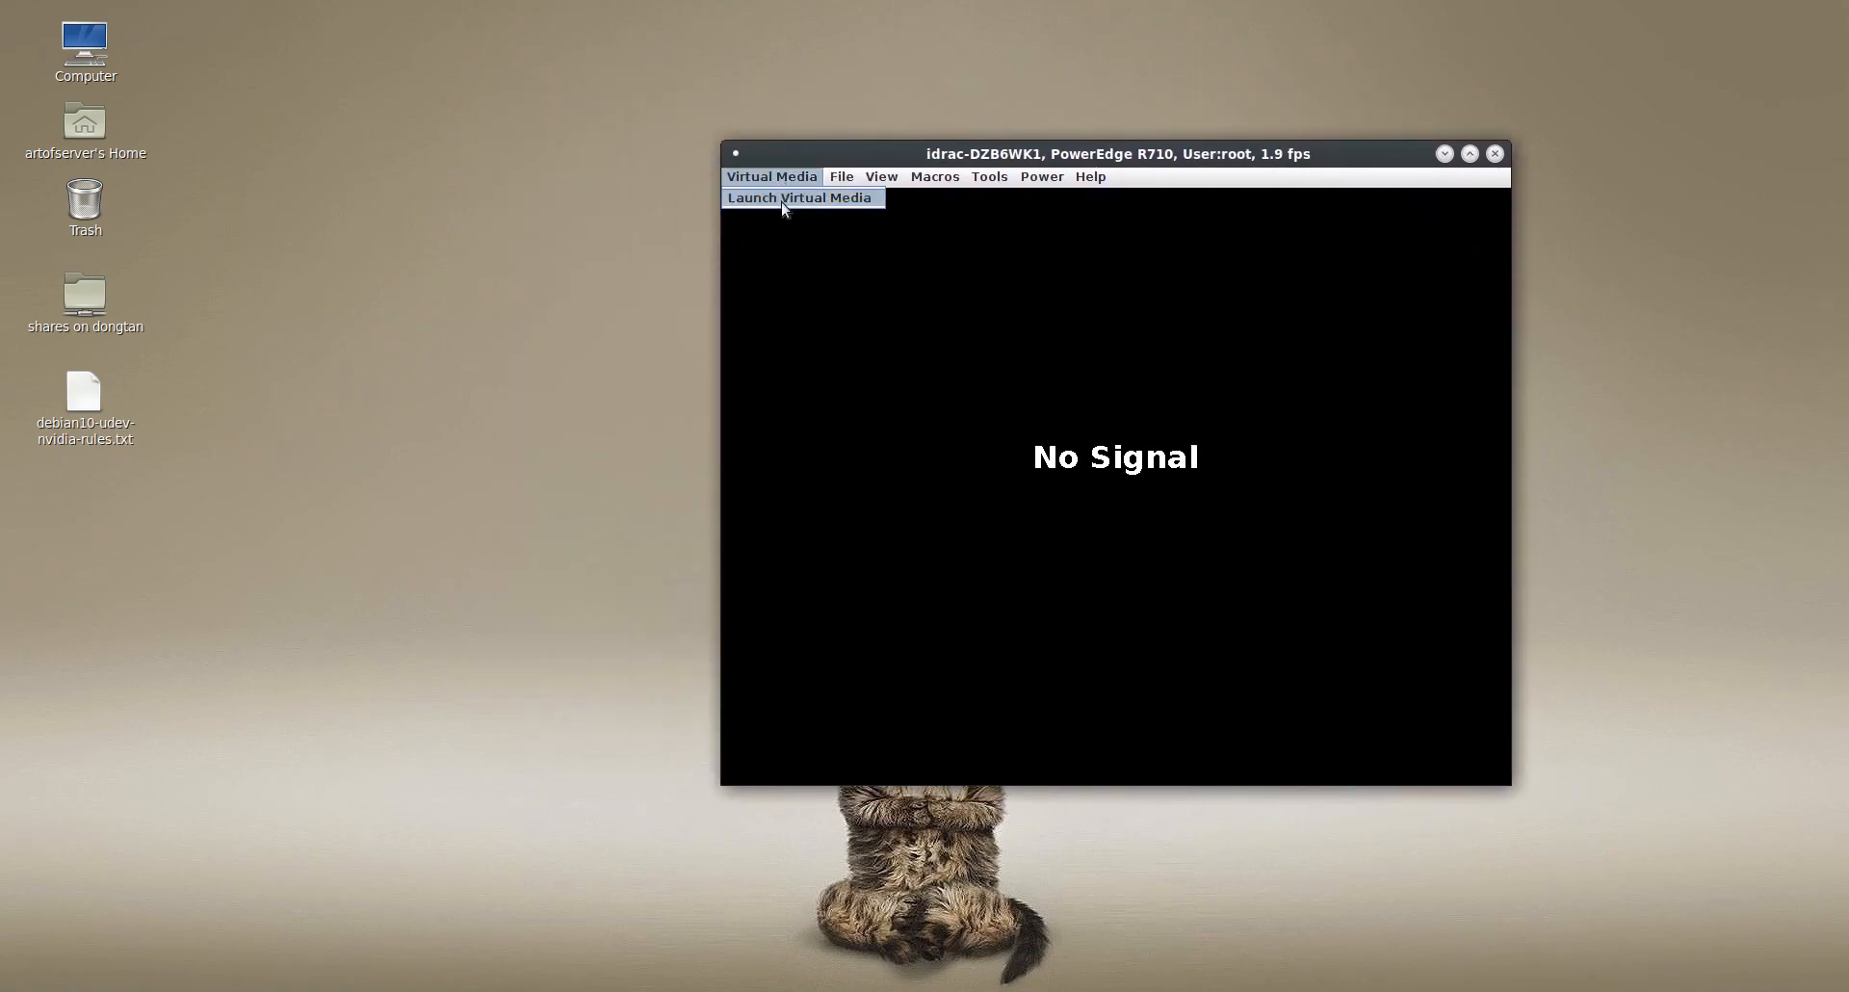
pyautogui.click(784, 201)
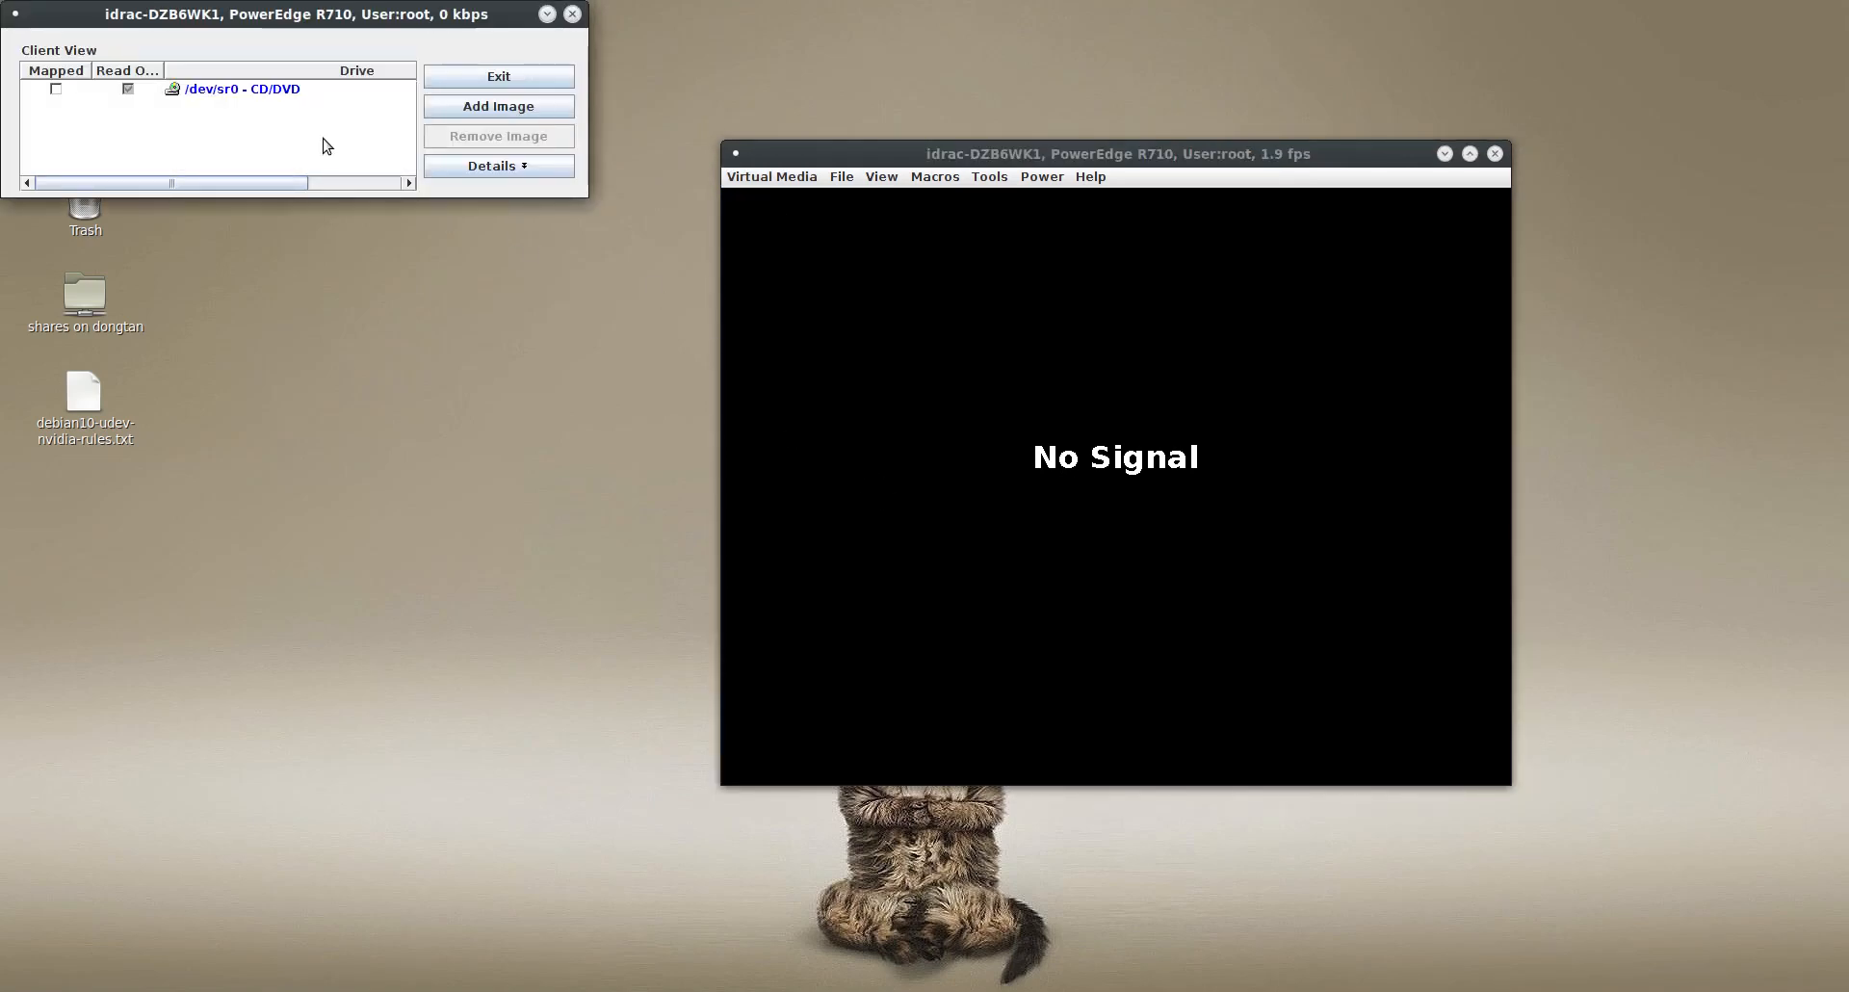
pyautogui.moveTo(387, 21); pyautogui.dragTo(427, 80)
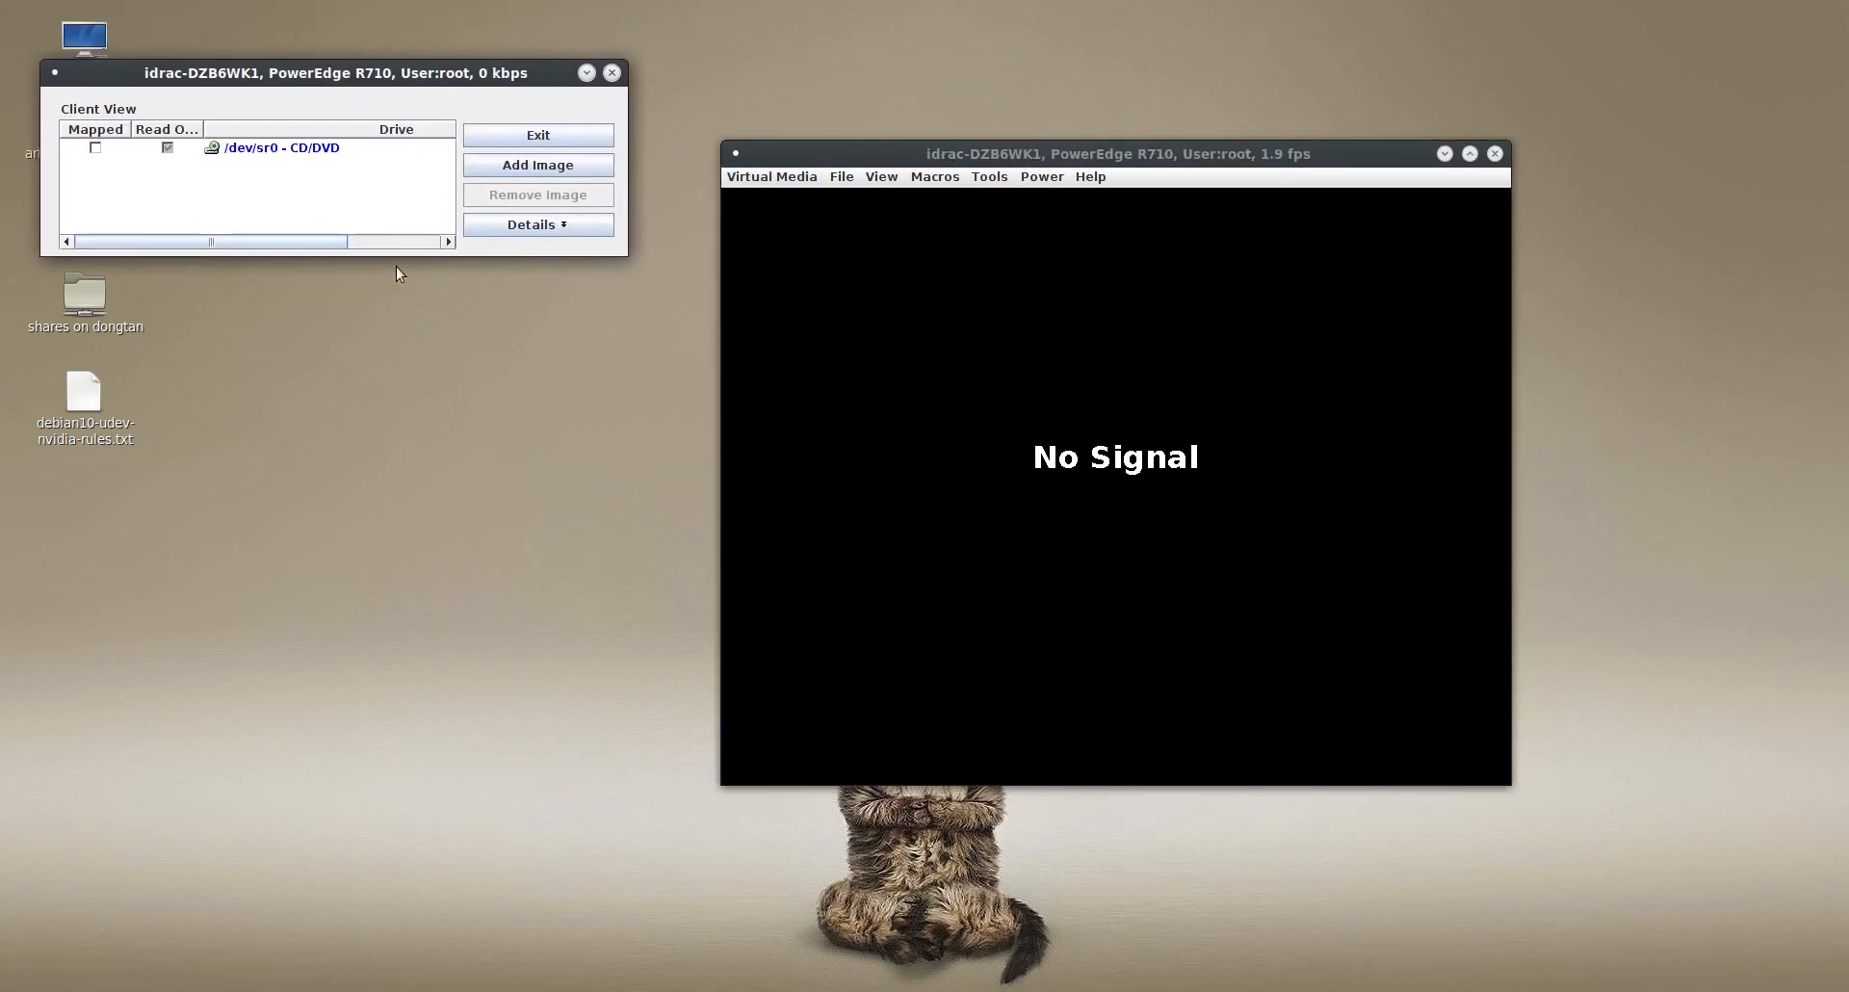
pyautogui.click(559, 167)
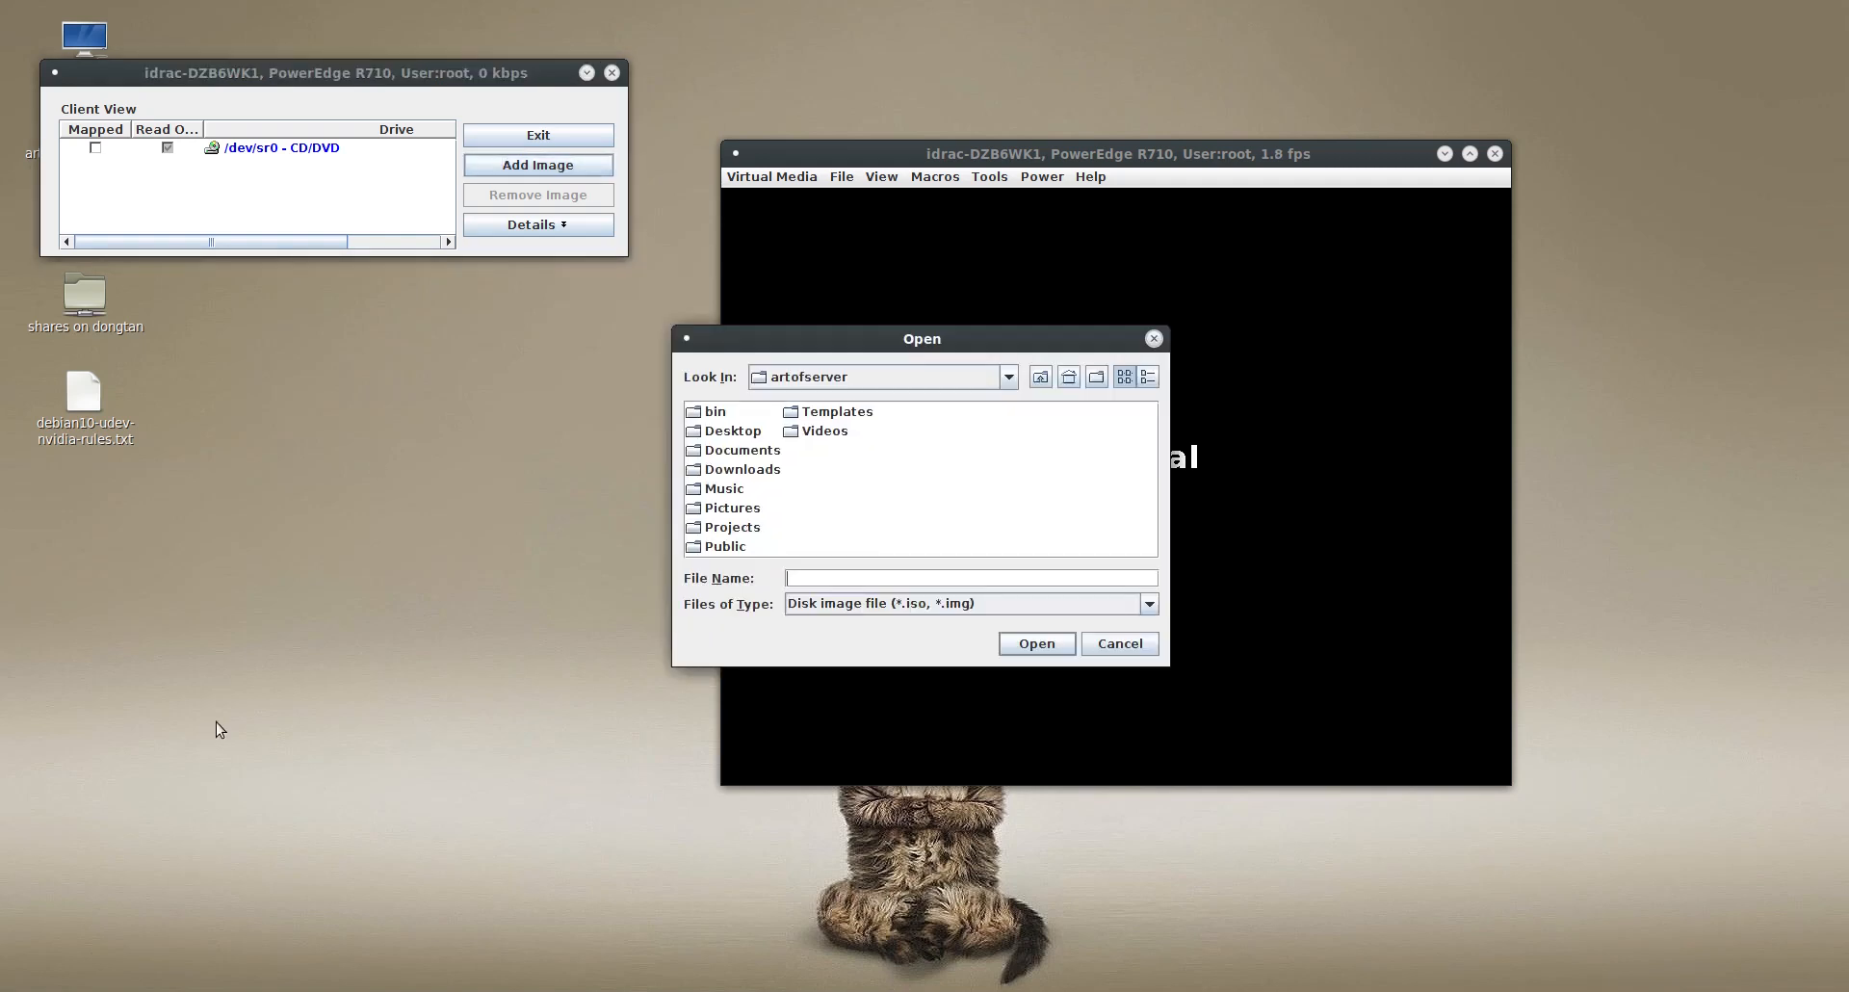
pyautogui.doubleClick(732, 470)
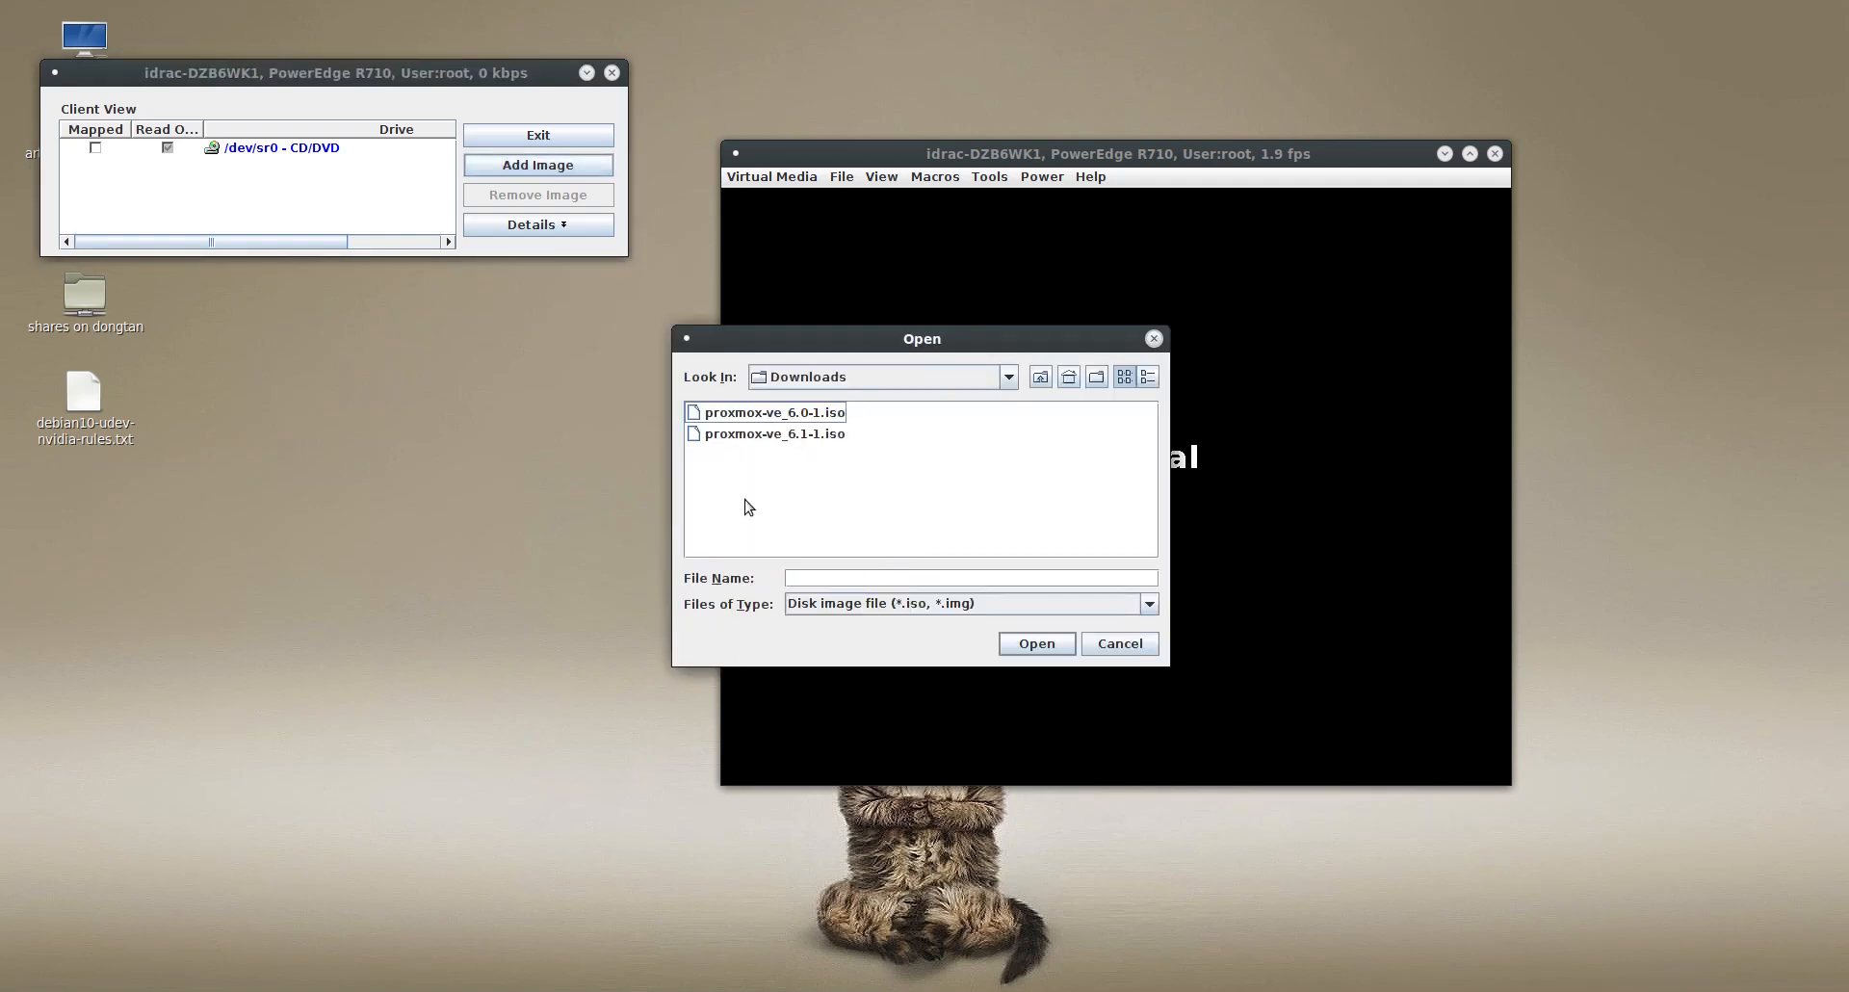
pyautogui.click(790, 435)
pyautogui.click(1036, 643)
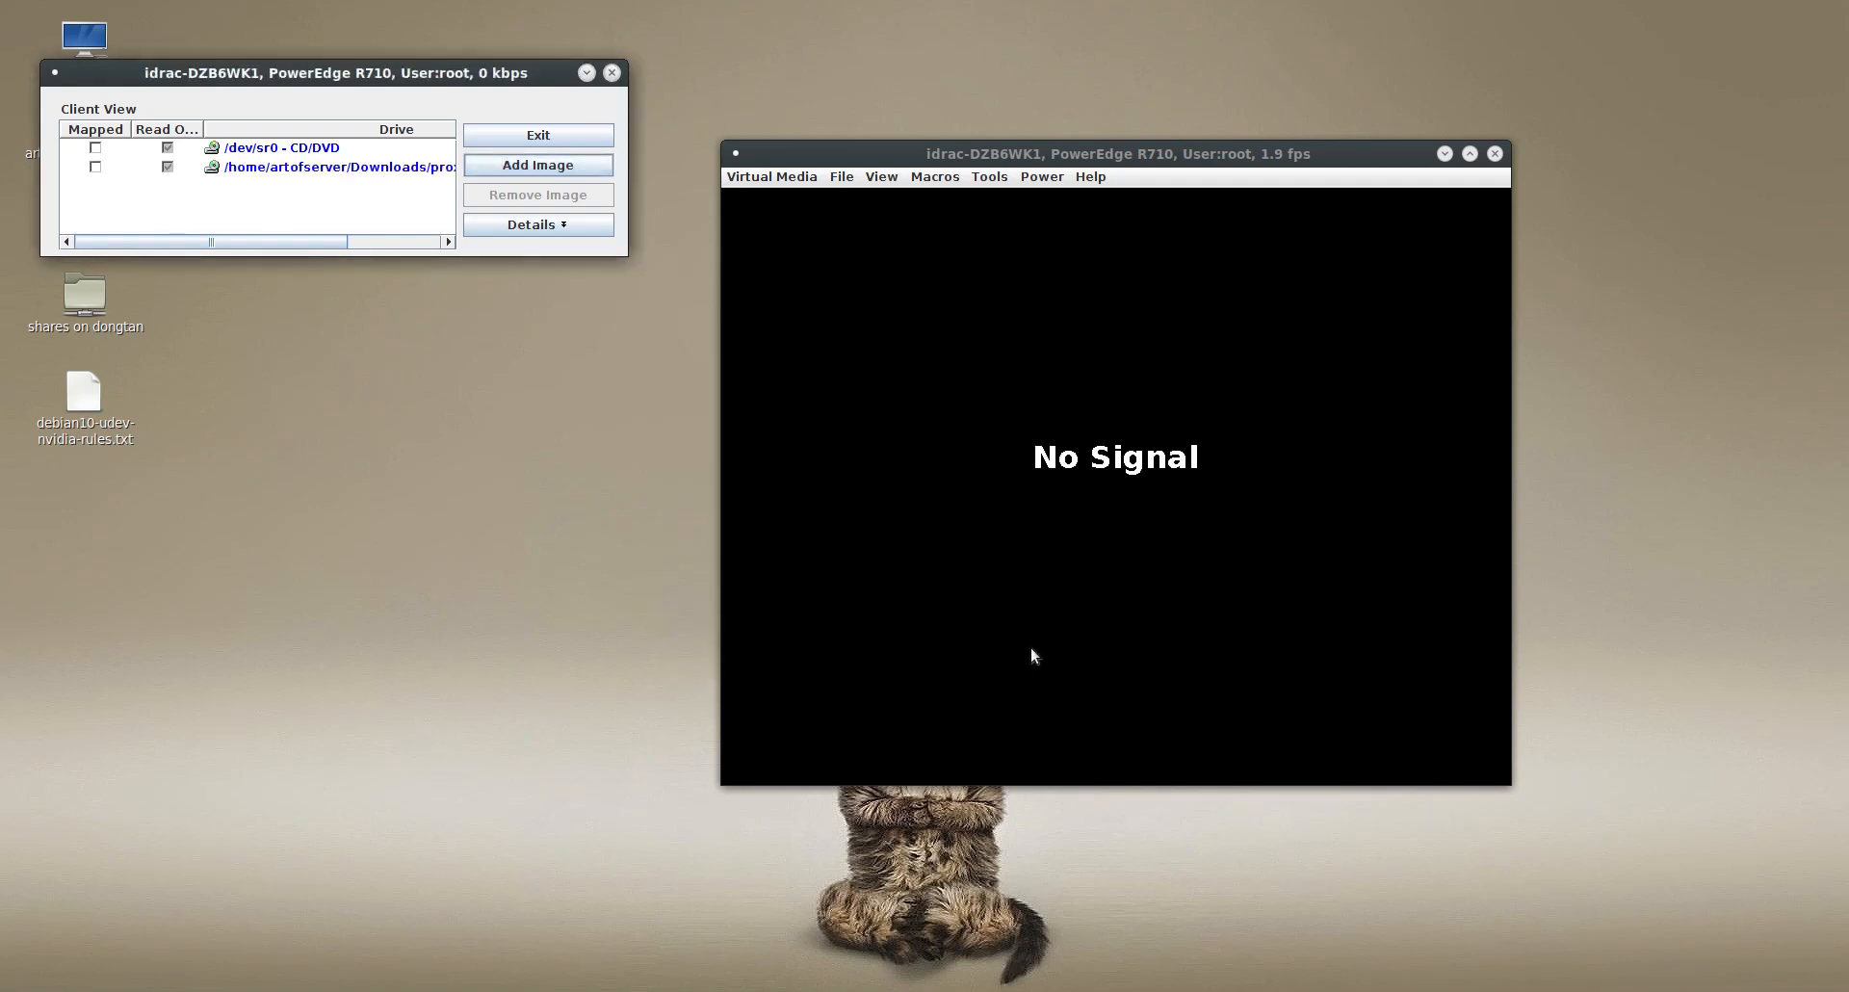
pyautogui.click(96, 167)
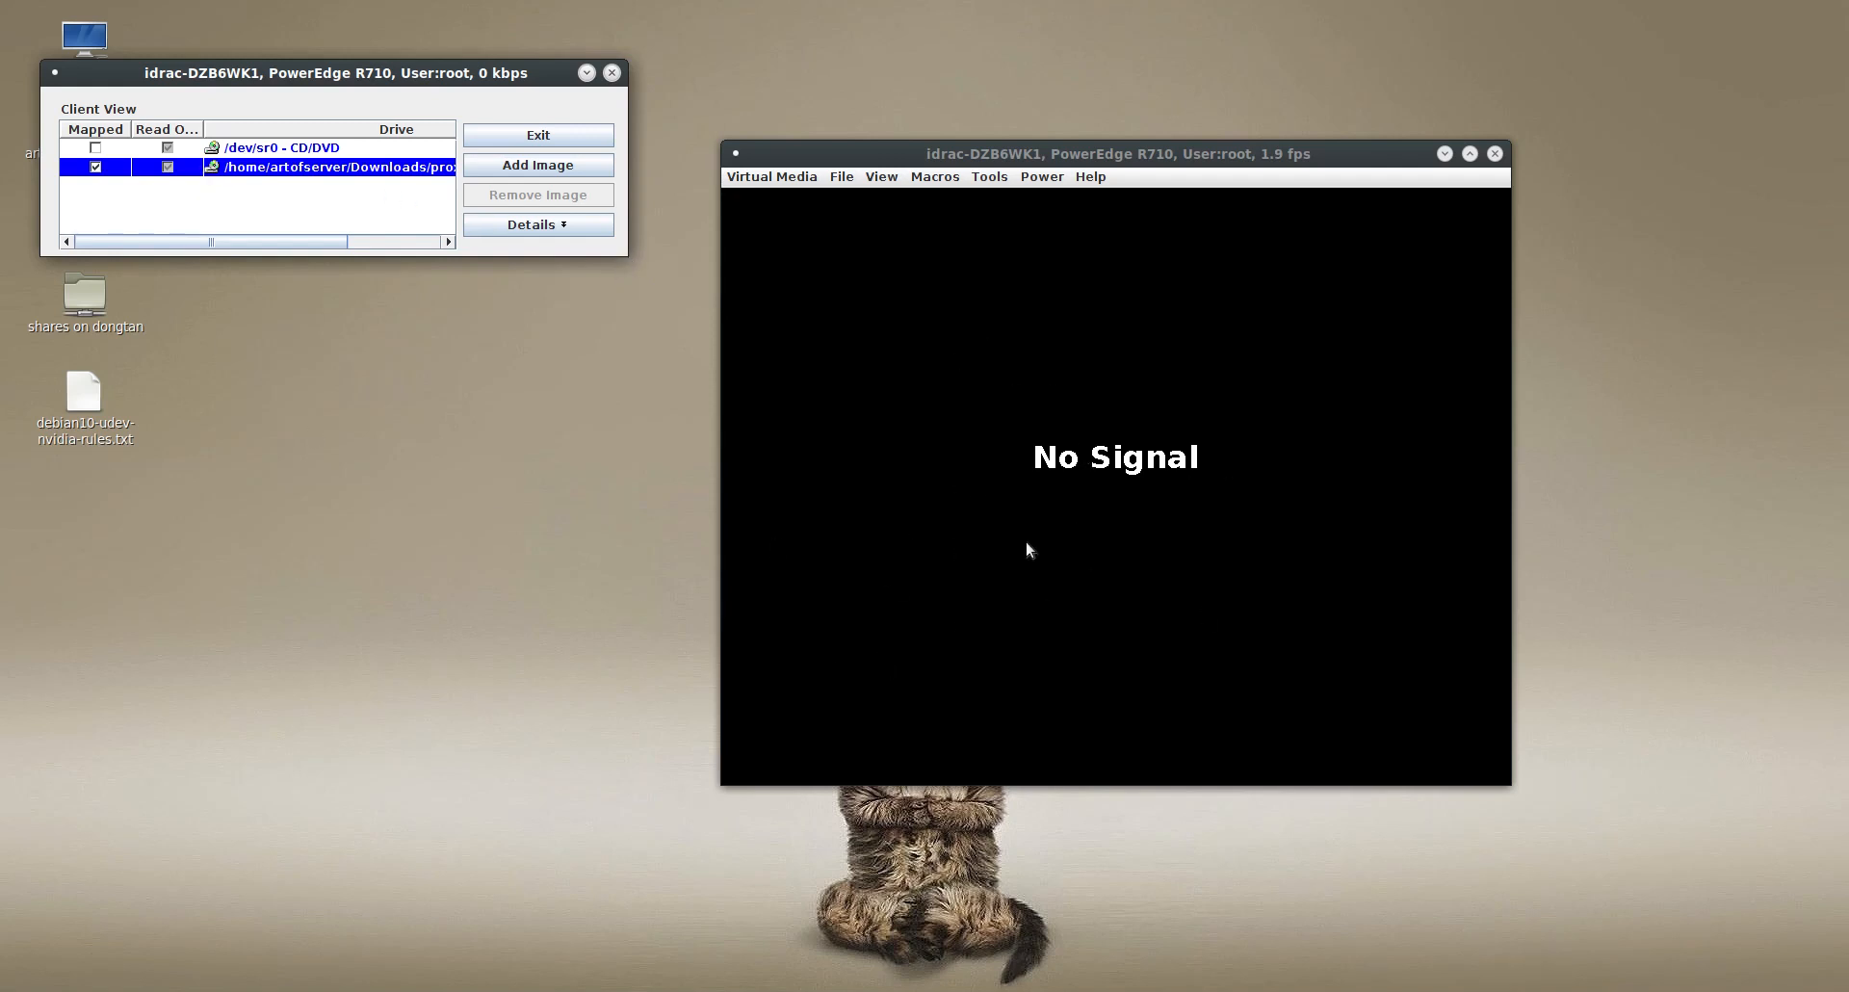
# - Power on the server from the virtual console and enter the BIOS Boot Manager during startup
pyautogui.click(1040, 180)
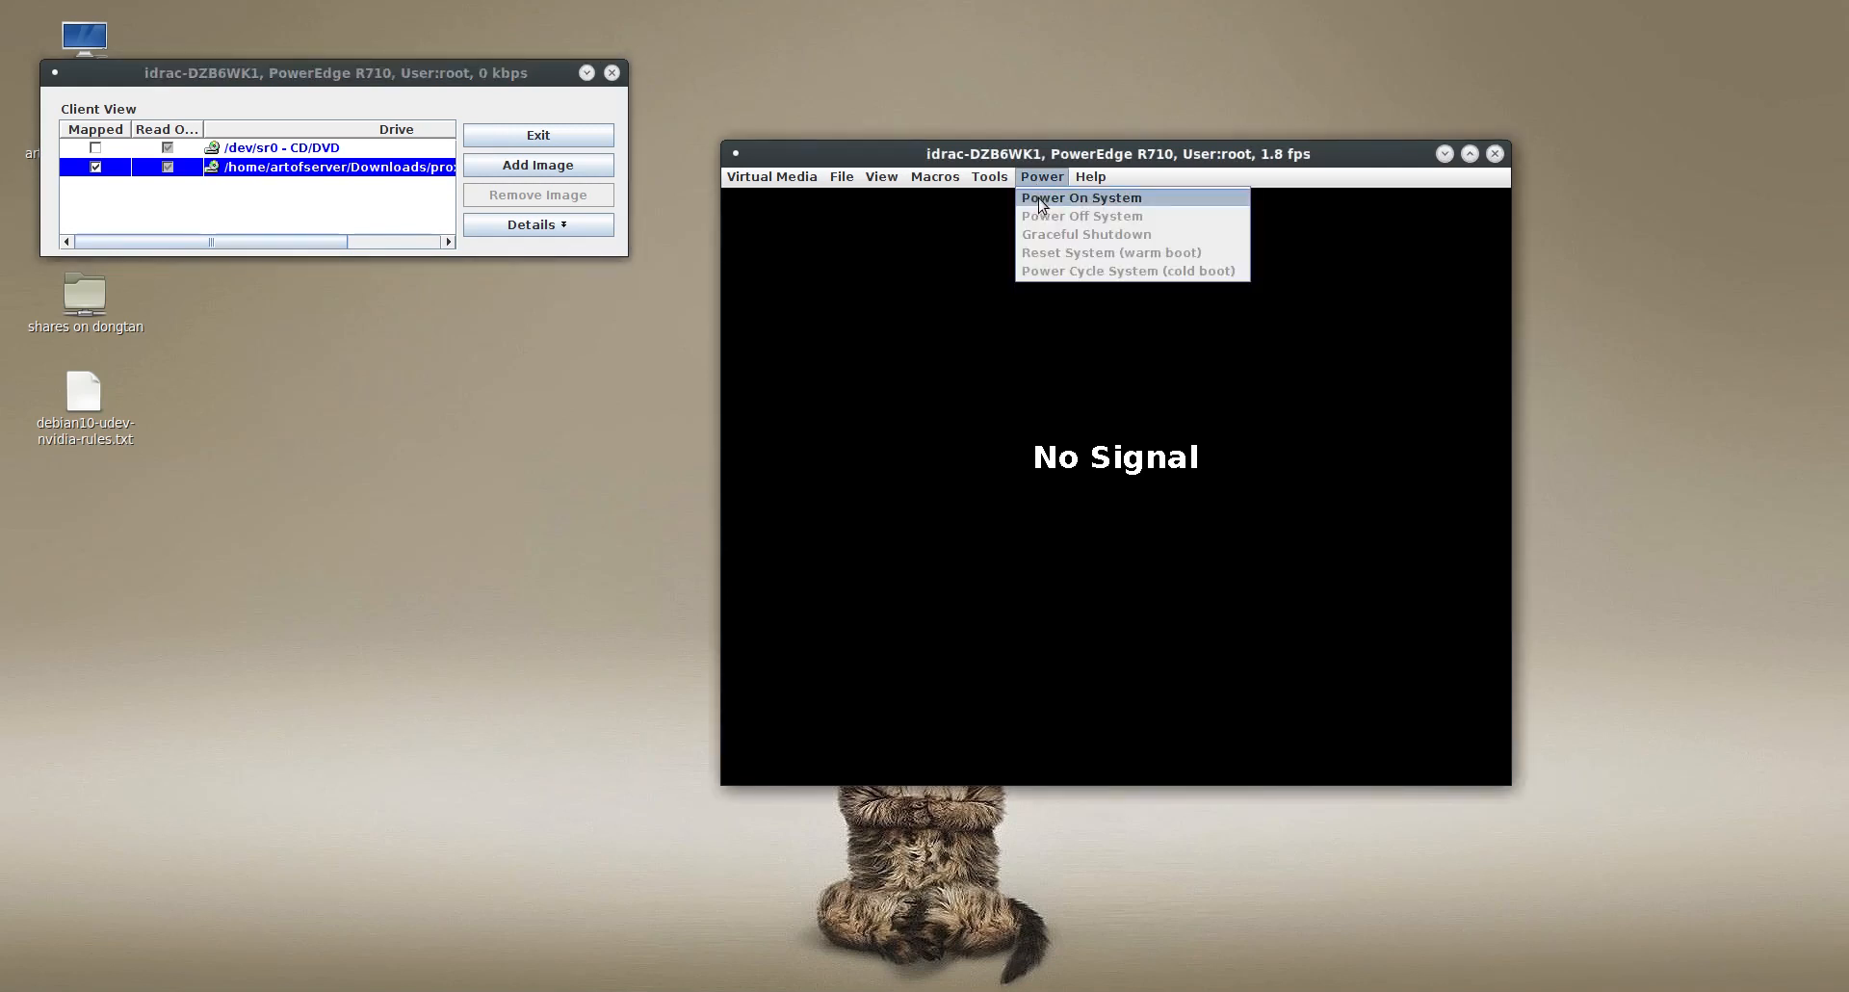
pyautogui.click(1041, 198)
pyautogui.click(1064, 504)
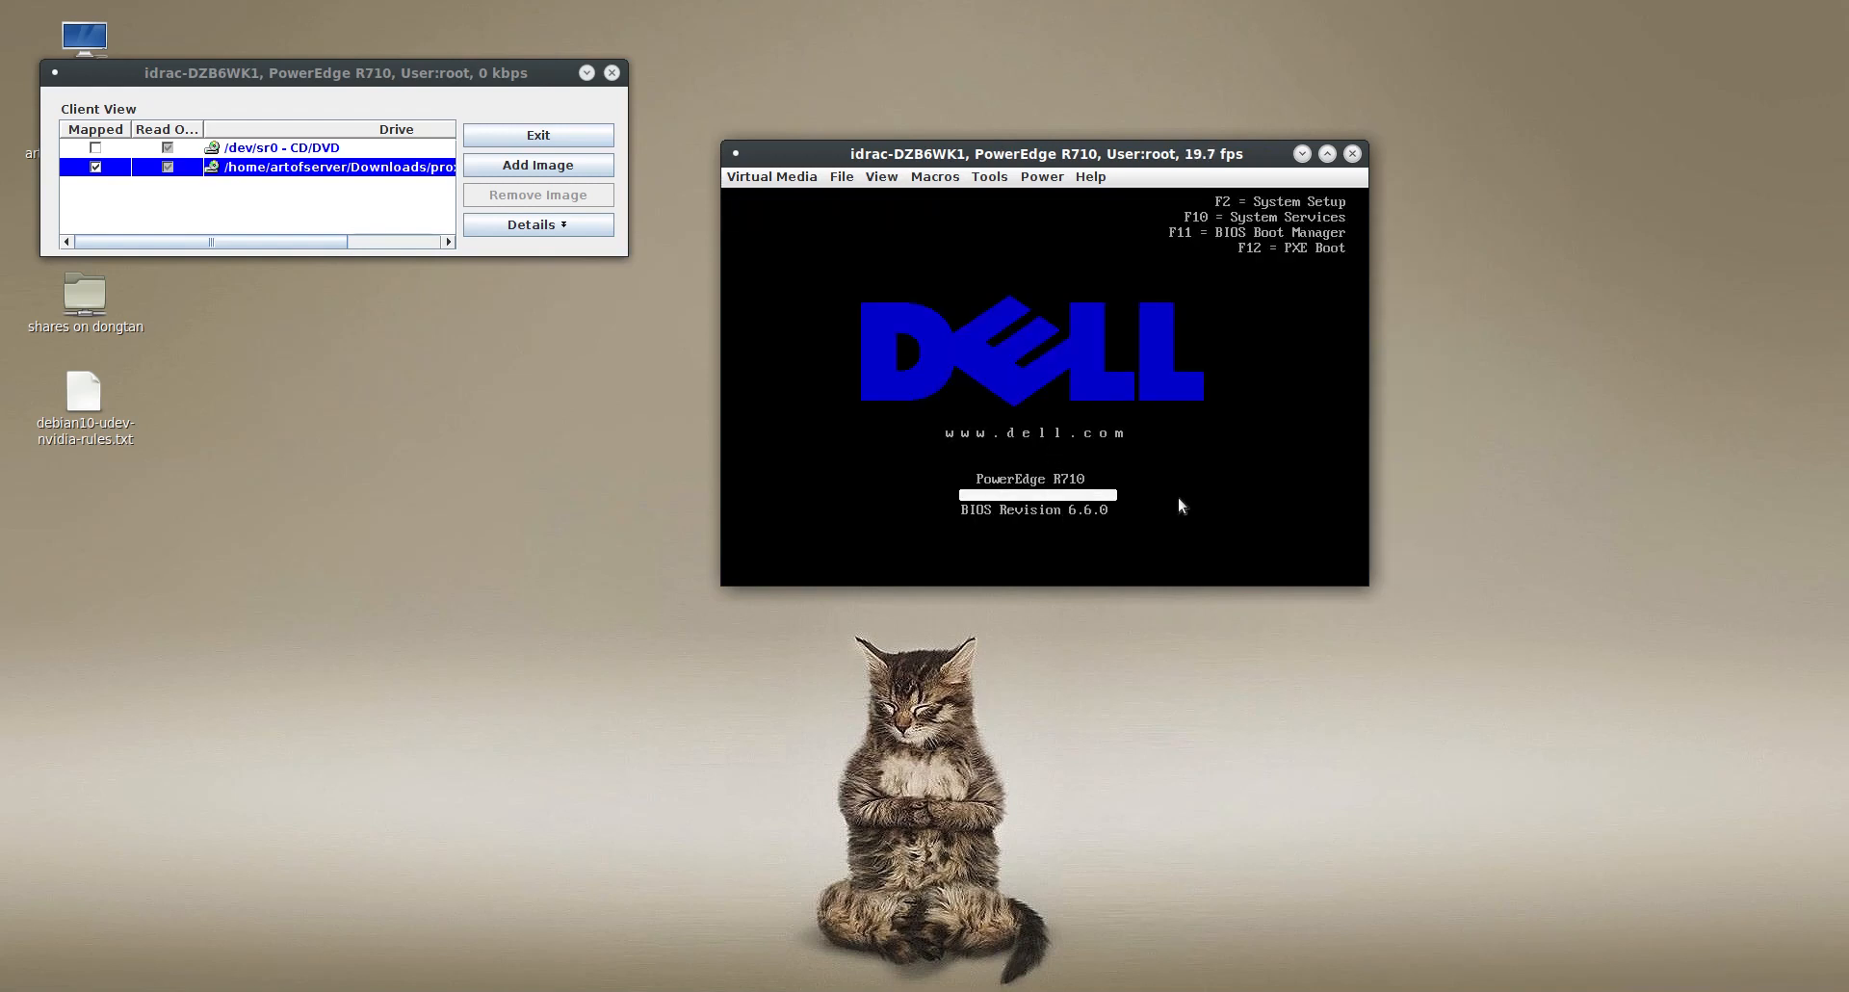
pyautogui.press('F11')
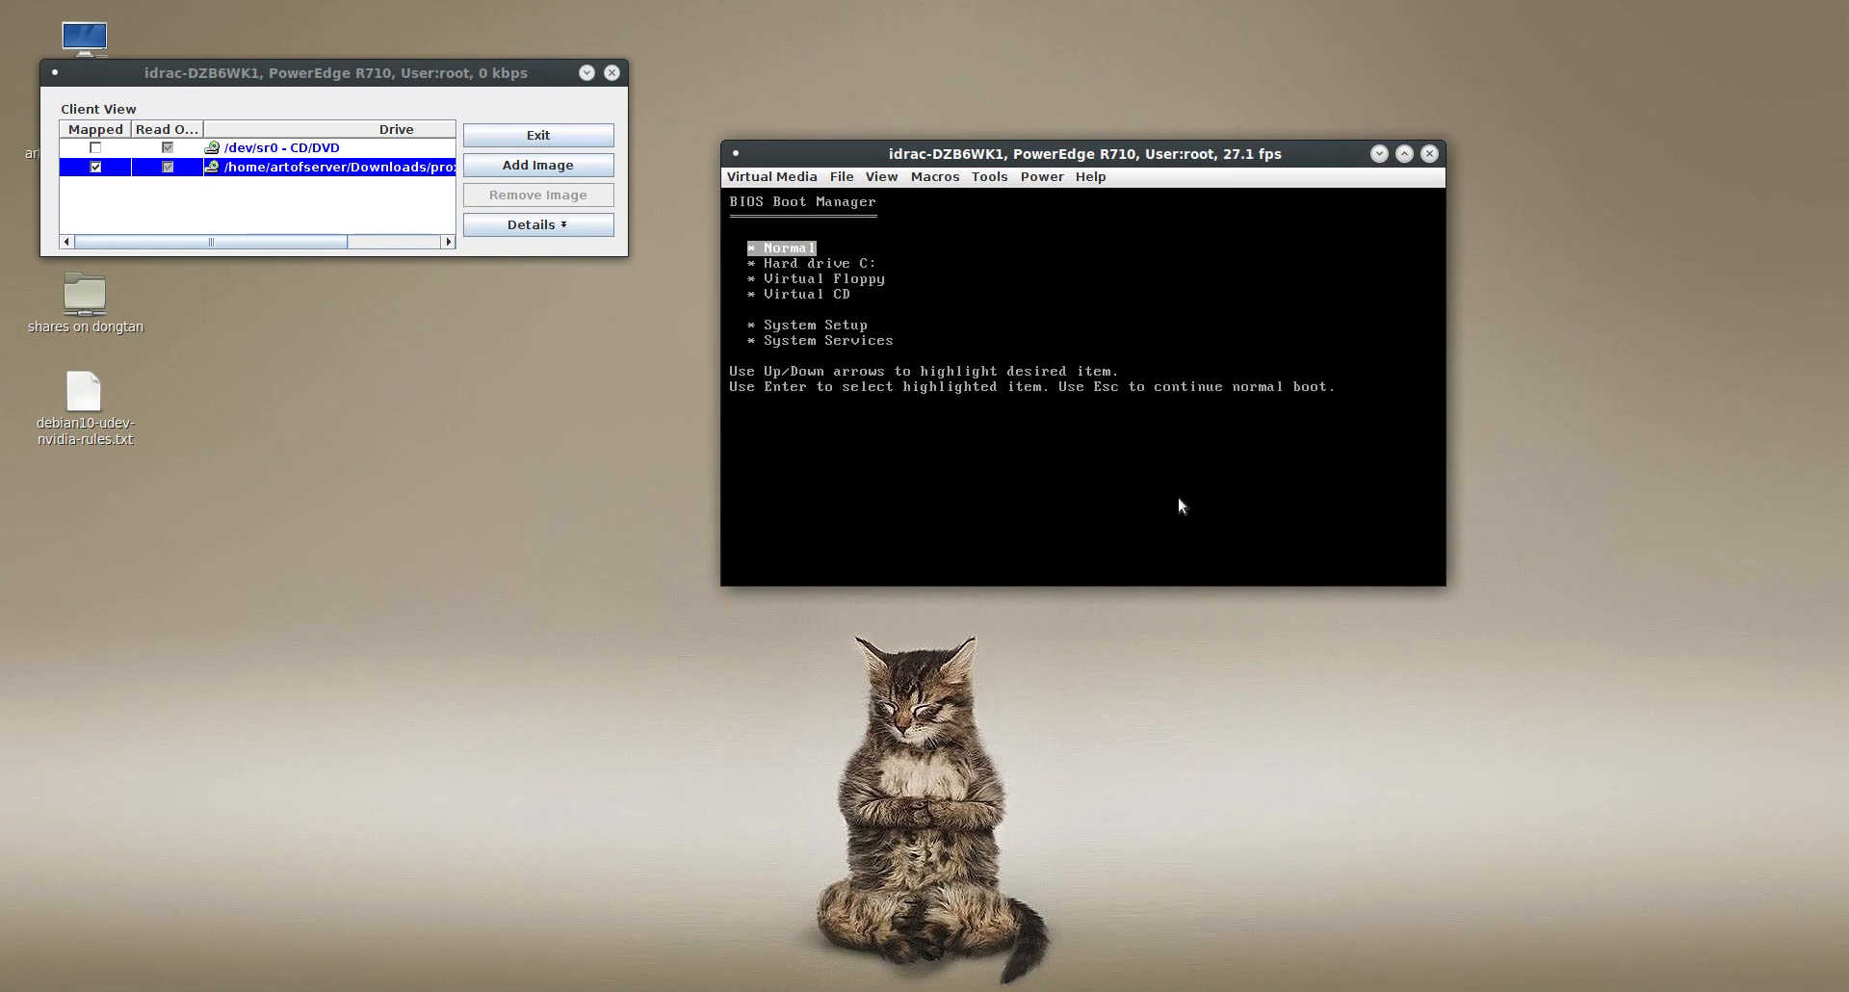
# - Check the hard drive entries in the BIOS Boot Manager and boot the server from Virtual CD
pyautogui.press('Down')
pyautogui.press('Return')
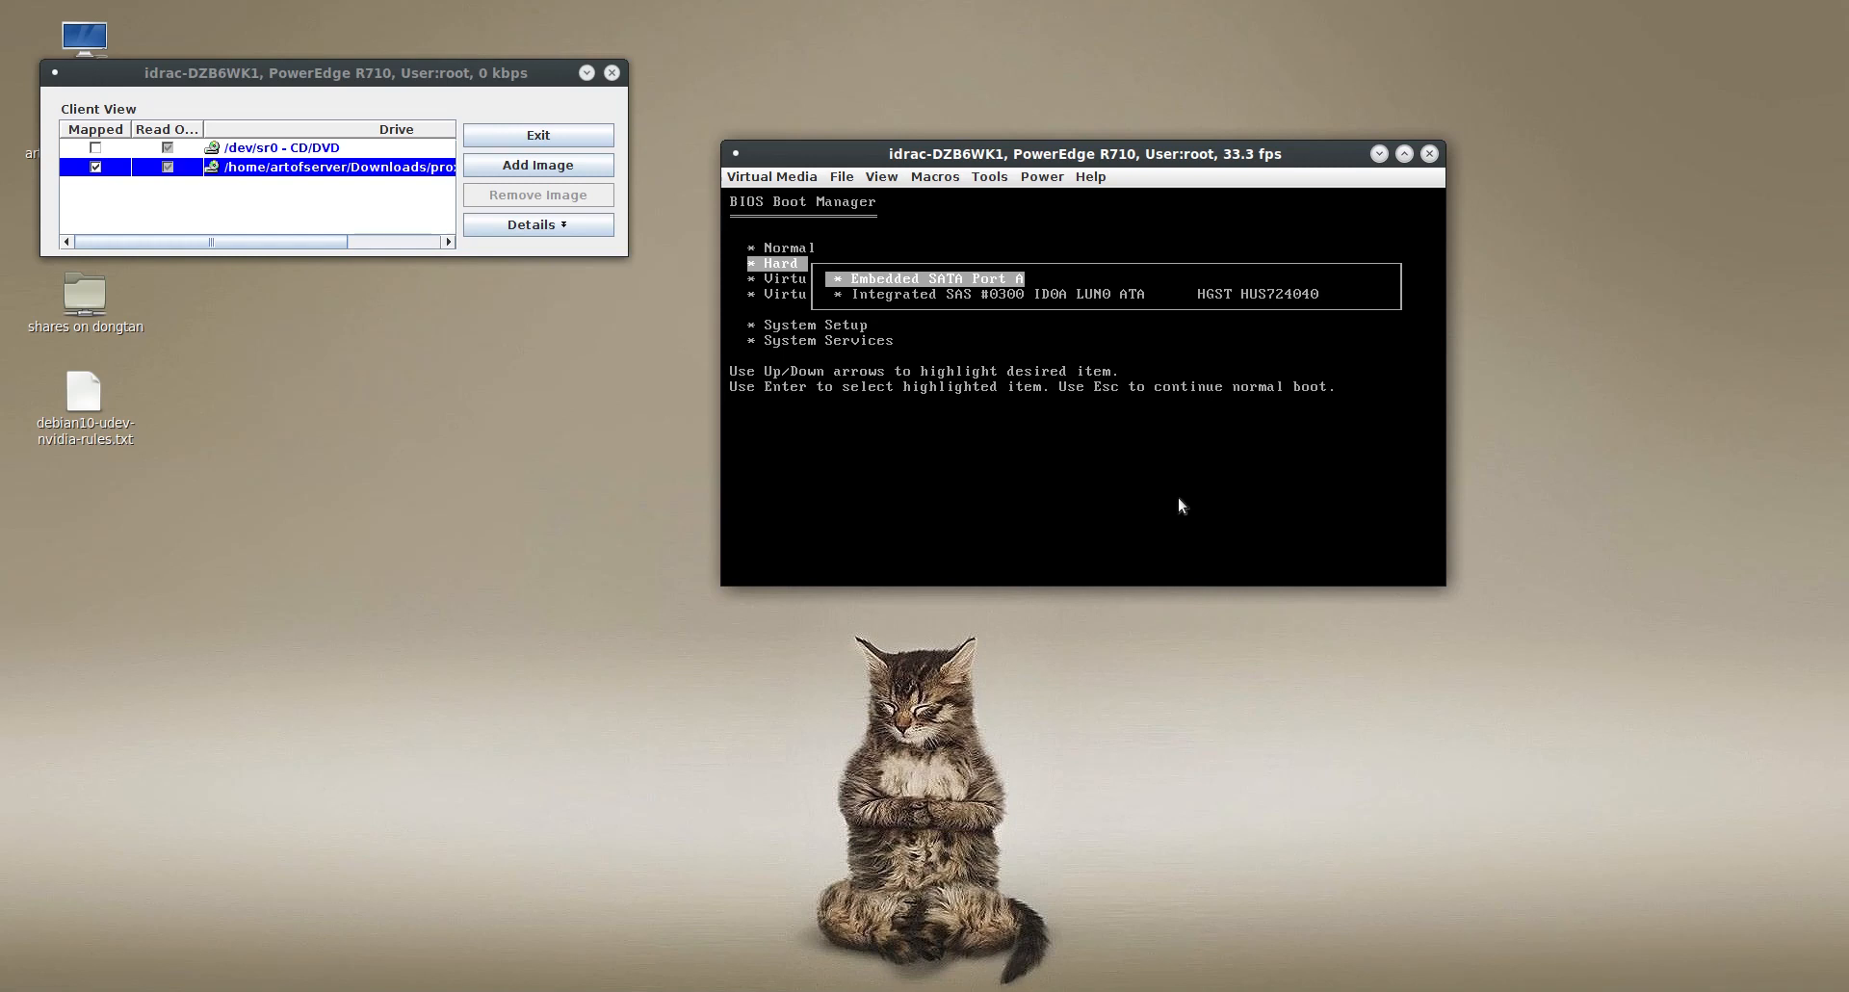
pyautogui.press('Down')
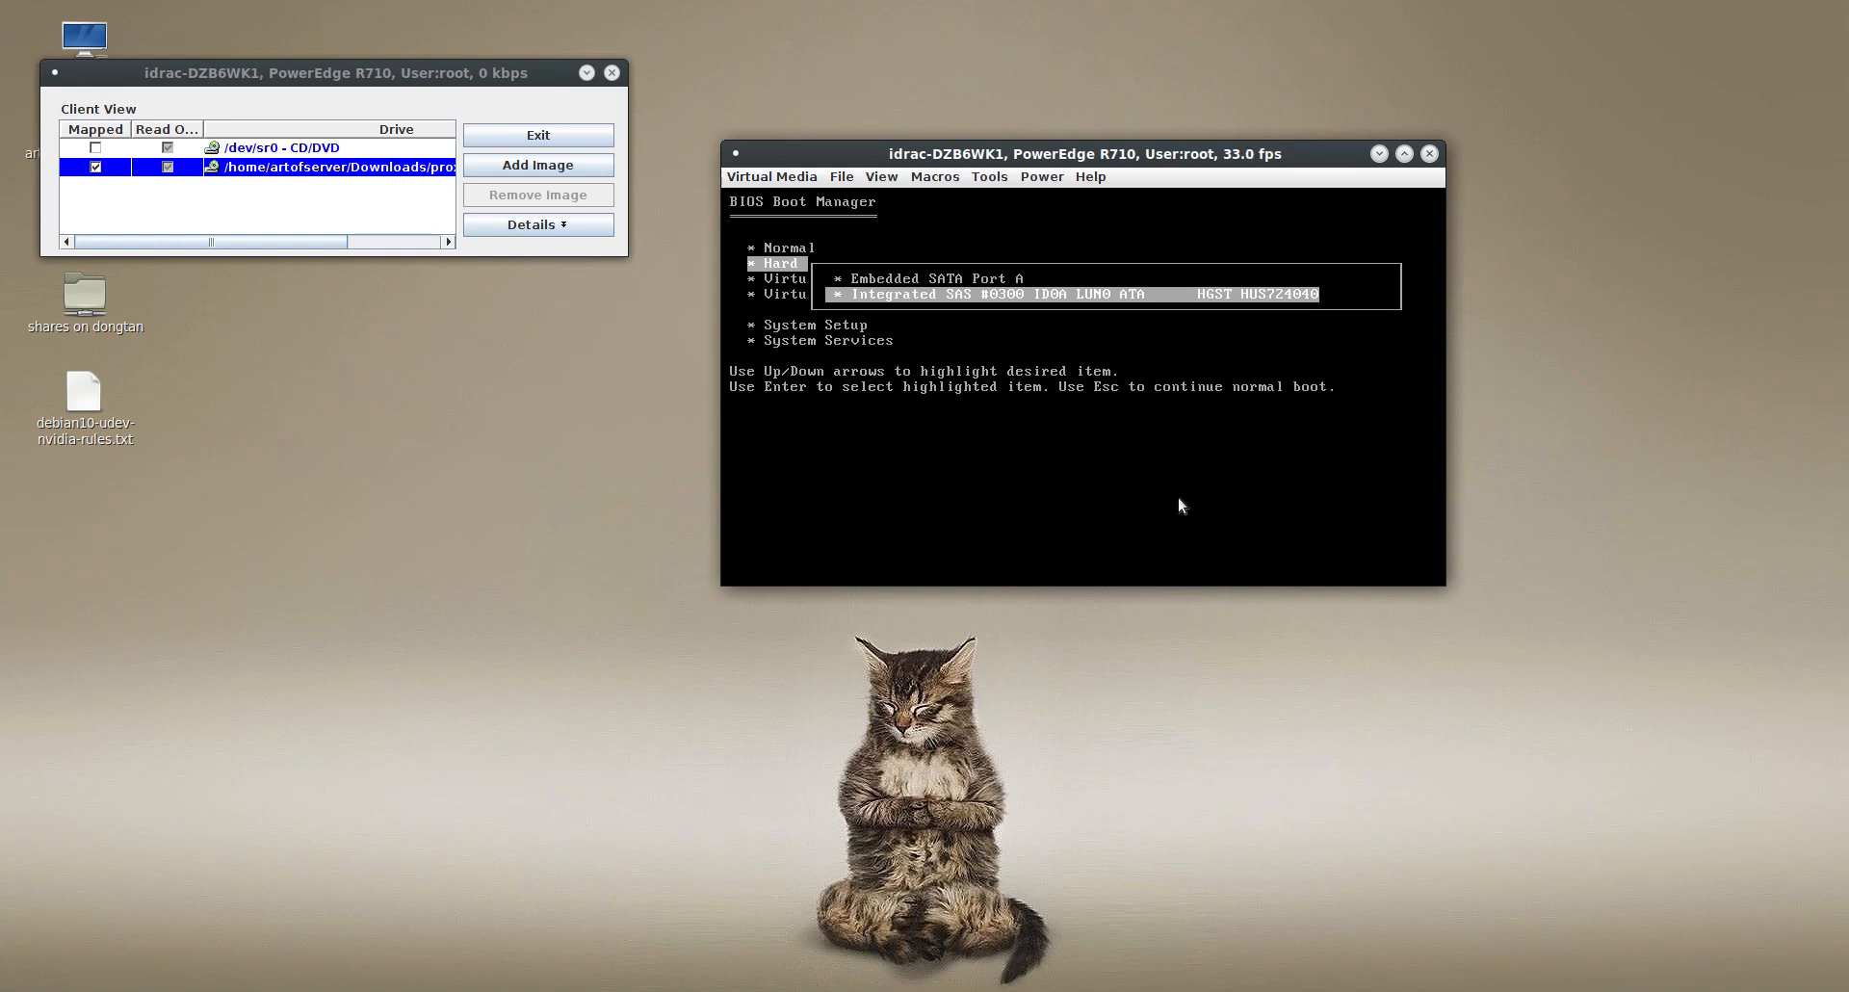
pyautogui.press('Down')
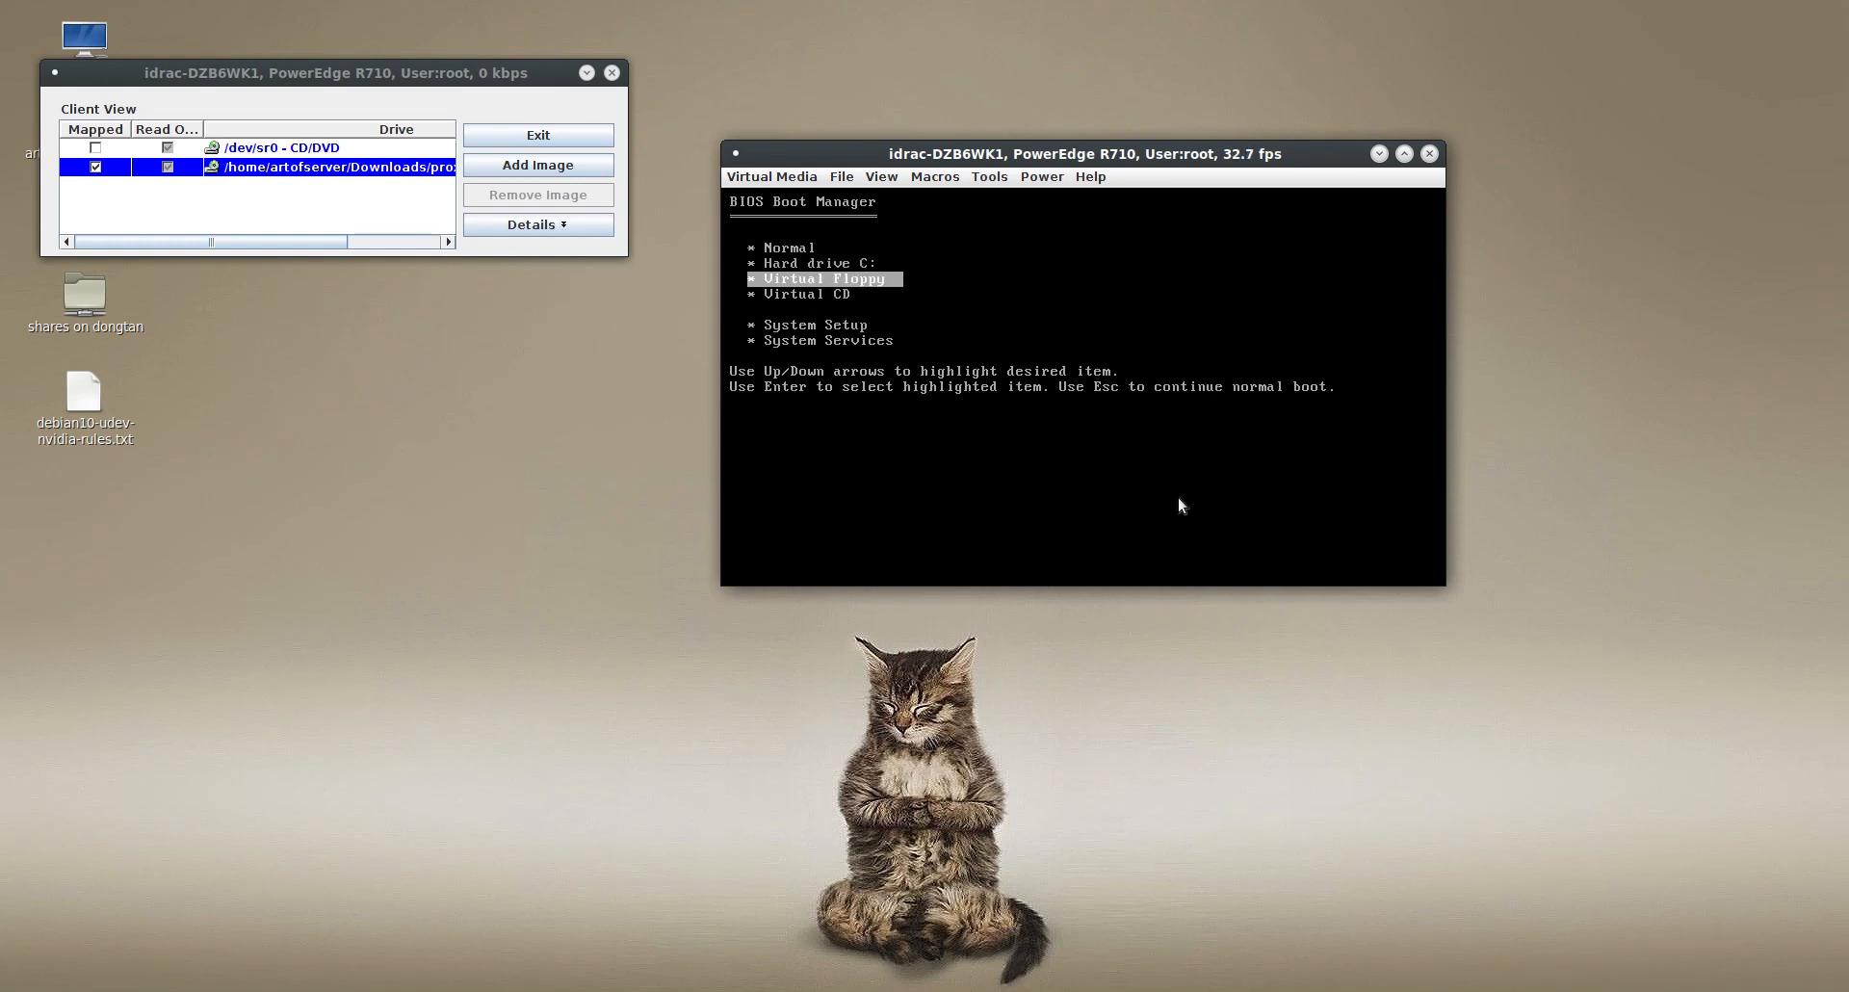
pyautogui.press('Down')
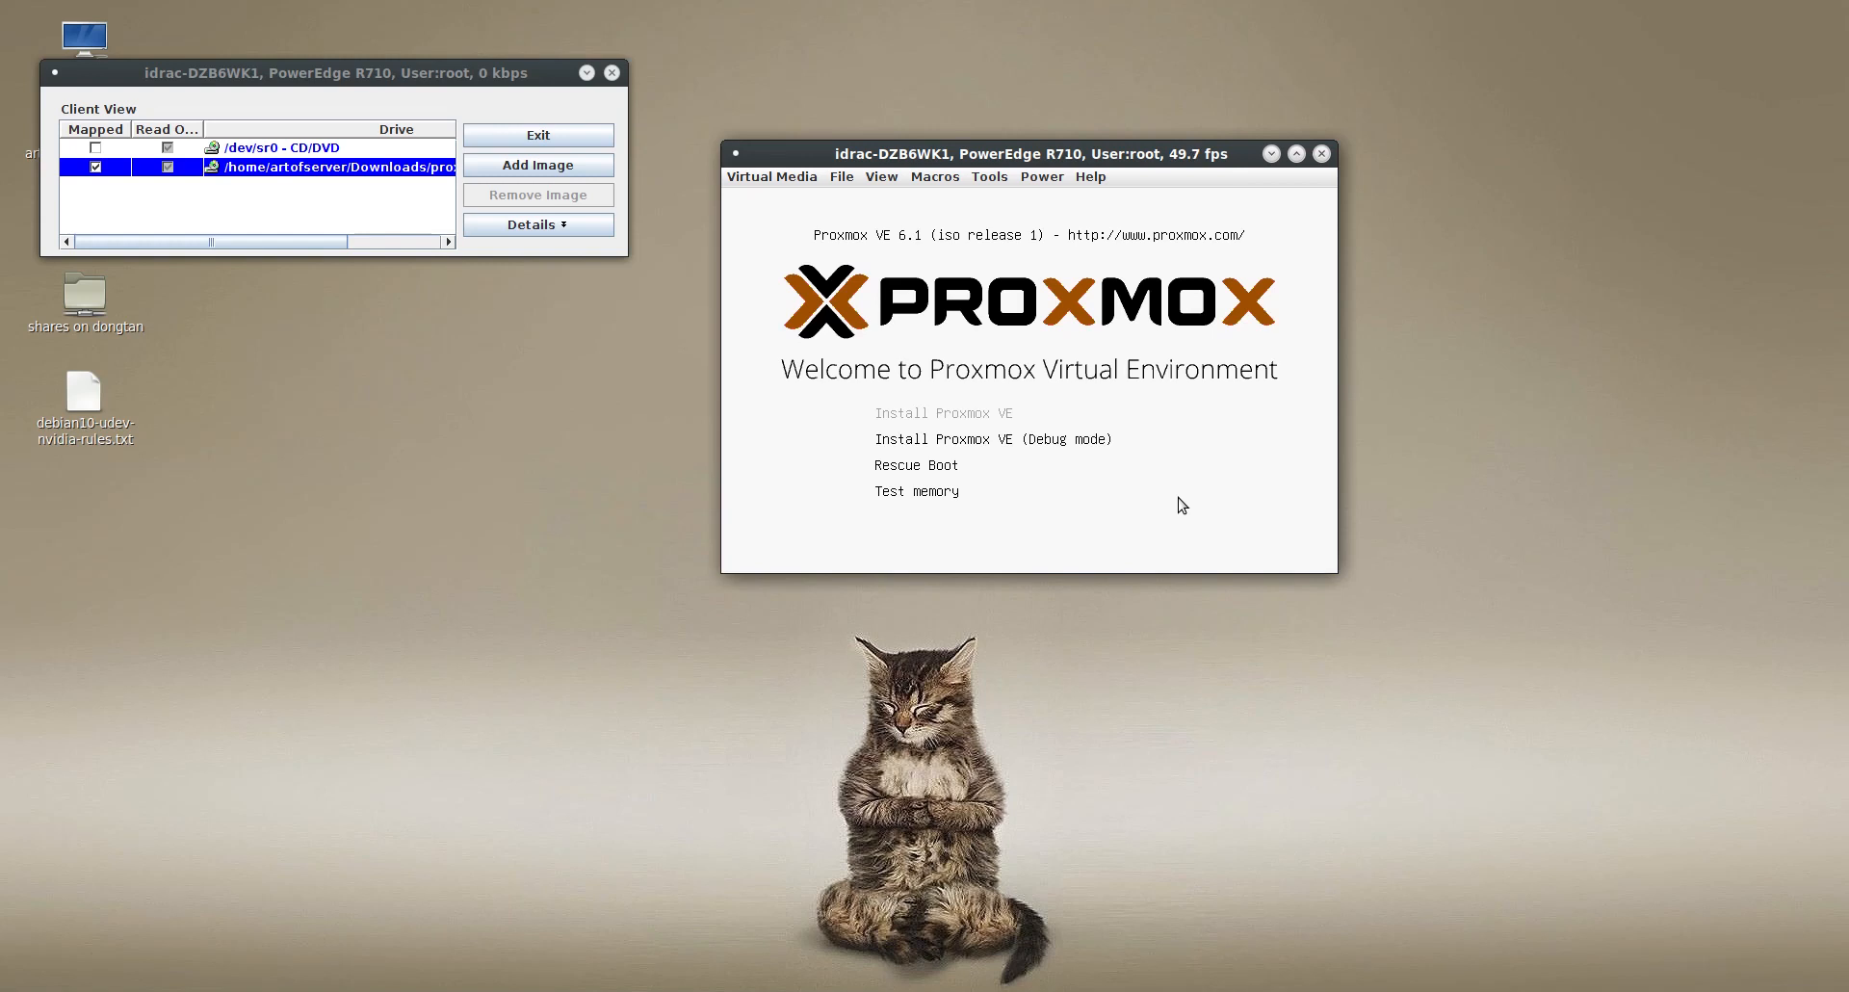
# - Start the Install Proxmox VE option, read through the end user license agreement and accept it
pyautogui.press('Return')
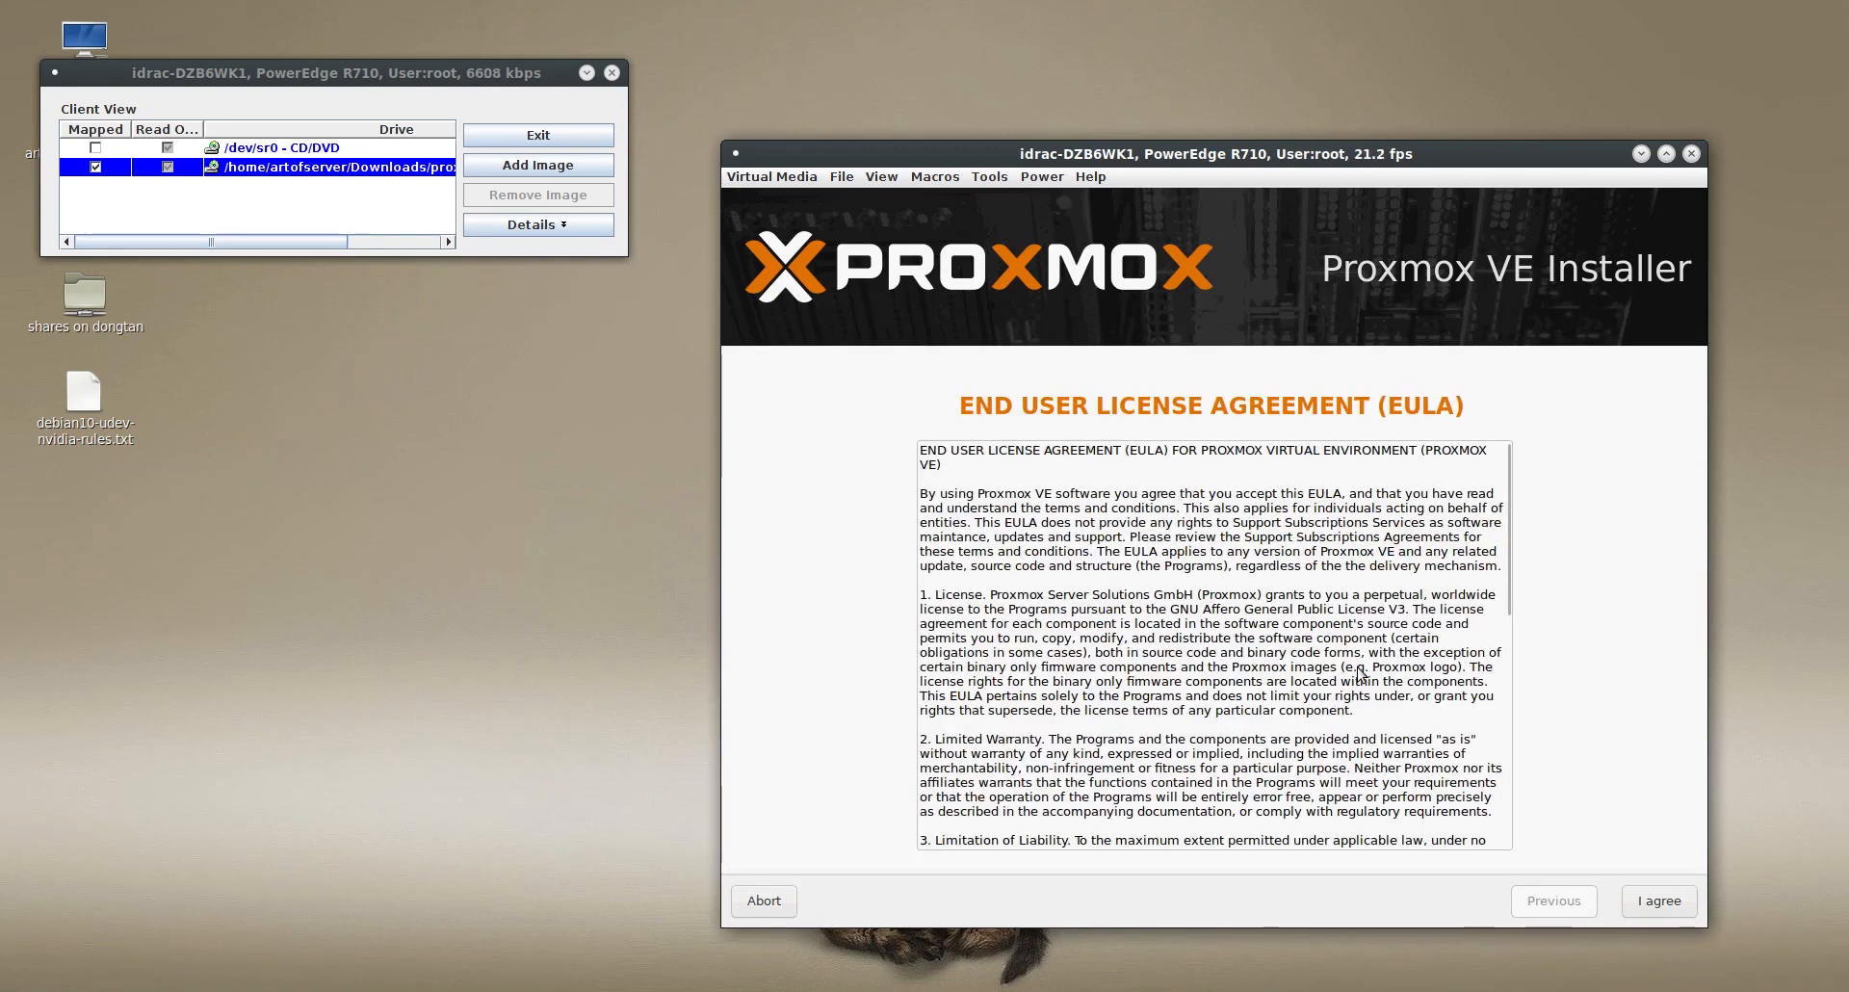
pyautogui.moveTo(1510, 505); pyautogui.dragTo(1544, 856)
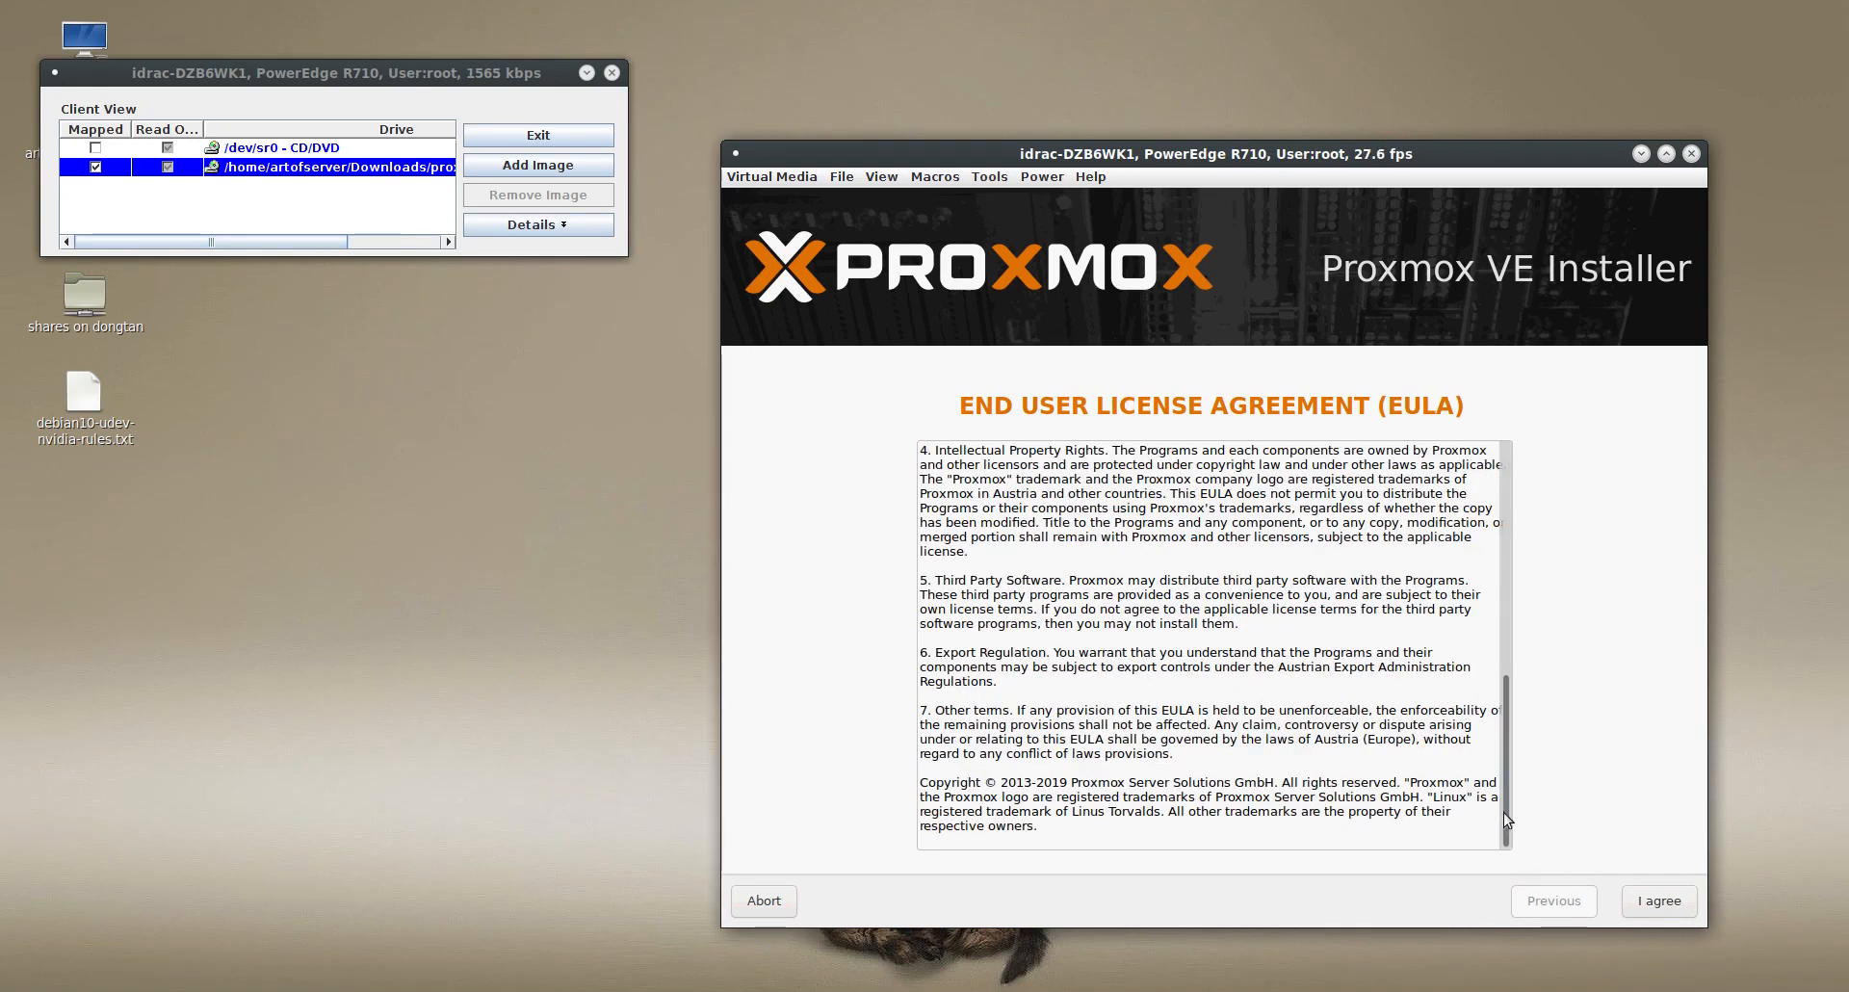
pyautogui.click(1659, 900)
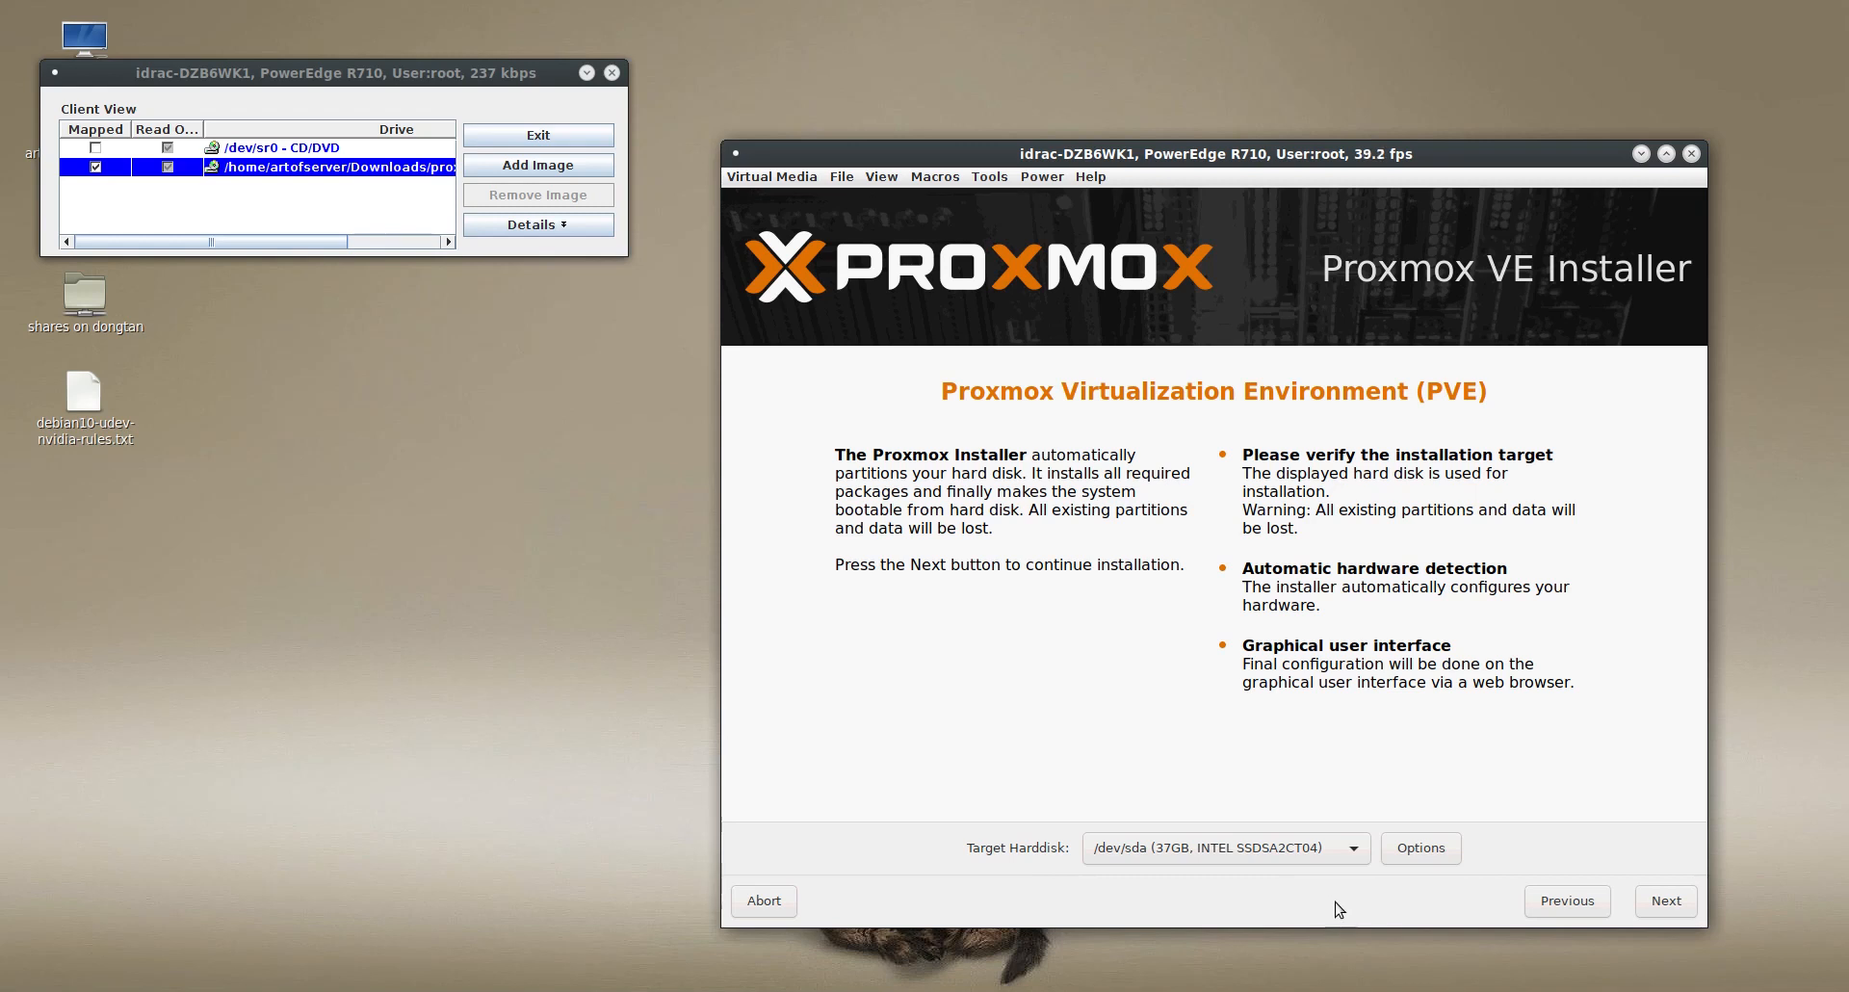
# - Review the available target hard disks and choose /dev/sda (37GB, INTEL SSDSA2CT04) as the installation target
pyautogui.click(1353, 849)
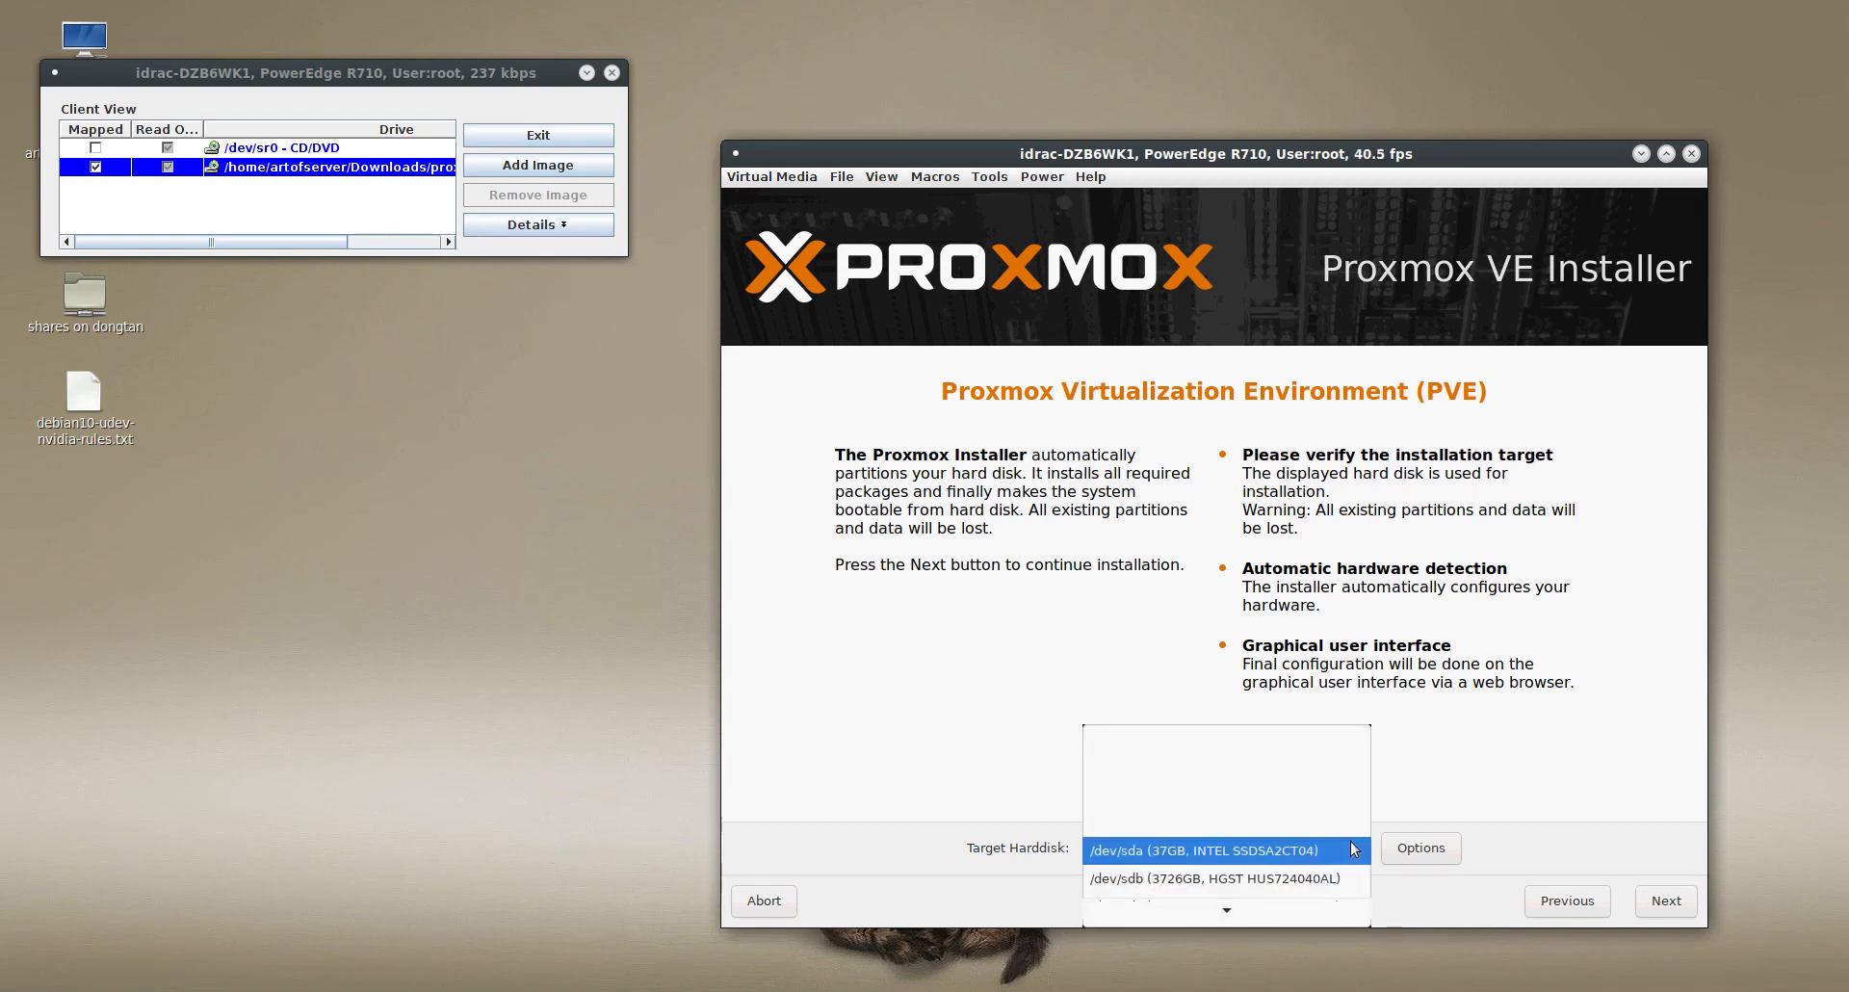
pyautogui.click(1228, 851)
pyautogui.click(1236, 849)
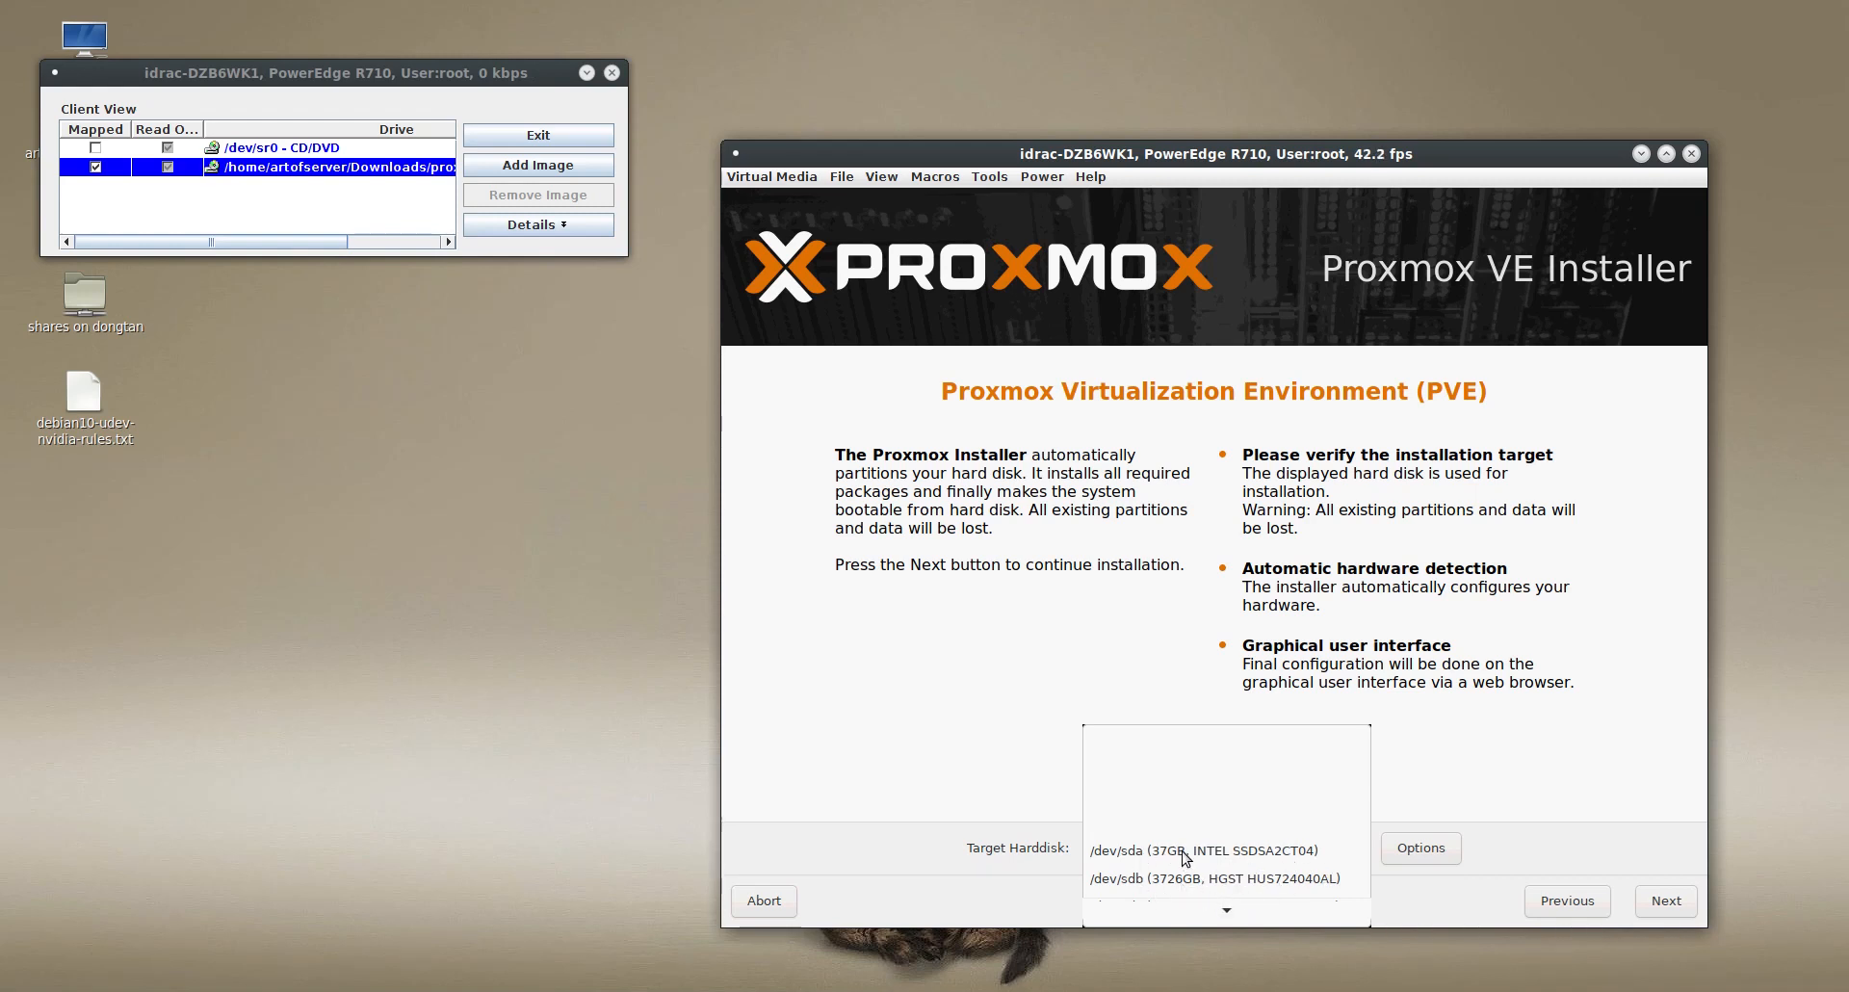
pyautogui.click(1101, 851)
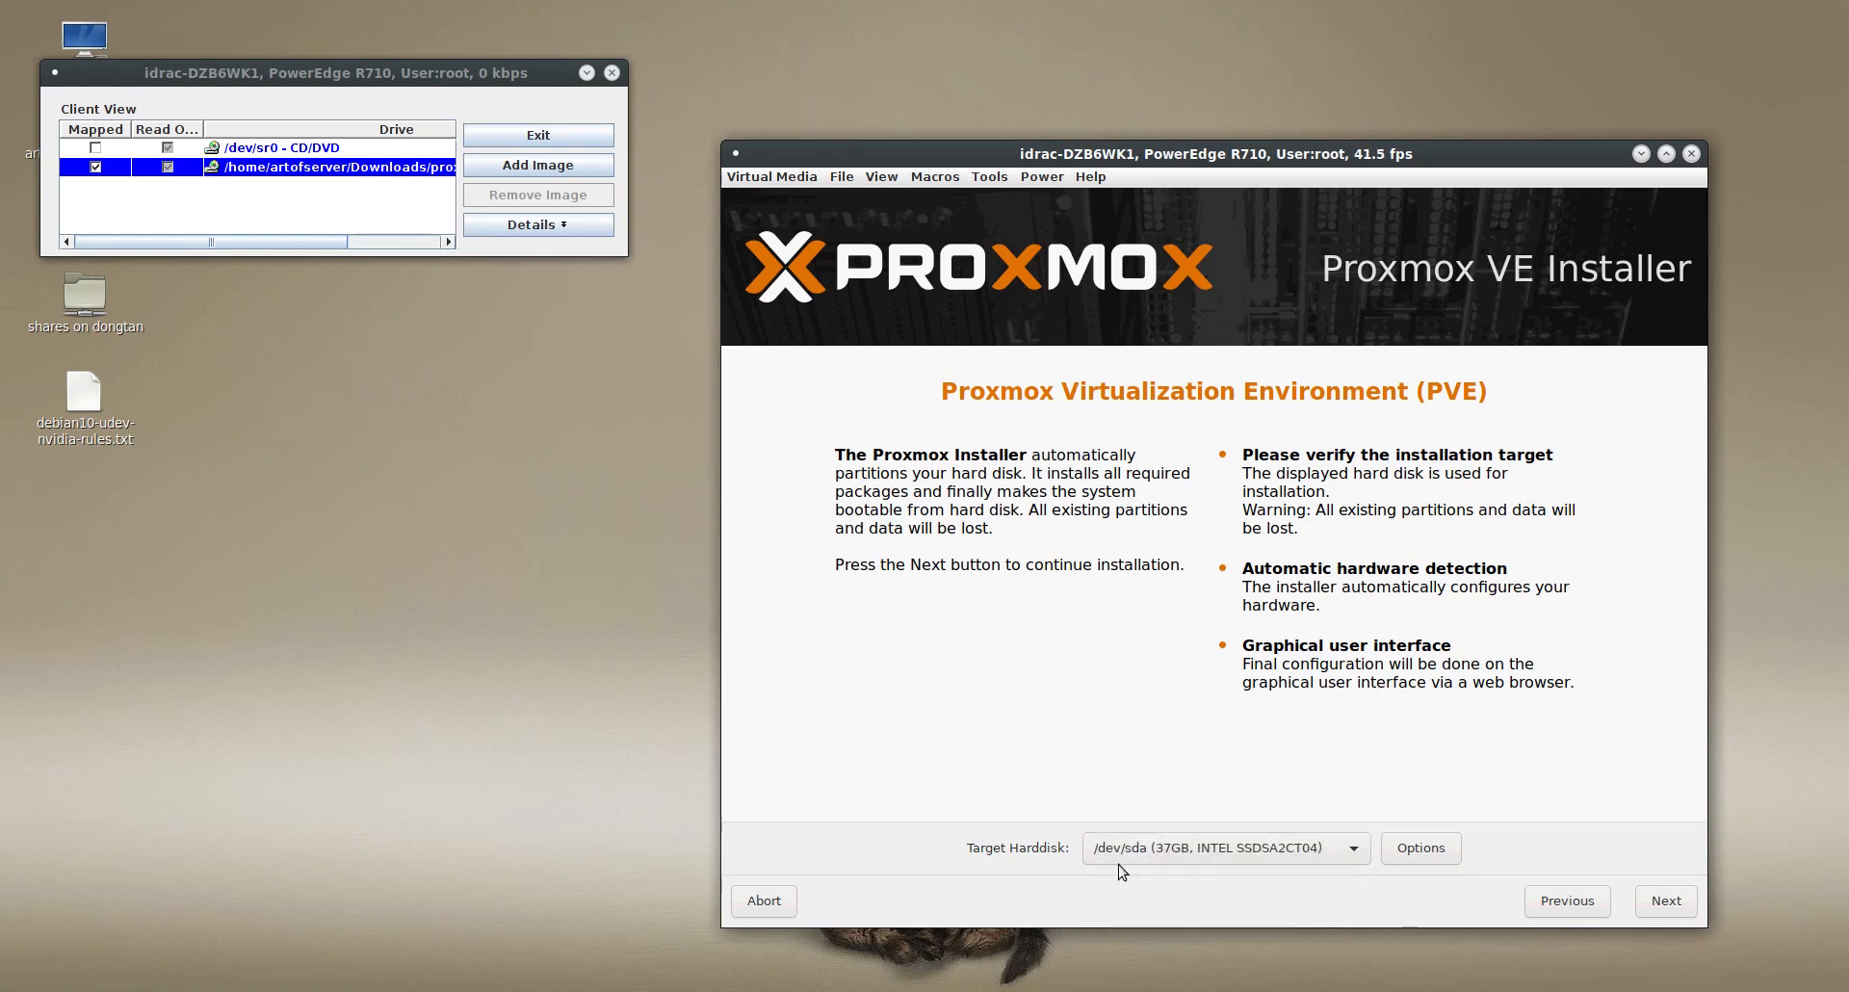
# - Set the target hard disk's filesystem to xfs in the Harddisk options
pyautogui.click(1426, 855)
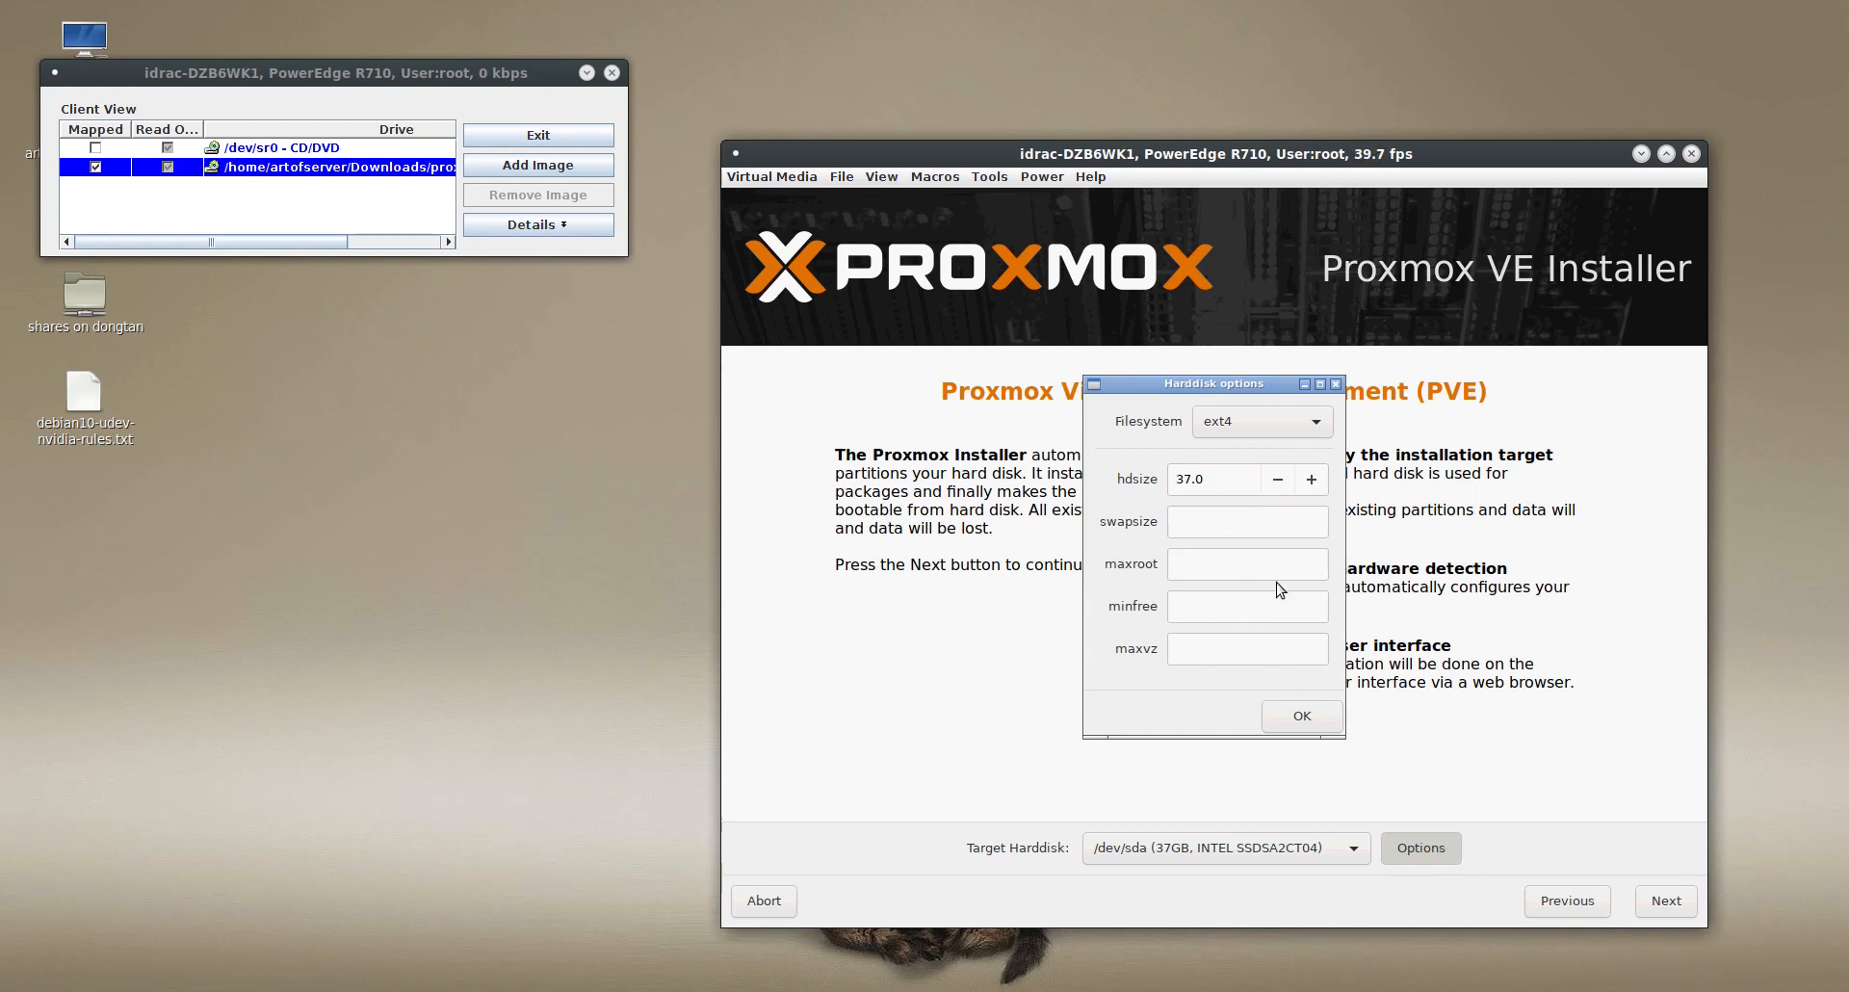
pyautogui.click(1309, 426)
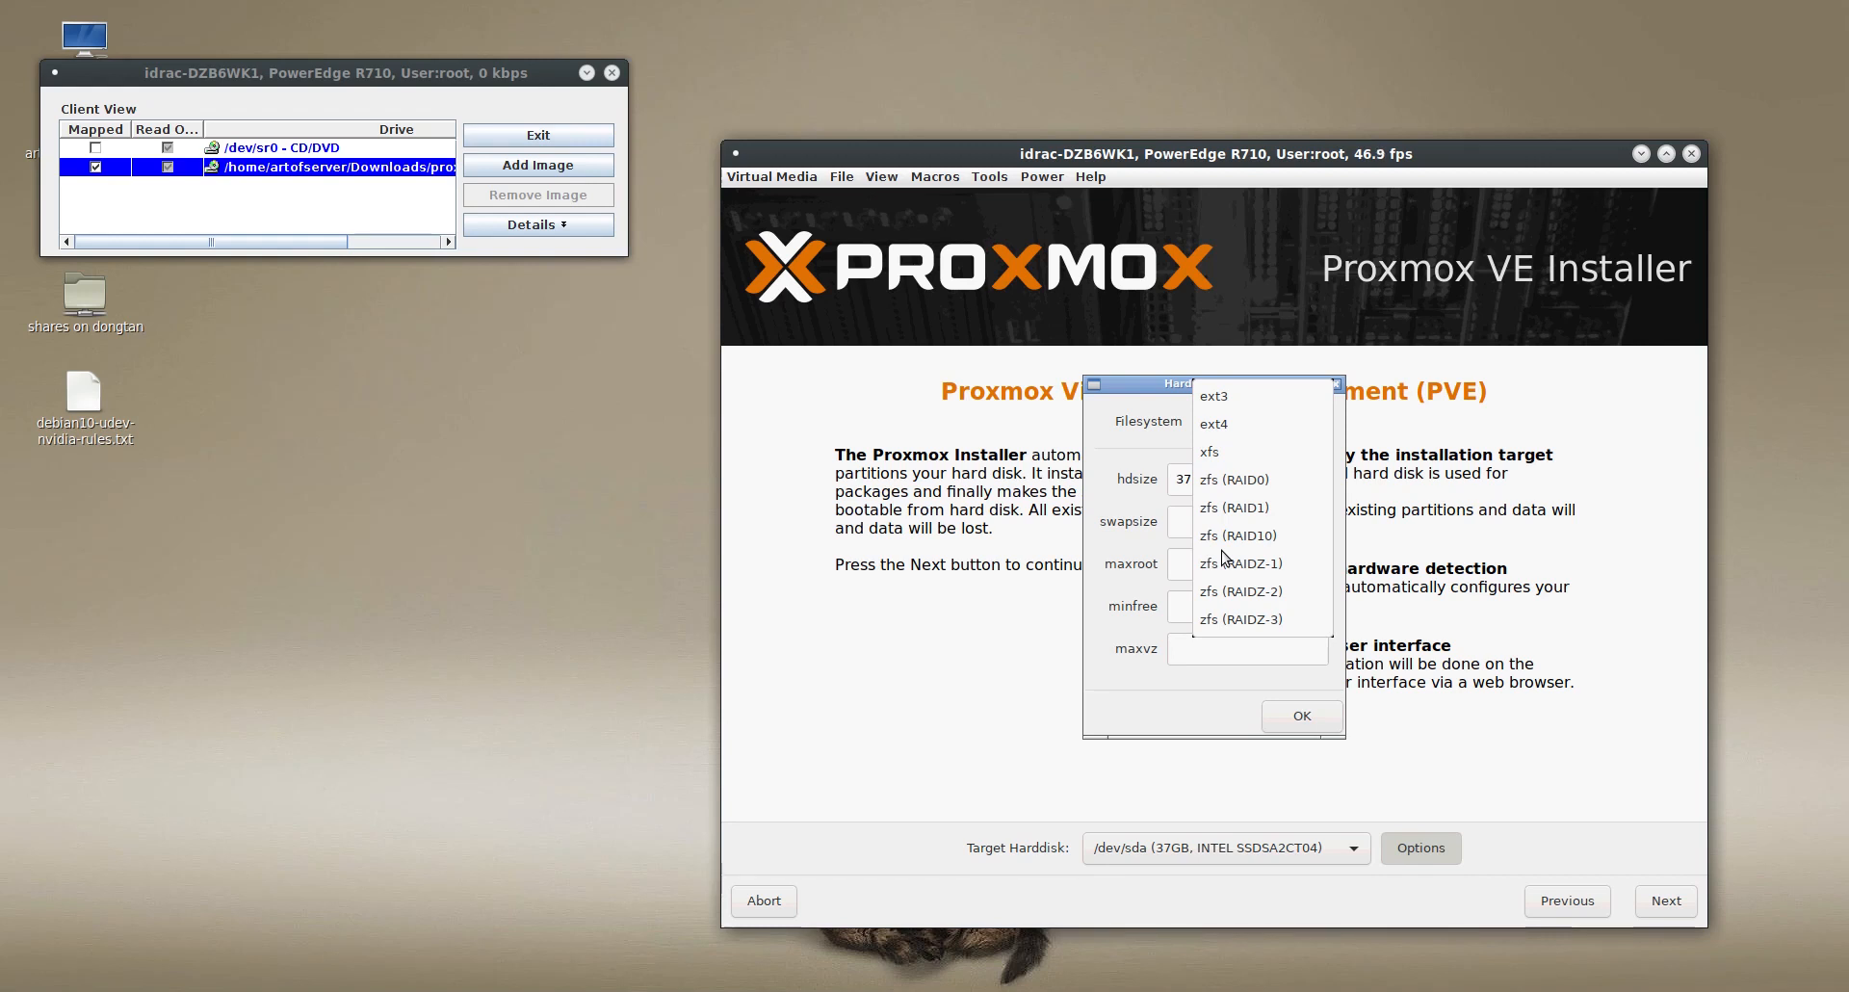
pyautogui.click(1218, 452)
pyautogui.click(1302, 717)
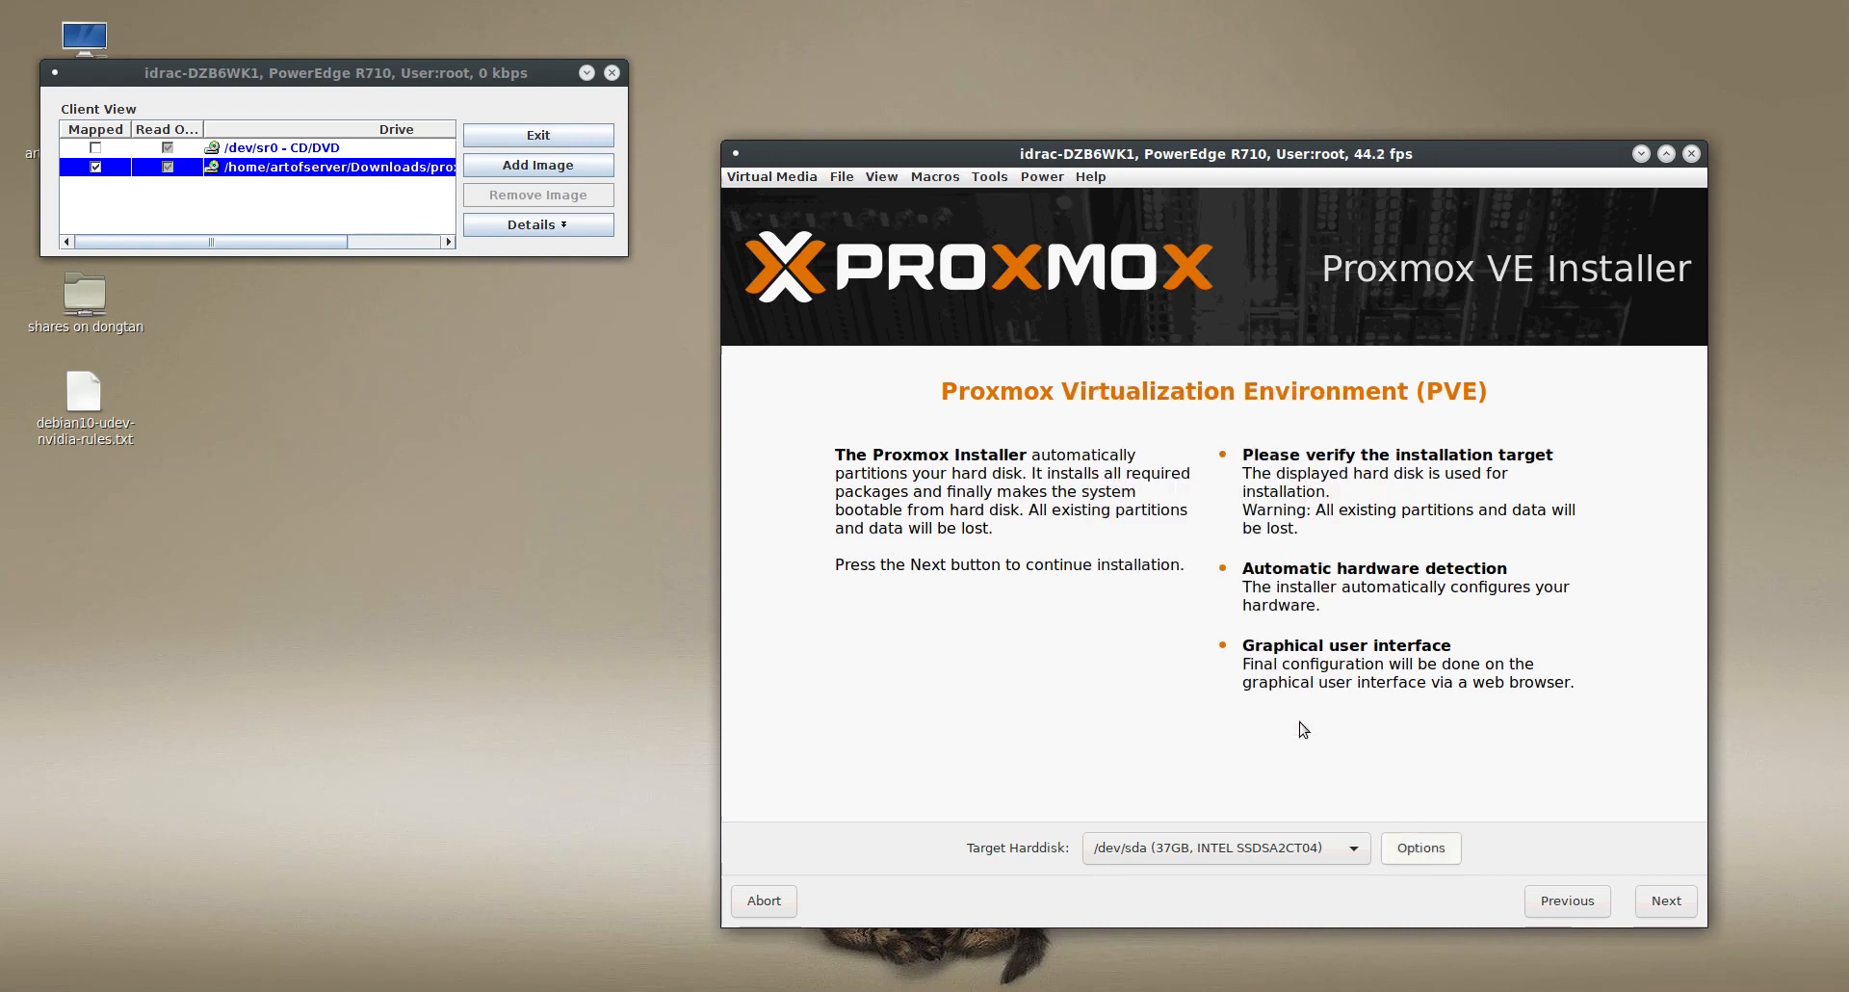
# - Continue to the location and time zone settings and set the country to United States
pyautogui.click(1668, 900)
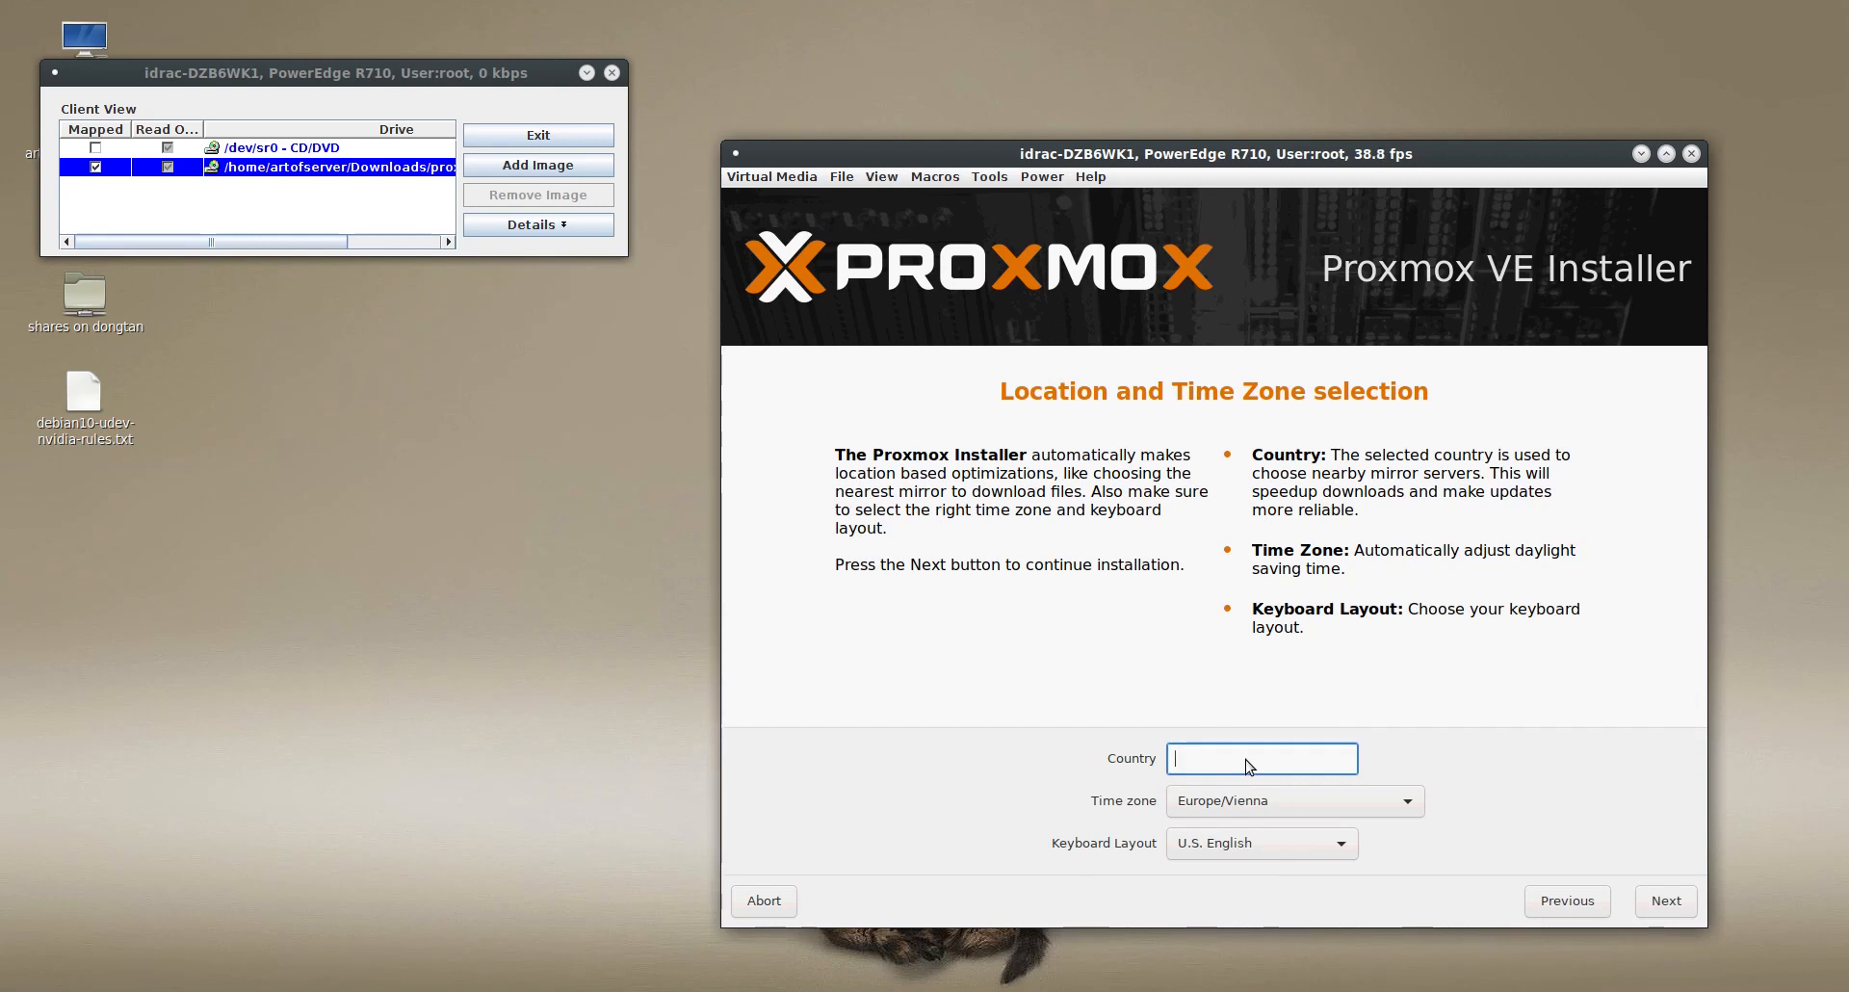
pyautogui.write('United')
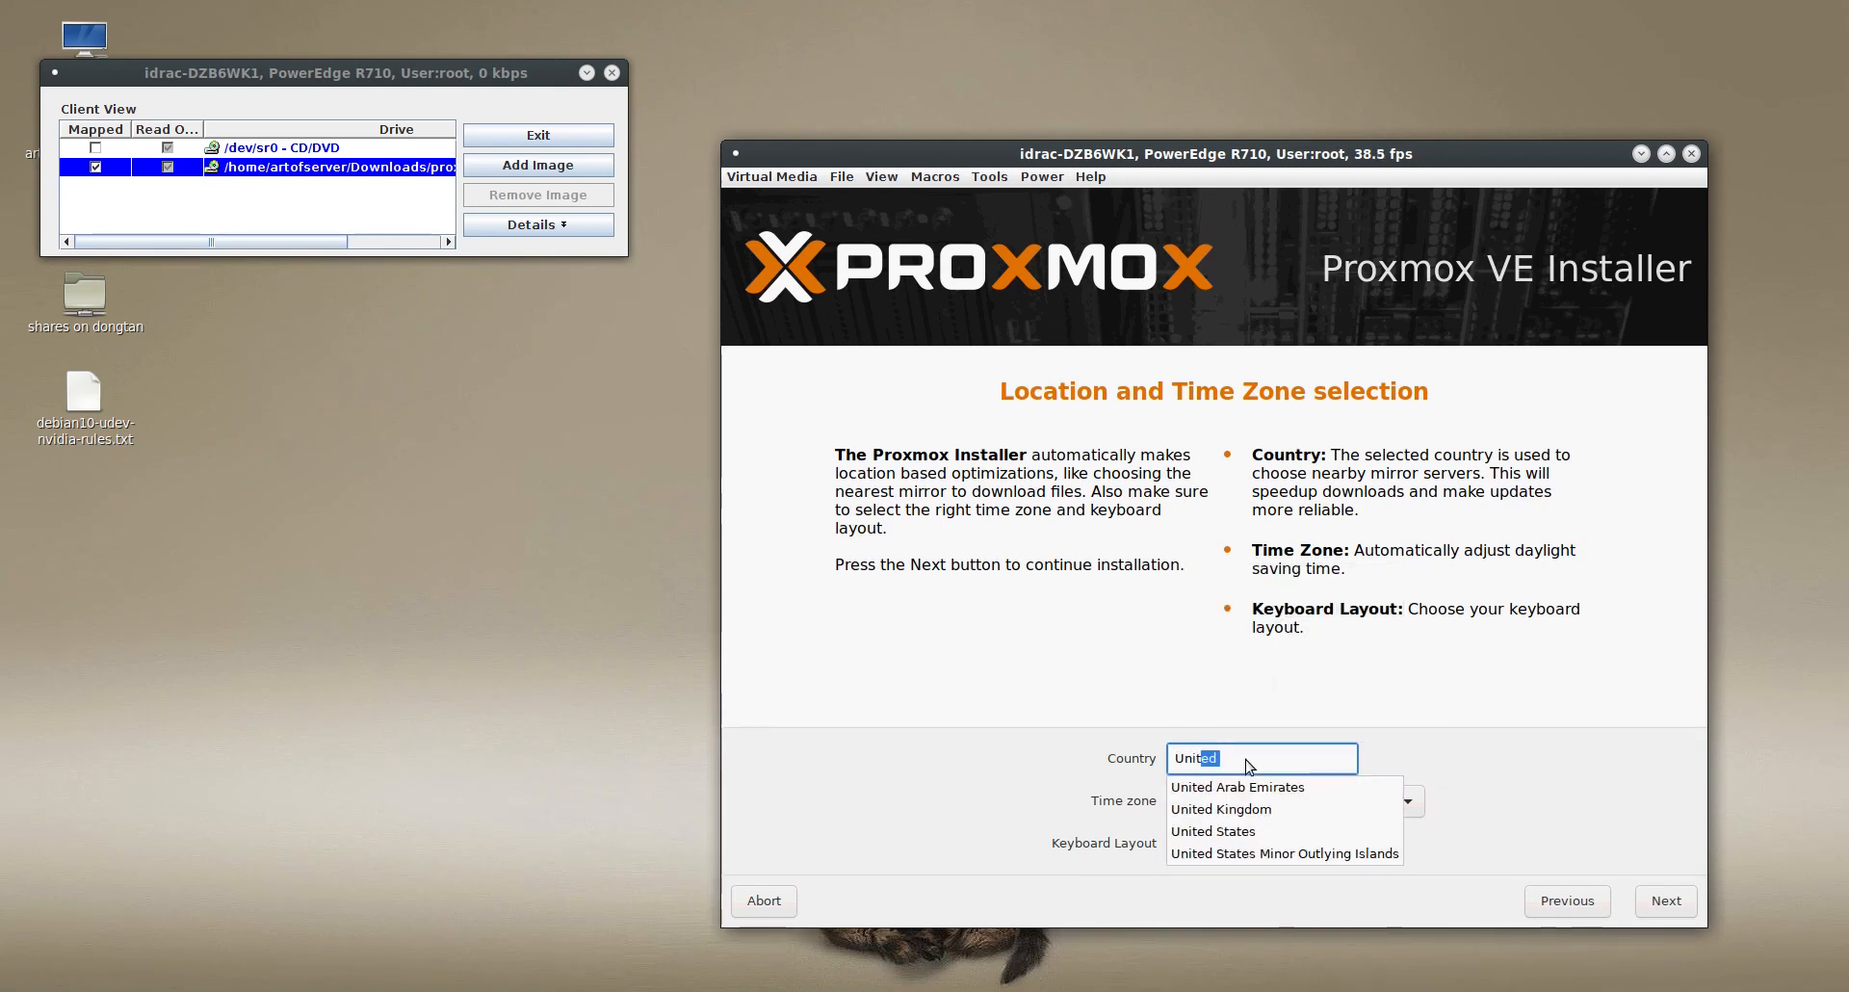
pyautogui.click(1237, 830)
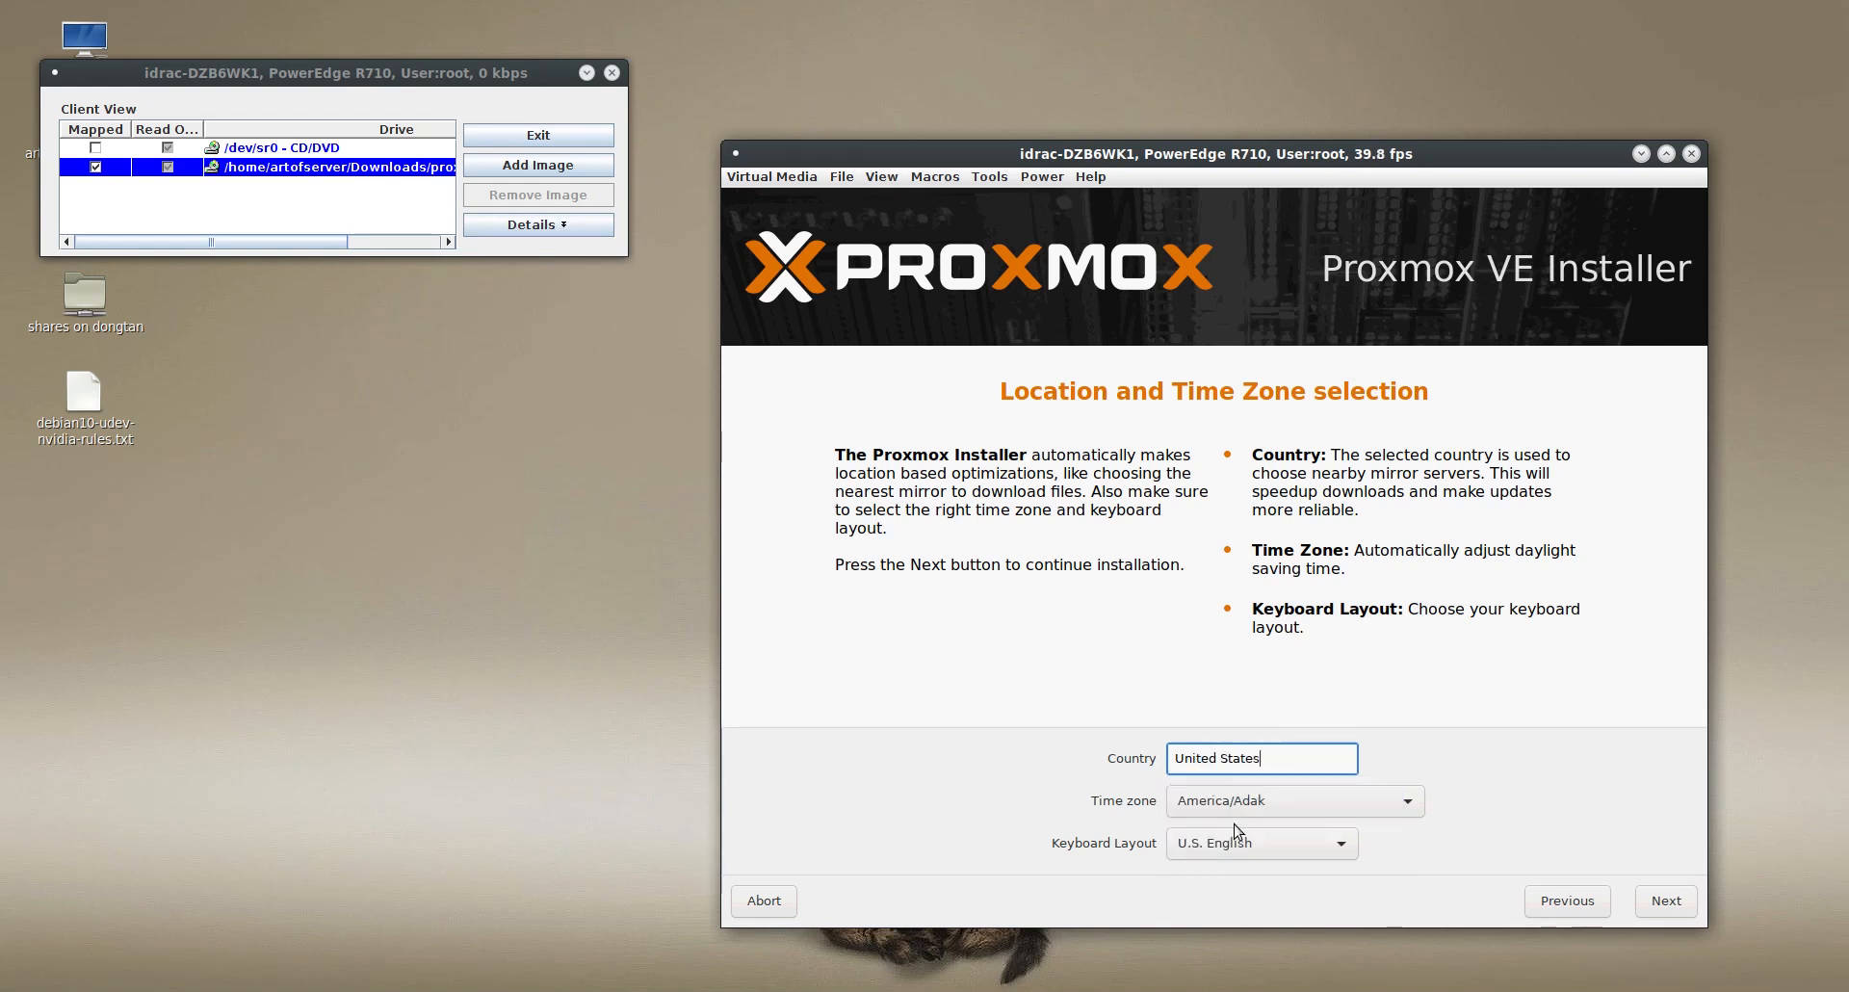
pyautogui.click(1371, 807)
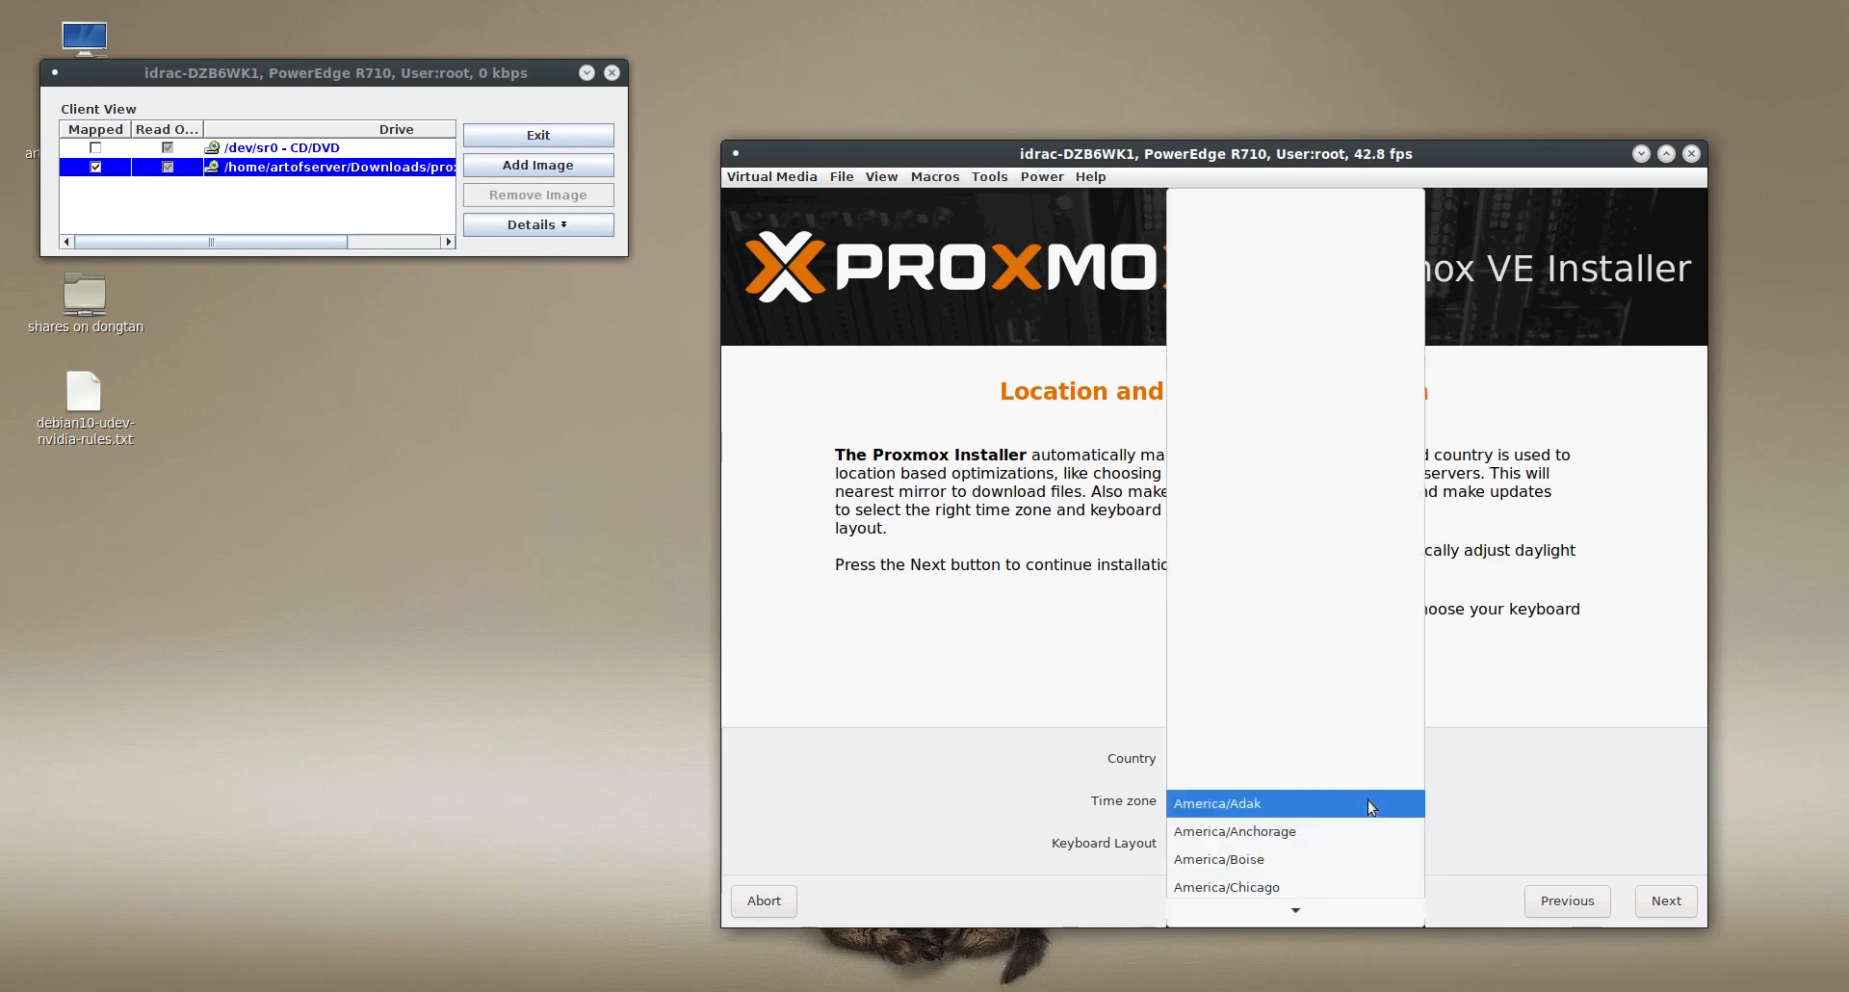
pyautogui.click(1289, 916)
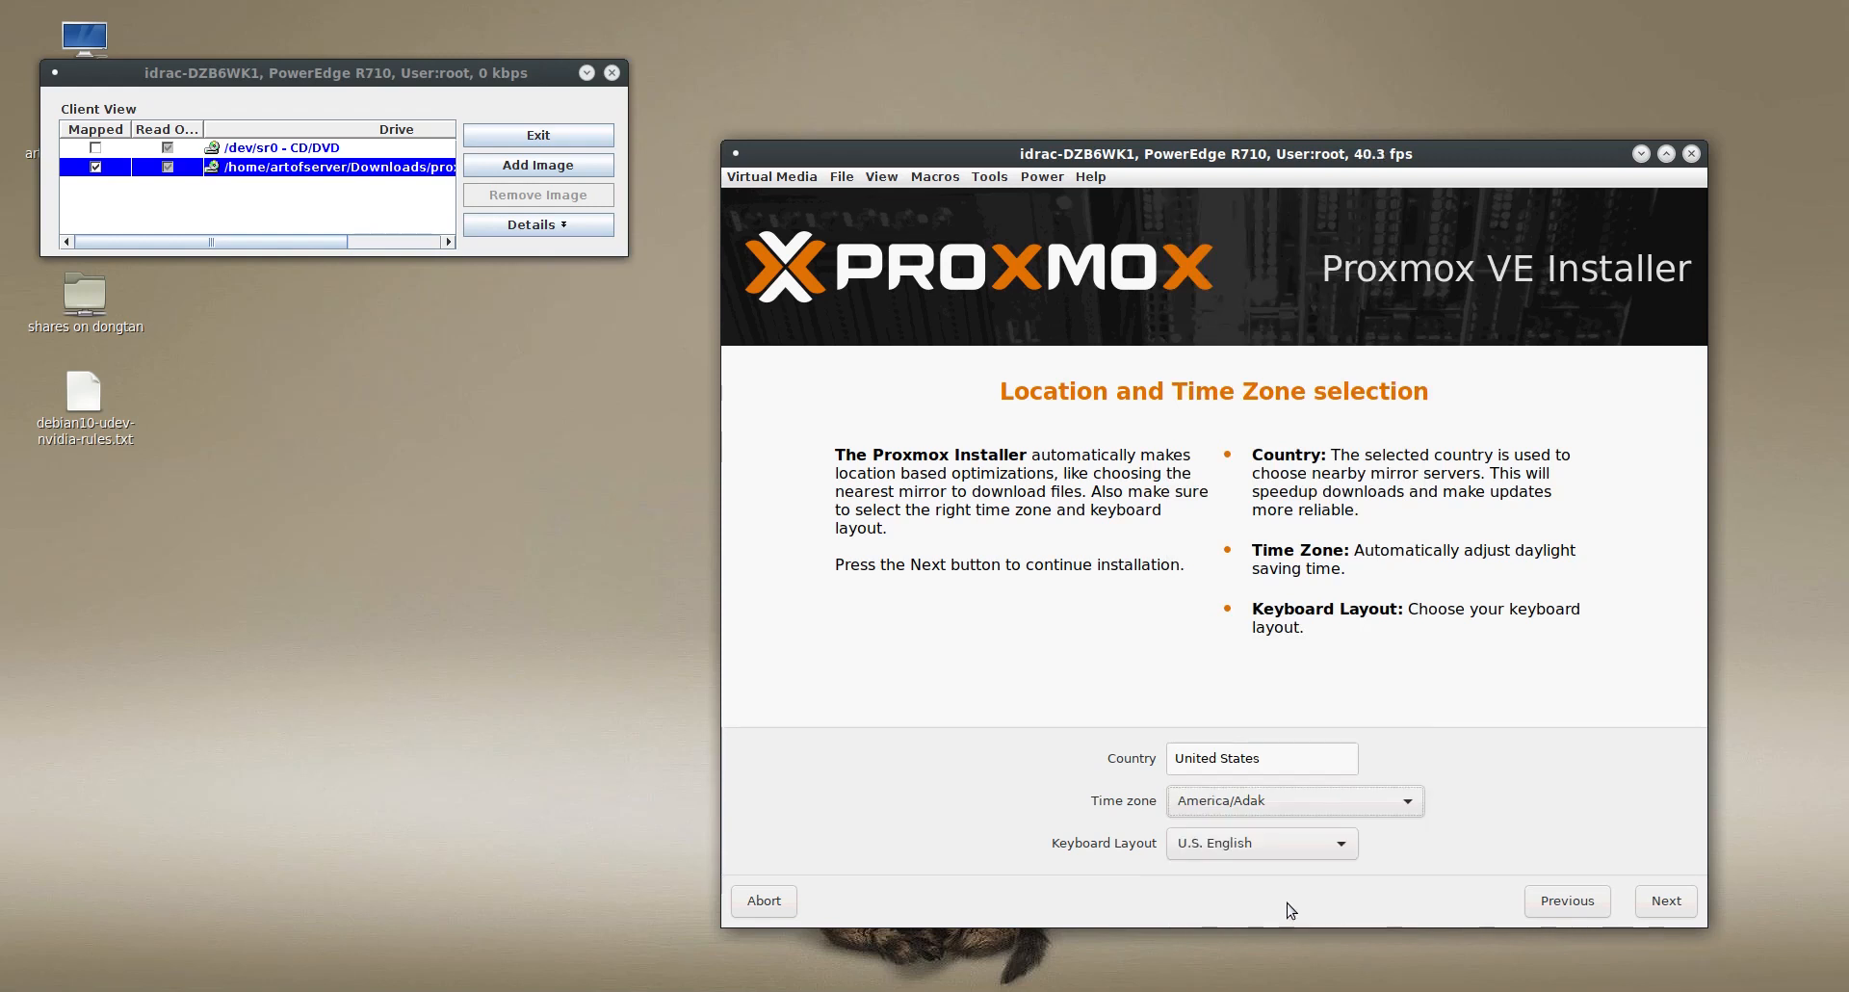
pyautogui.click(1408, 805)
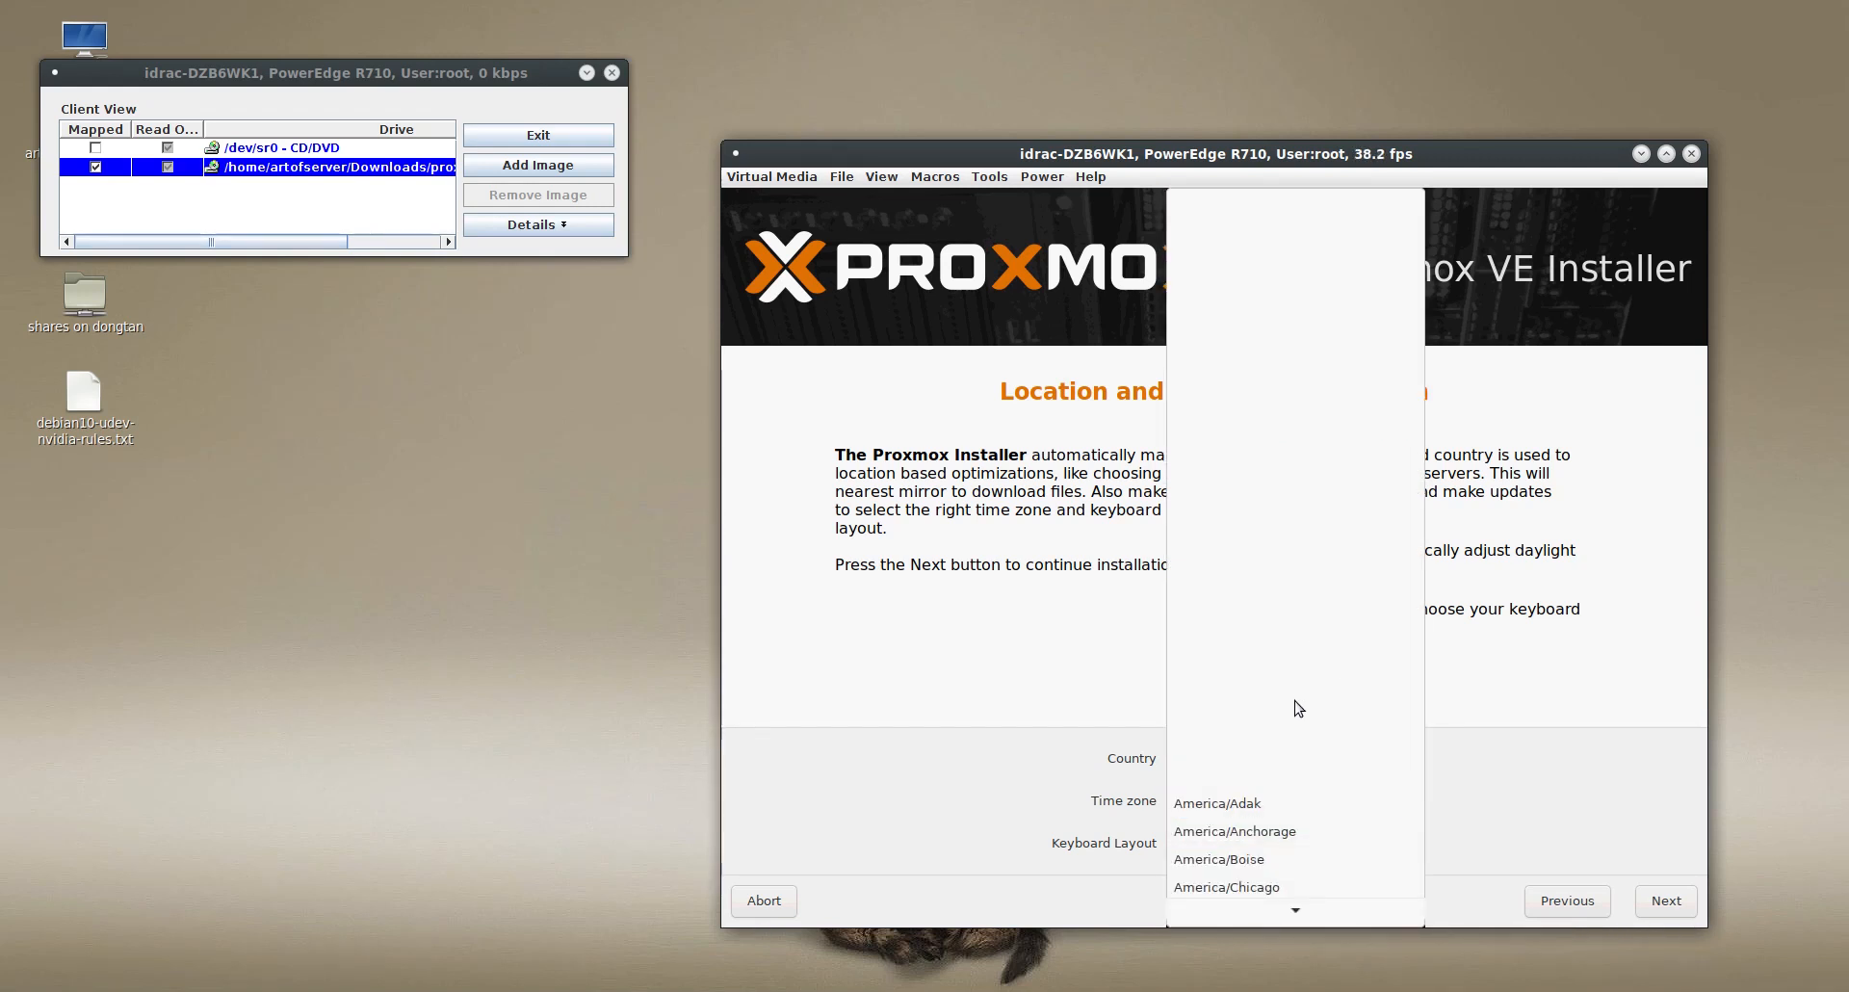
pyautogui.scroll(-4, 1295, 771)
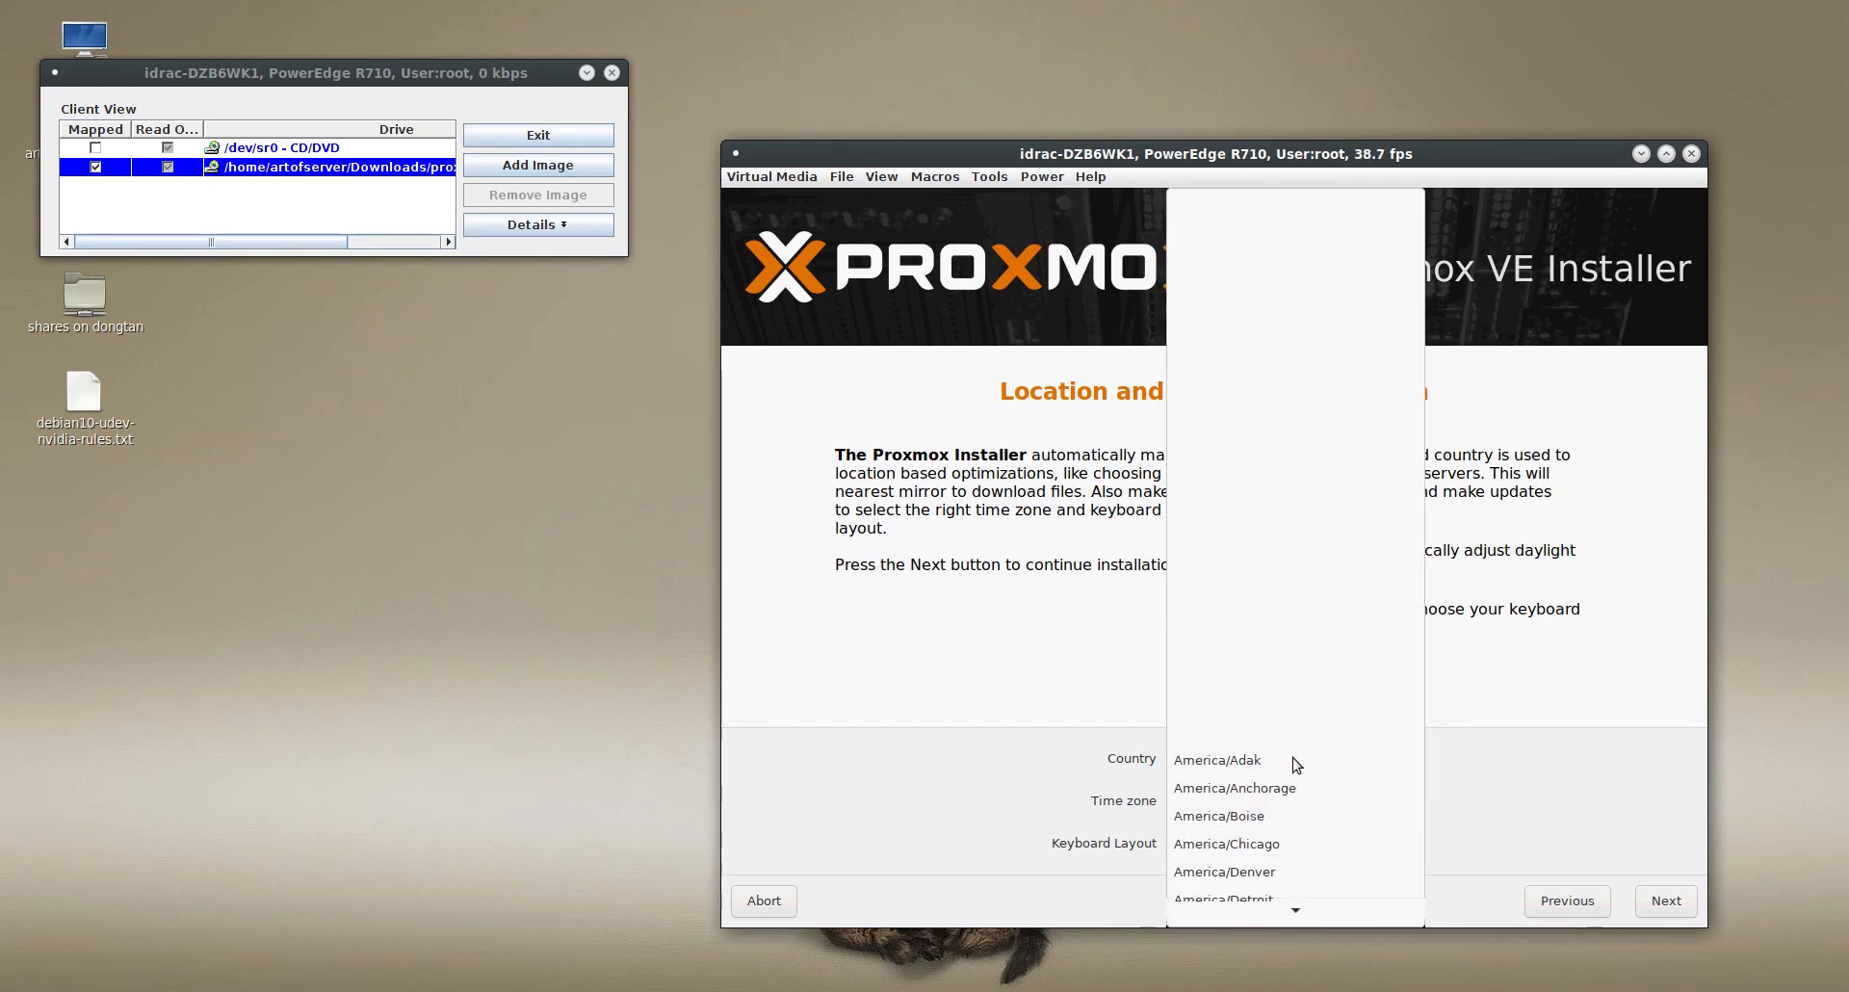
pyautogui.scroll(-6, 1295, 766)
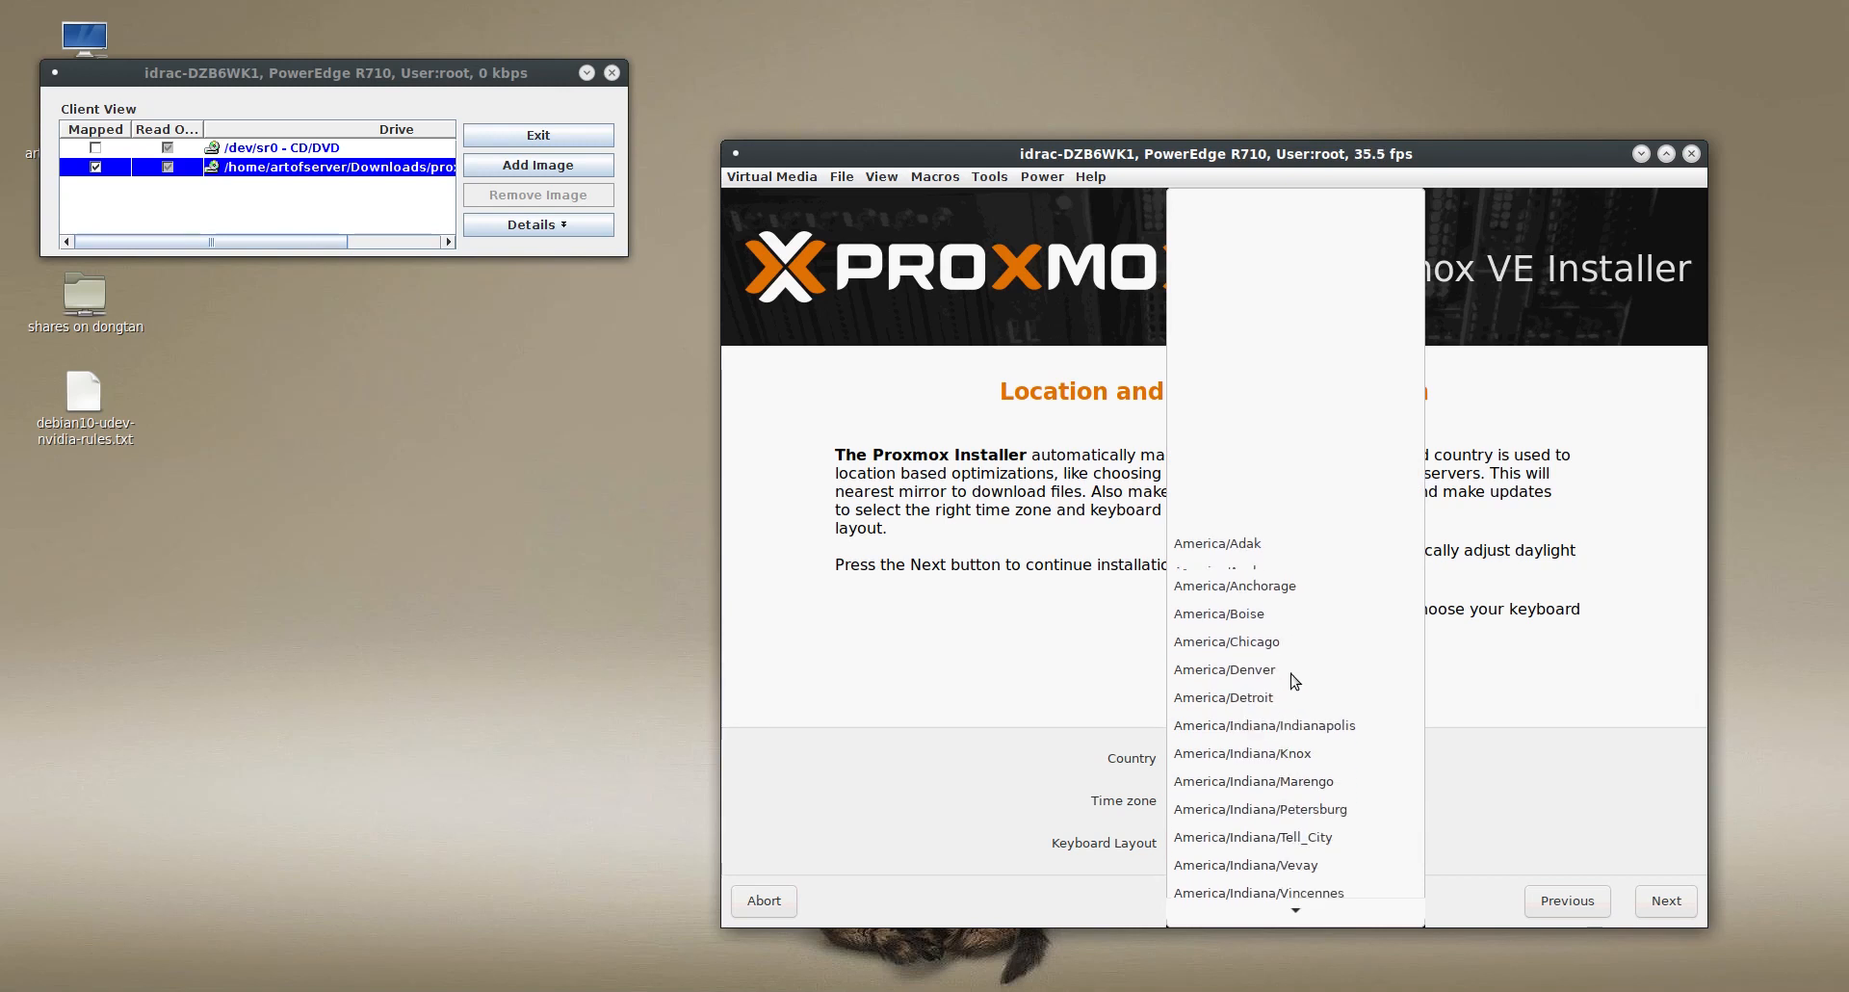
pyautogui.scroll(-3, 1290, 642)
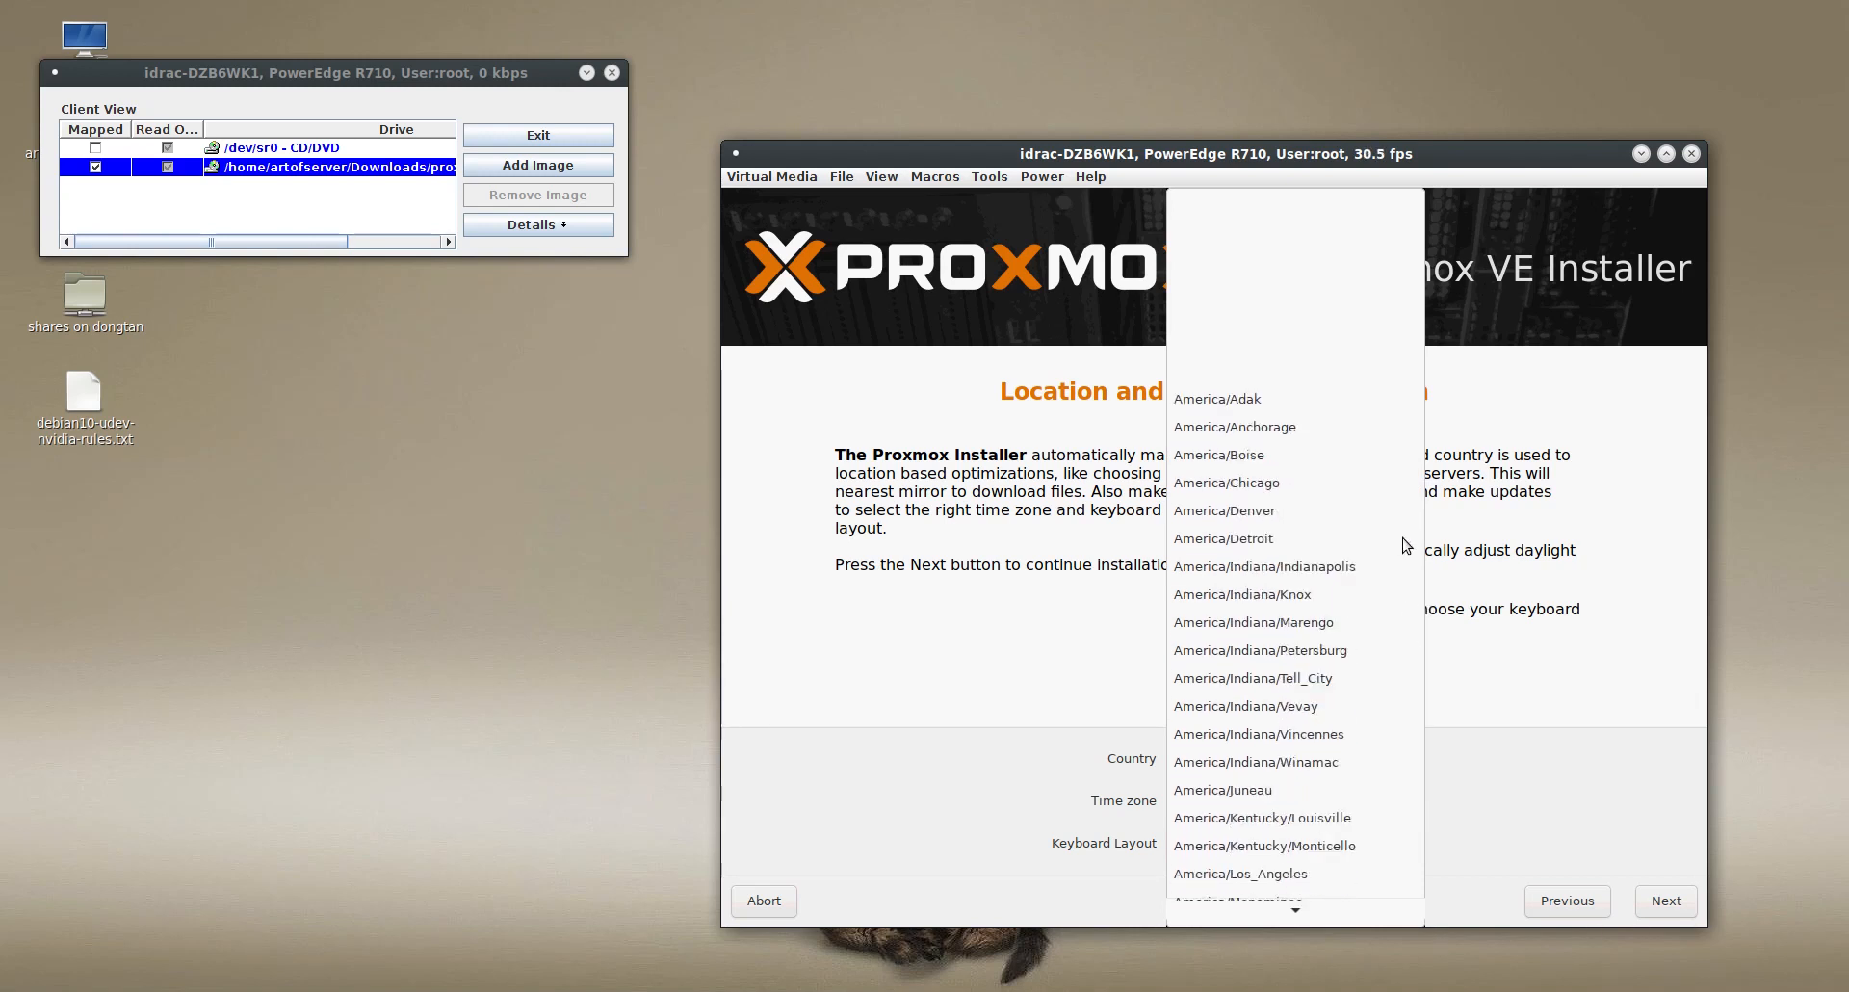
pyautogui.click(1294, 915)
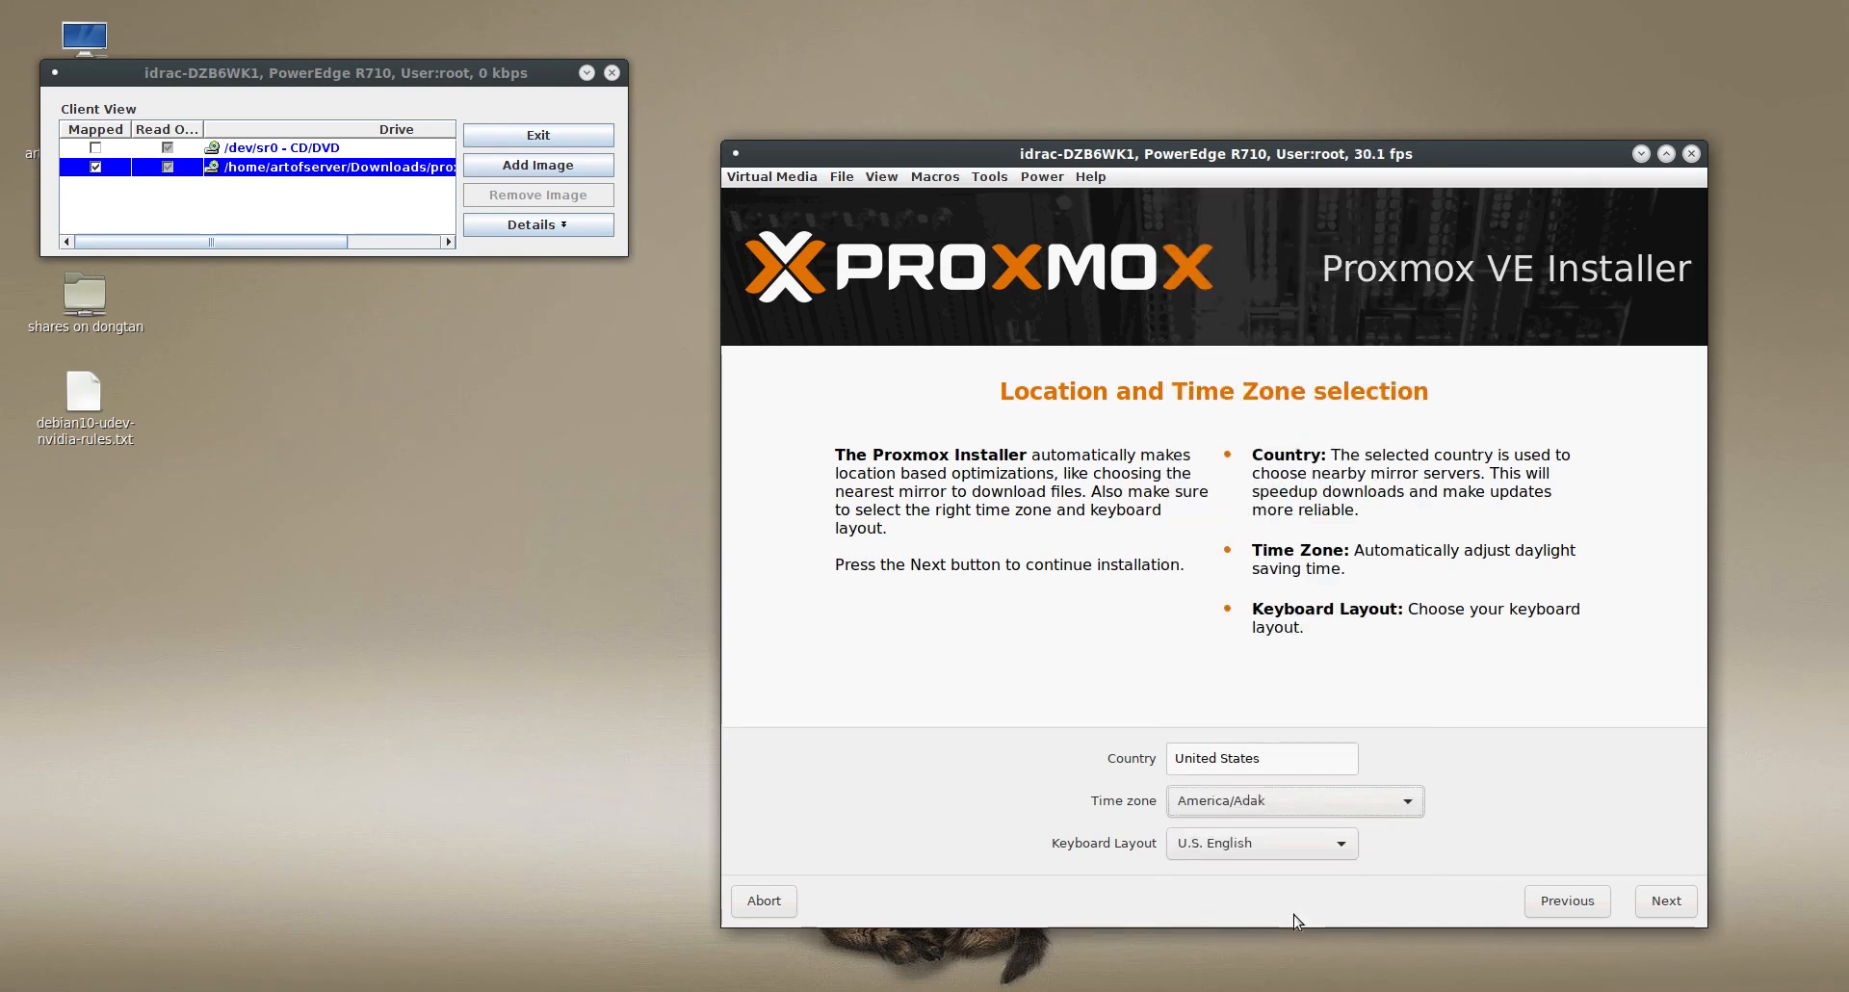
# - Set the time zone to America/Los_Angeles and continue to the administration password and e-mail page
pyautogui.click(1421, 802)
pyautogui.click(1400, 804)
pyautogui.click(1397, 804)
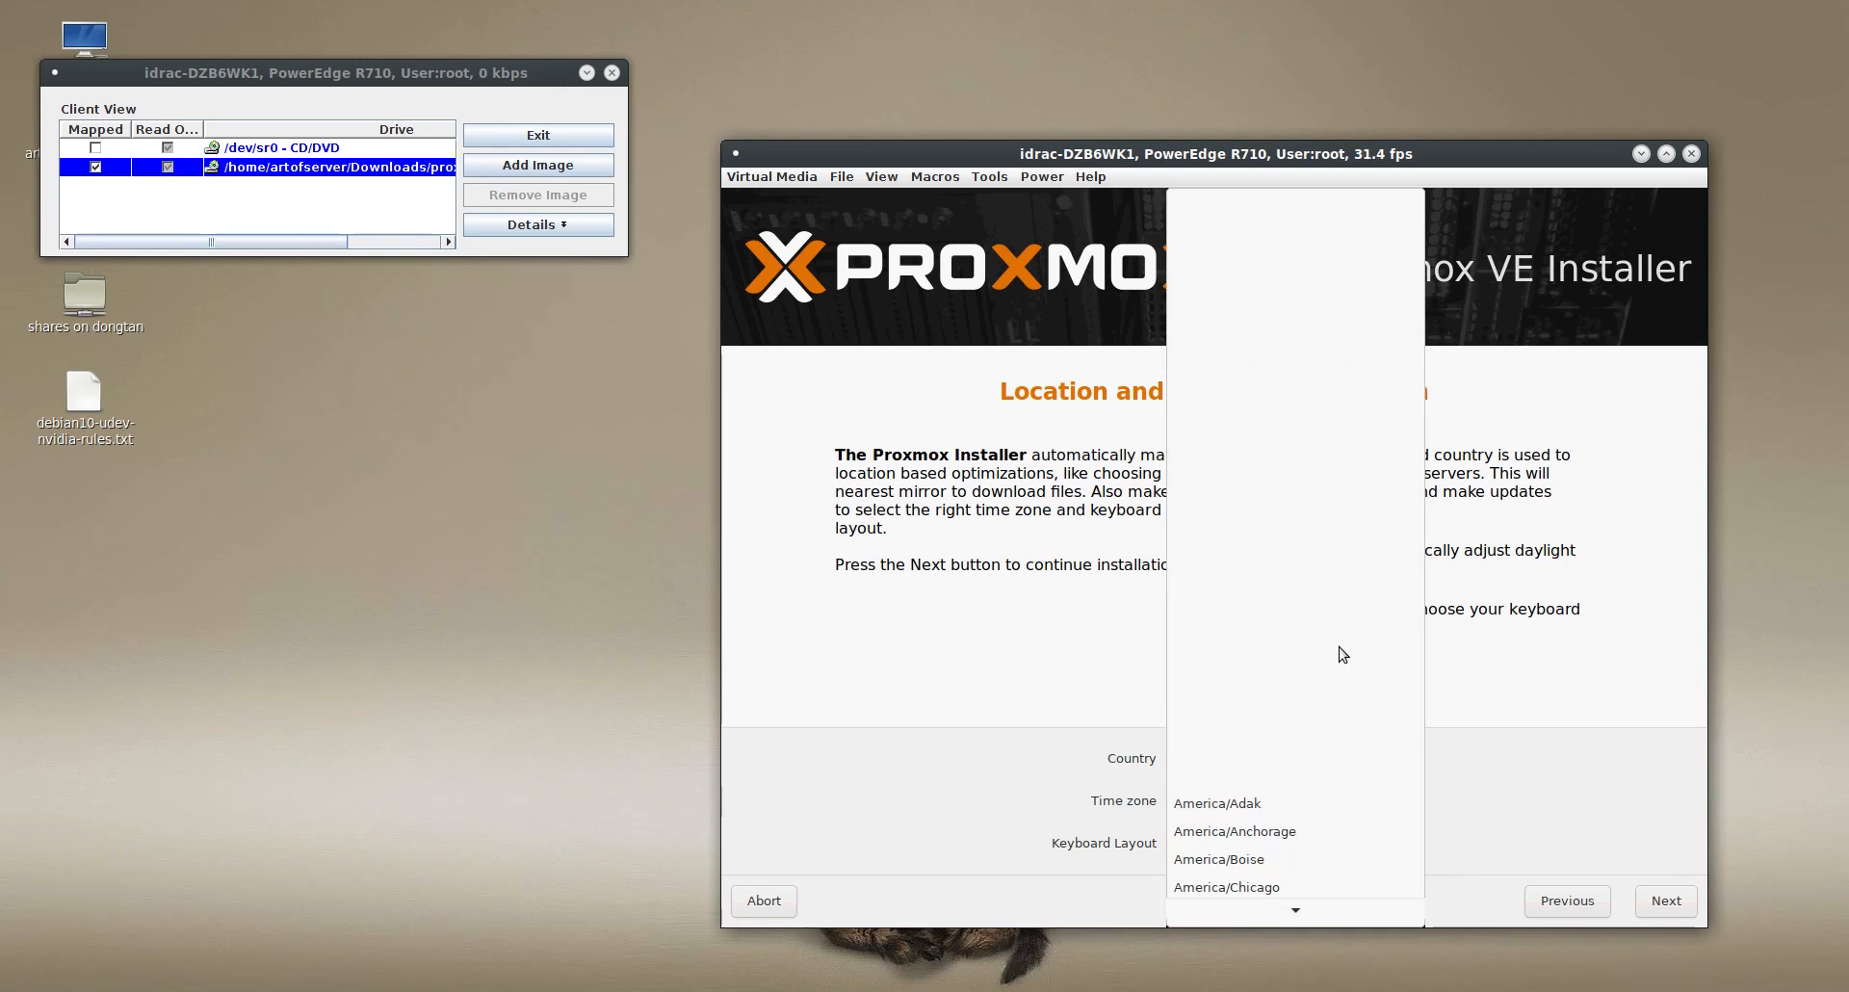
pyautogui.press('Down')
pyautogui.press('Down')
pyautogui.press('Down')
pyautogui.press('Down')
pyautogui.press('Down')
pyautogui.press('Down')
pyautogui.press('Down')
pyautogui.press('Down')
pyautogui.press('Down')
pyautogui.press('Down')
pyautogui.press('Down')
pyautogui.press('Down')
pyautogui.press('Down')
pyautogui.press('Down')
pyautogui.press('Down')
pyautogui.press('Down')
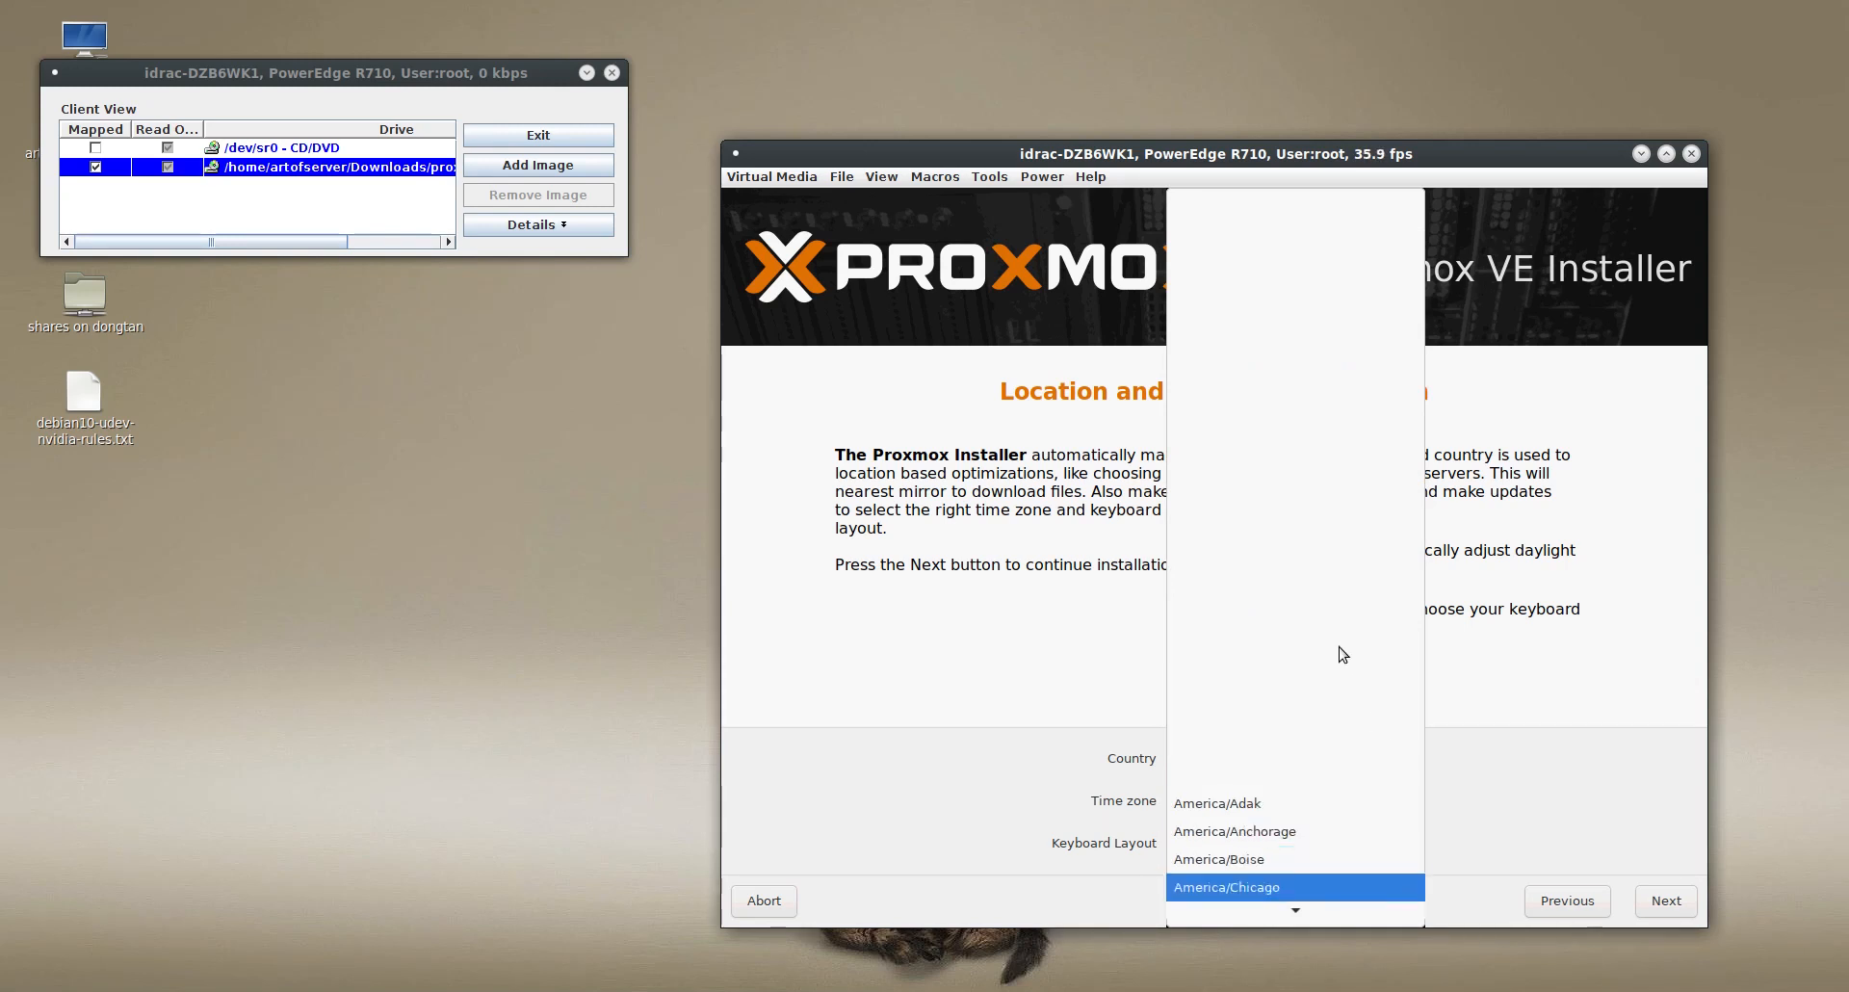
pyautogui.press('Down')
pyautogui.press('Down')
pyautogui.press('Down')
pyautogui.press('Down')
pyautogui.press('Down')
pyautogui.press('Down')
pyautogui.press('Down')
pyautogui.press('Down')
pyautogui.press('Down')
pyautogui.press('Down')
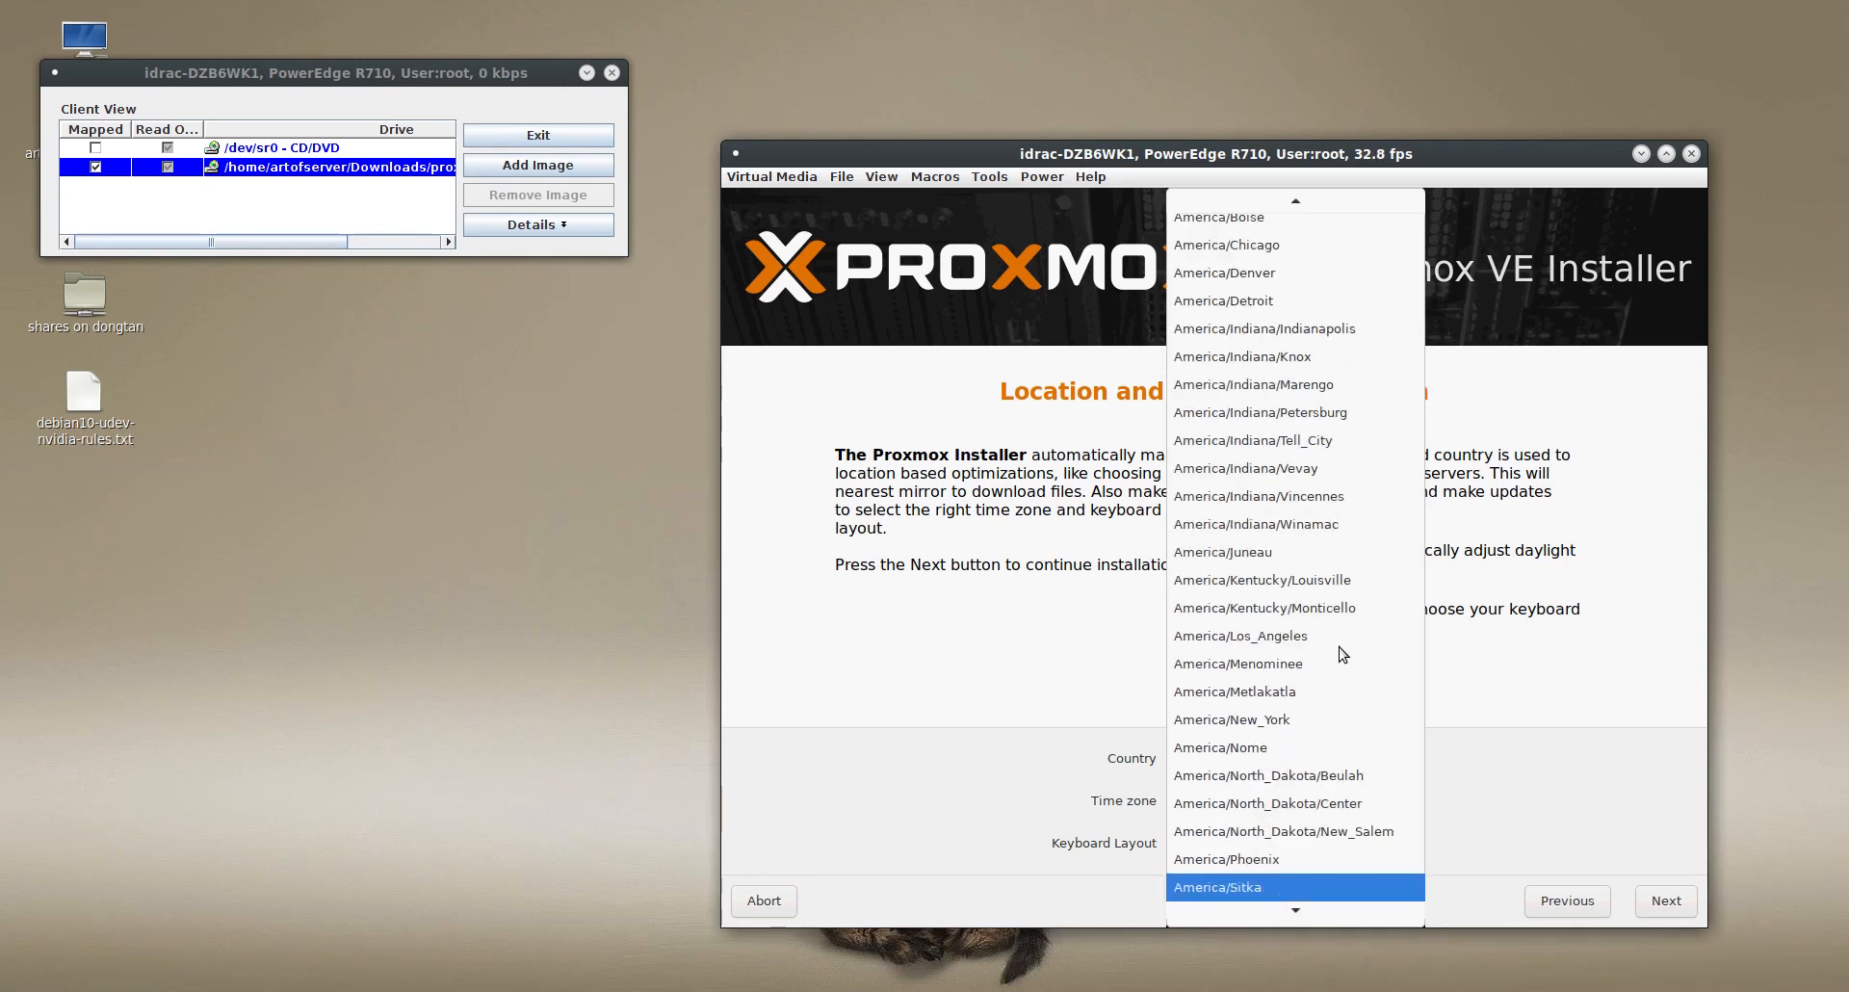
pyautogui.press('Up')
pyautogui.press('Up')
pyautogui.press('Up')
pyautogui.press('Up')
pyautogui.press('Up')
pyautogui.press('Up')
pyautogui.press('Up')
pyautogui.press('Up')
pyautogui.press('Up')
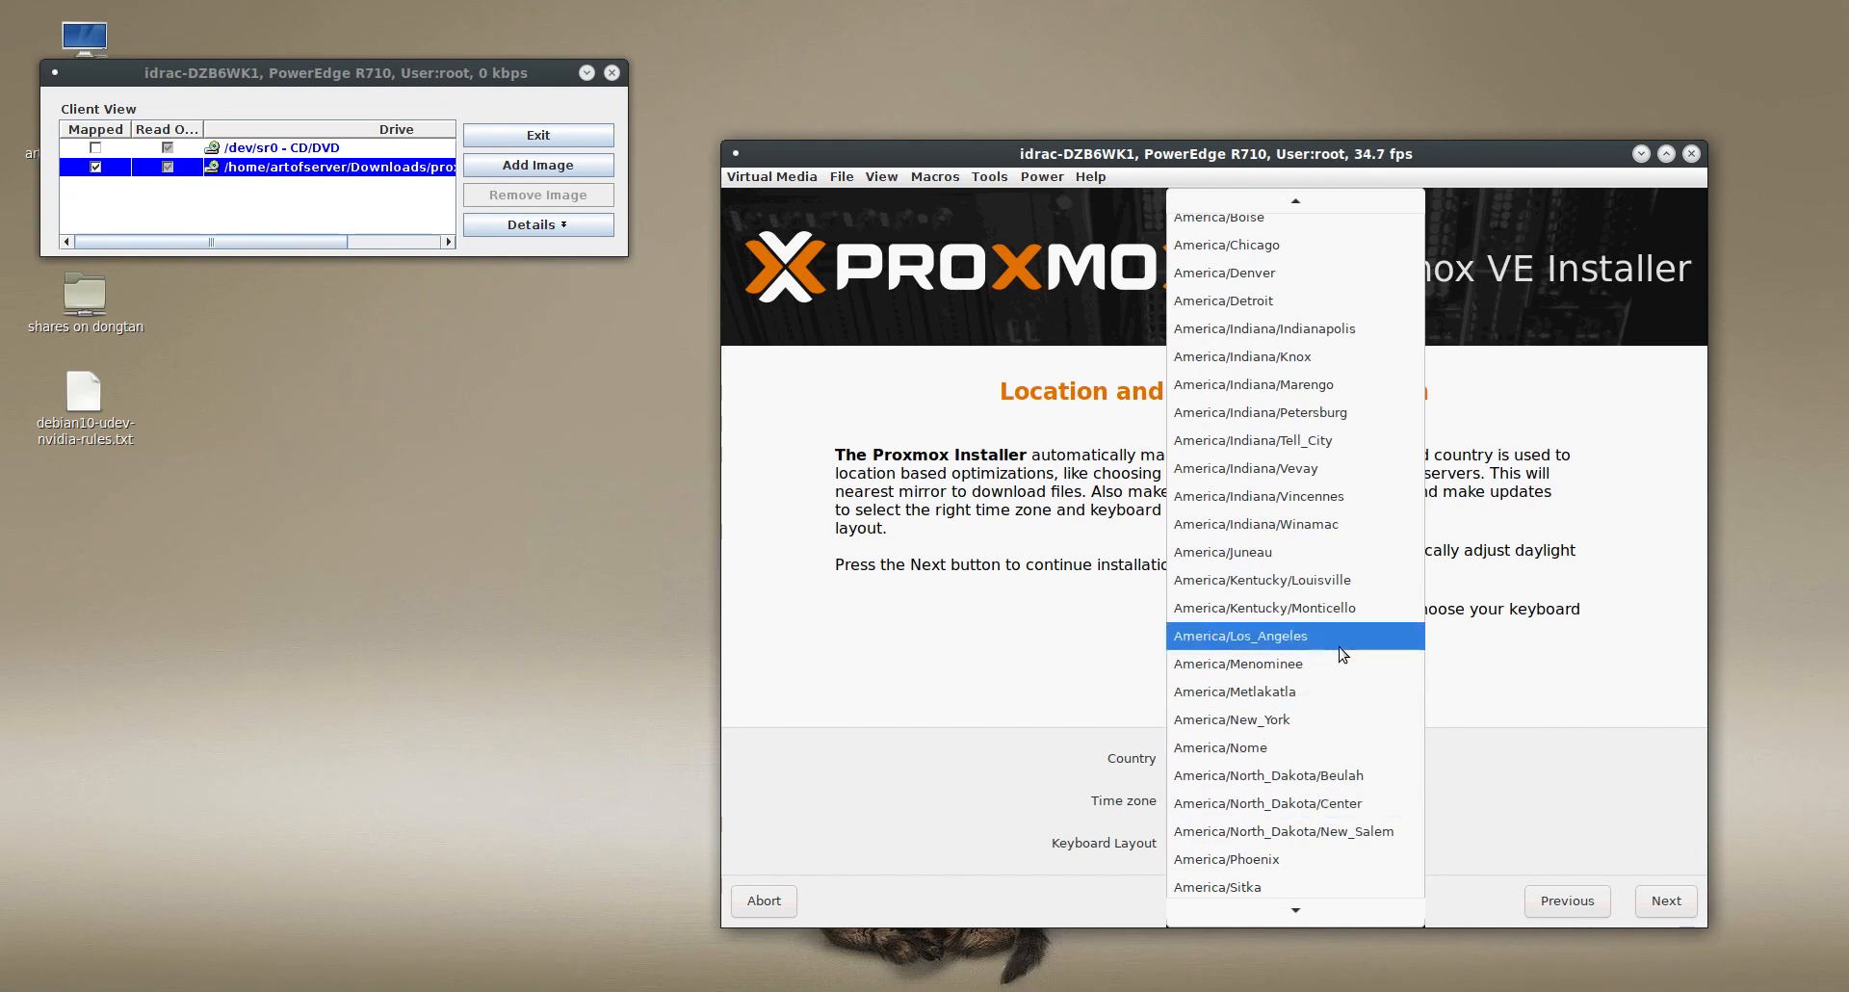
pyautogui.press('Return')
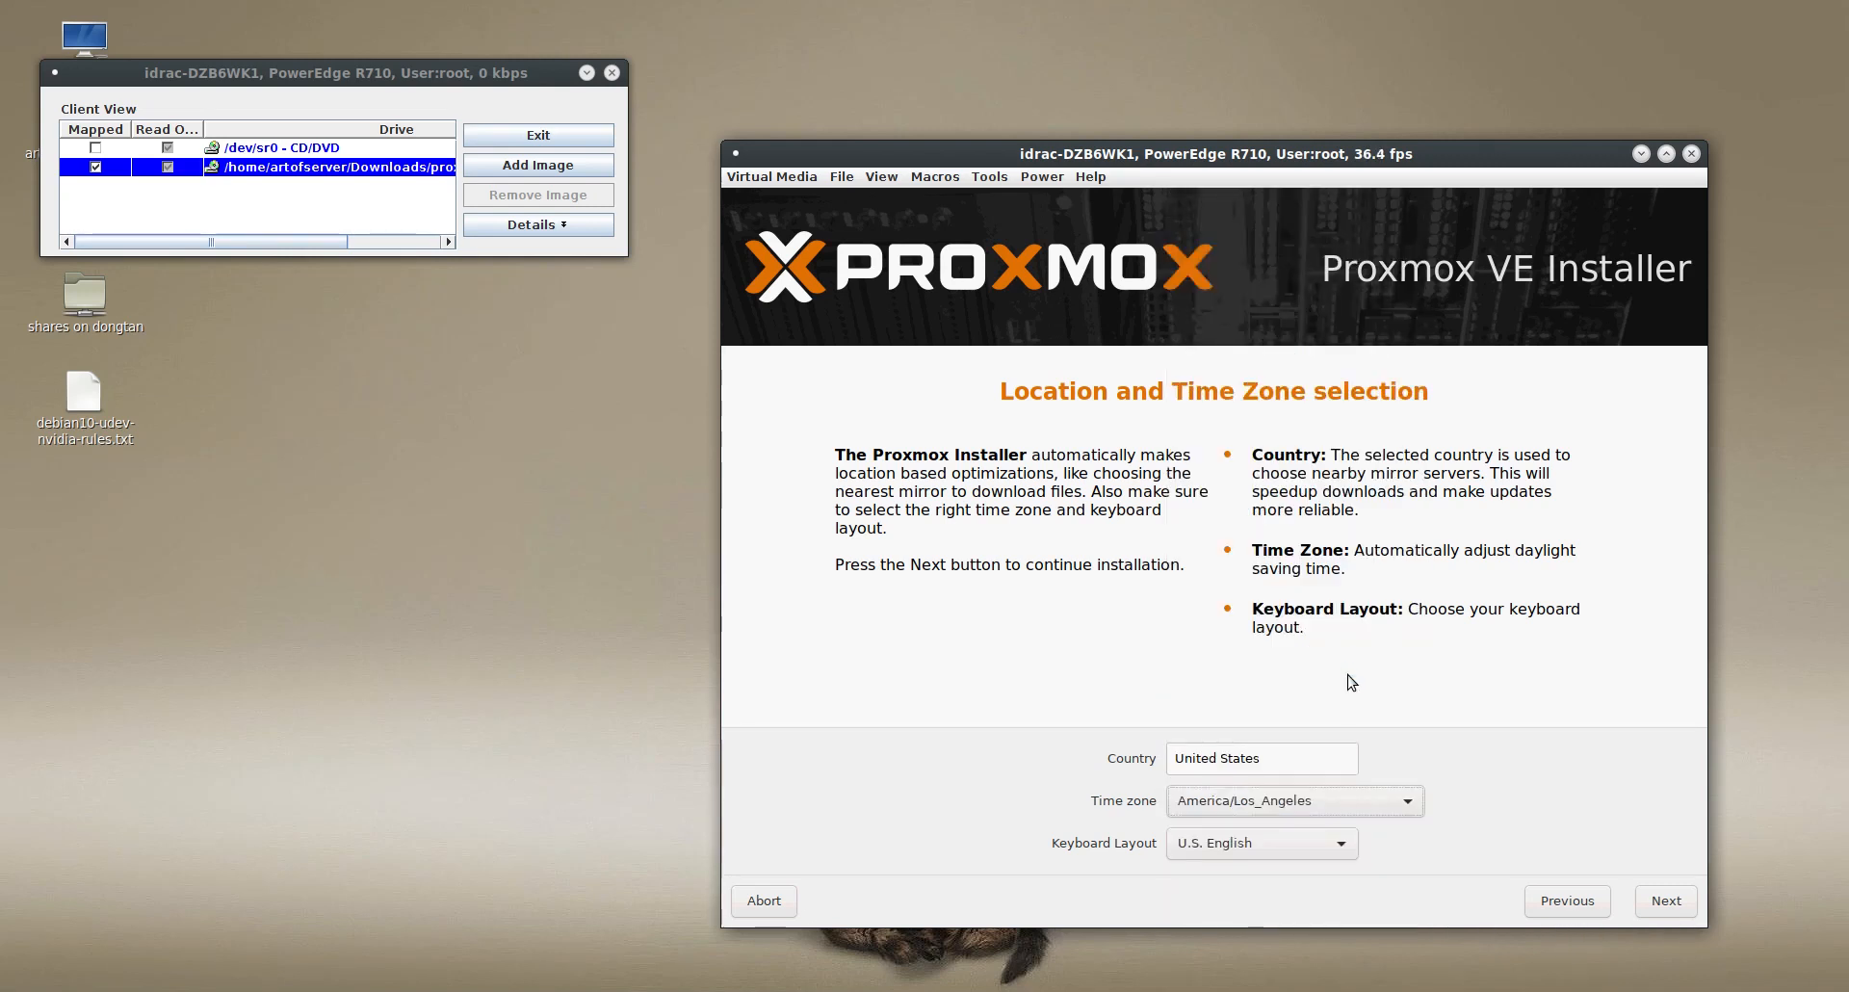
pyautogui.click(1680, 905)
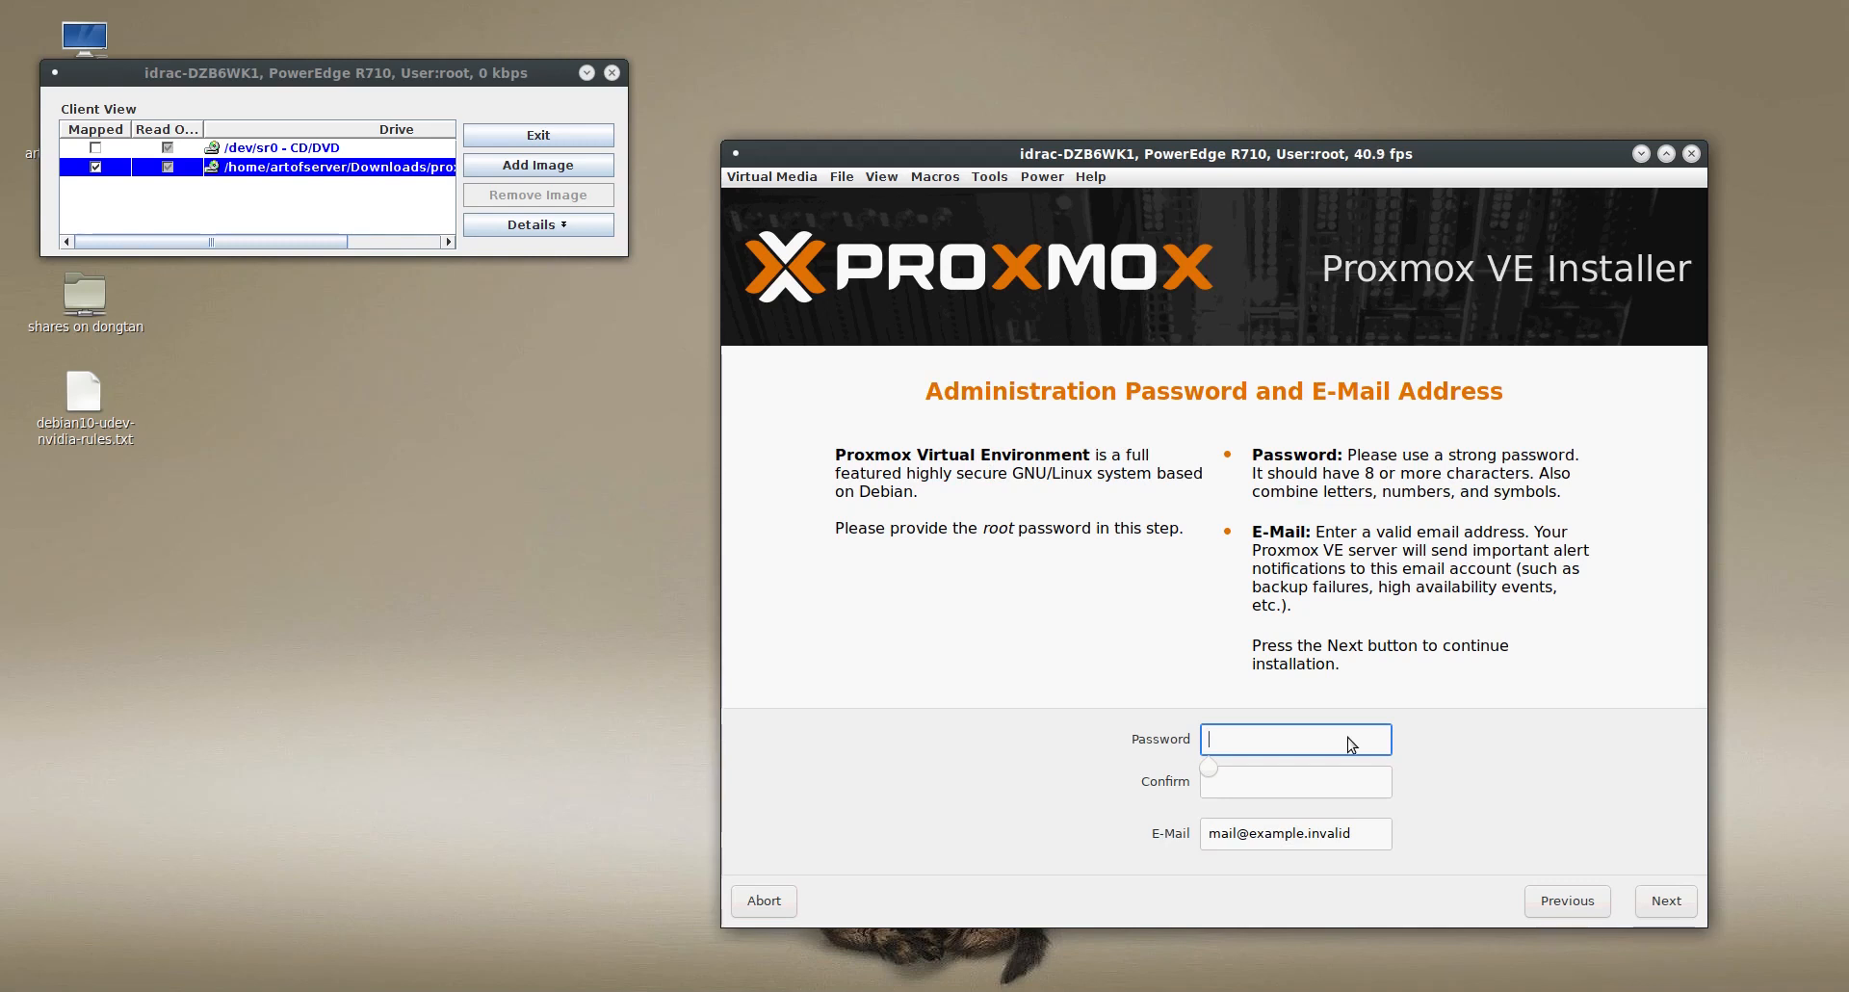
# - Enter the root password and repeat it in the Confirm field
pyautogui.write('********')
pyautogui.press('Tab')
pyautogui.write('********')
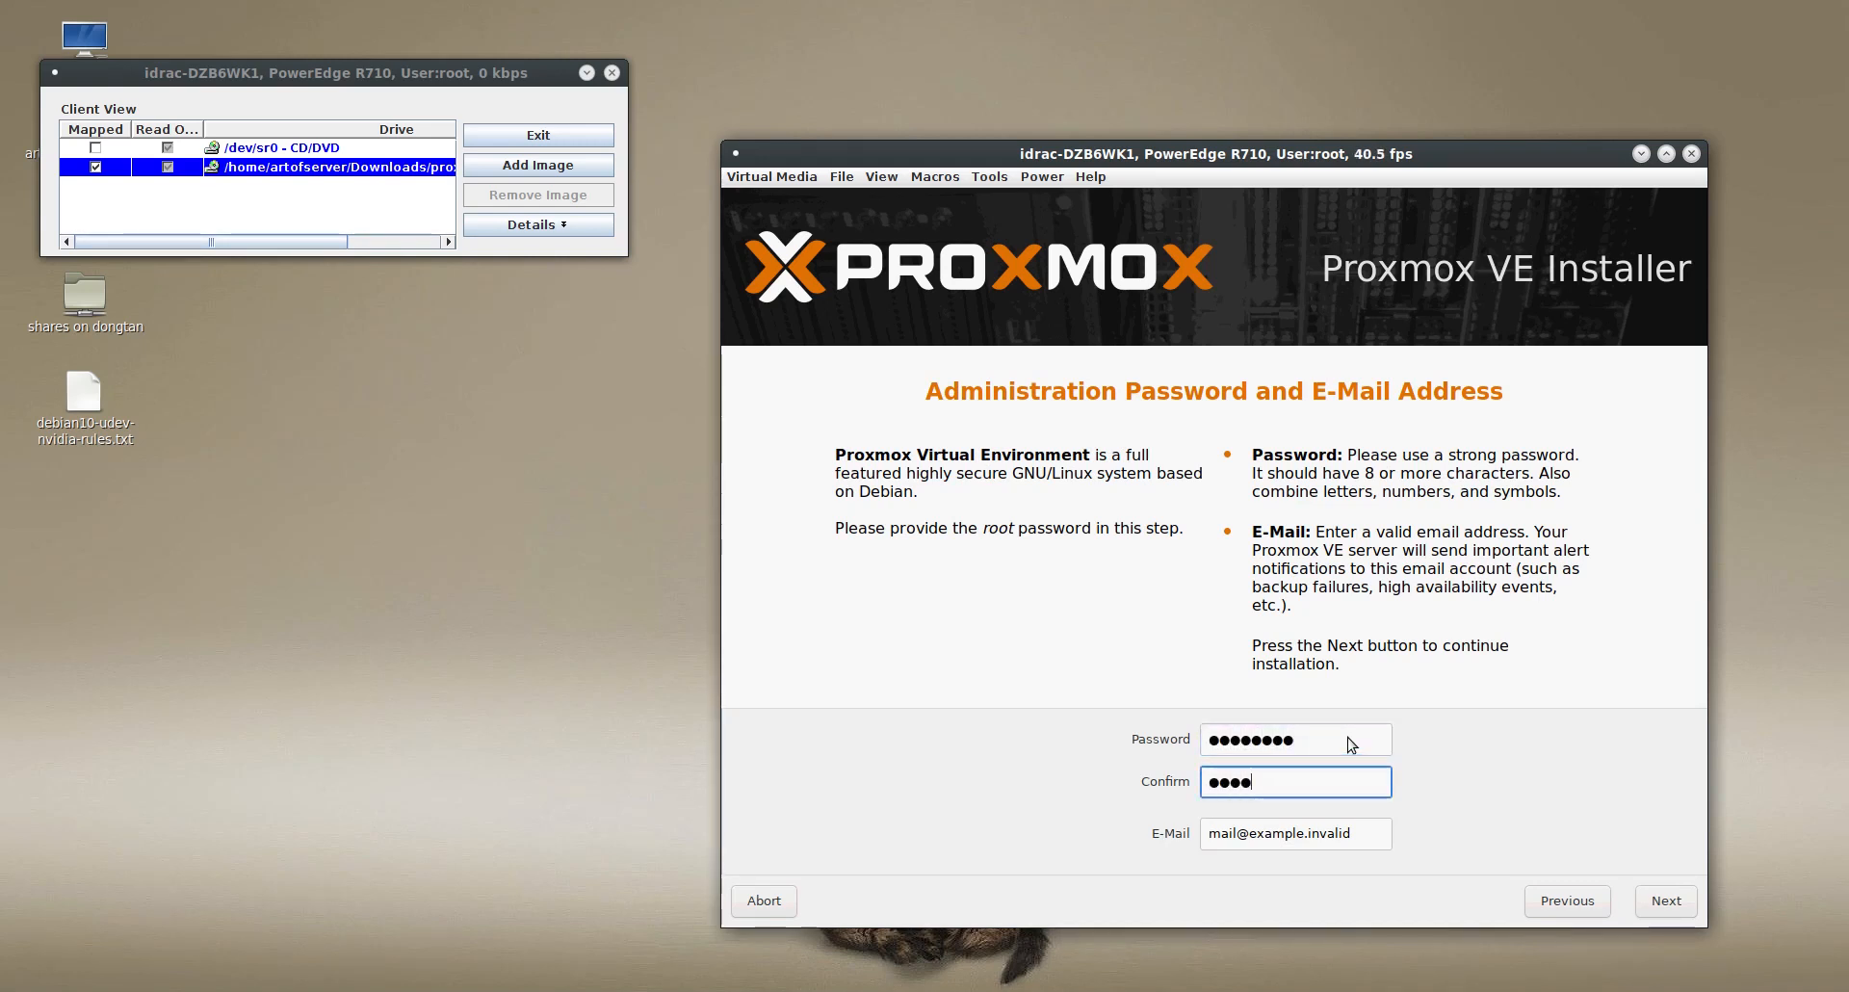
# - Replace the placeholder e-mail with the administrator's e-mail address and continue to the management network configuration
pyautogui.click(1372, 838)
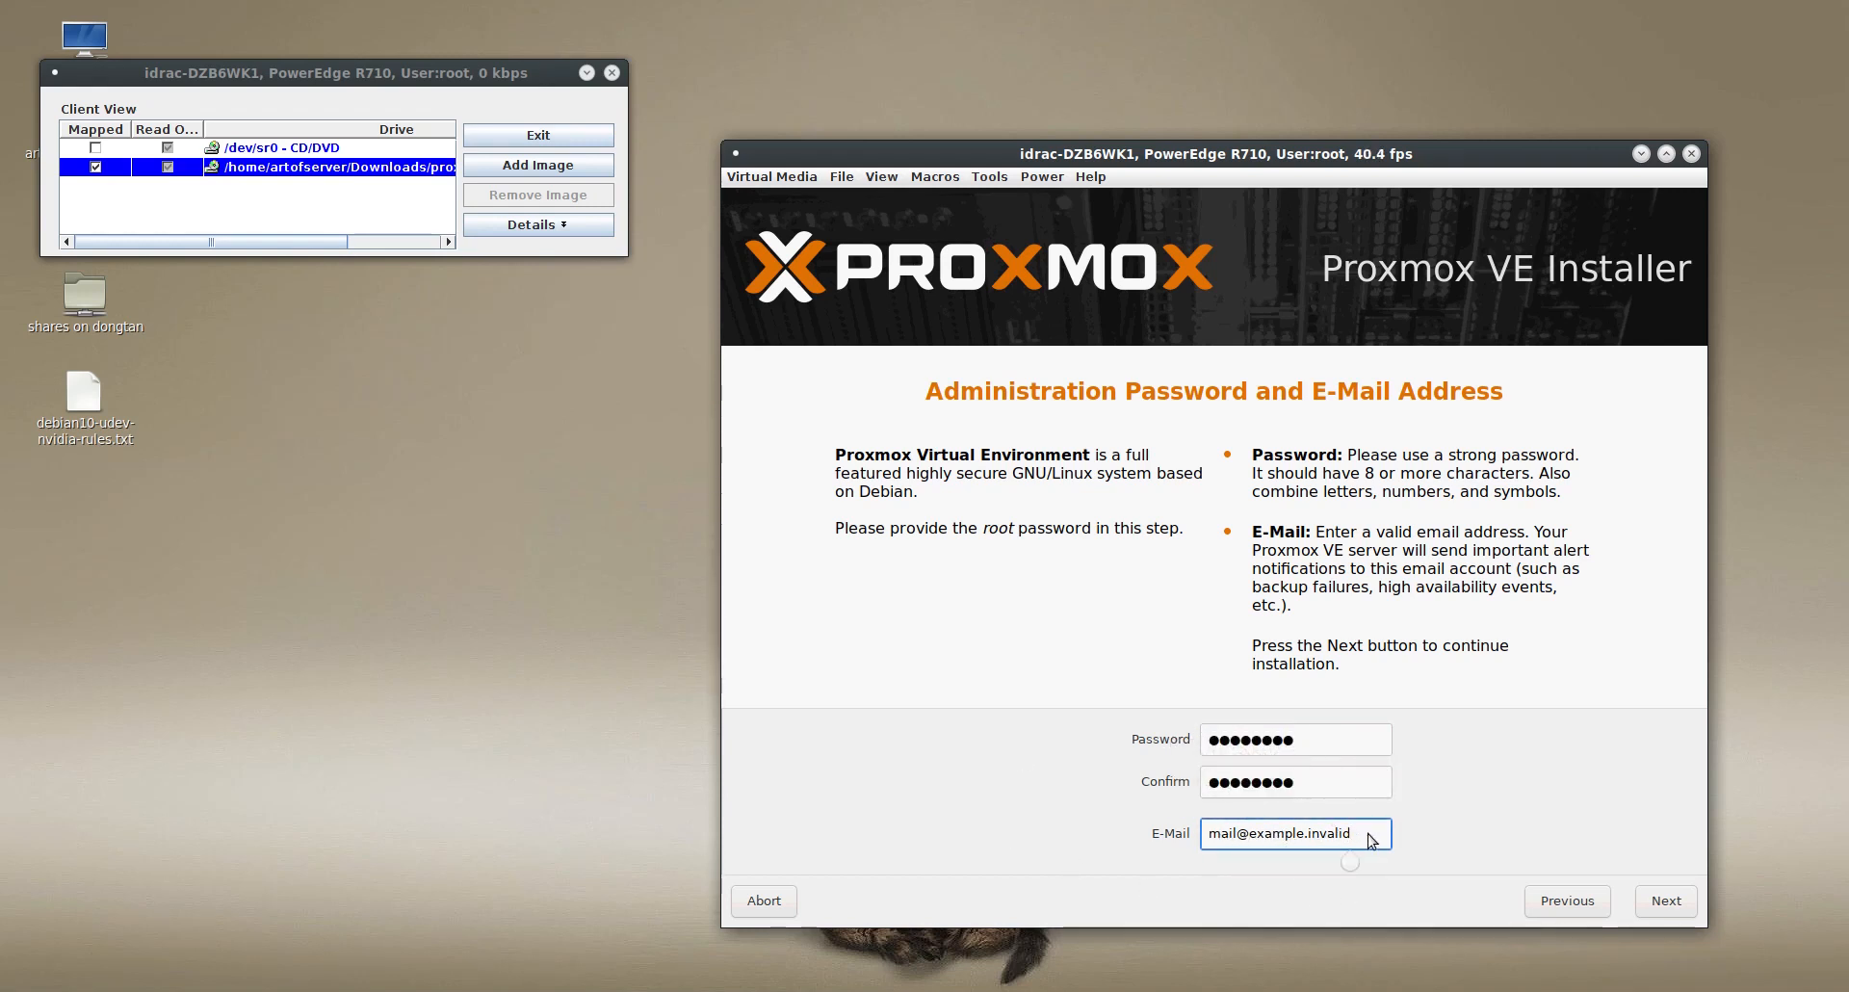
pyautogui.press('BackSpace')
pyautogui.press('BackSpace')
pyautogui.press('BackSpace')
pyautogui.press('BackSpace')
pyautogui.press('BackSpace')
pyautogui.press('BackSpace')
pyautogui.press('BackSpace')
pyautogui.press('BackSpace')
pyautogui.press('BackSpace')
pyautogui.press('BackSpace')
pyautogui.press('BackSpace')
pyautogui.press('BackSpace')
pyautogui.press('BackSpace')
pyautogui.press('BackSpace')
pyautogui.press('BackSpace')
pyautogui.press('BackSpace')
pyautogui.press('BackSpace')
pyautogui.press('BackSpace')
pyautogui.press('BackSpace')
pyautogui.press('BackSpace')
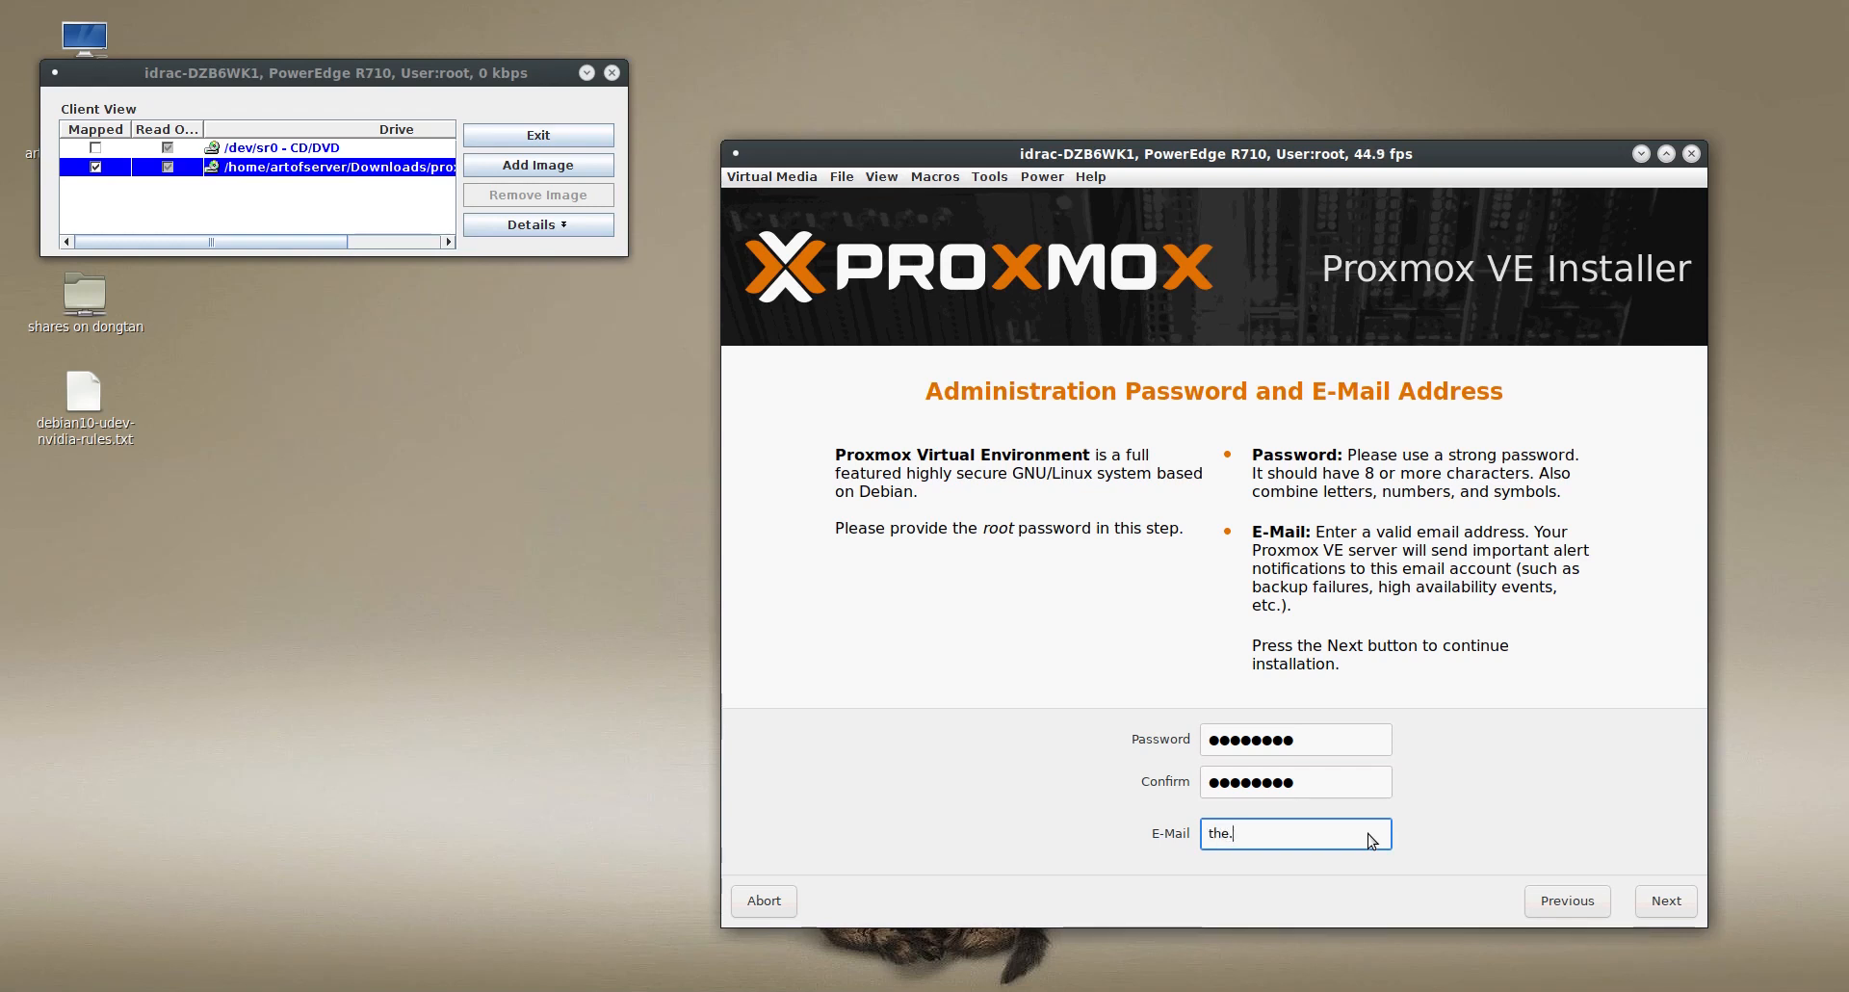
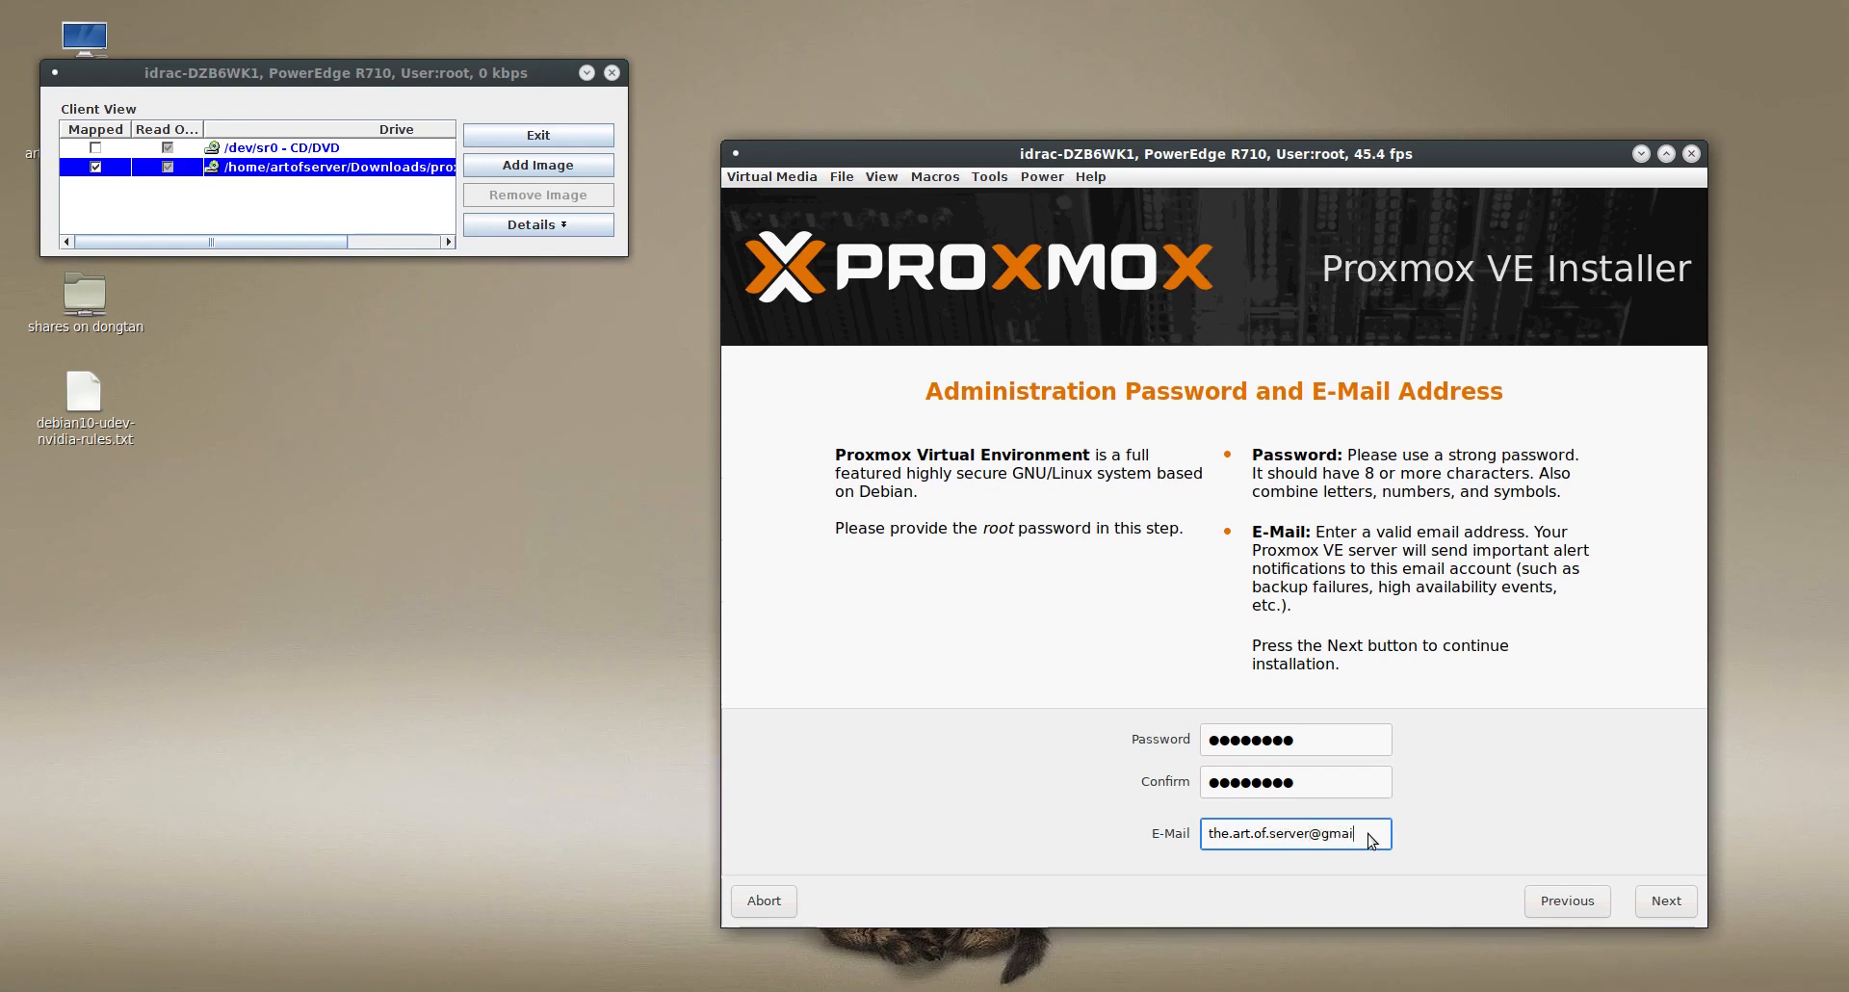
pyautogui.click(1663, 904)
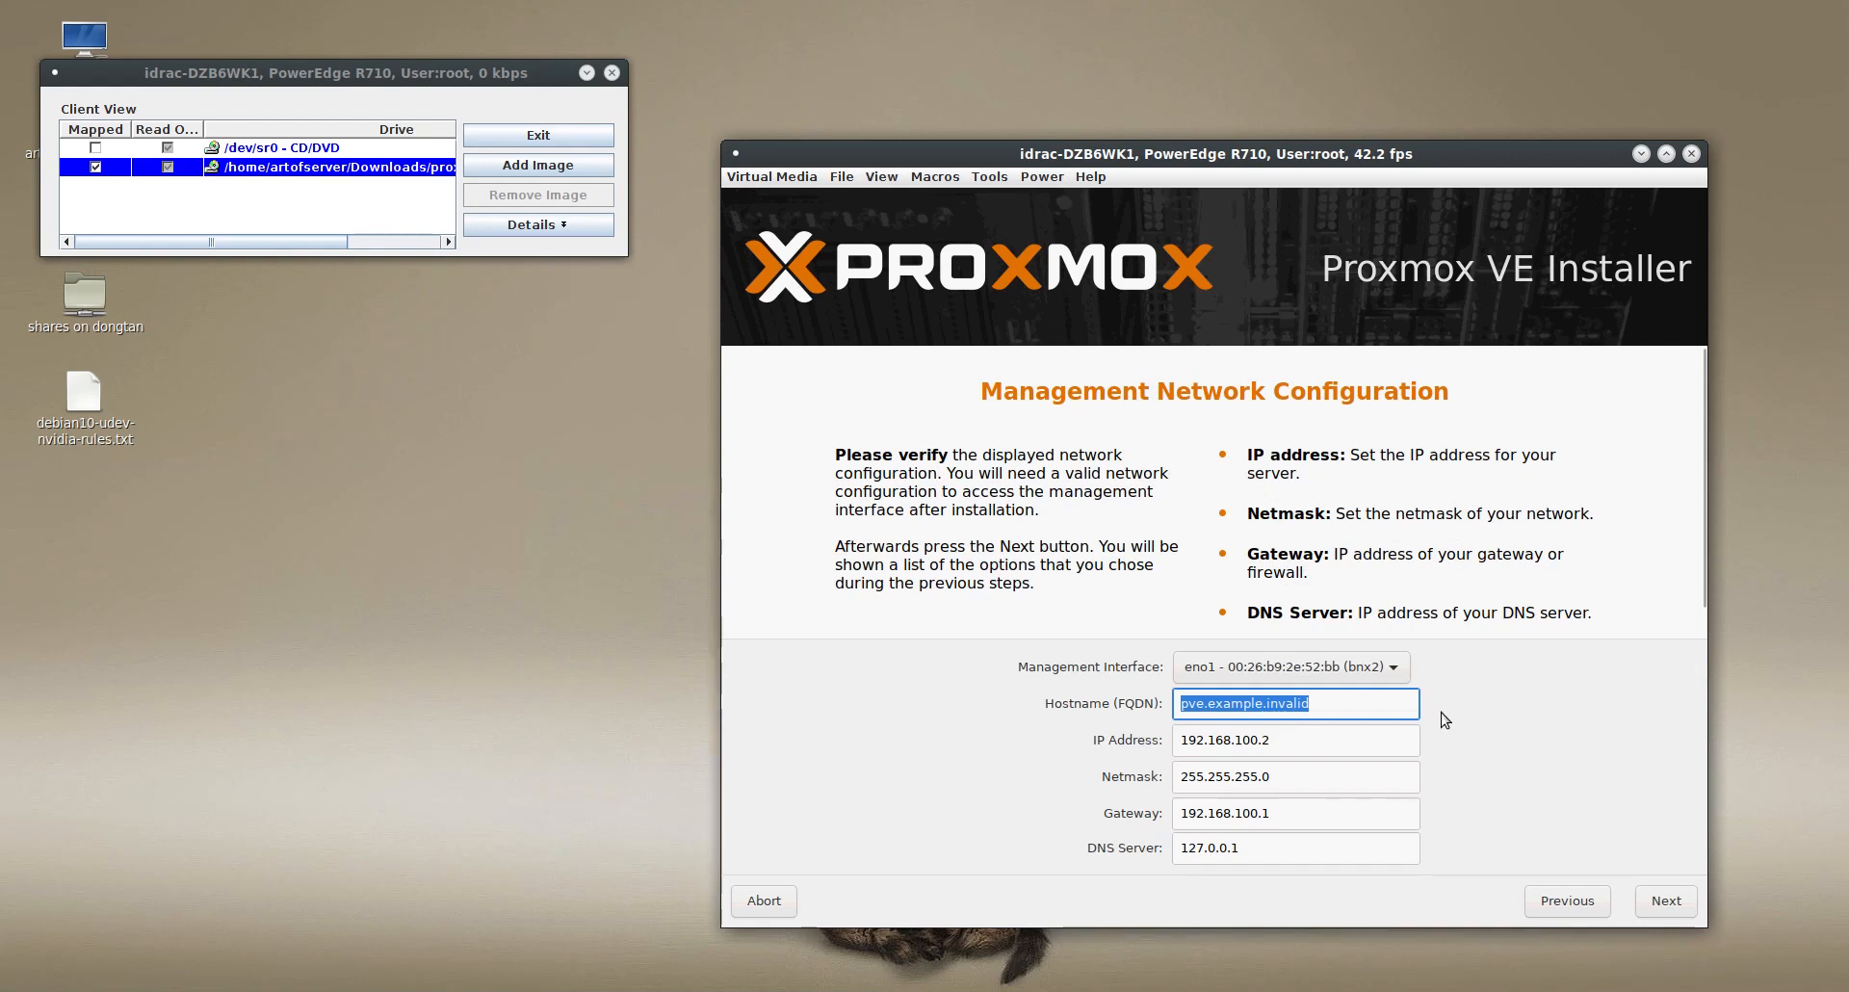
# - Keep eno1 as the management interface and replace the placeholder hostname with pve1
pyautogui.click(1358, 709)
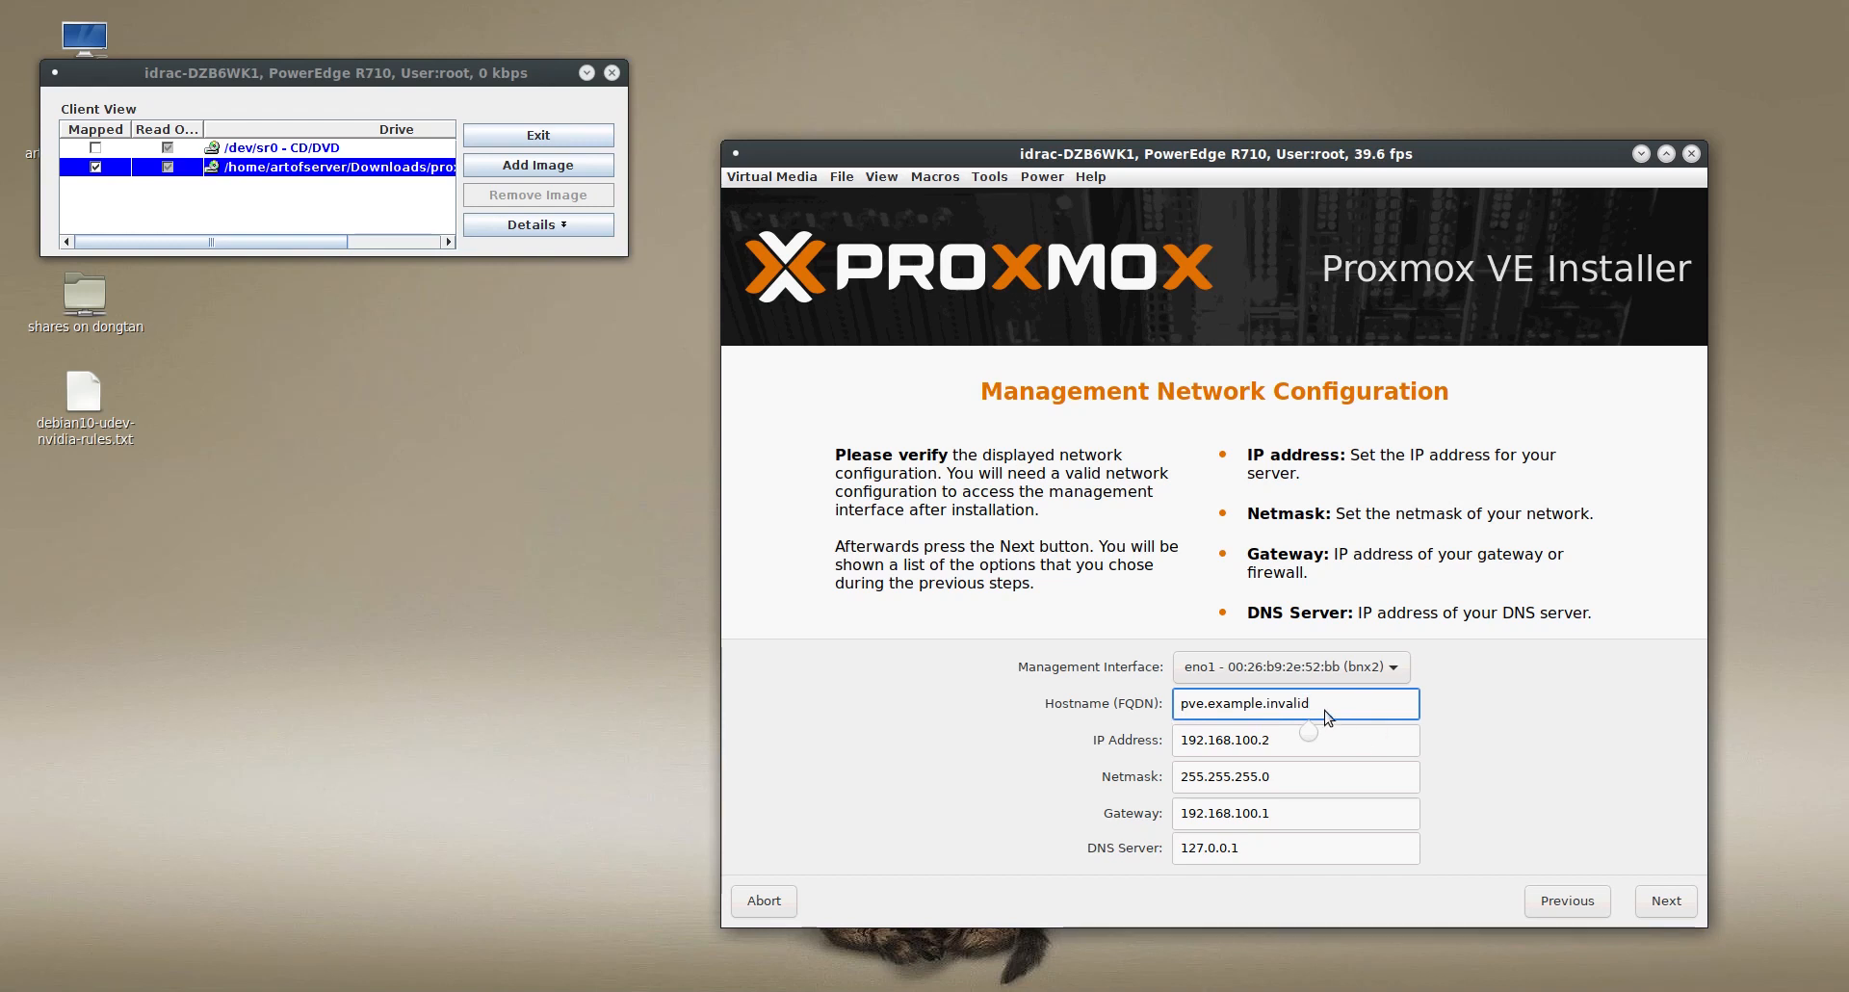
pyautogui.click(1392, 669)
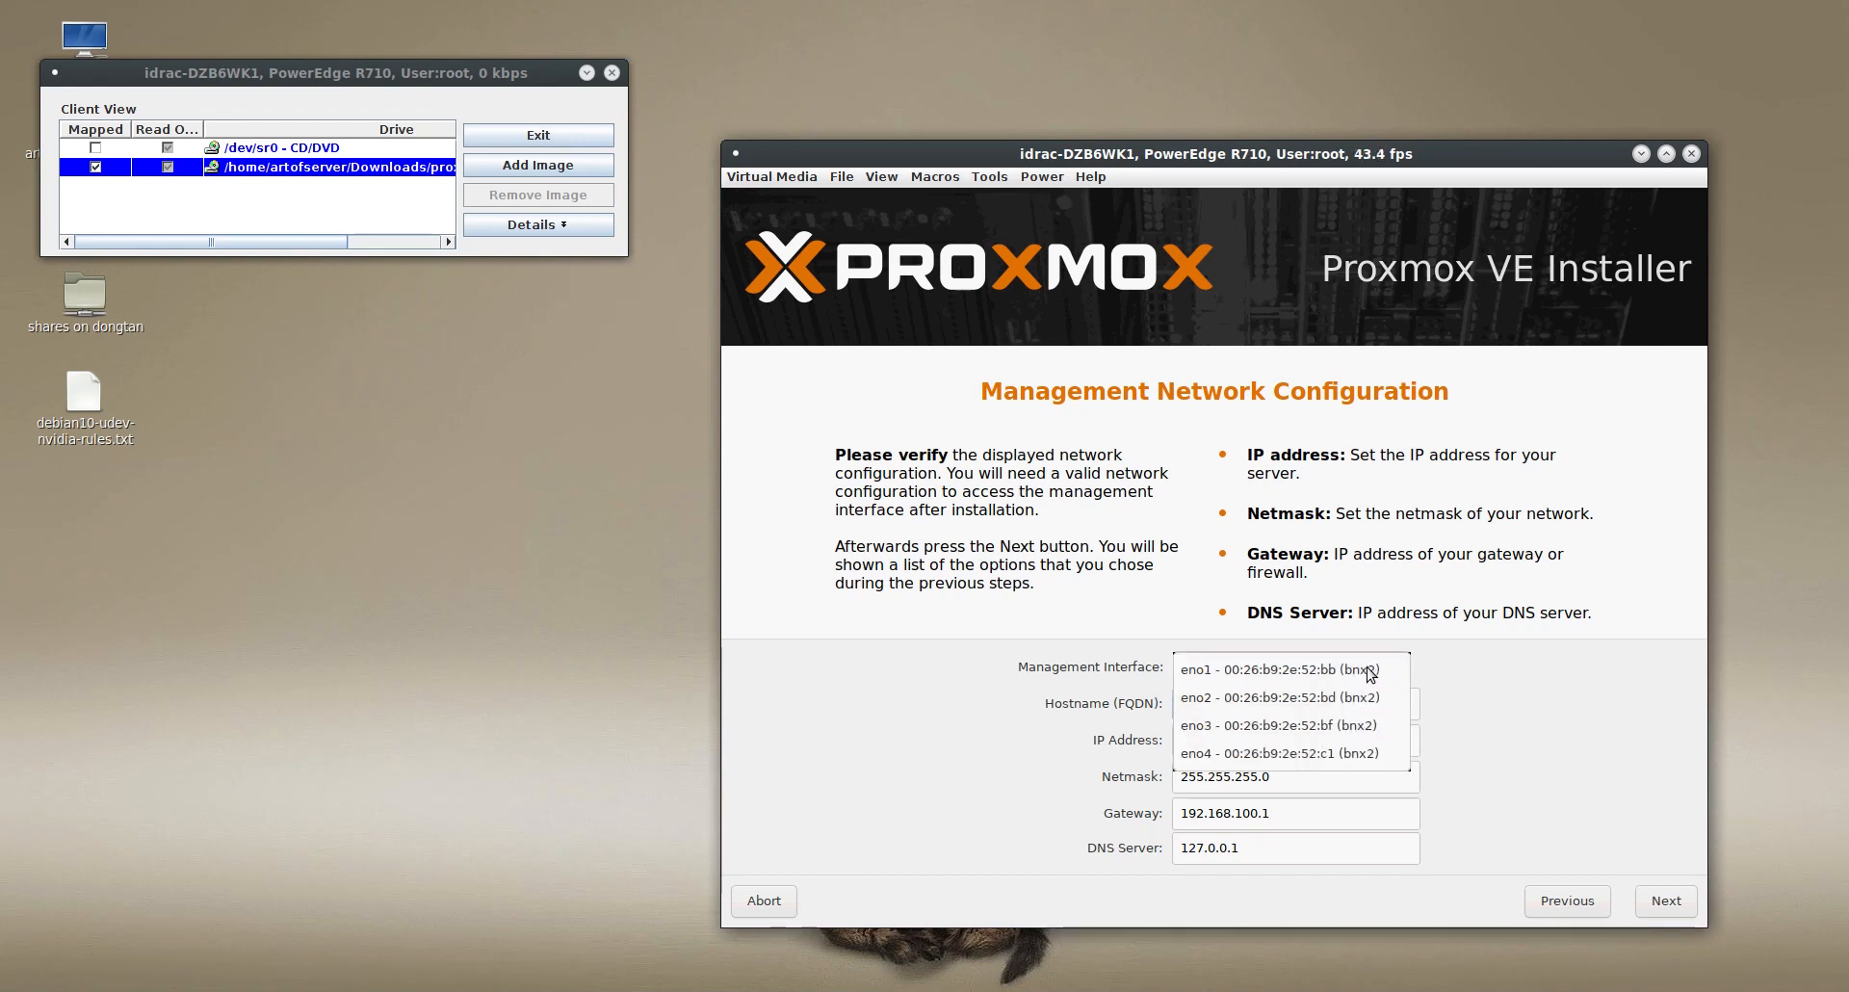
pyautogui.click(1364, 671)
pyautogui.click(1346, 708)
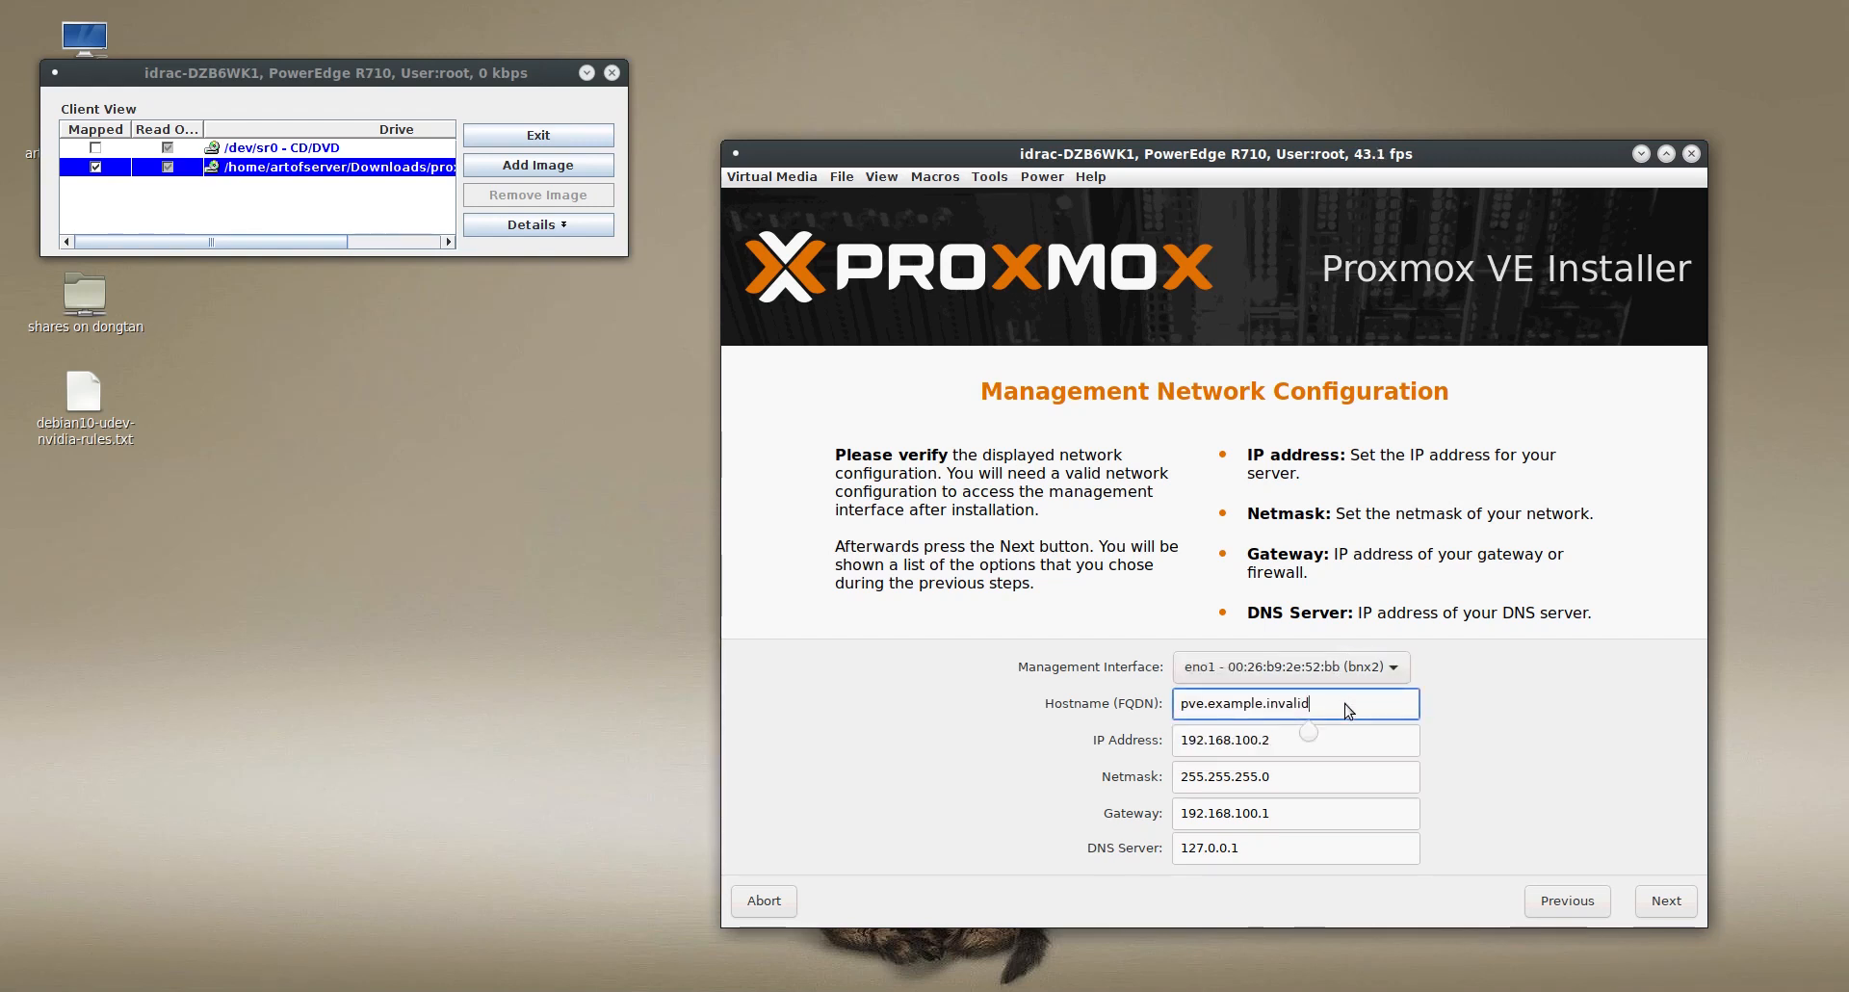
pyautogui.tripleClick(1296, 704)
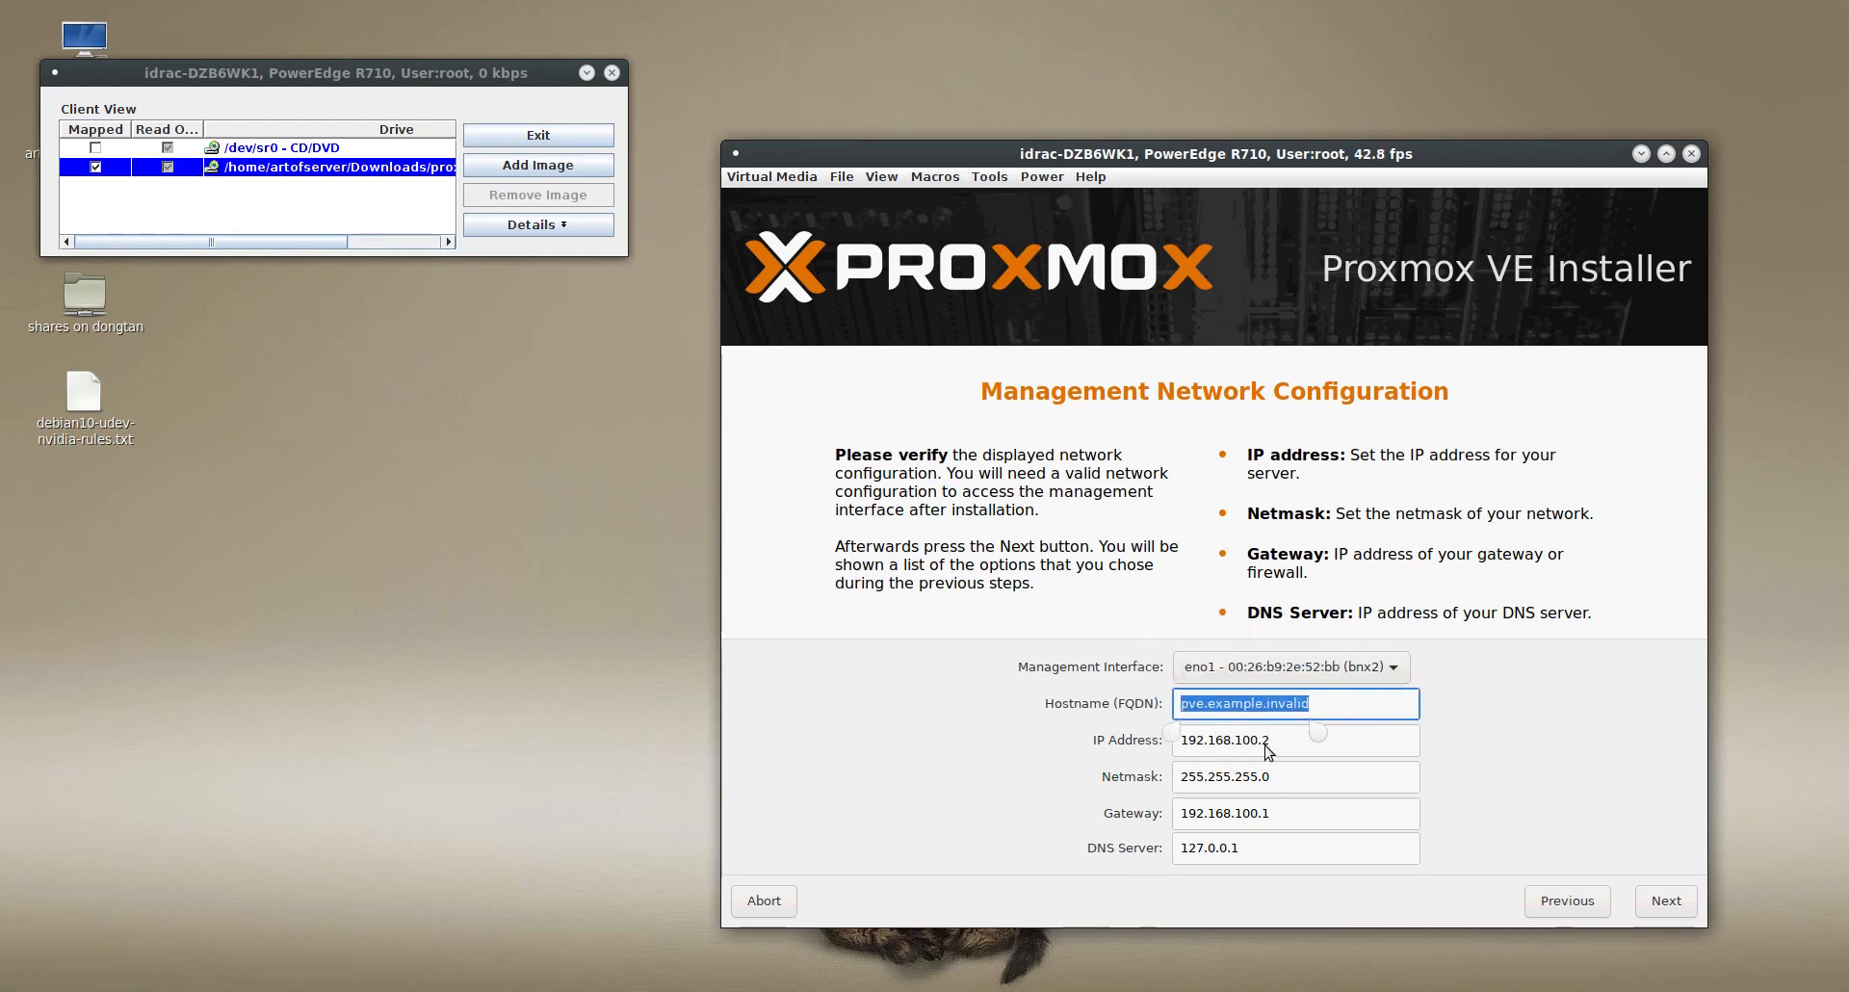
pyautogui.write('pve1')
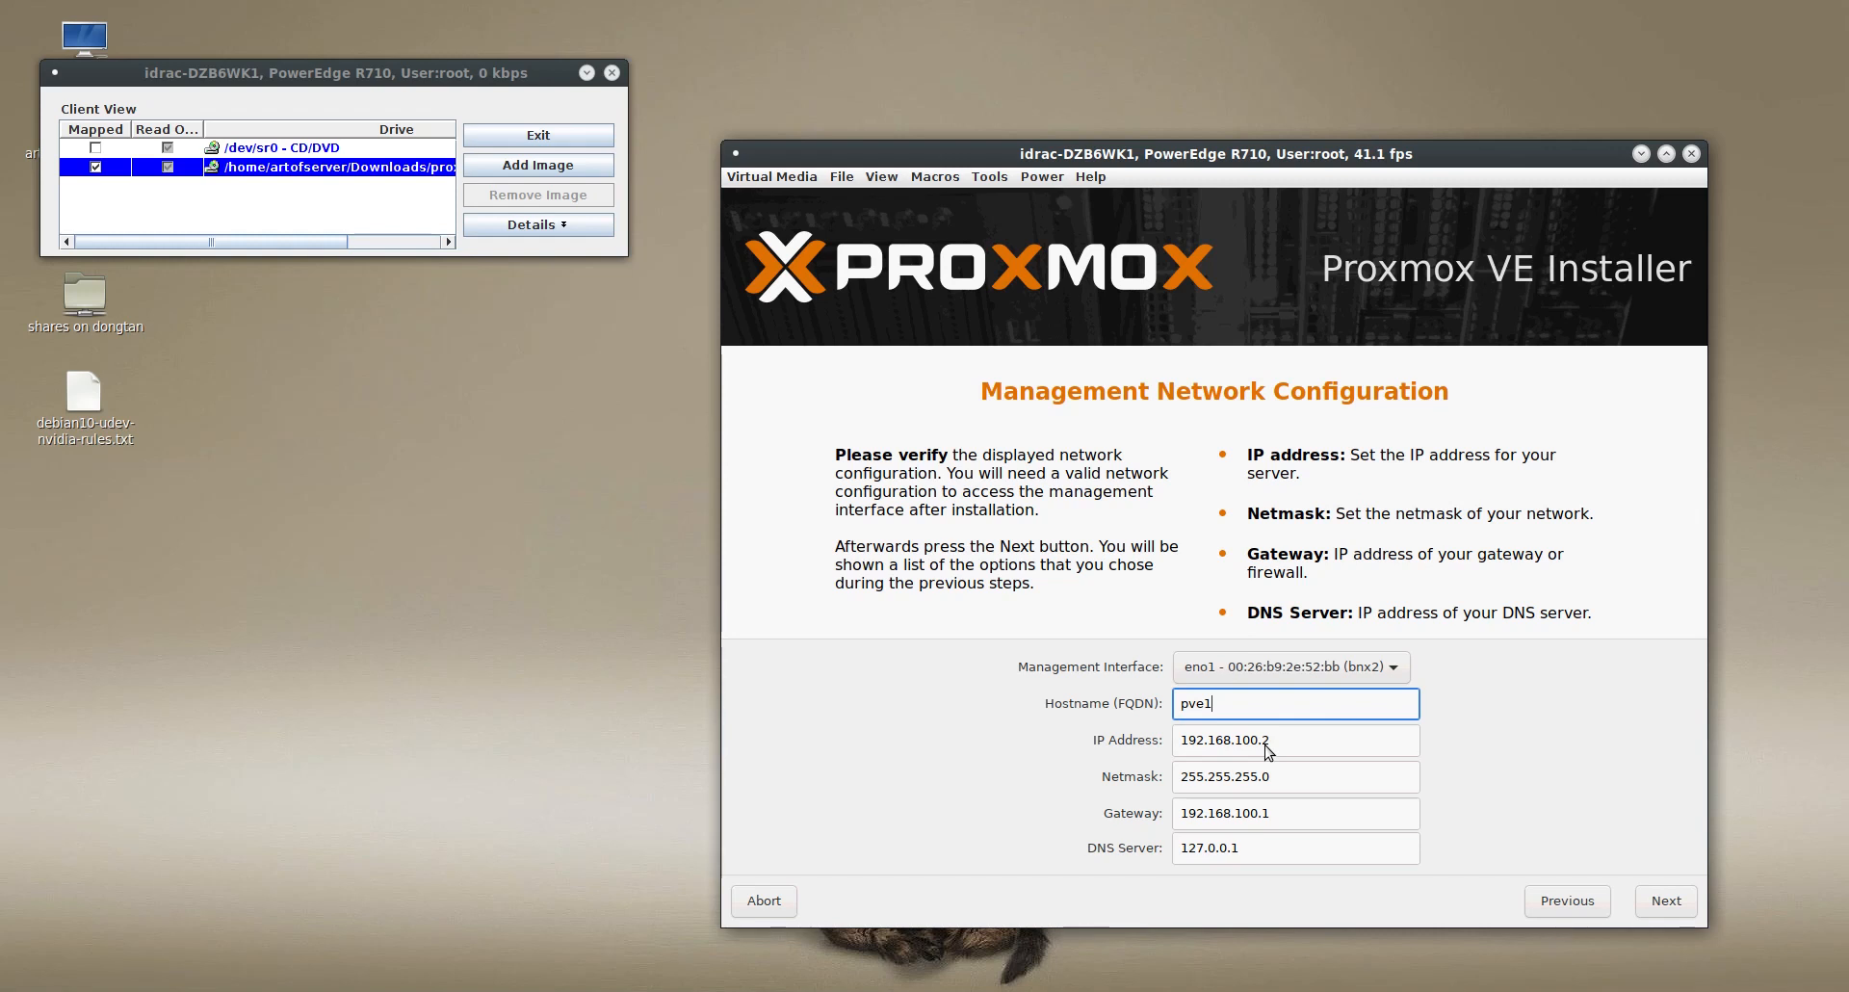
# - Set the management IP address to 192.168.0.245 and the netmask to 255.255.255.192
pyautogui.click(1305, 752)
pyautogui.press('BackSpace')
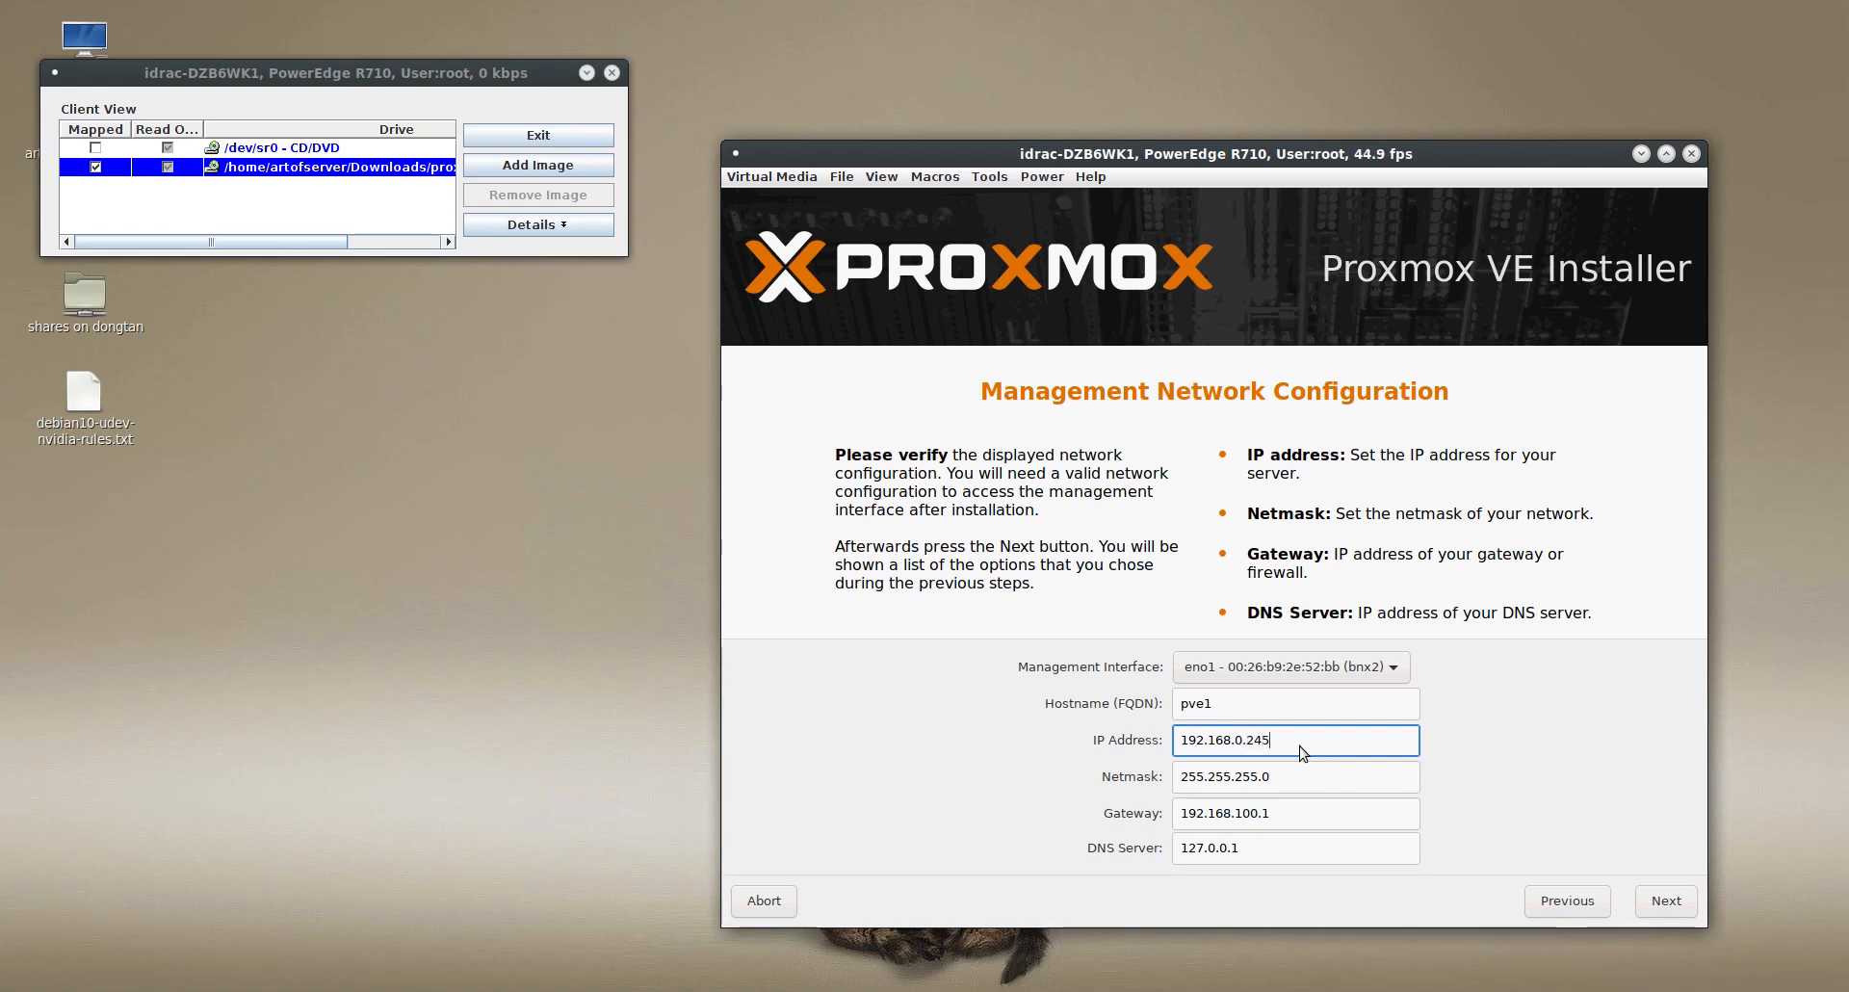
pyautogui.click(1312, 789)
pyautogui.press('BackSpace')
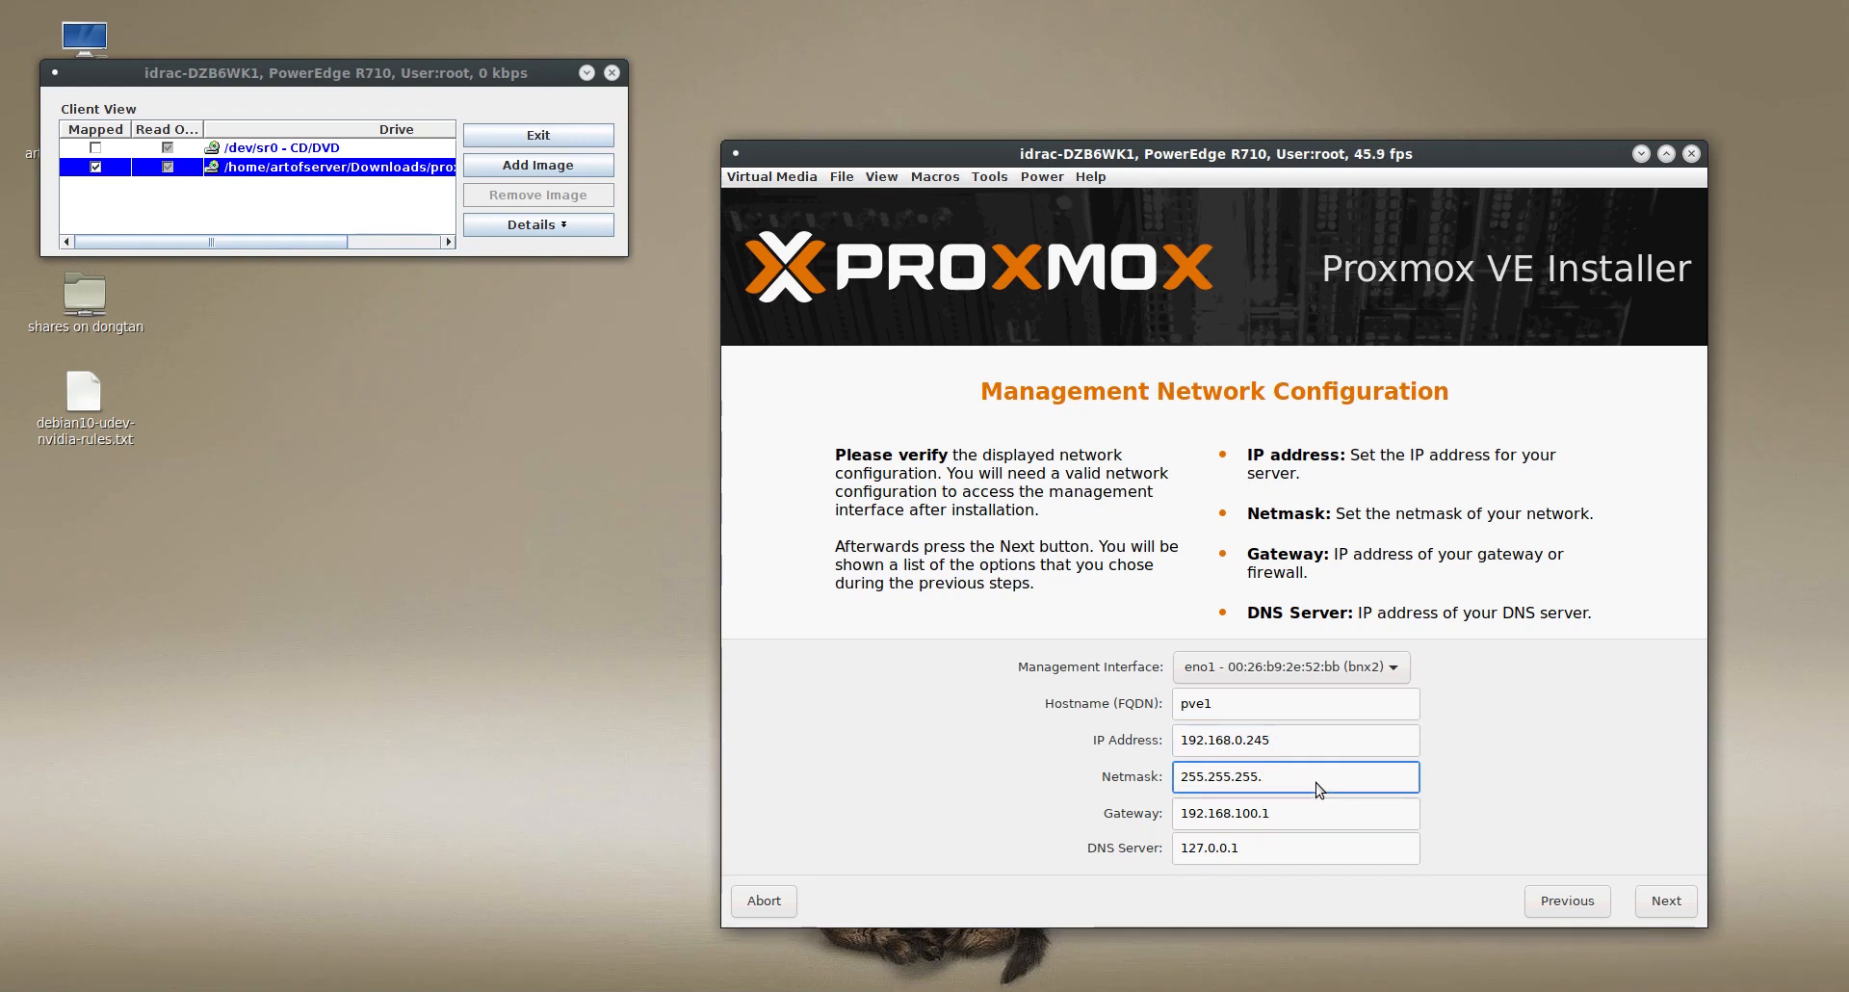
# - Set the management network's gateway to 192.168.0.193
pyautogui.click(1317, 822)
pyautogui.press('BackSpace')
pyautogui.press('BackSpace')
pyautogui.press('BackSpace')
pyautogui.press('BackSpace')
pyautogui.press('BackSpace')
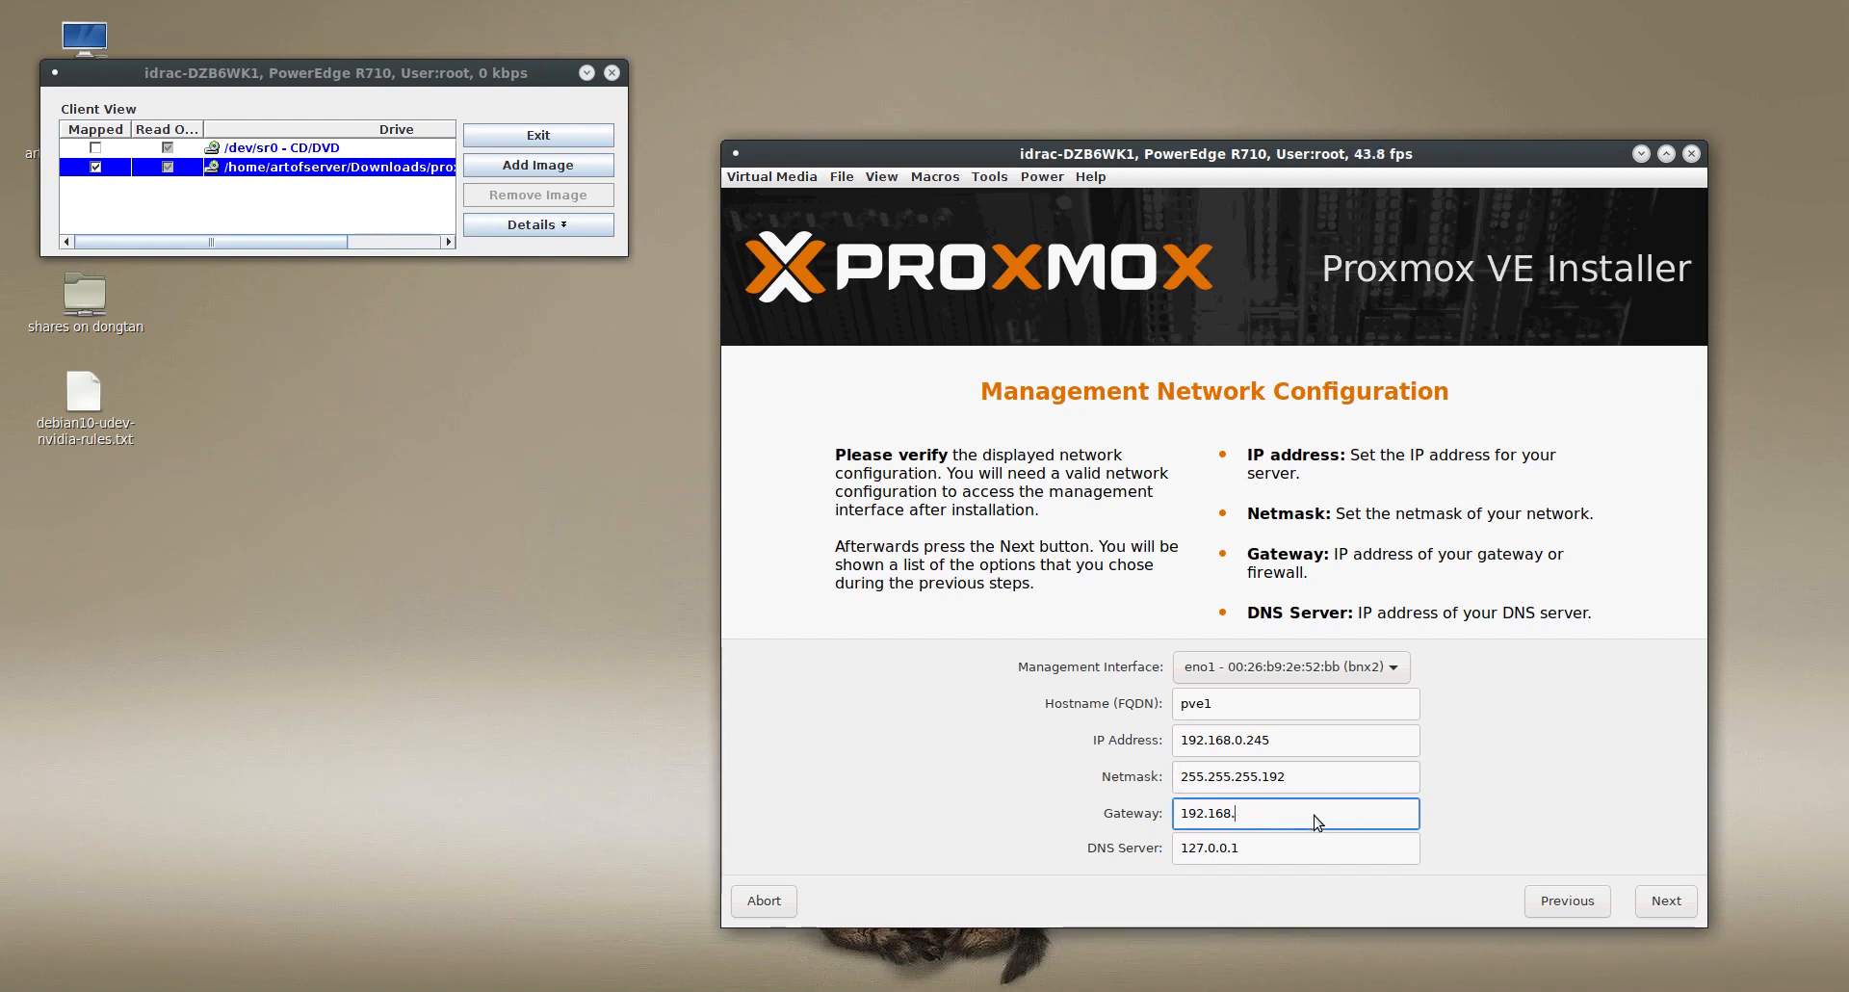
pyautogui.write('0.193')
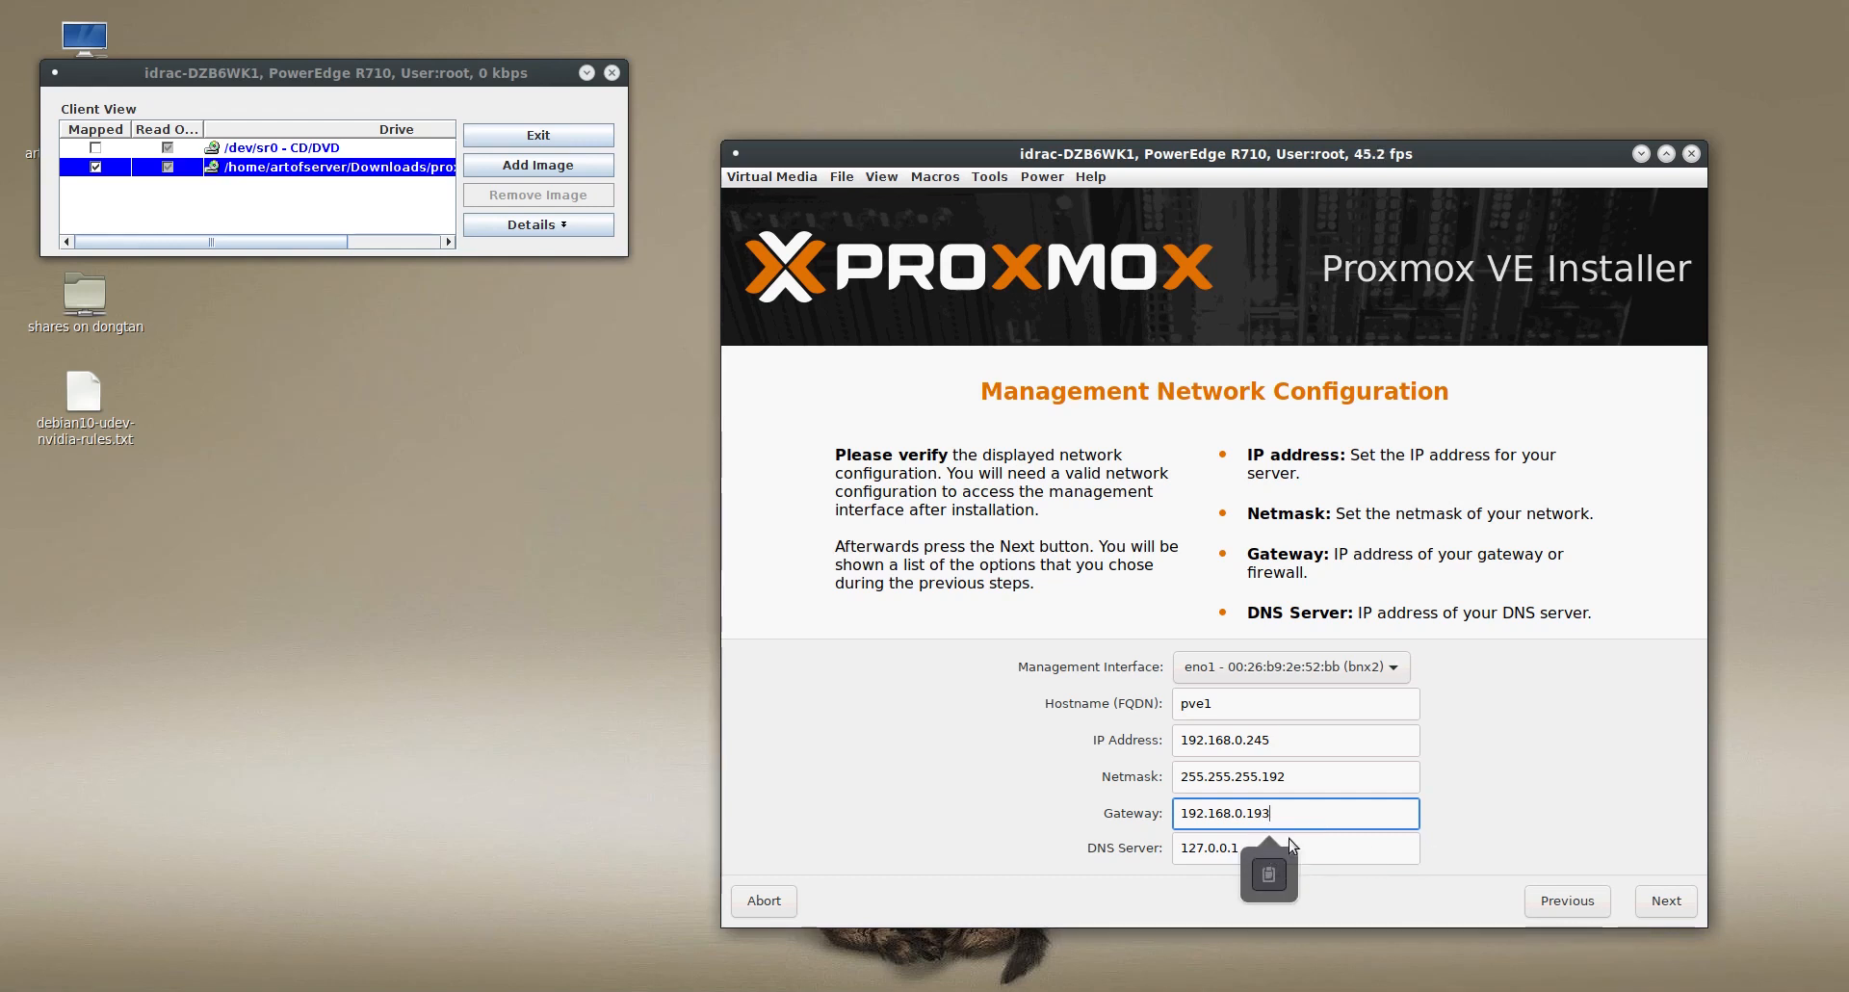
# - Replace the DNS server address with 192.168.0.1
pyautogui.click(1209, 854)
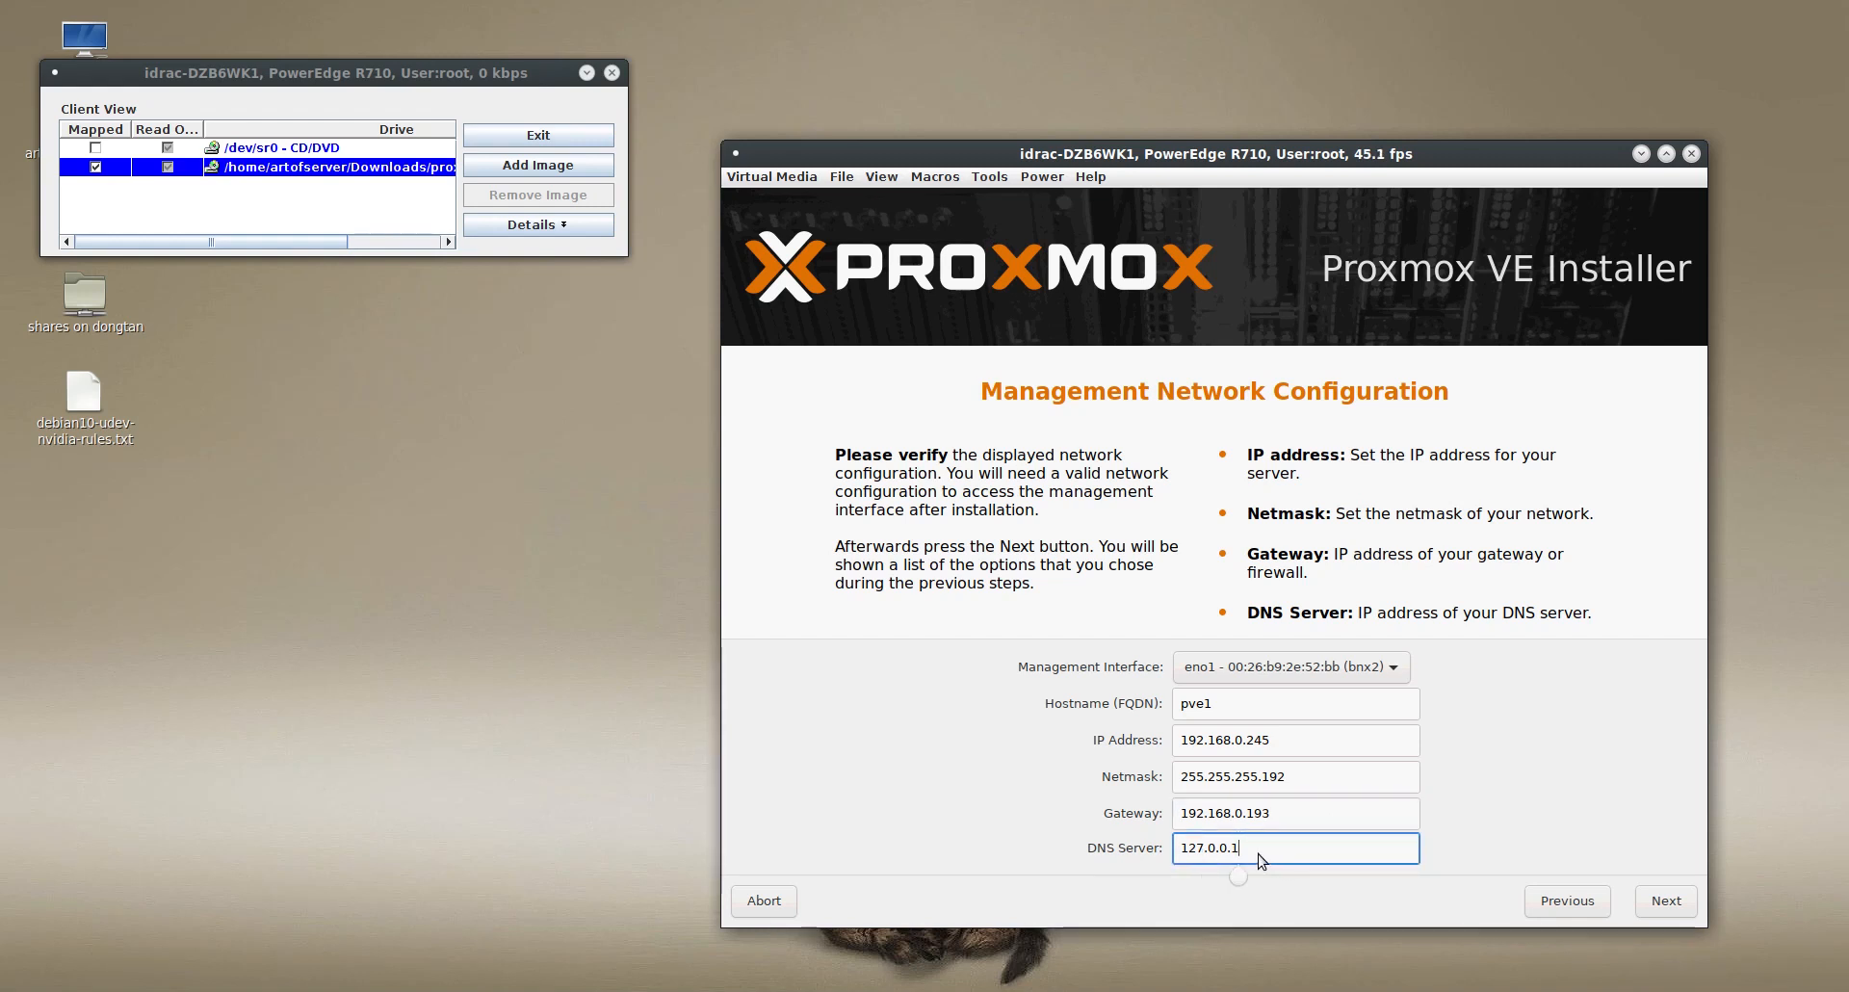
pyautogui.click(1186, 853)
pyautogui.click(1194, 853)
pyautogui.press('Delete')
pyautogui.press('Delete')
pyautogui.press('Delete')
pyautogui.press('Delete')
pyautogui.press('Delete')
pyautogui.press('Delete')
pyautogui.press('Delete')
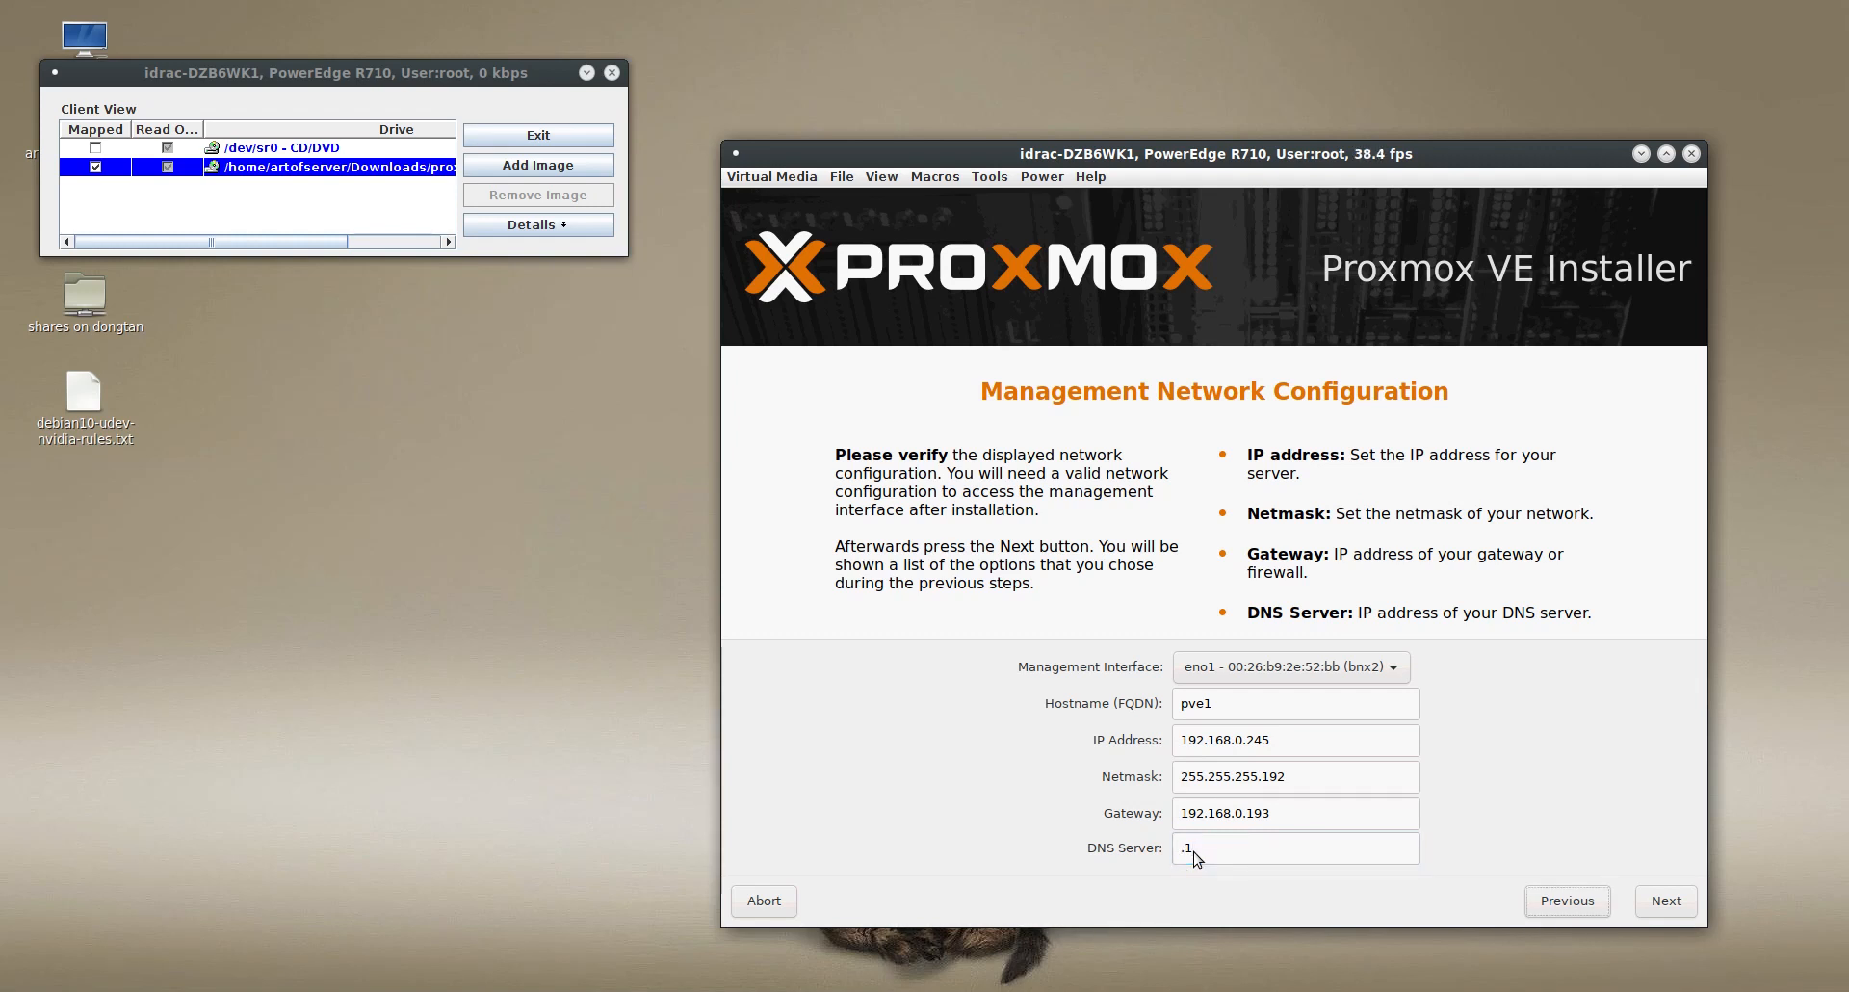
pyautogui.click(1194, 855)
pyautogui.click(1180, 851)
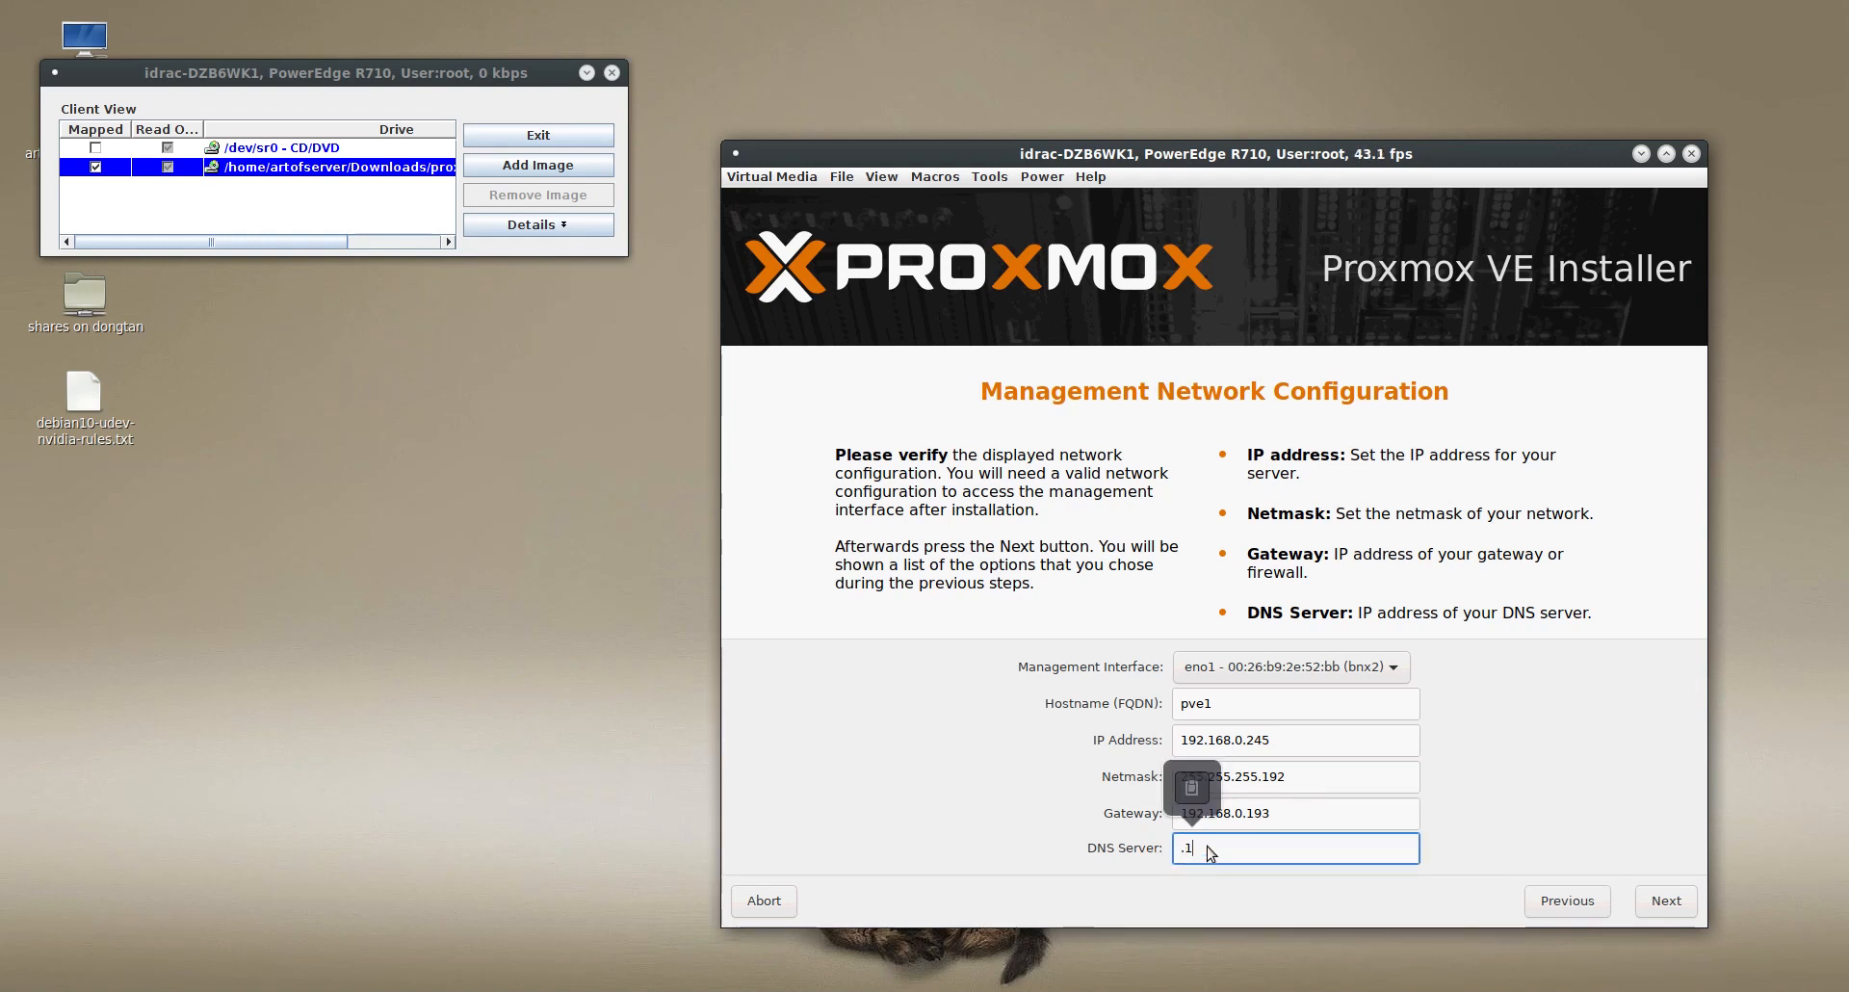
pyautogui.press('BackSpace')
pyautogui.press('BackSpace')
pyautogui.write('192.168.0.1')
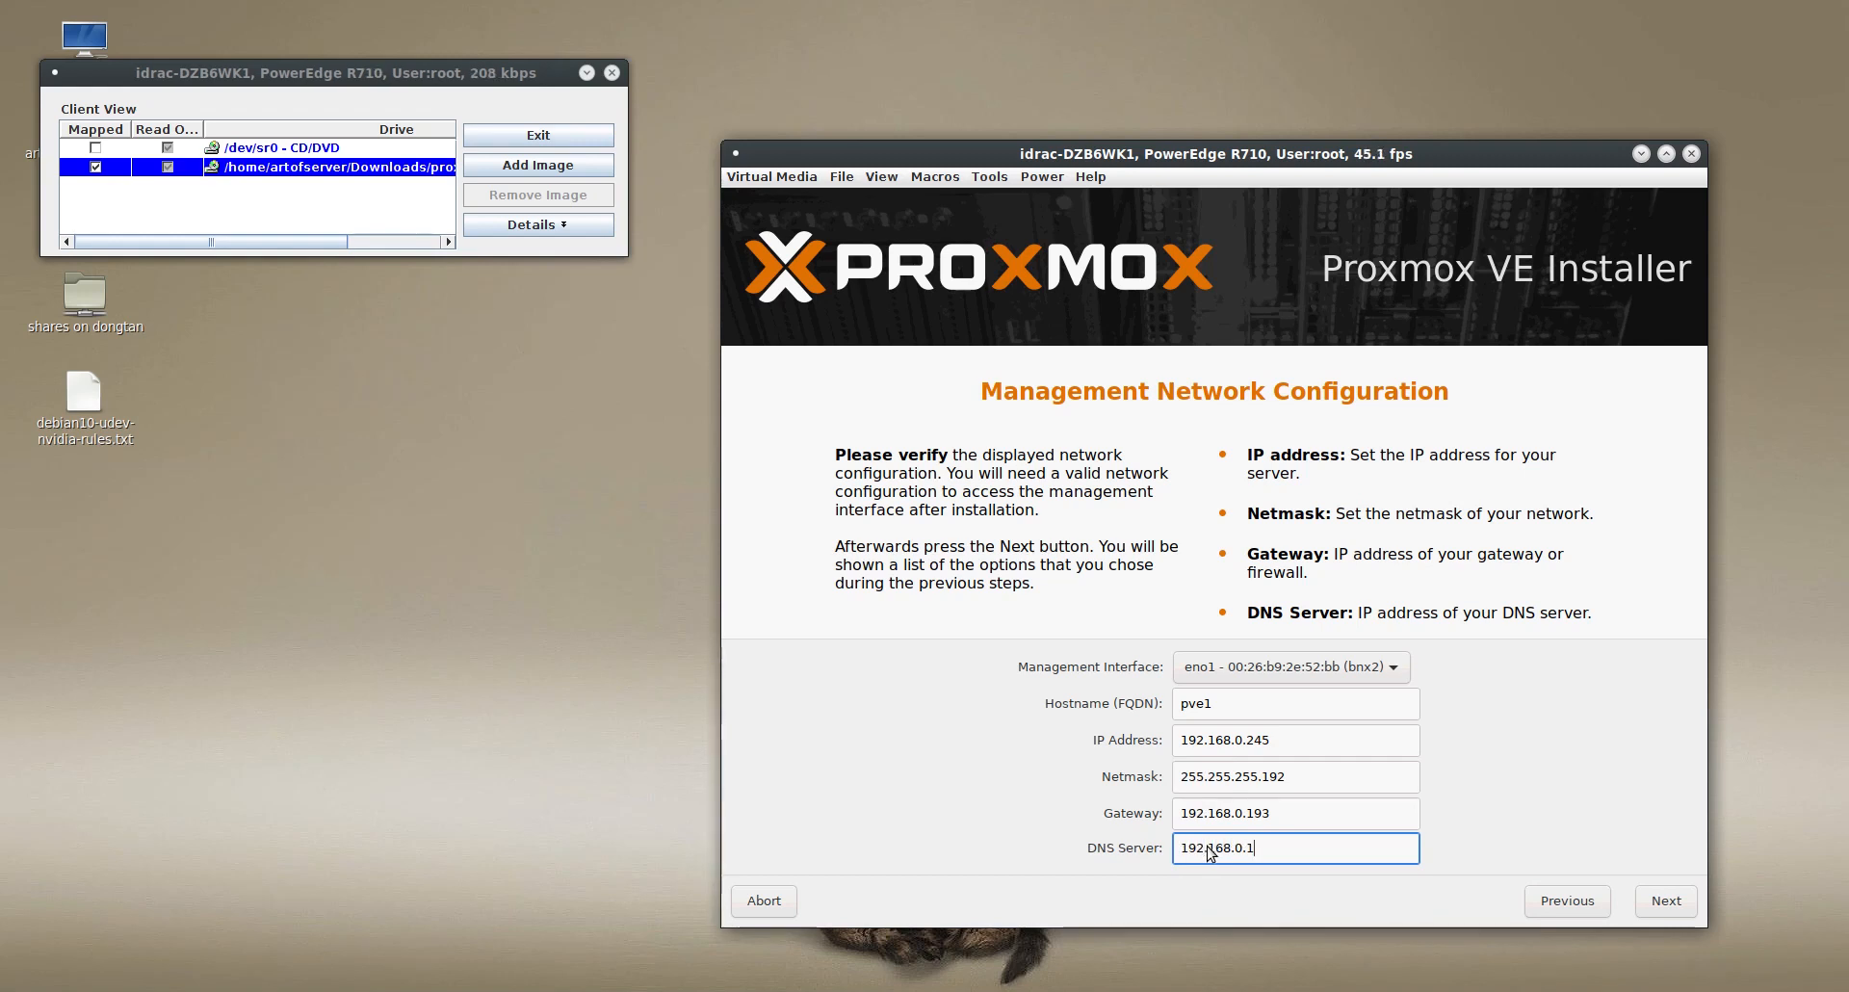
# - Extend the hostname to the fully qualified name pve1.artofserver.com and continue to the installation summary
pyautogui.click(1666, 905)
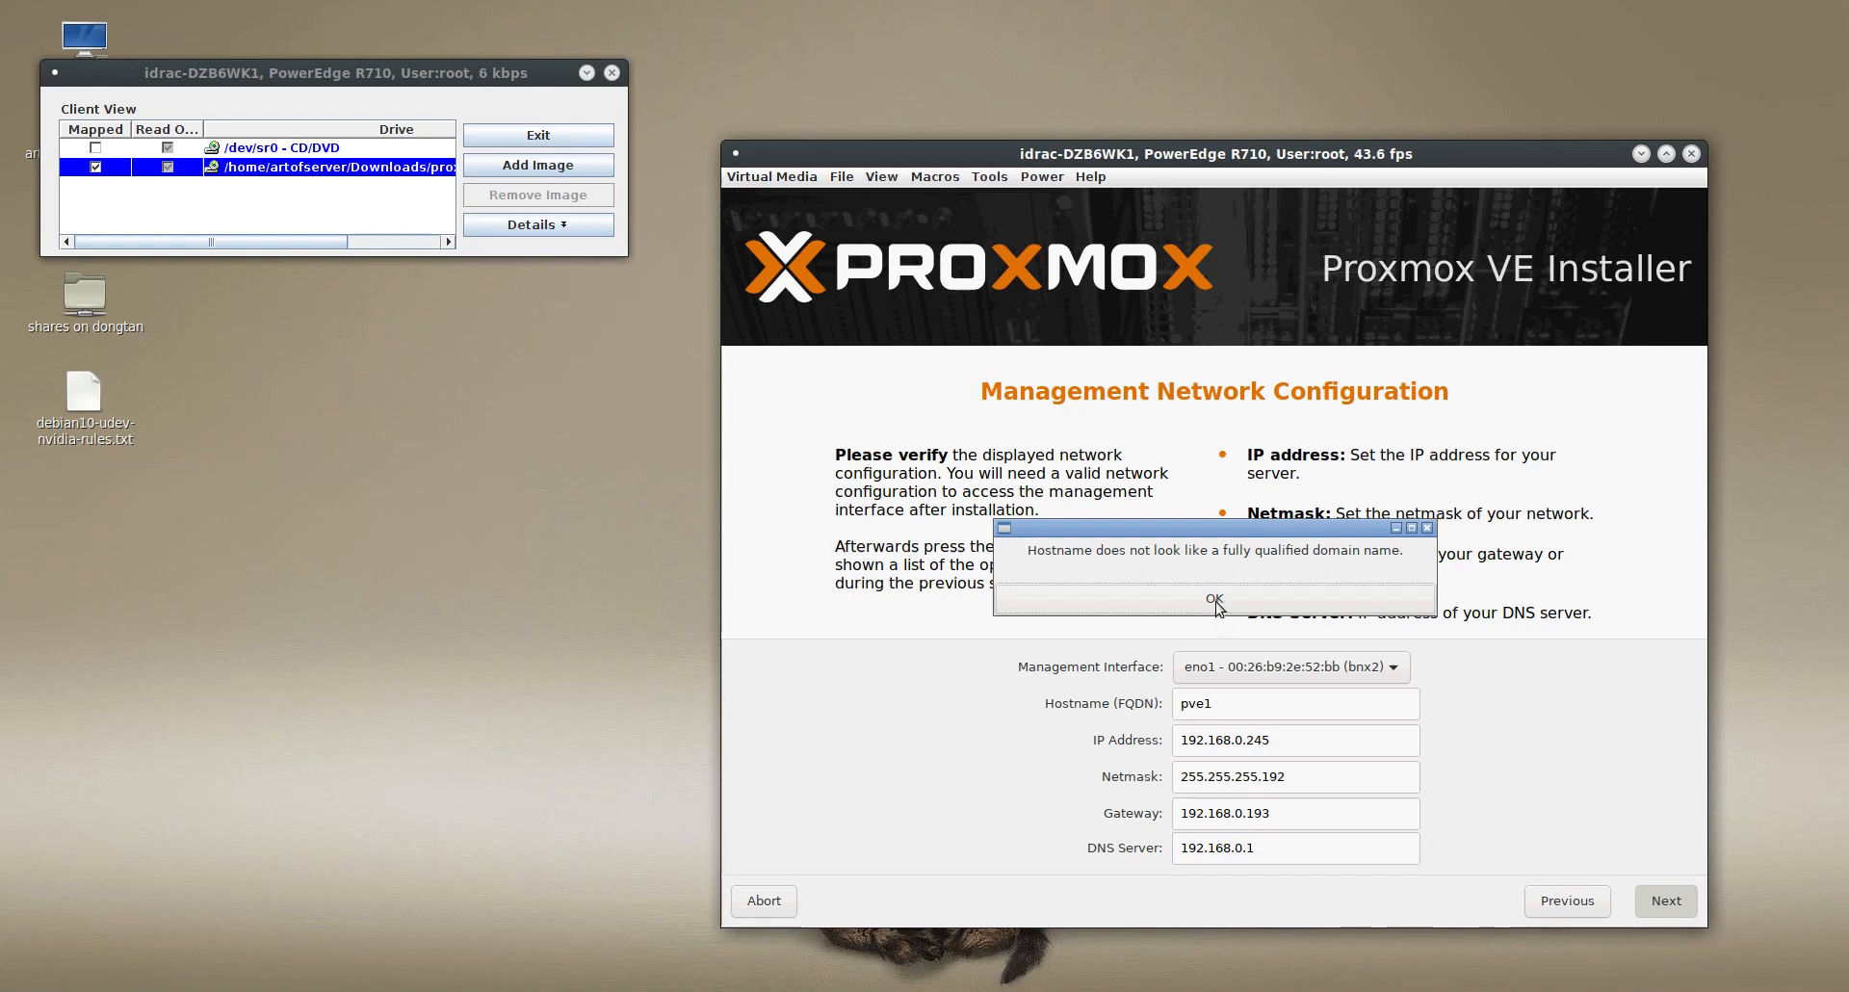
pyautogui.click(1214, 602)
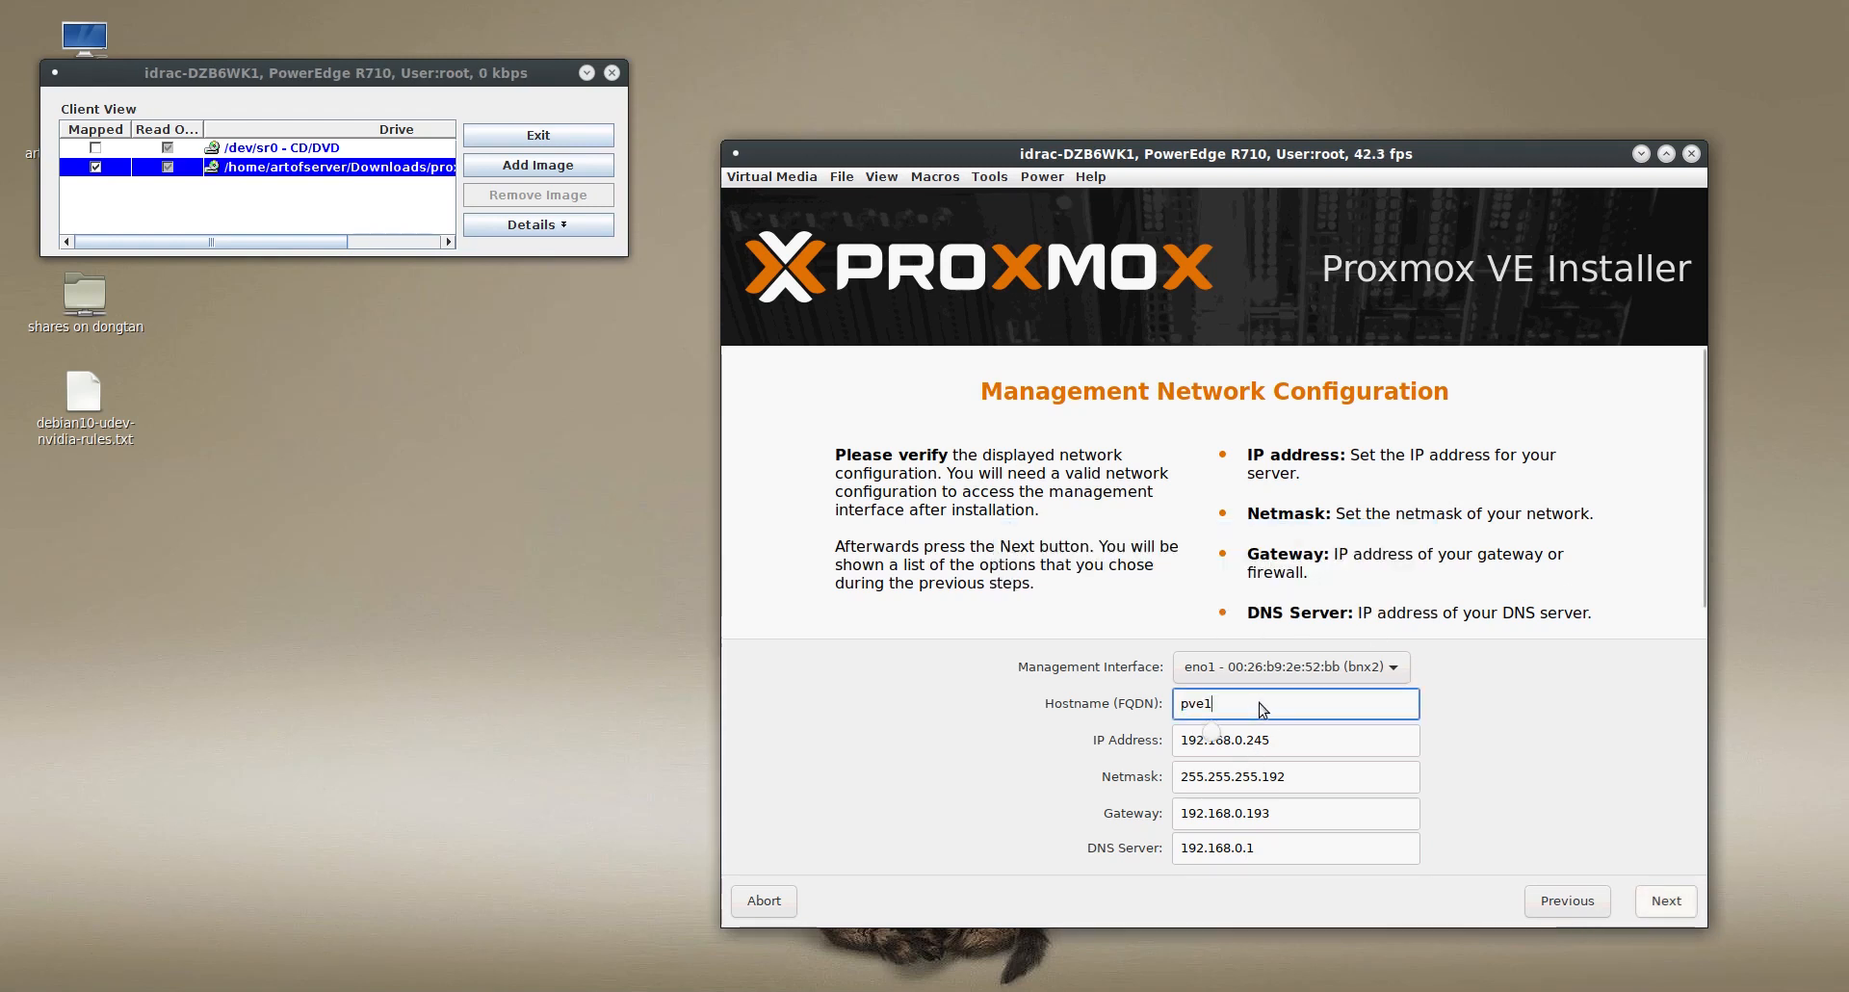
pyautogui.write('.artof')
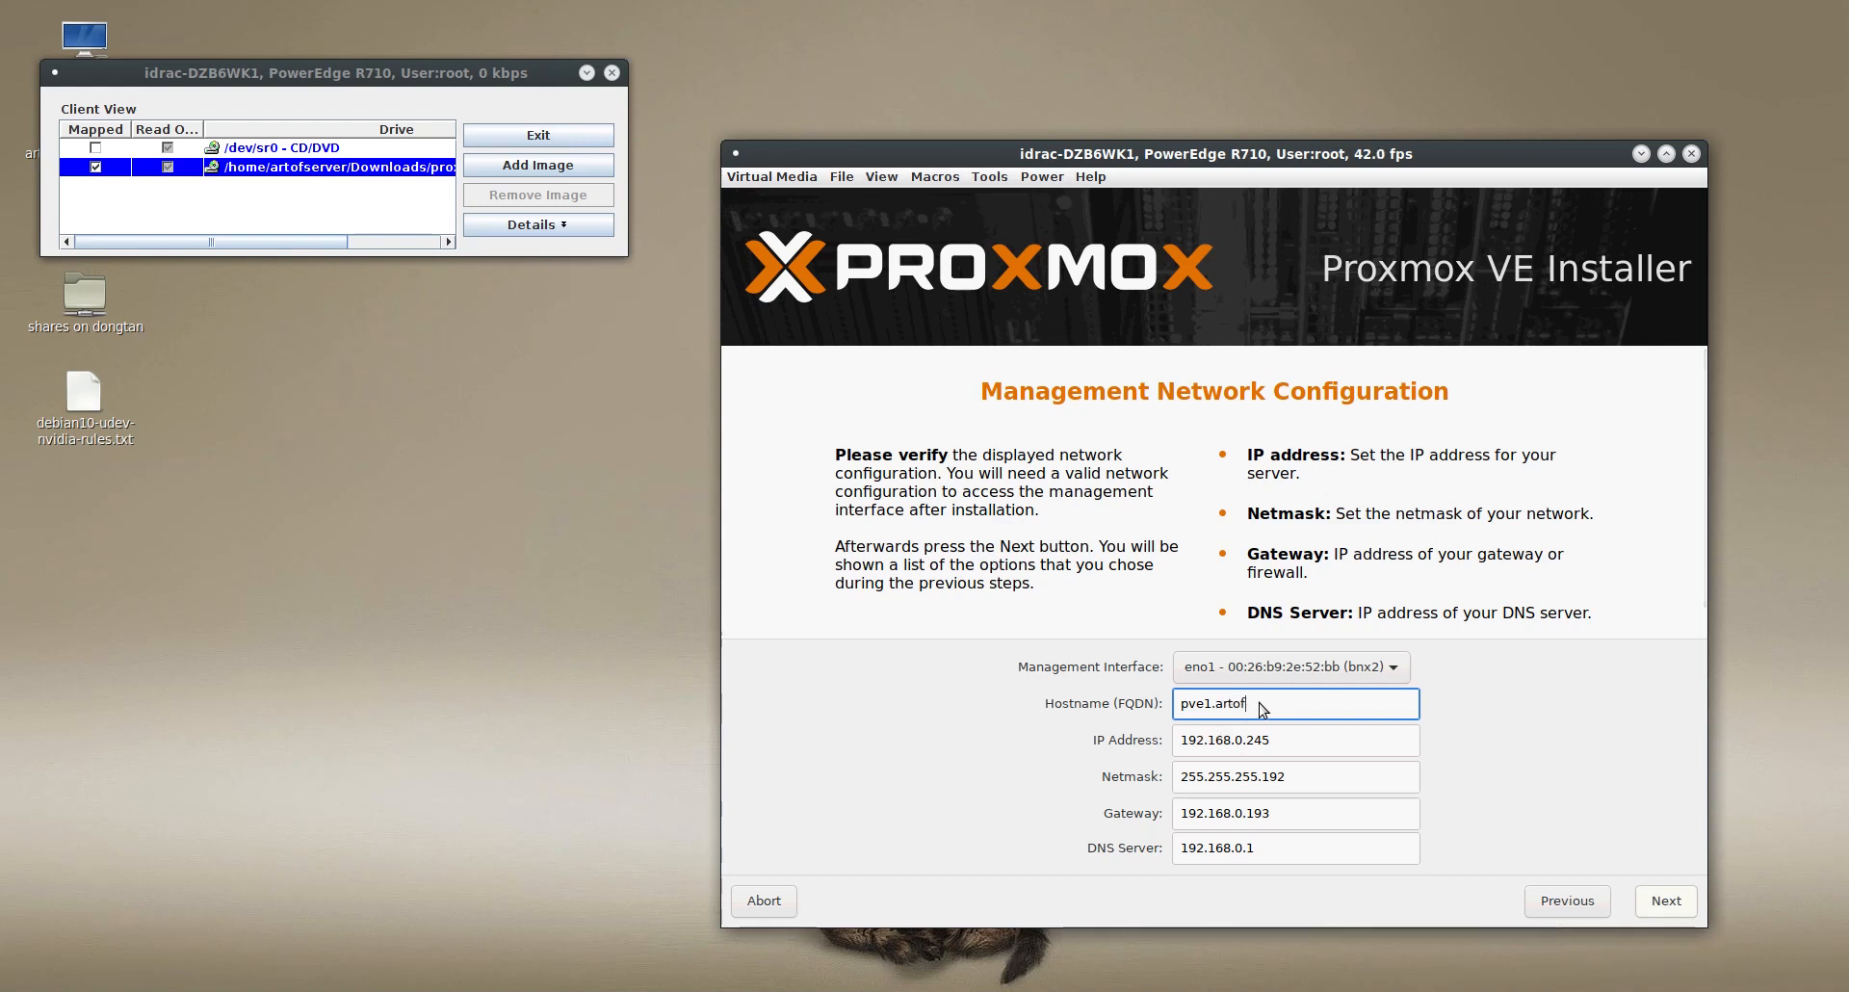
pyautogui.write('server.com')
pyautogui.click(1667, 903)
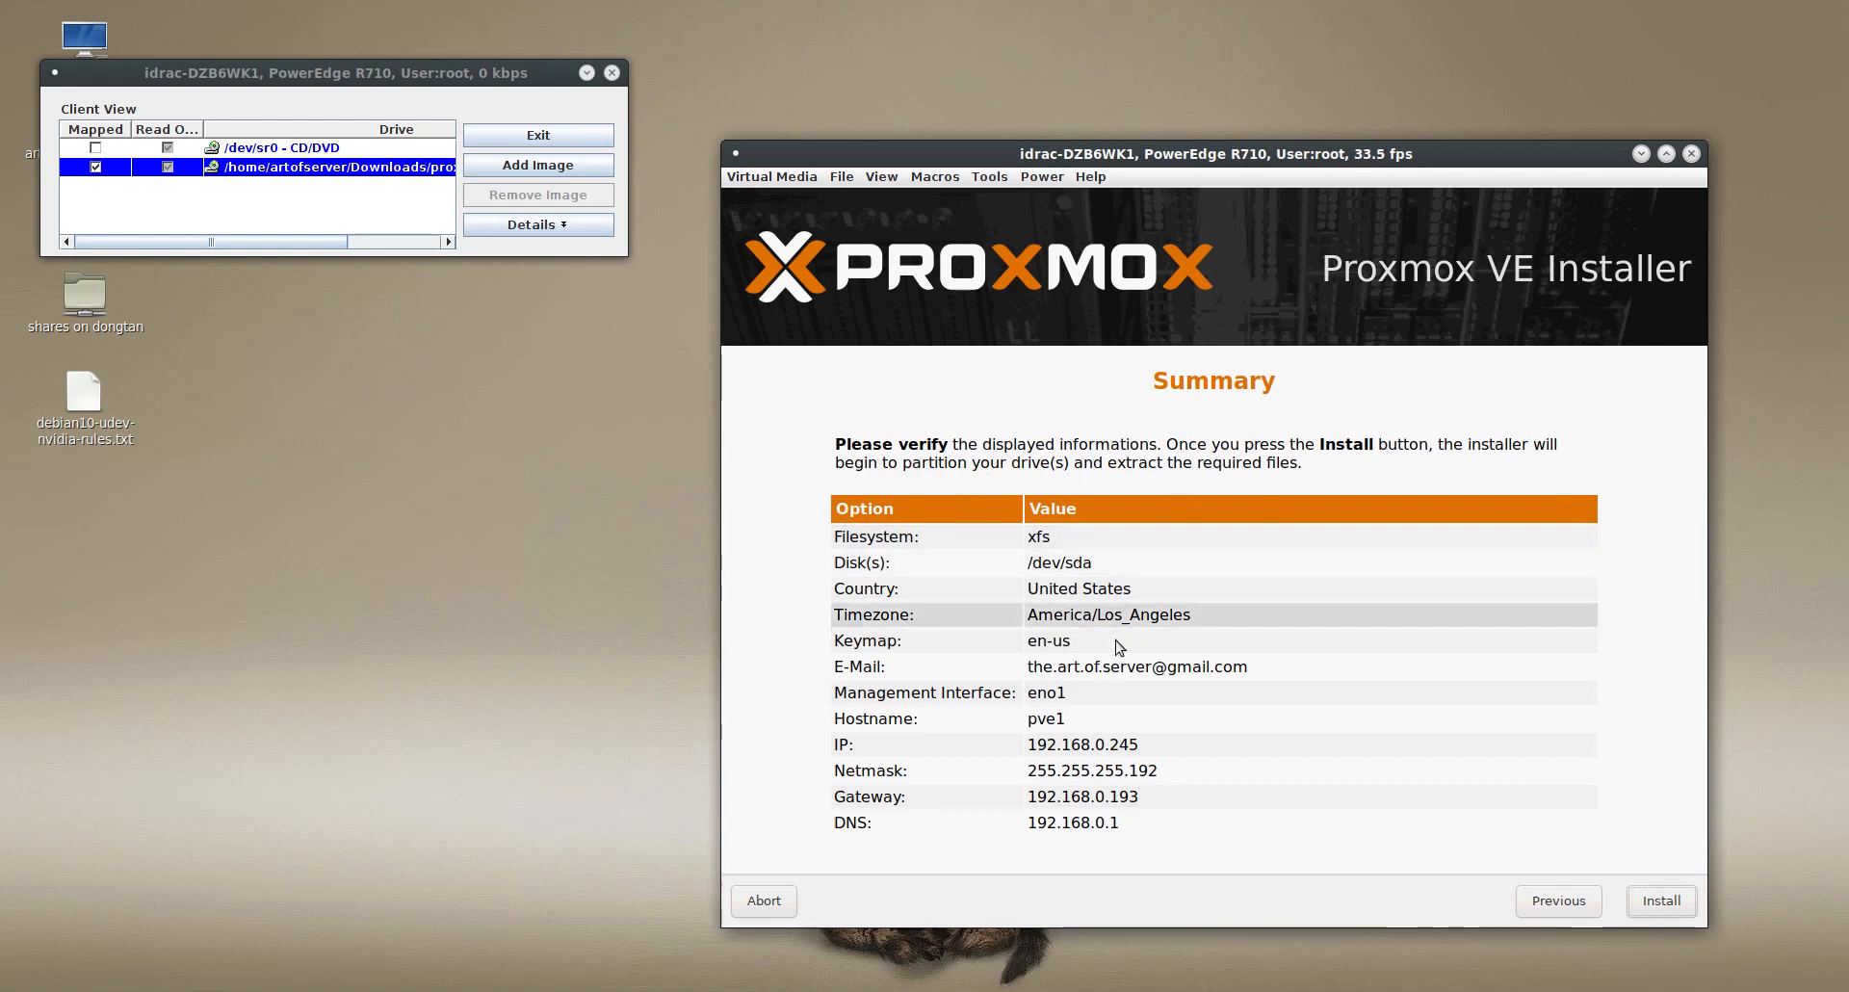
# - Install Proxmox VE with the summarized settings and reboot the server once the installation completes
pyautogui.click(1671, 902)
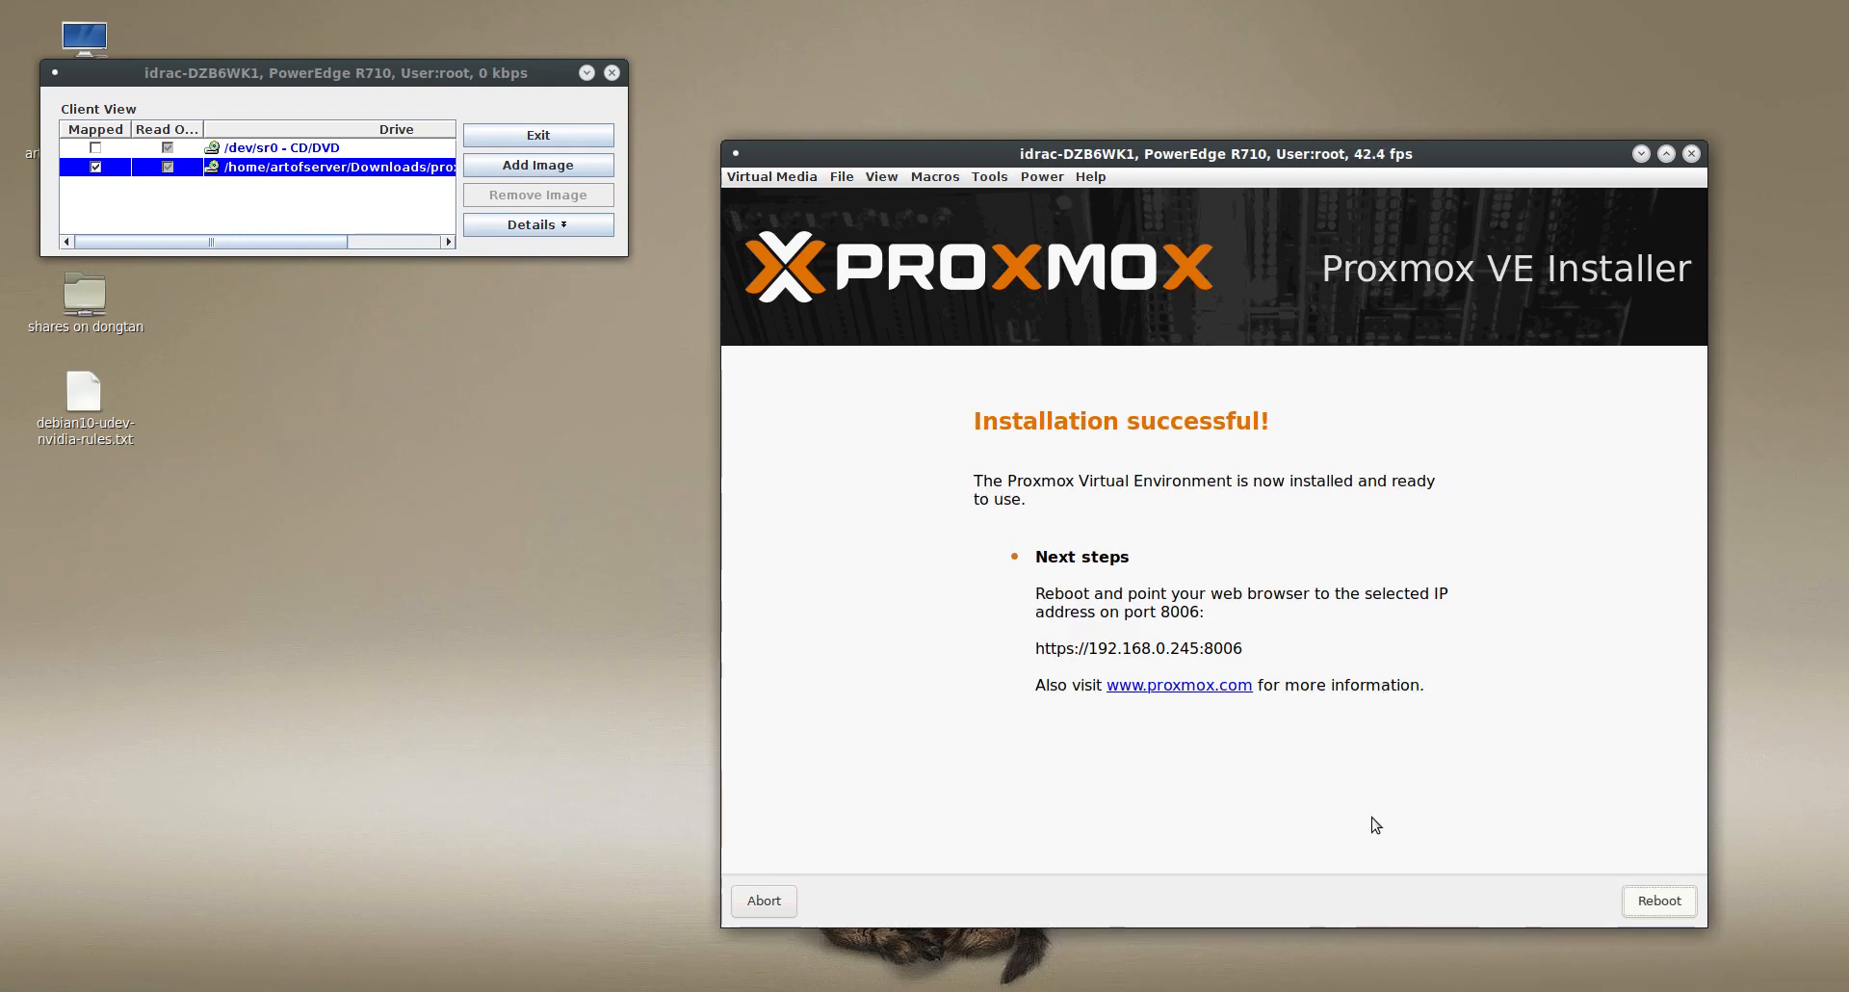
pyautogui.click(1674, 906)
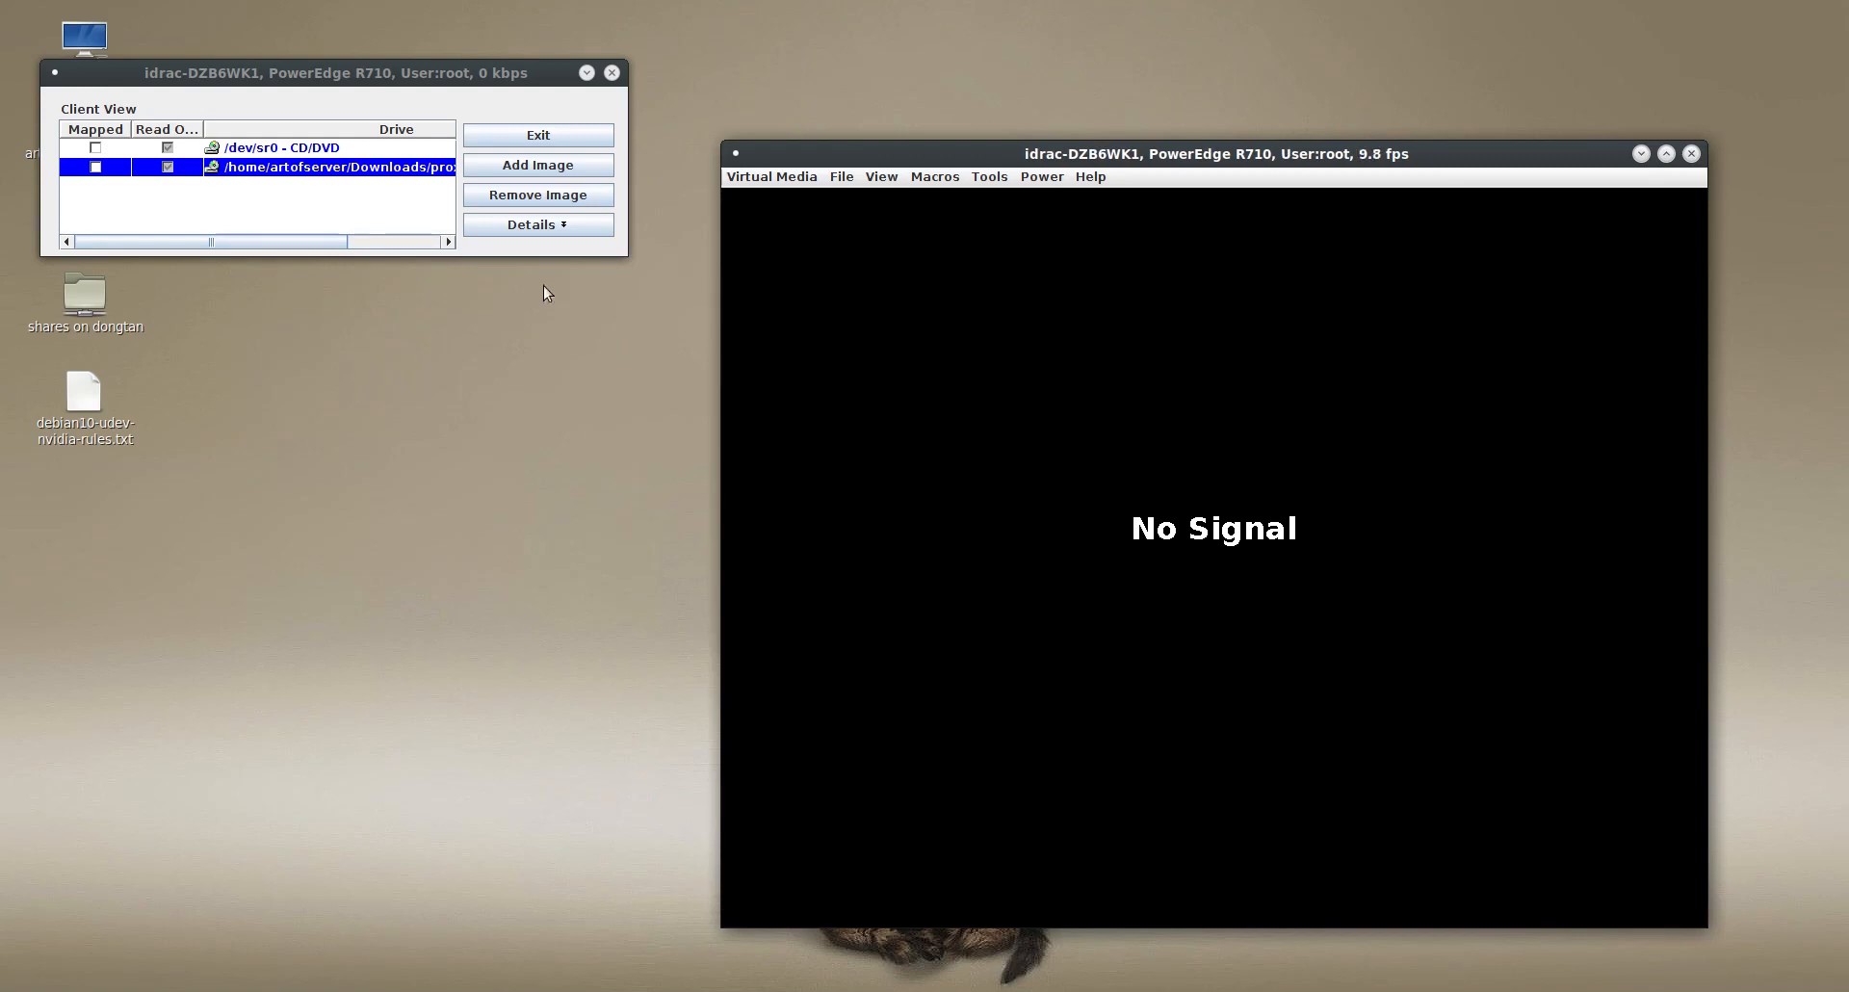
# - Remove the Proxmox installer image from the virtual media list and exit the virtual media client
pyautogui.click(529, 197)
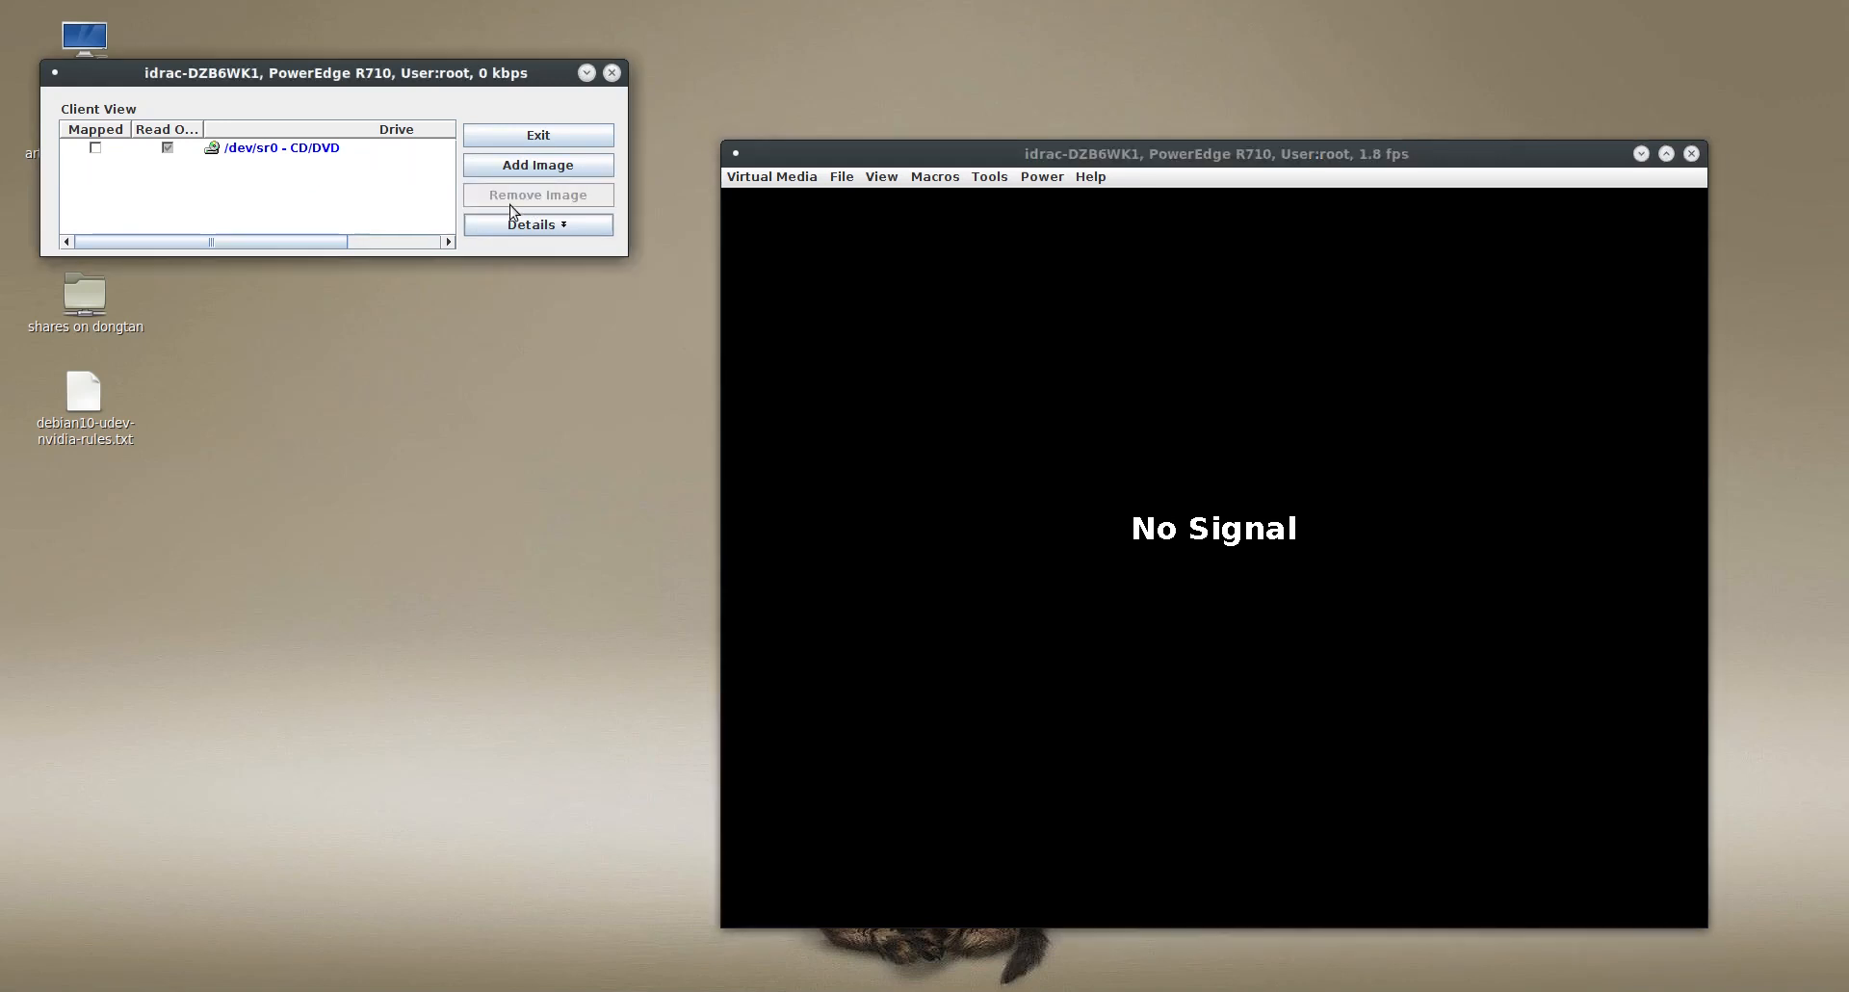
pyautogui.click(535, 138)
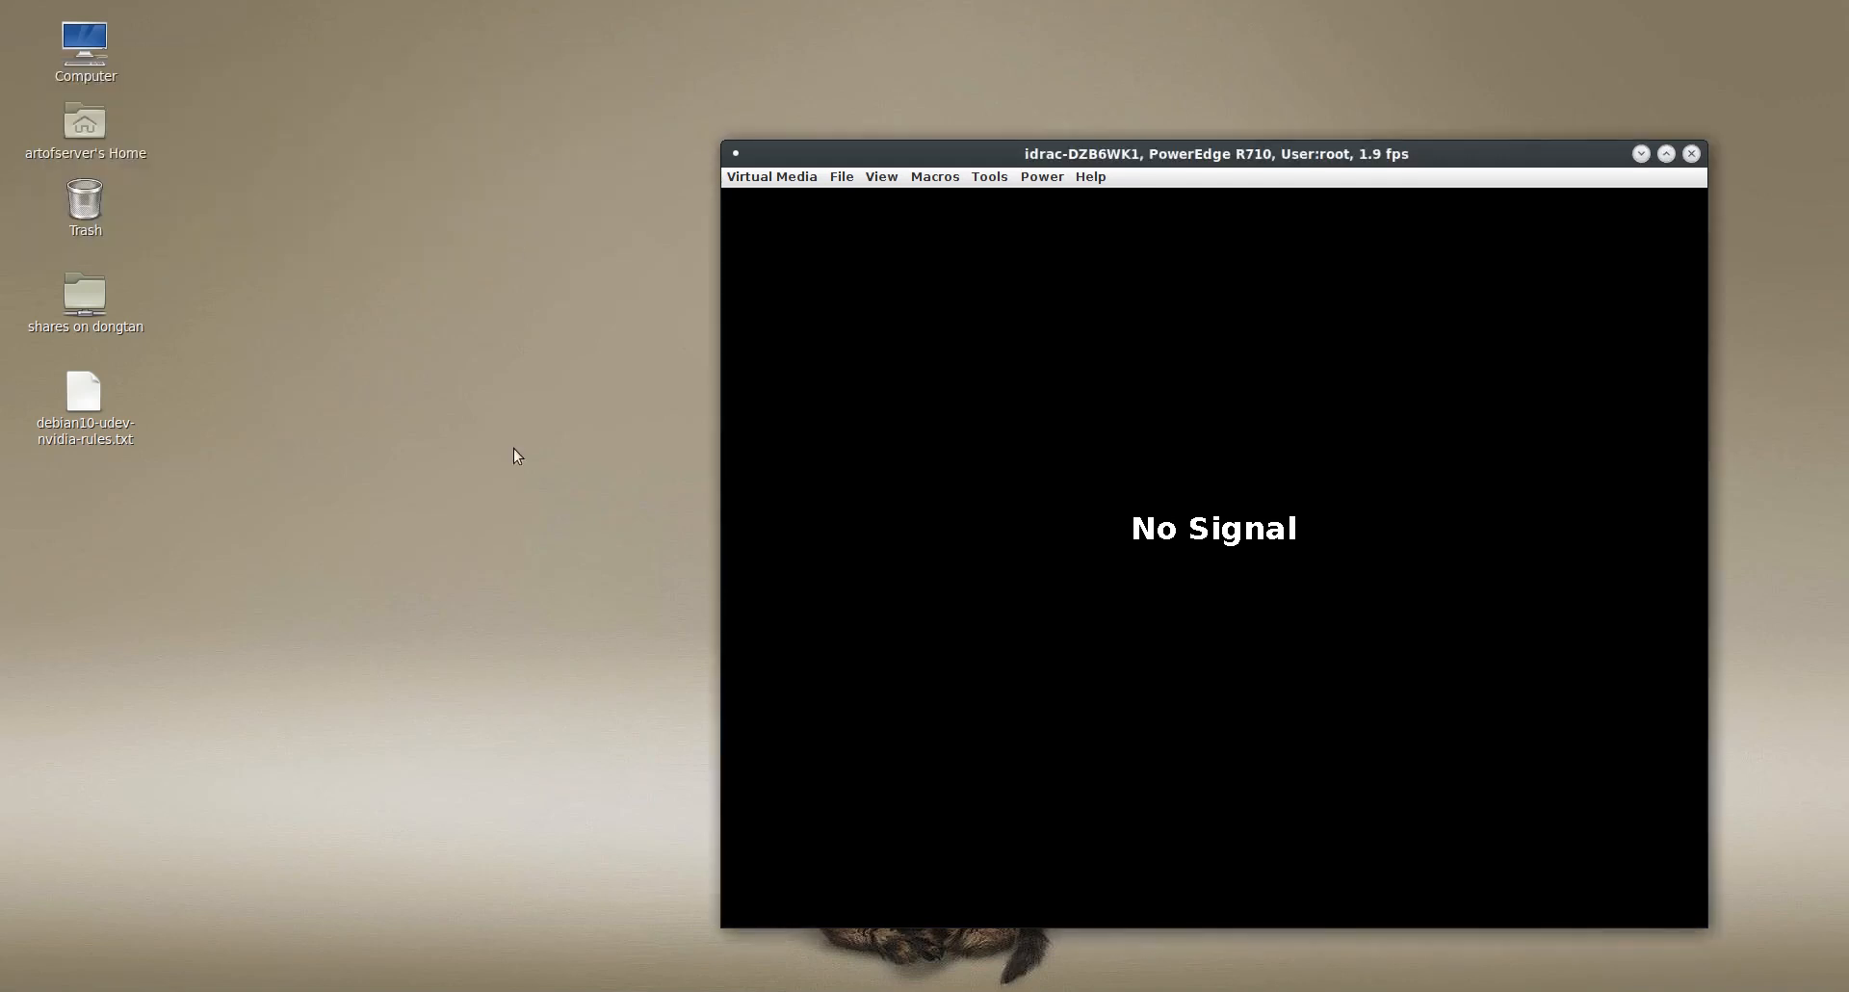
pyautogui.moveTo(1159, 154); pyautogui.dragTo(885, 96)
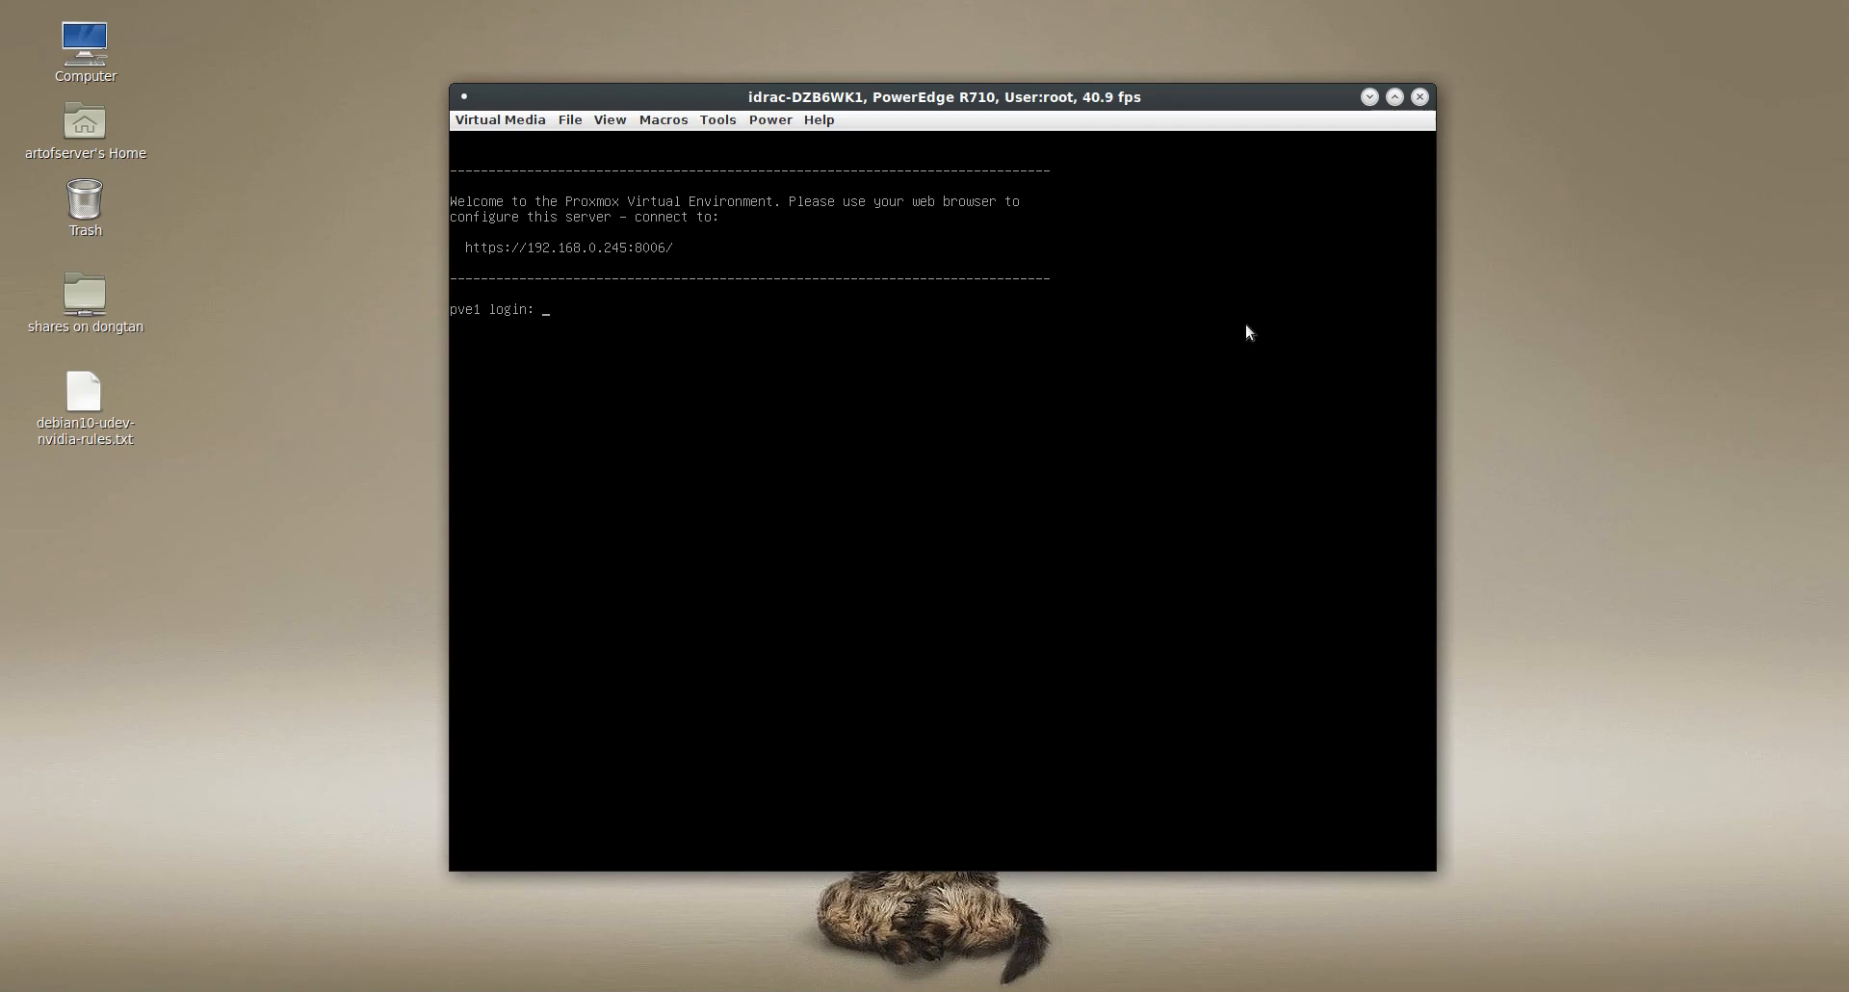
pyautogui.moveTo(1103, 107); pyautogui.dragTo(682, 177)
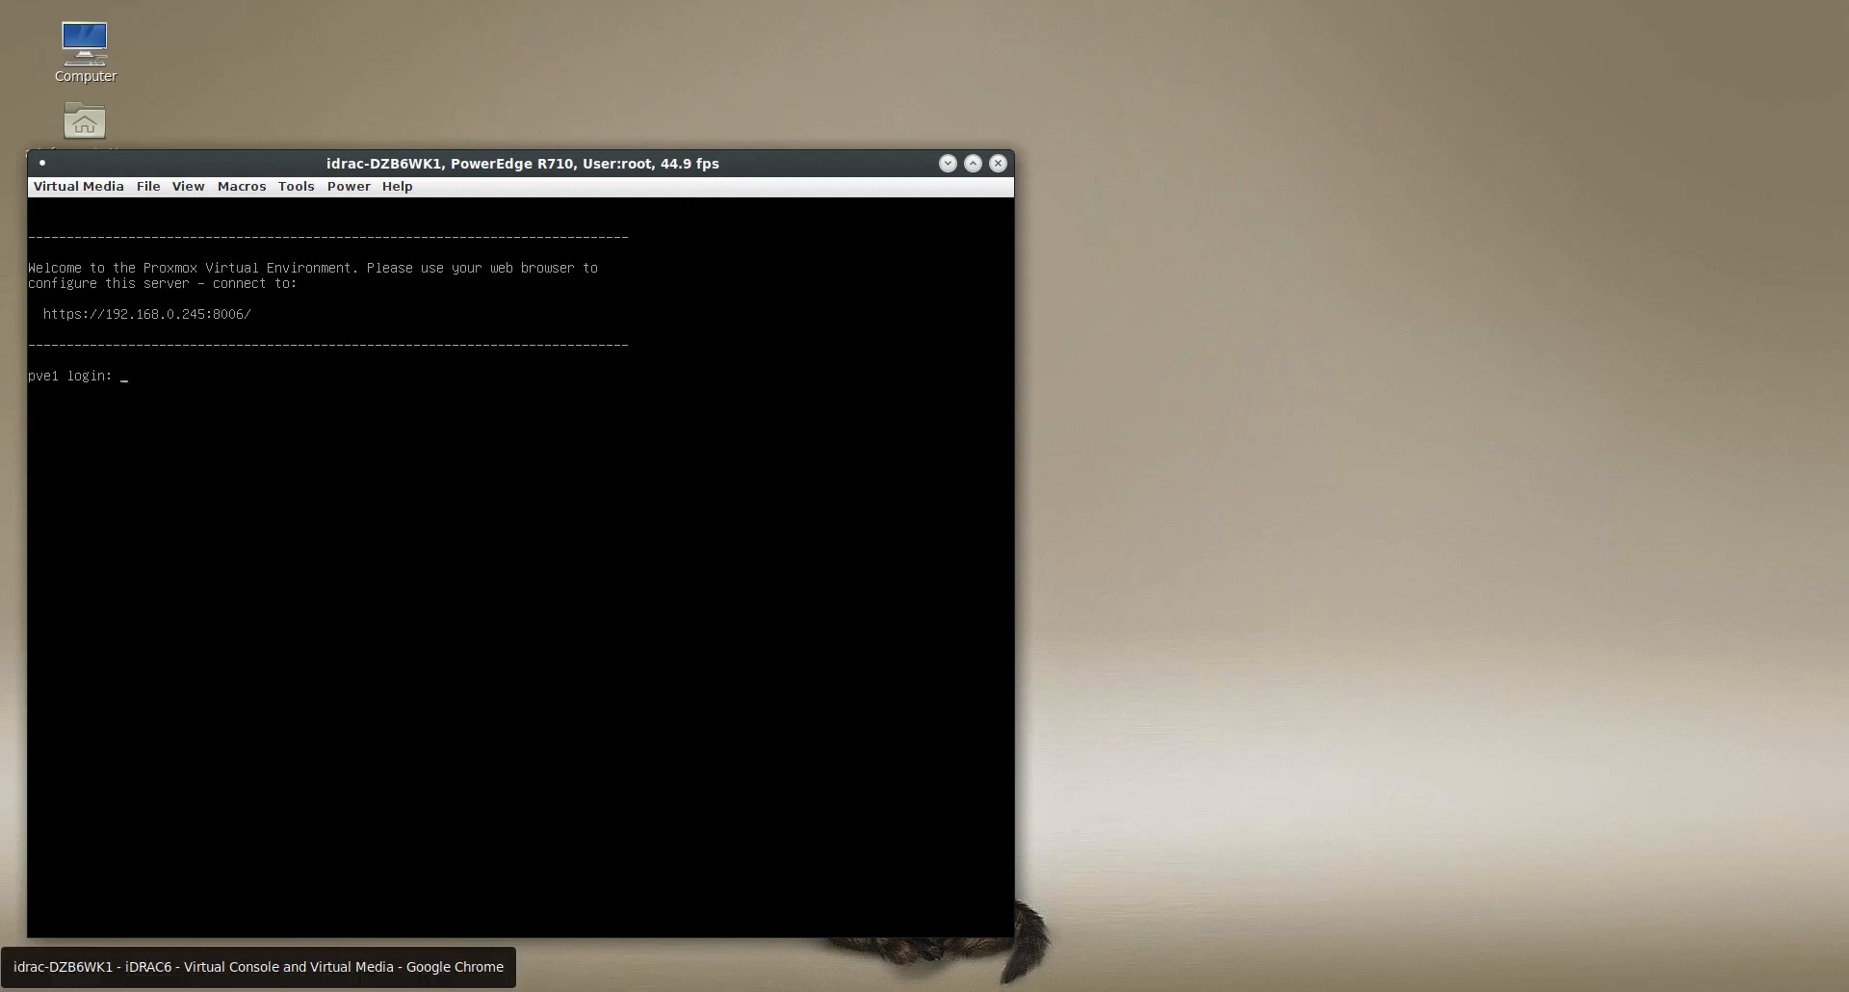
pyautogui.click(193, 991)
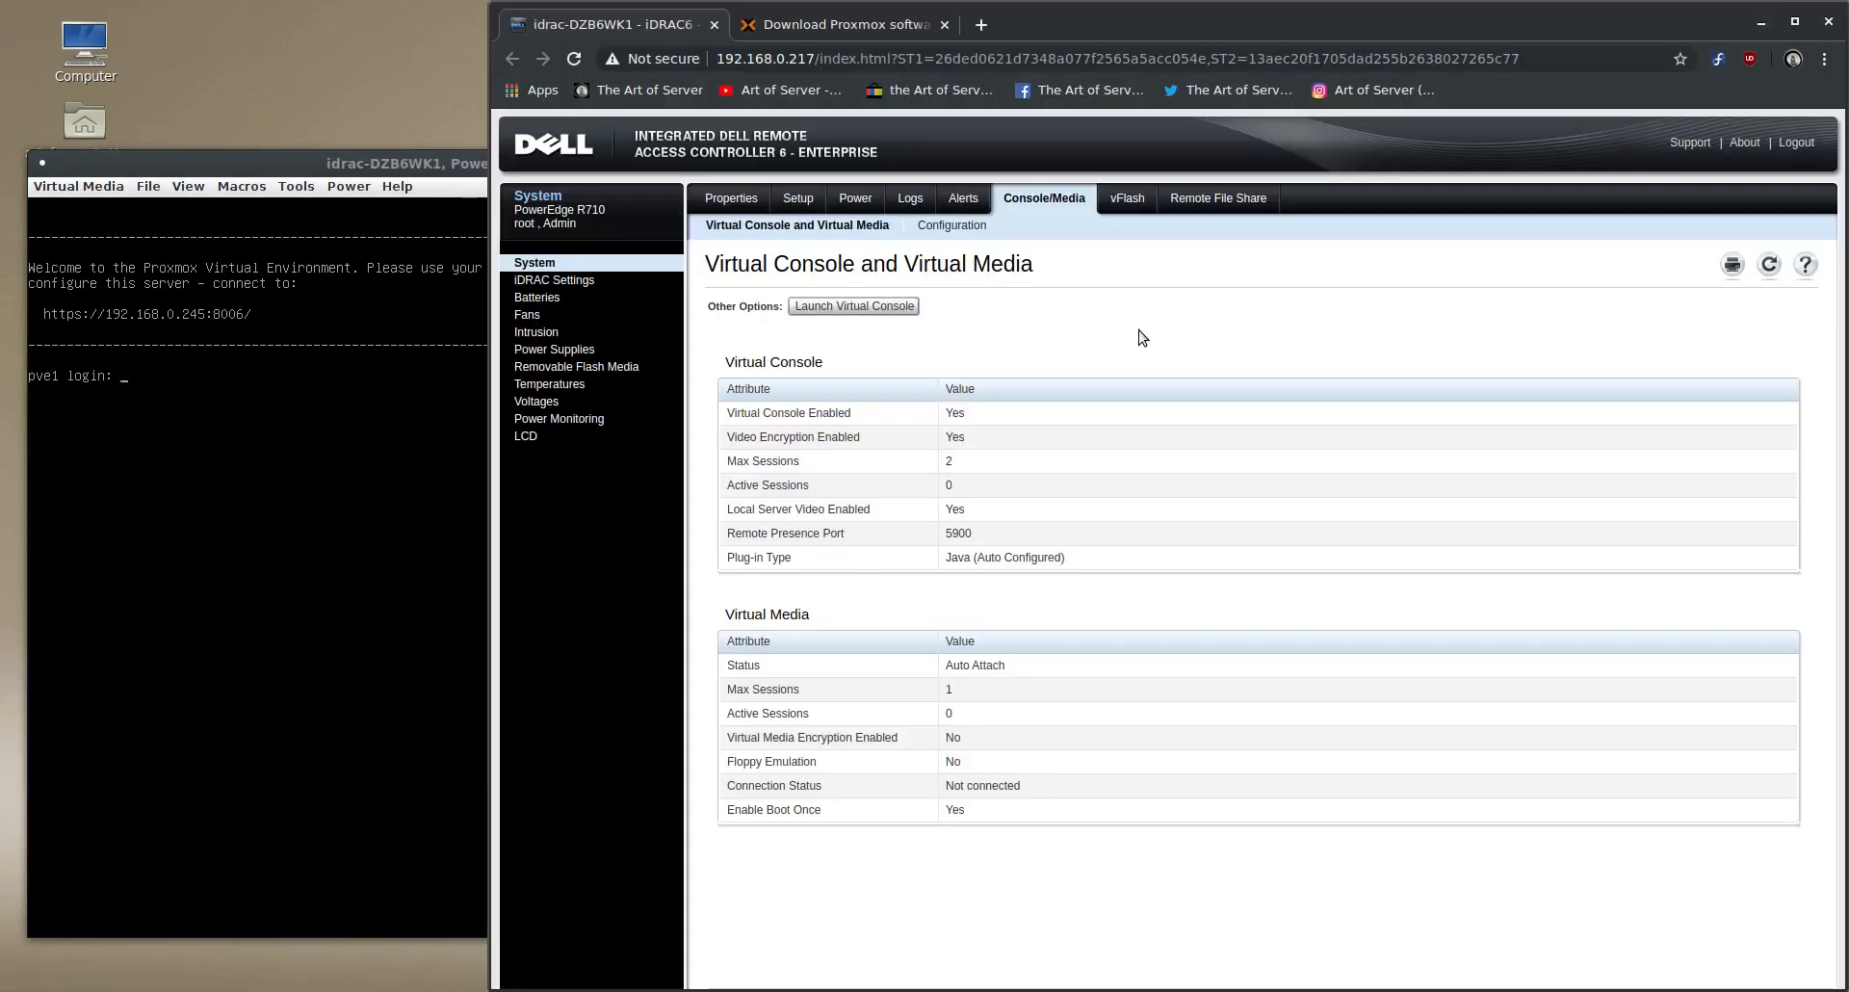
pyautogui.click(980, 25)
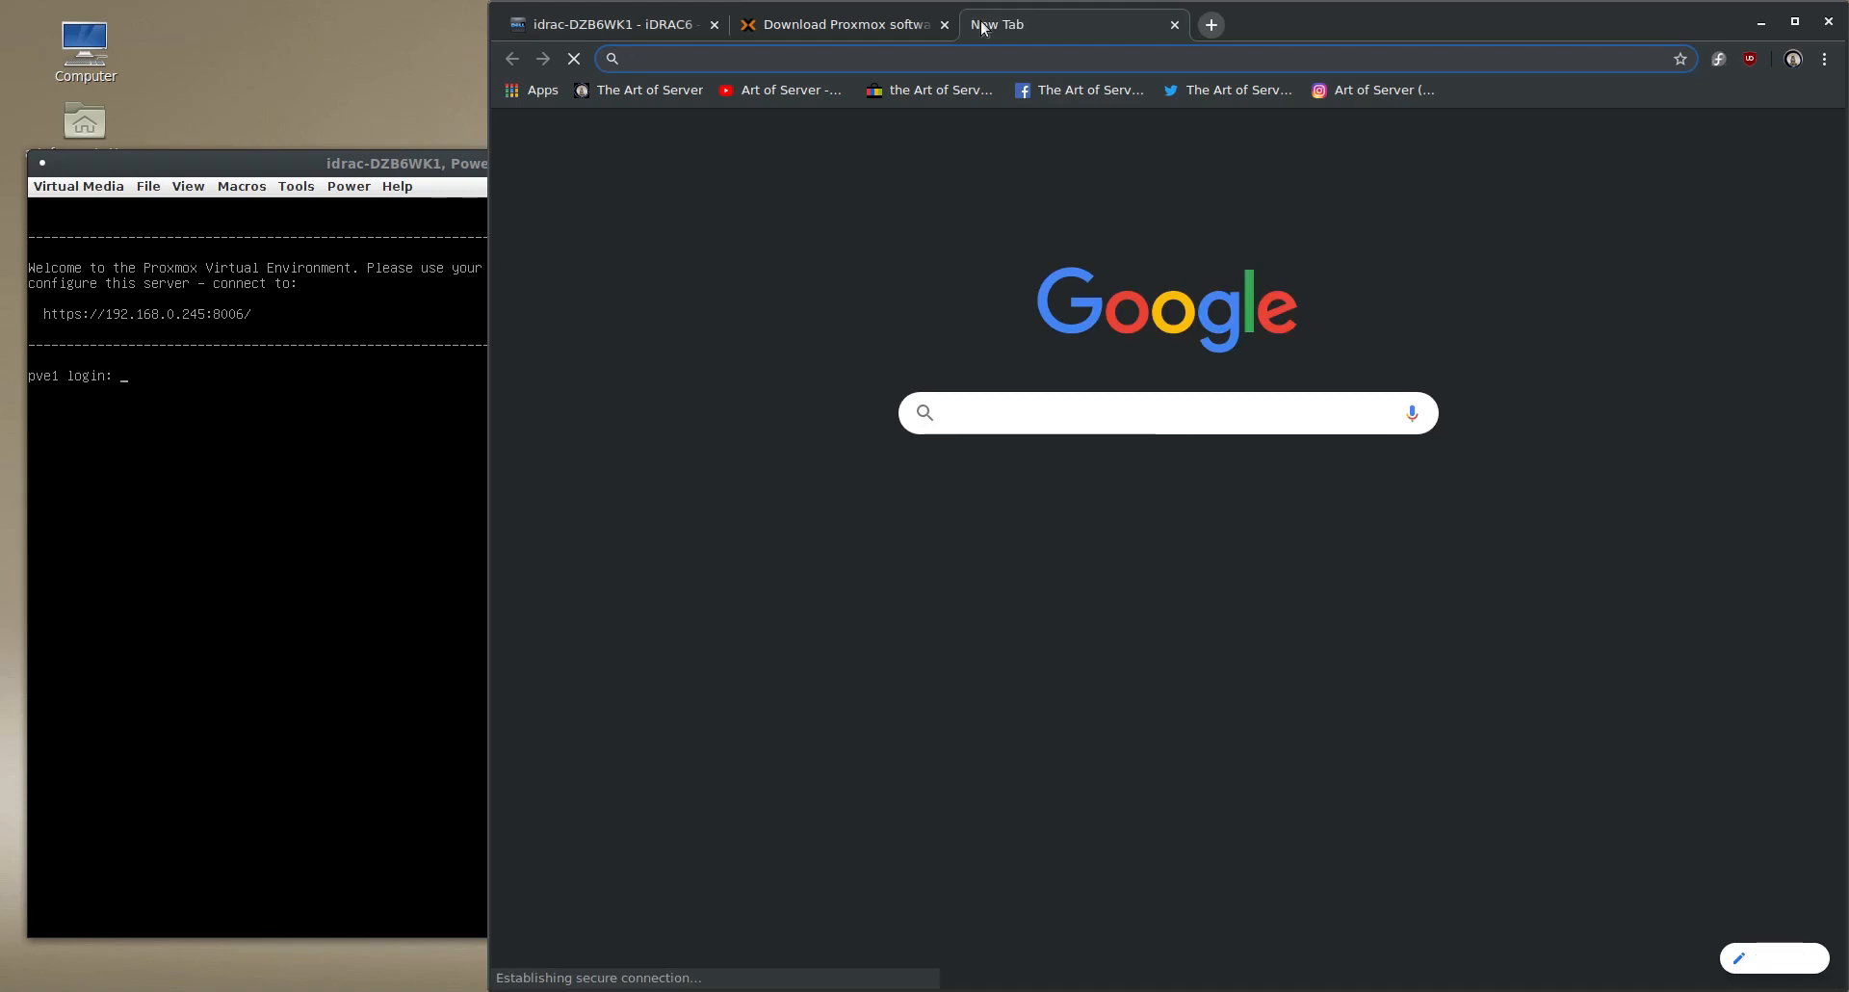
pyautogui.write('https')
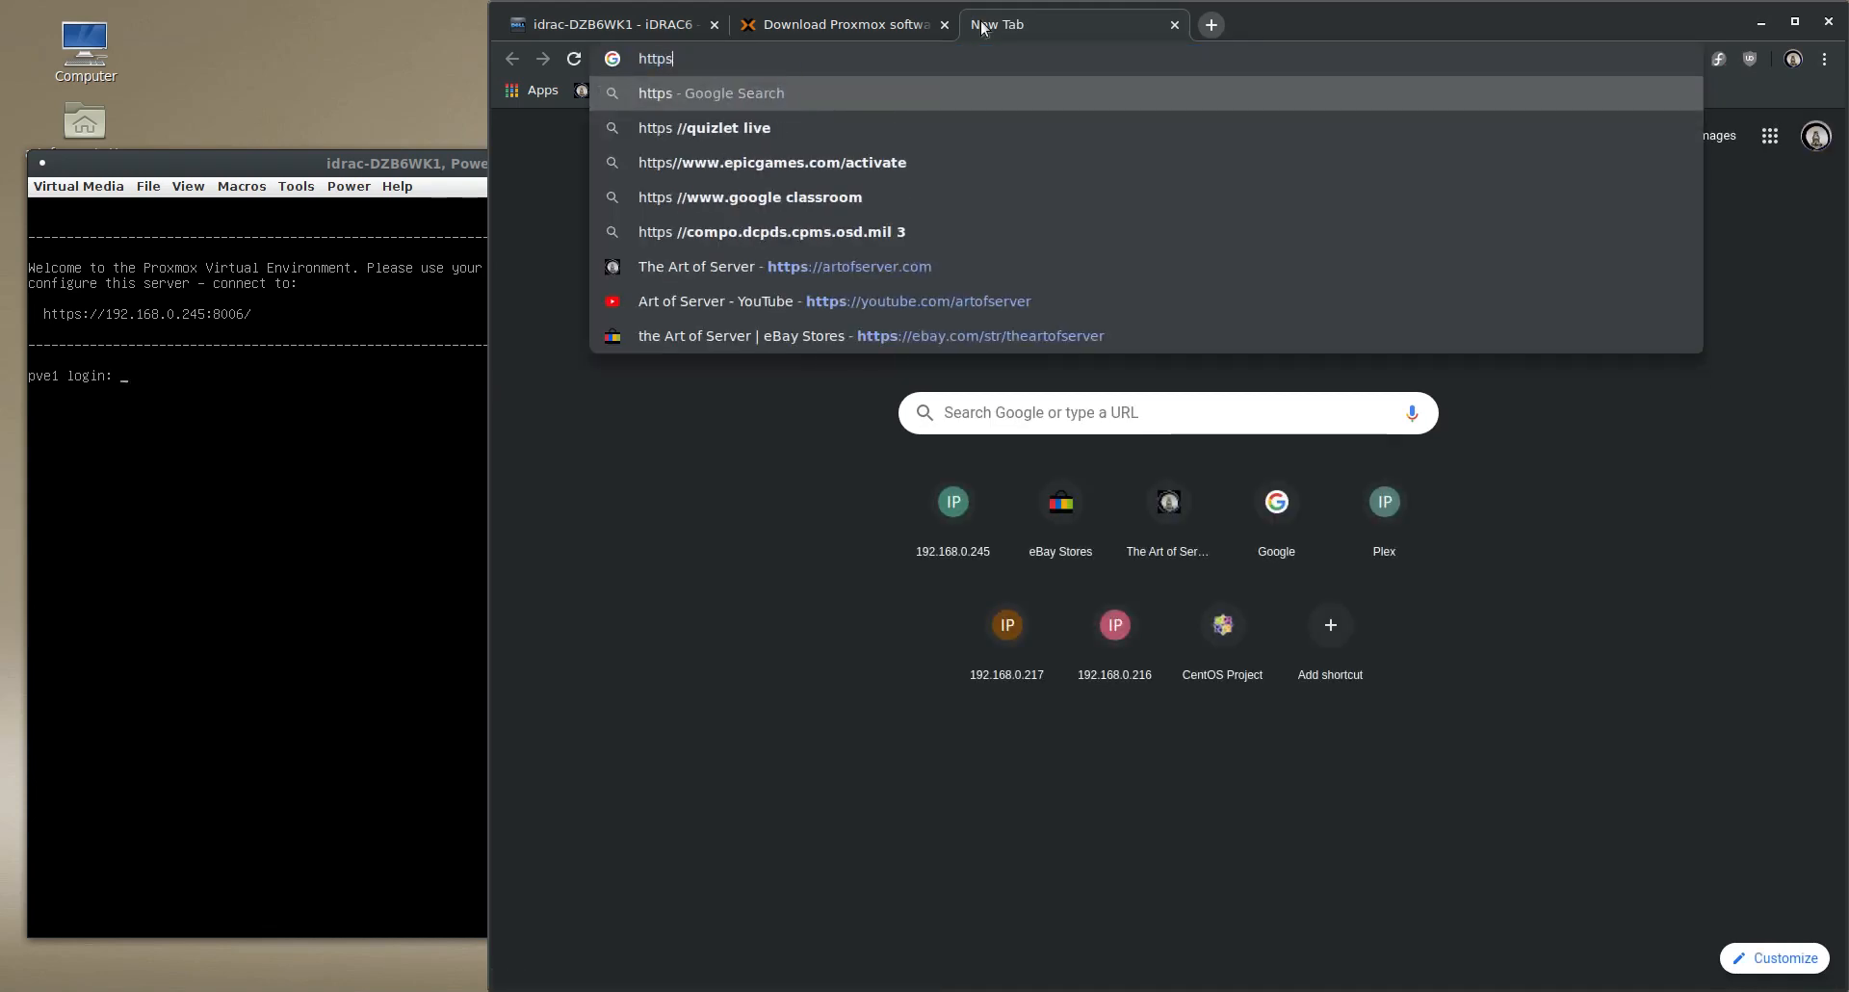
pyautogui.write('://1')
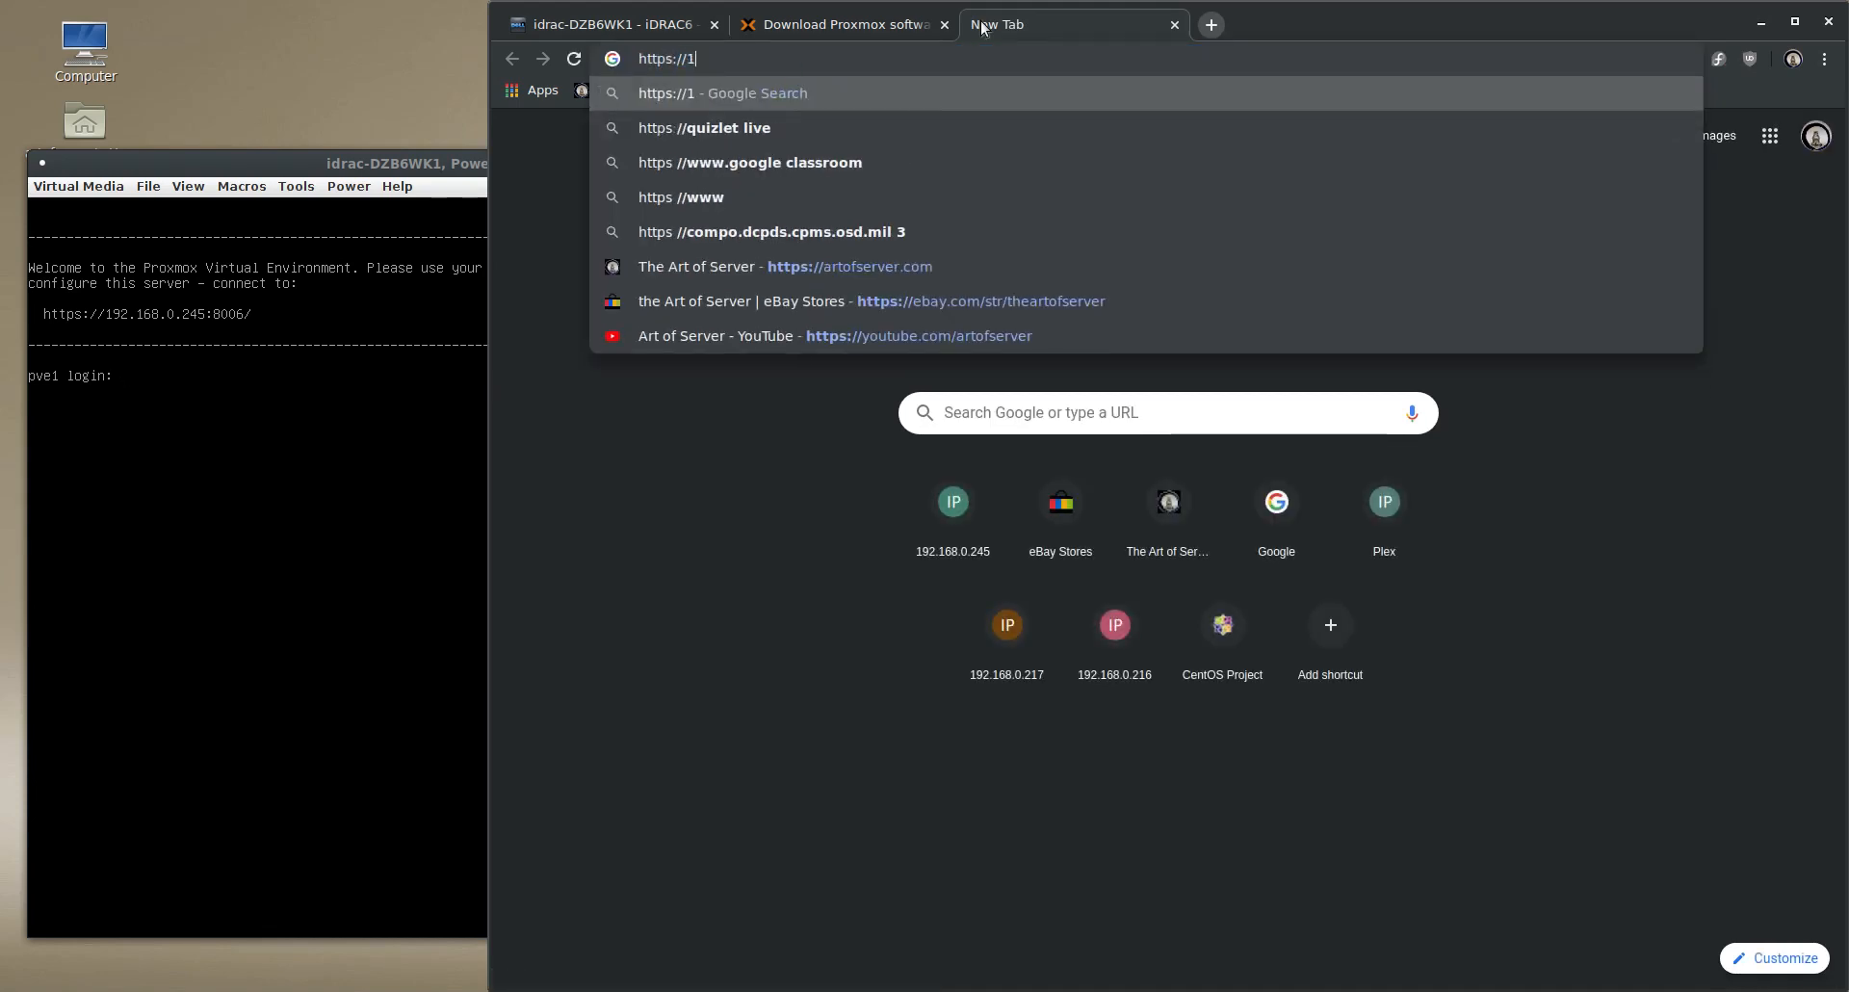
pyautogui.write('92.168.0.')
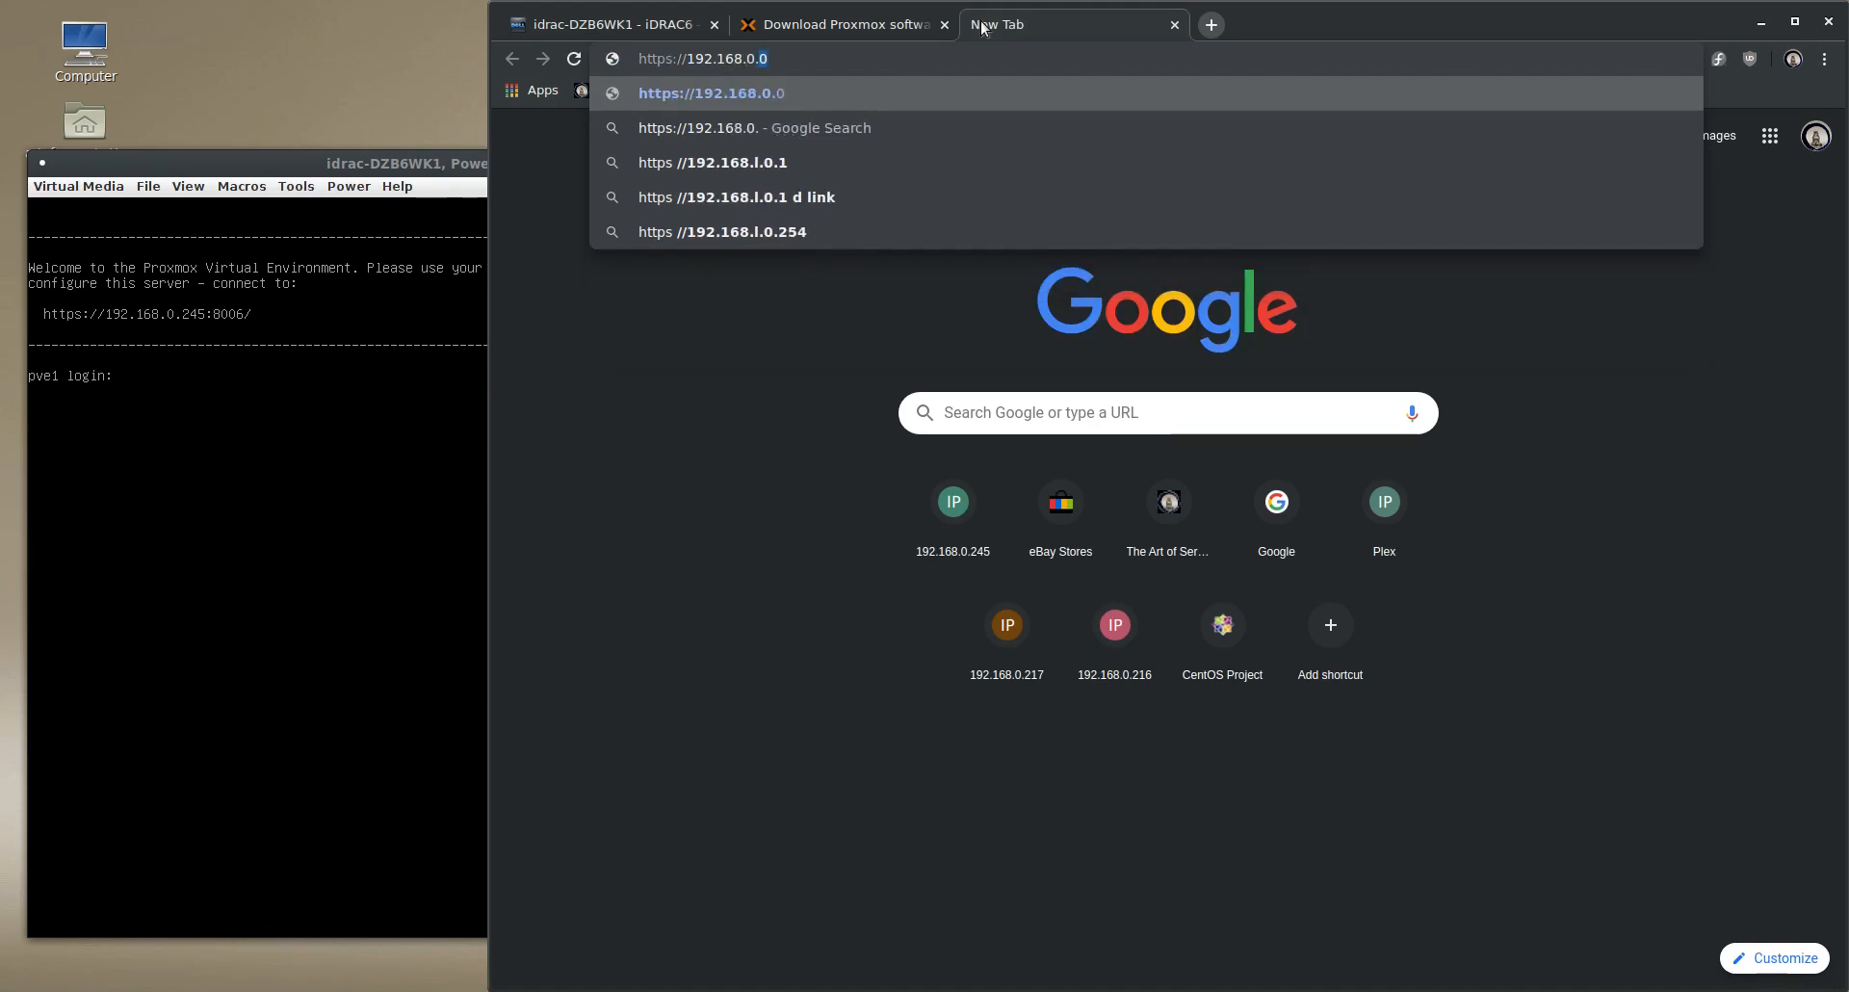
pyautogui.write('245:8006/')
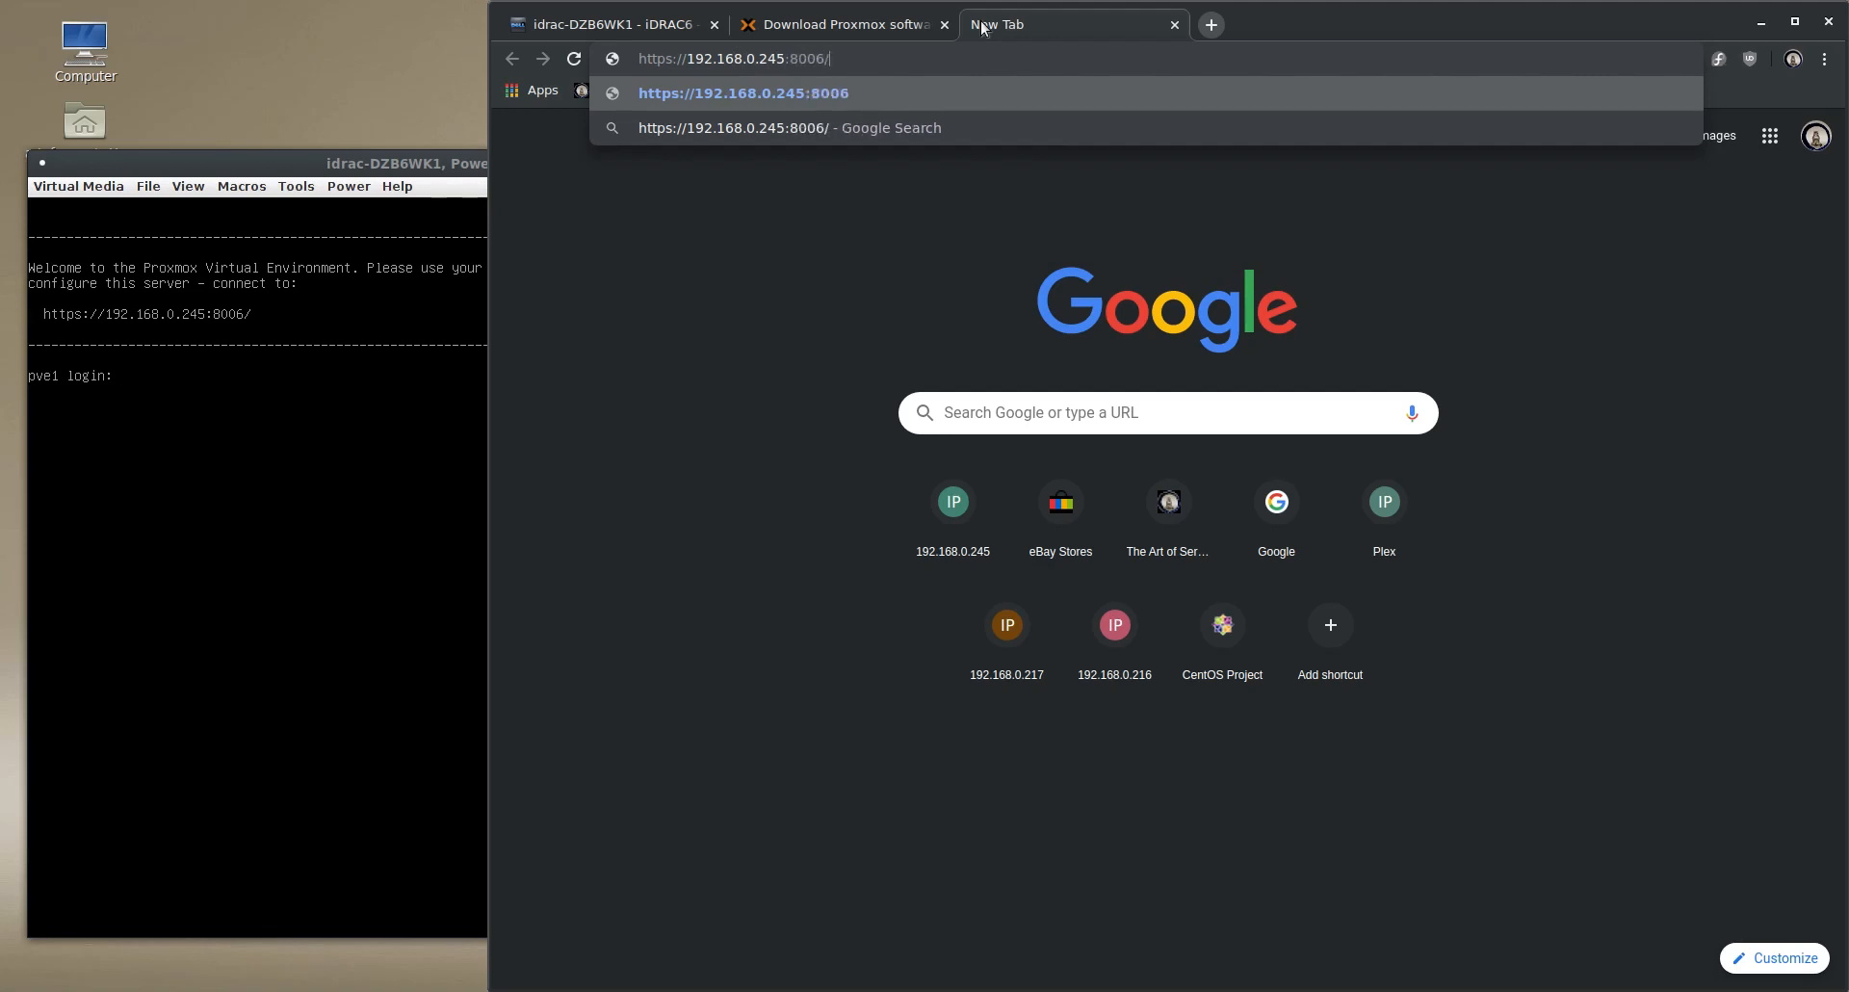
pyautogui.press('Return')
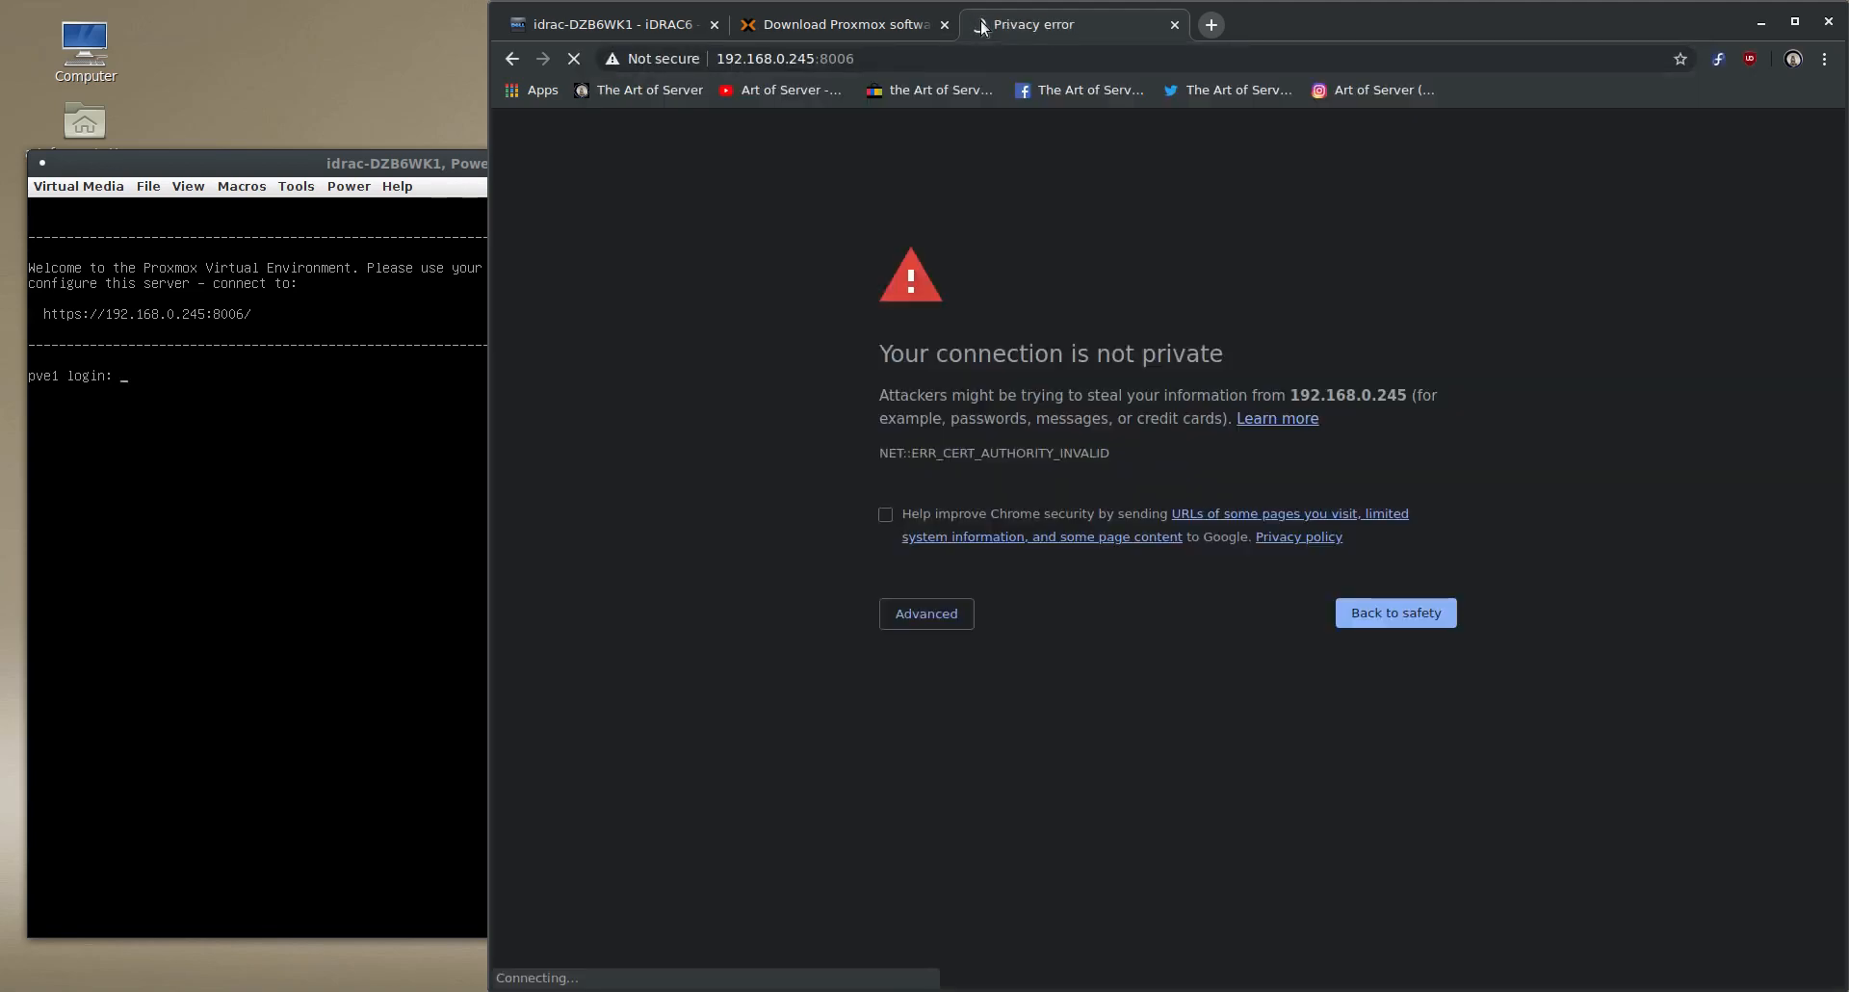
pyautogui.click(912, 613)
pyautogui.click(912, 762)
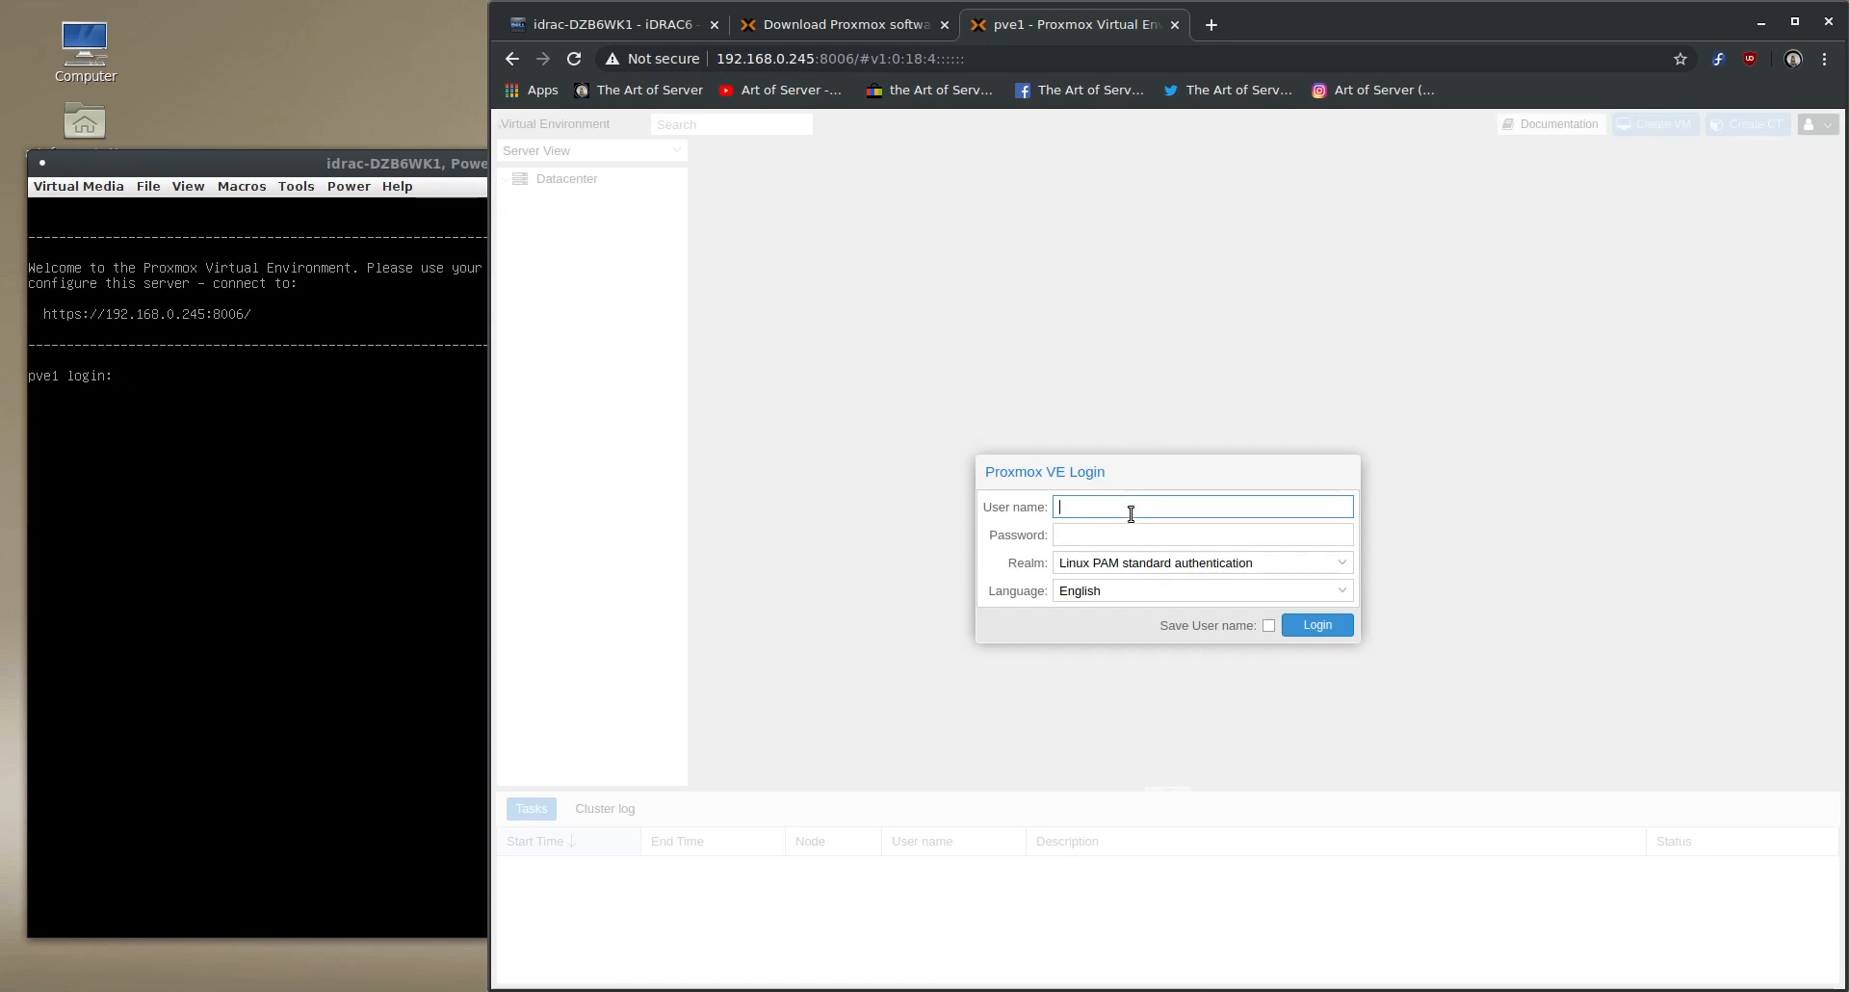
# - Log in to Proxmox VE as root with the account password and dismiss the subscription notice
pyautogui.write('root')
pyautogui.press('Tab')
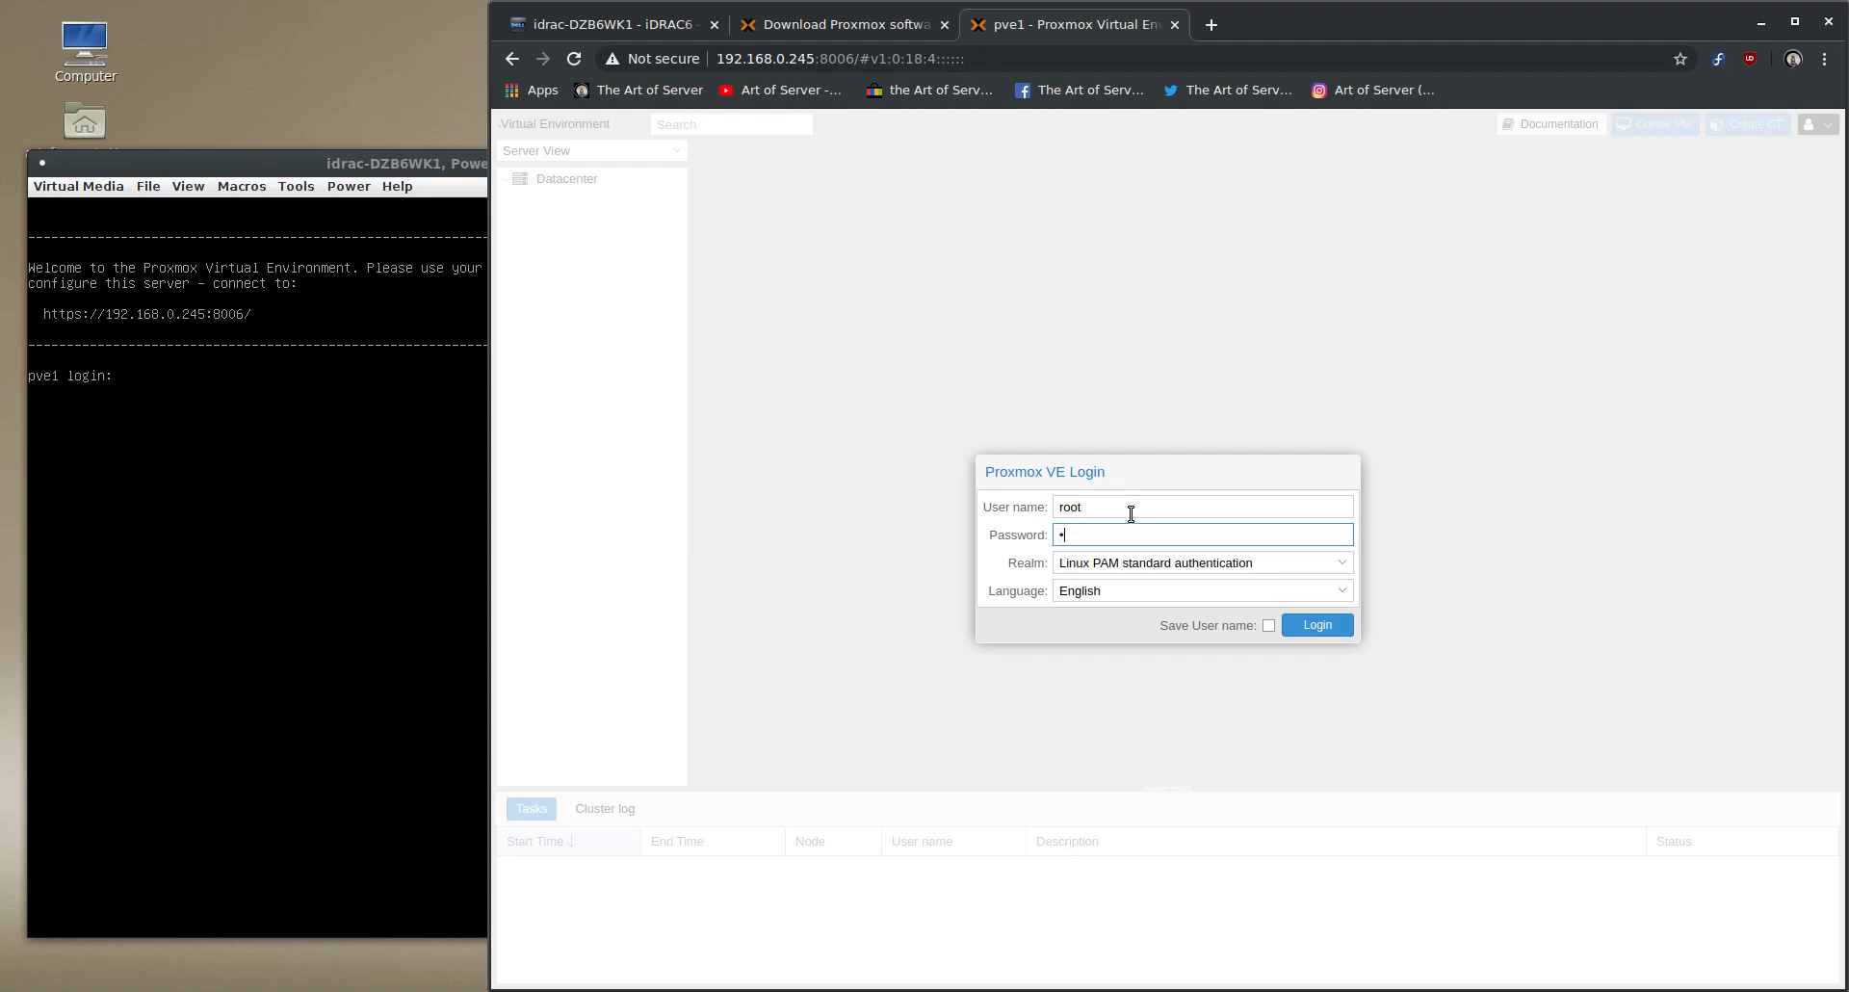
pyautogui.write('****')
pyautogui.press('Return')
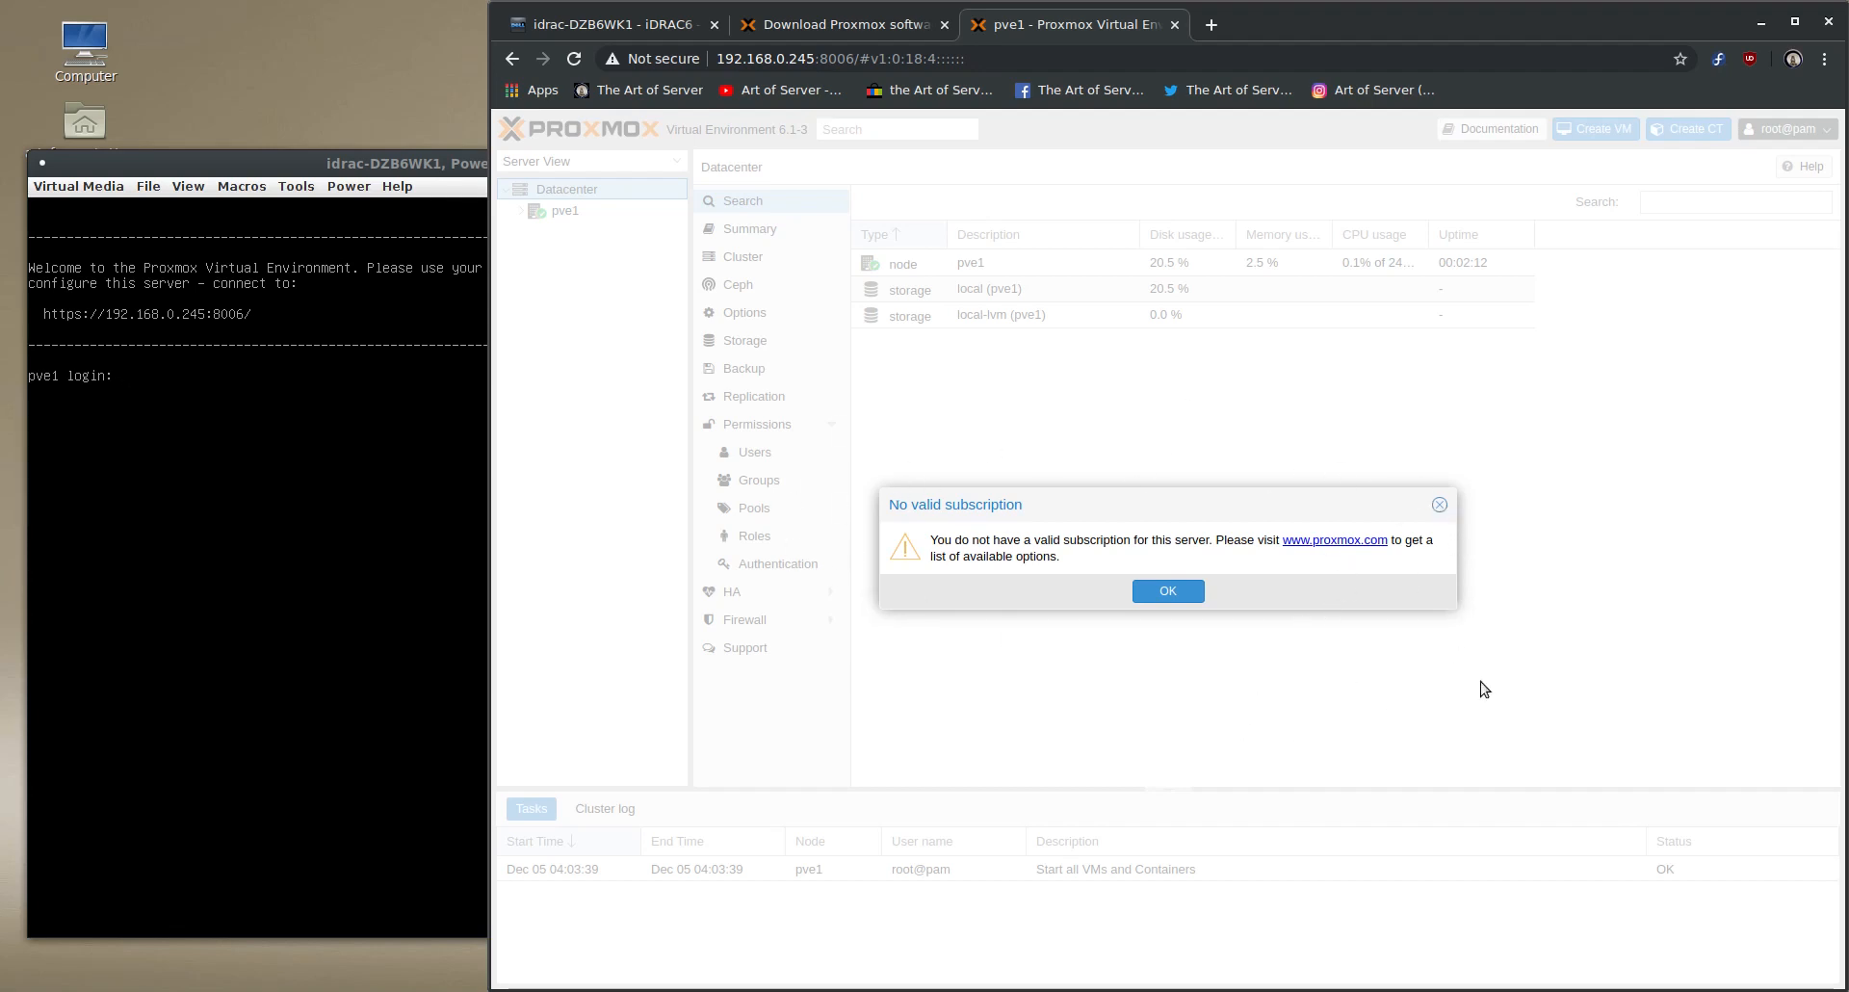
pyautogui.click(1179, 593)
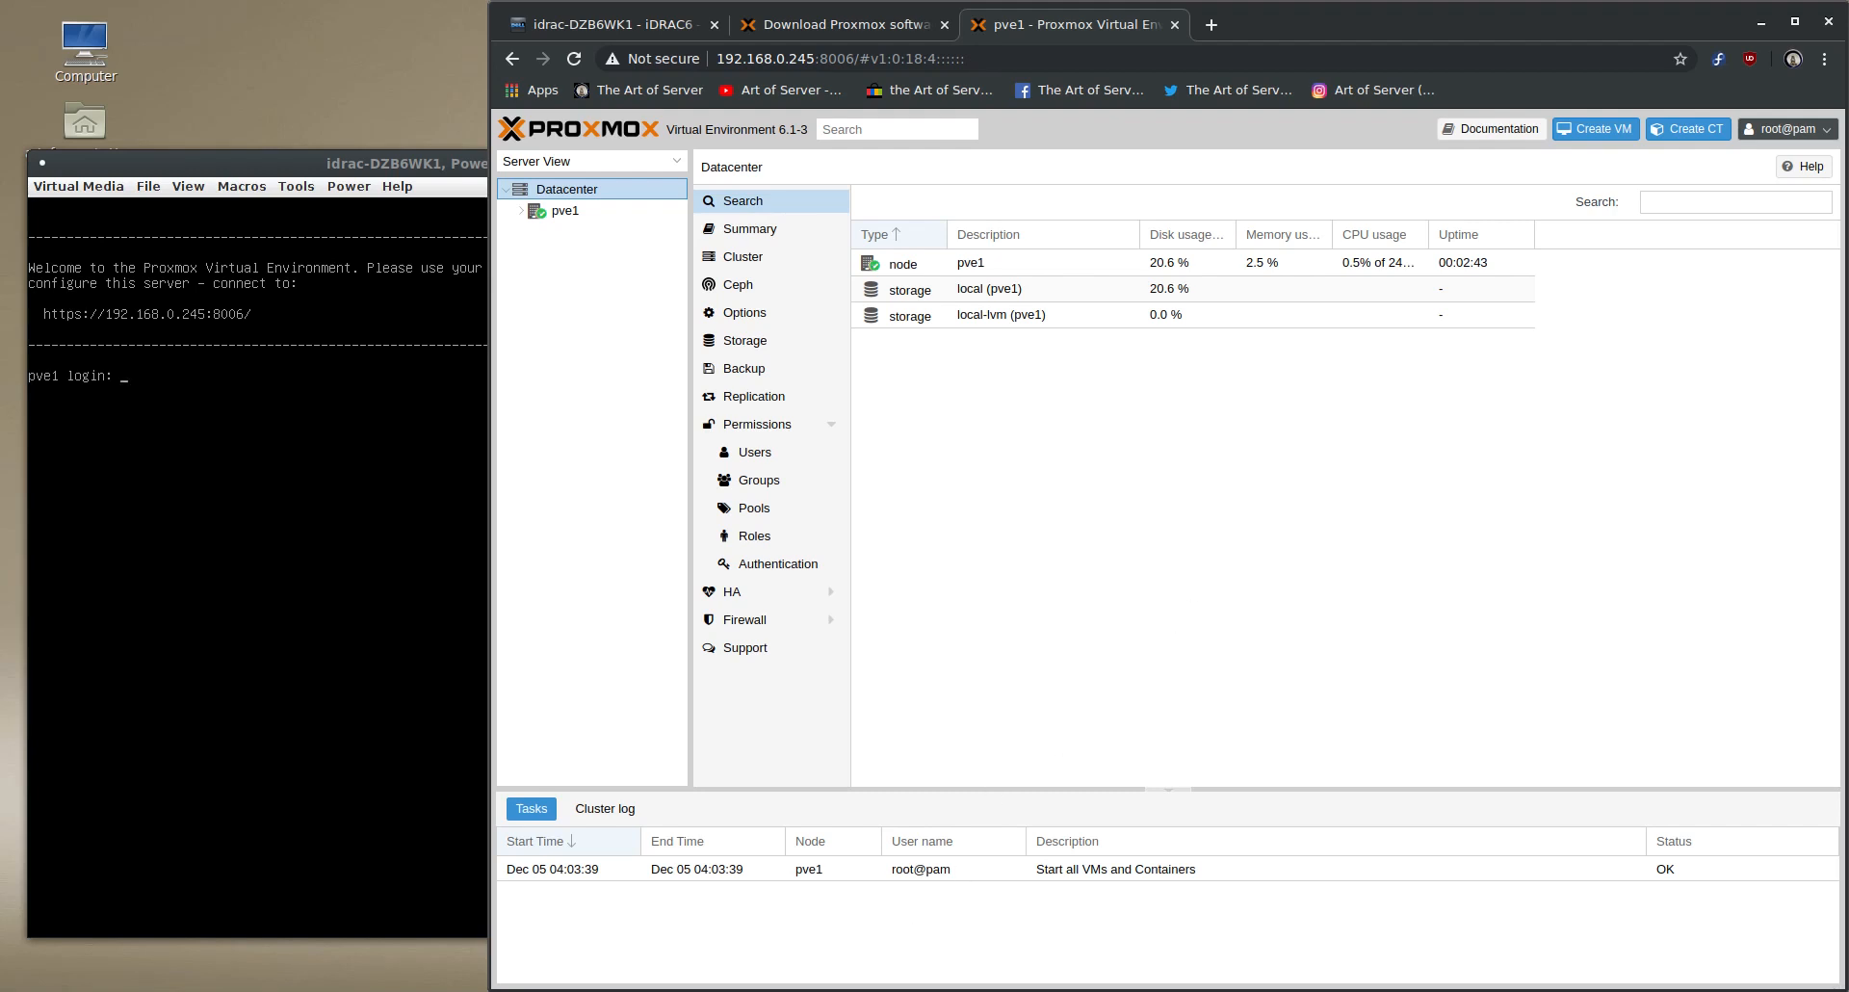
# - Switch to the pve-nag-buster GitHub page and examine its README, including the description and the install commands
pyautogui.hotkey('alt', 'Tab')
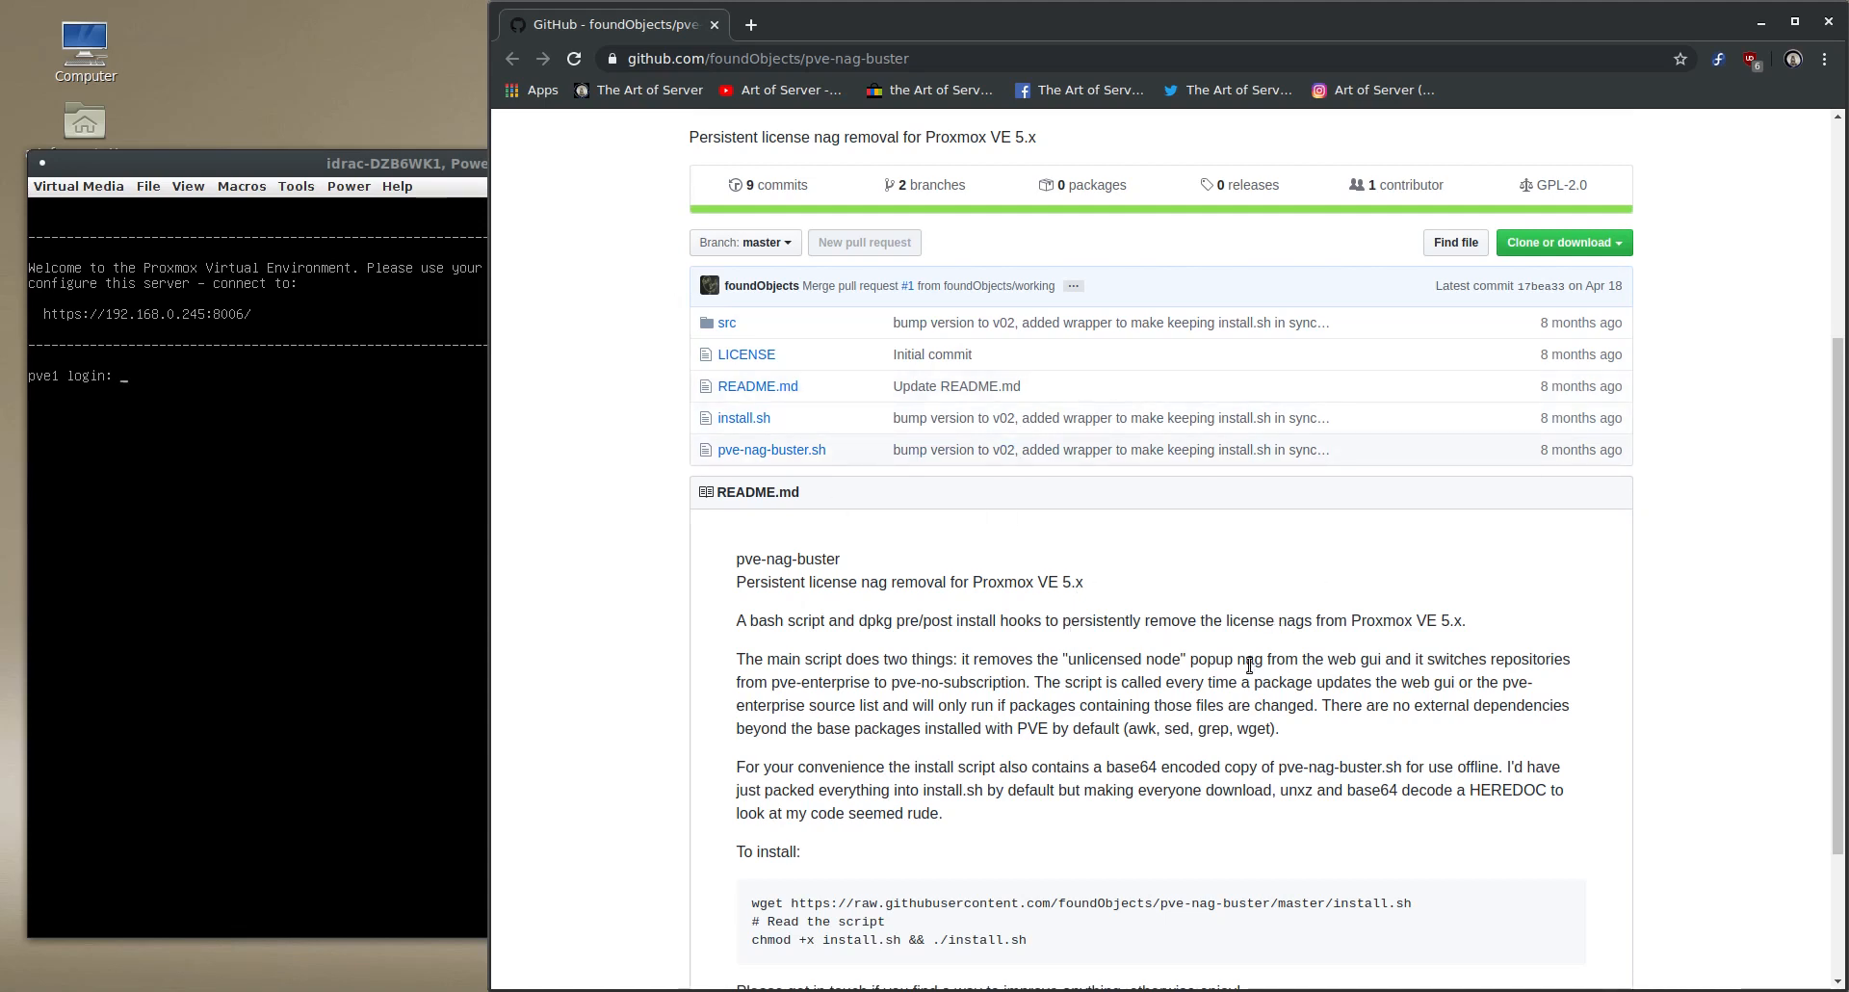
pyautogui.scroll(5, 1249, 665)
pyautogui.scroll(-3, 1252, 669)
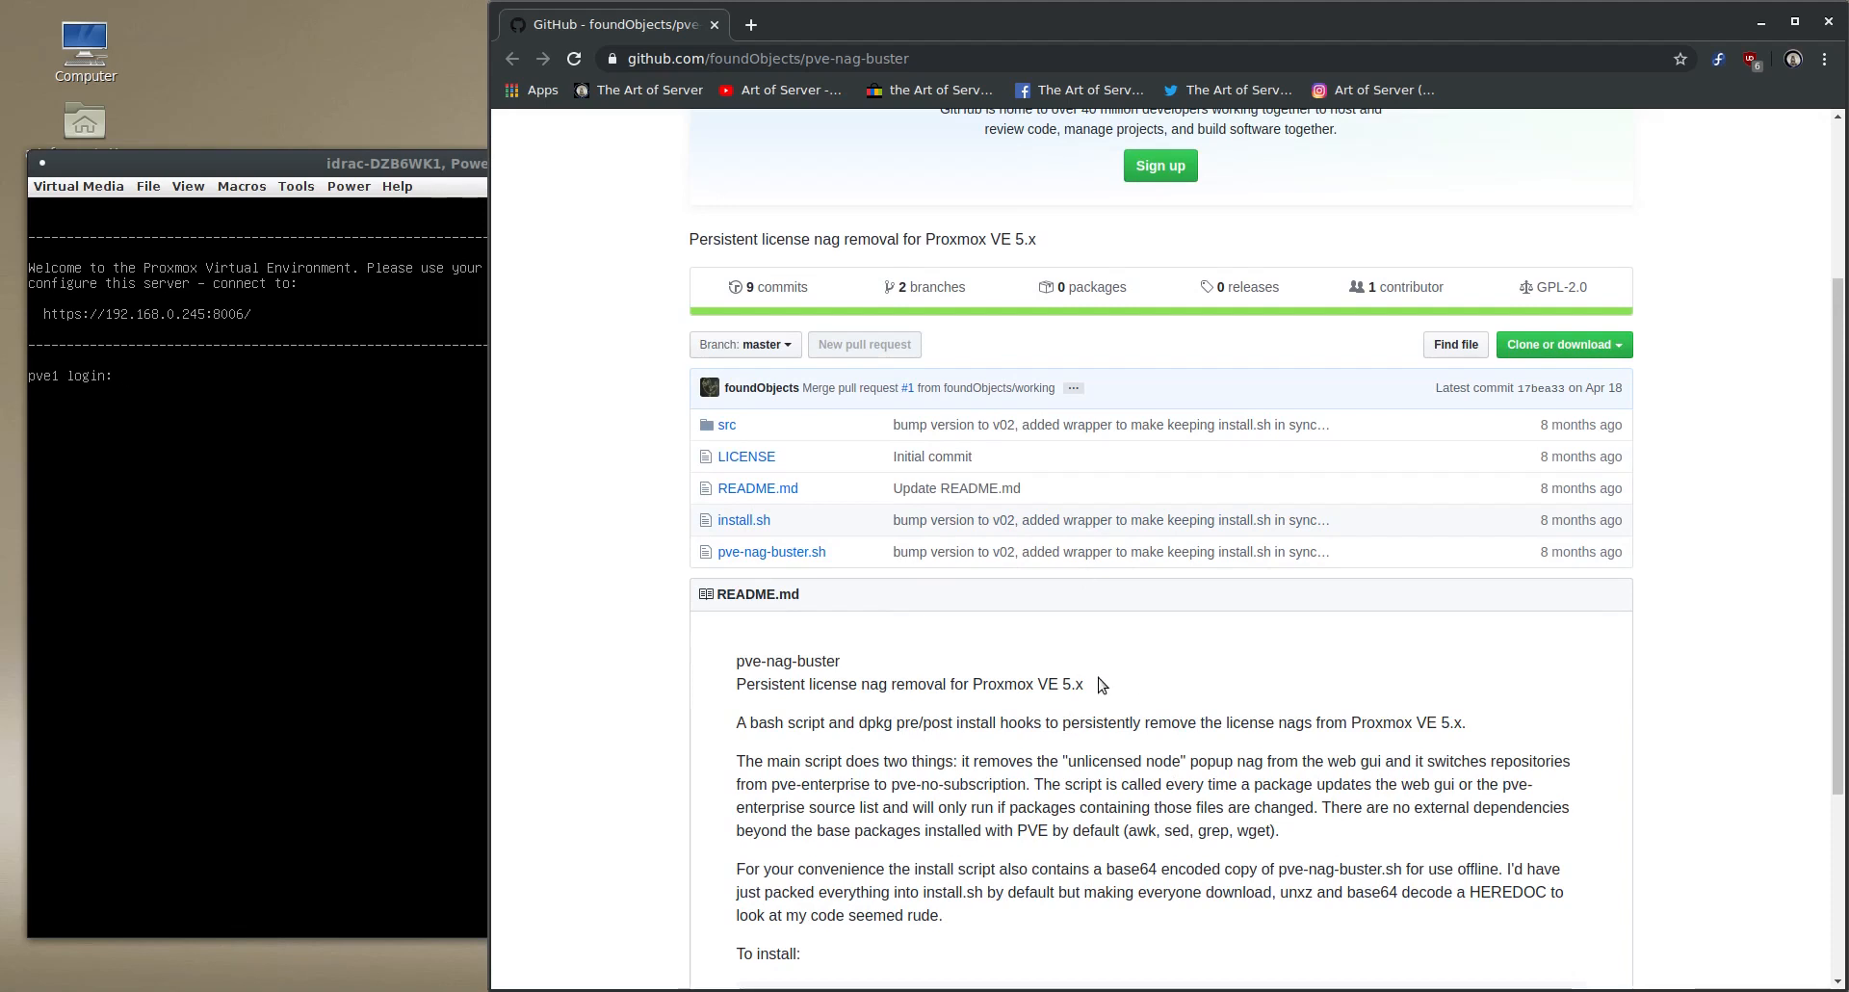
pyautogui.scroll(4, 1102, 679)
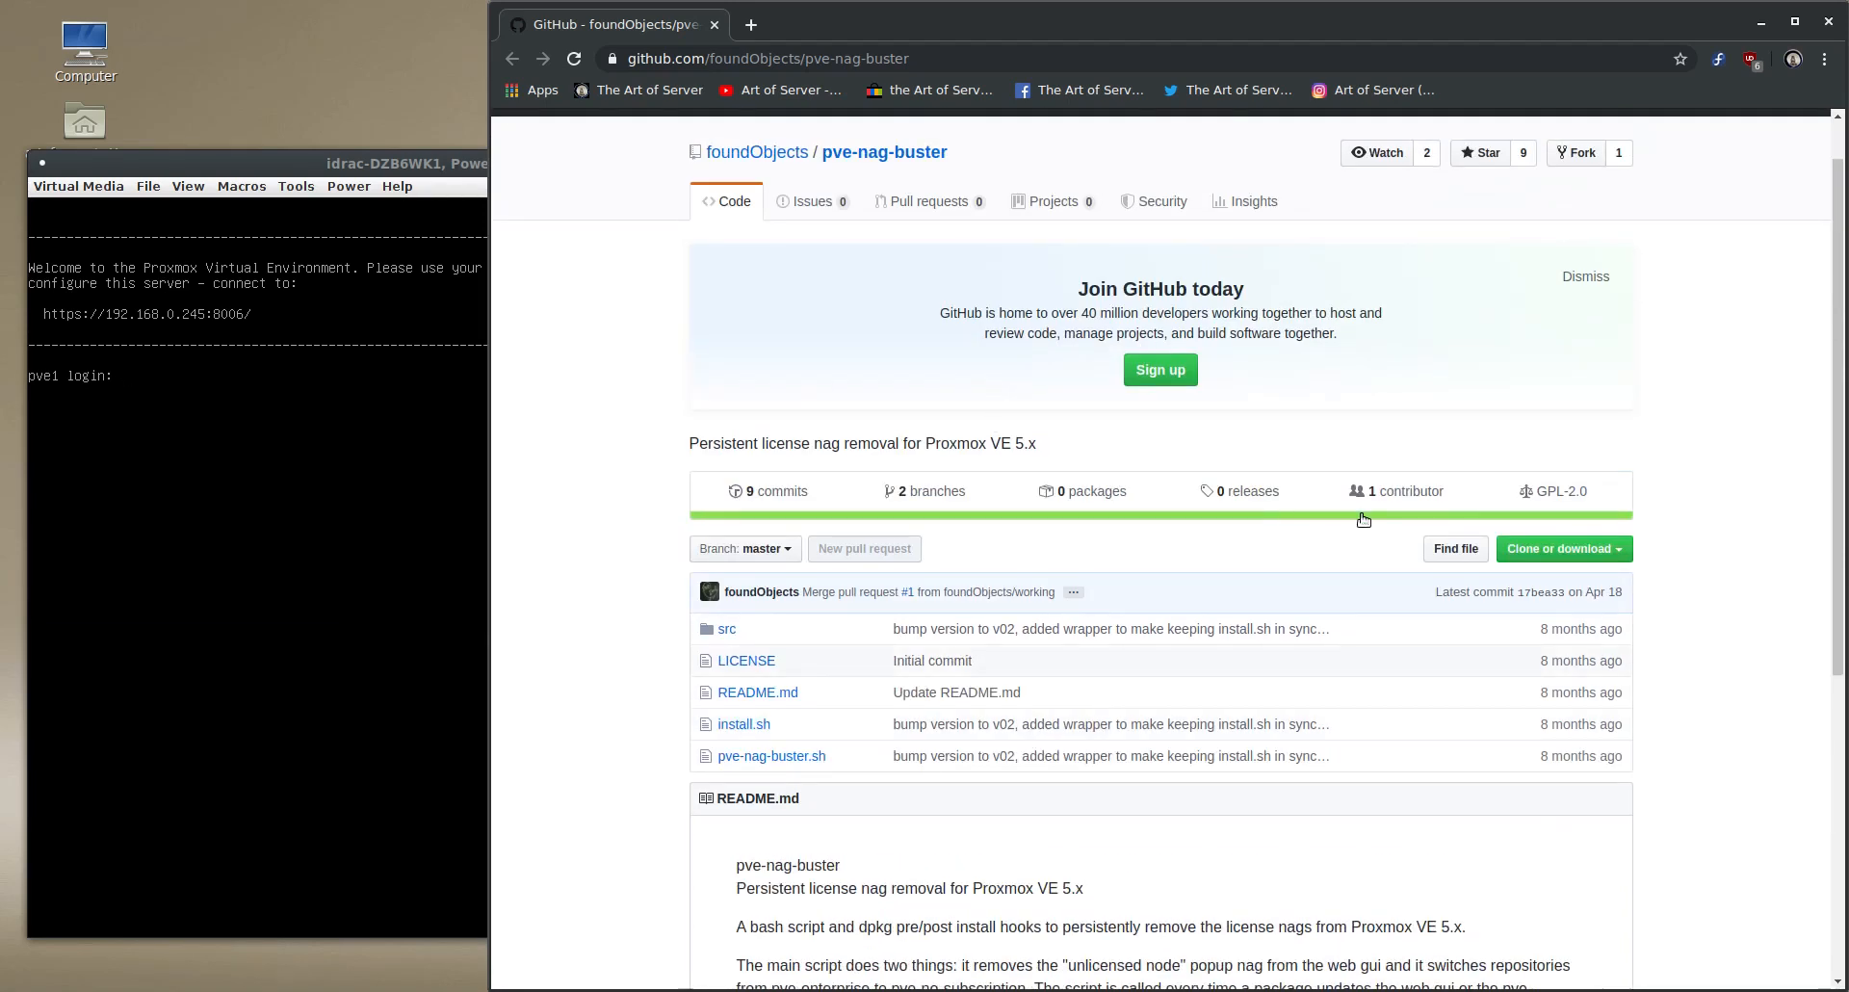
pyautogui.scroll(-6, 1356, 737)
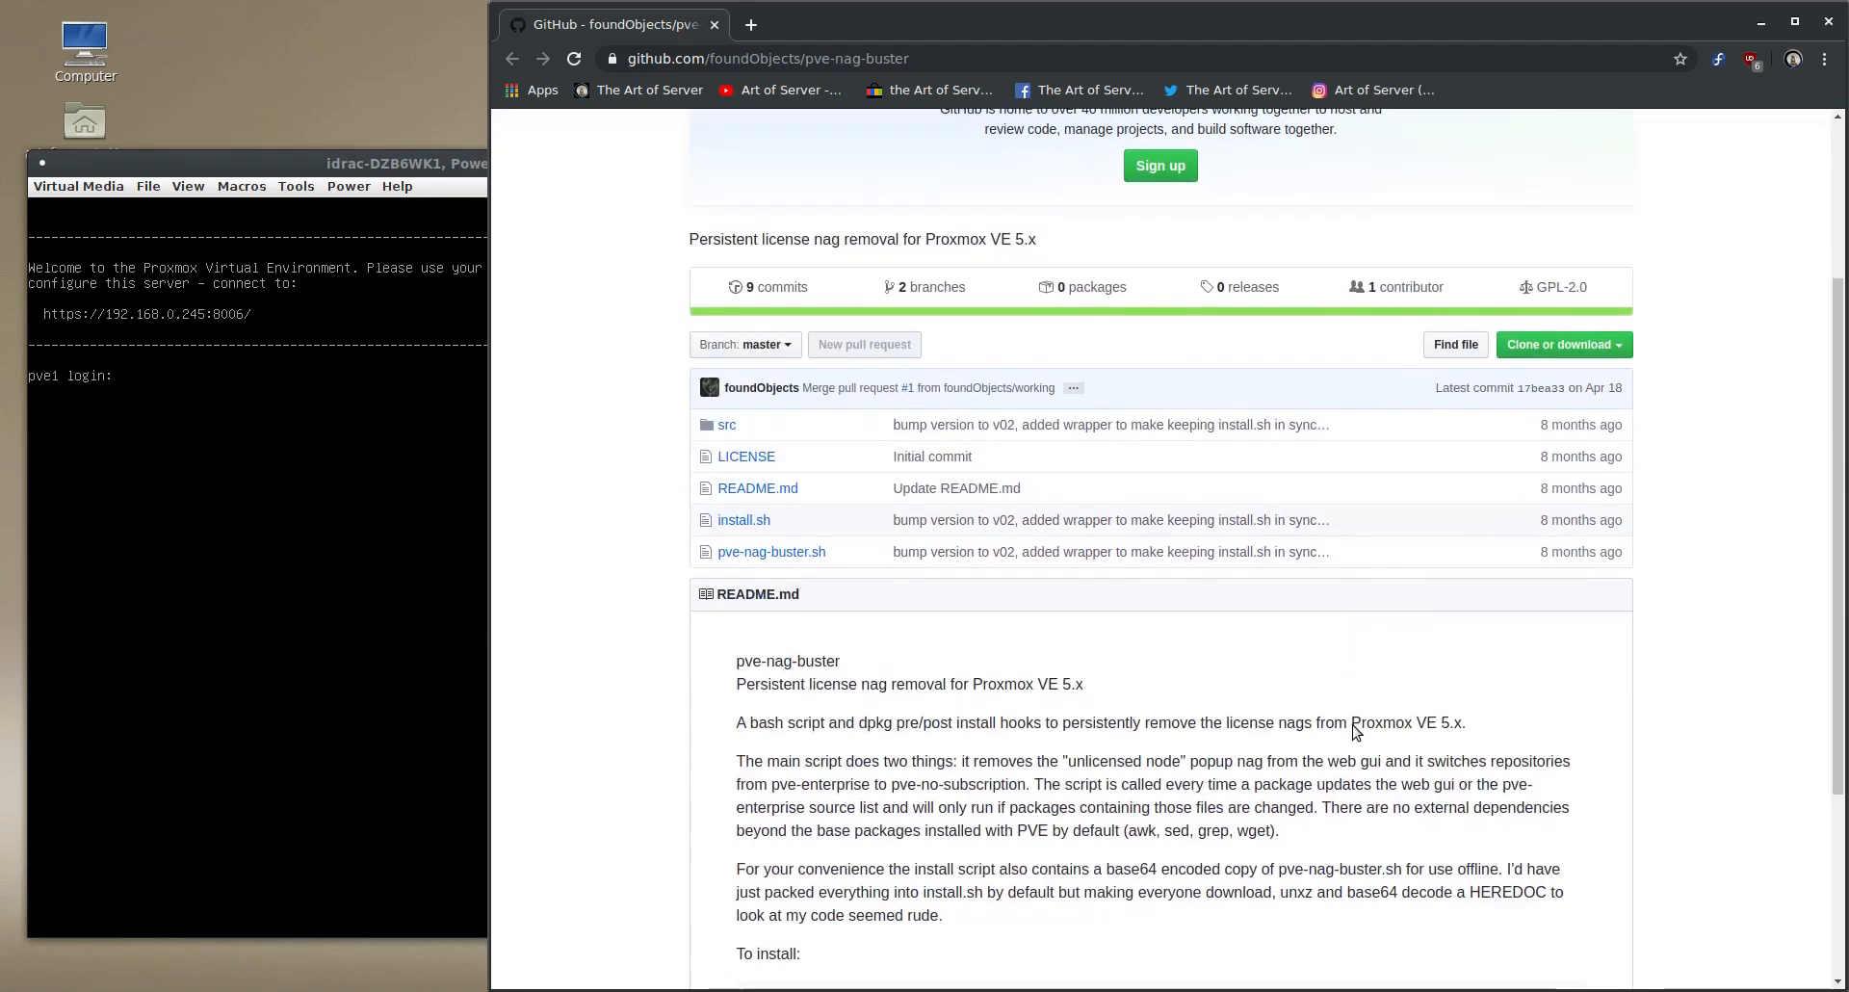
pyautogui.scroll(-4, 1140, 636)
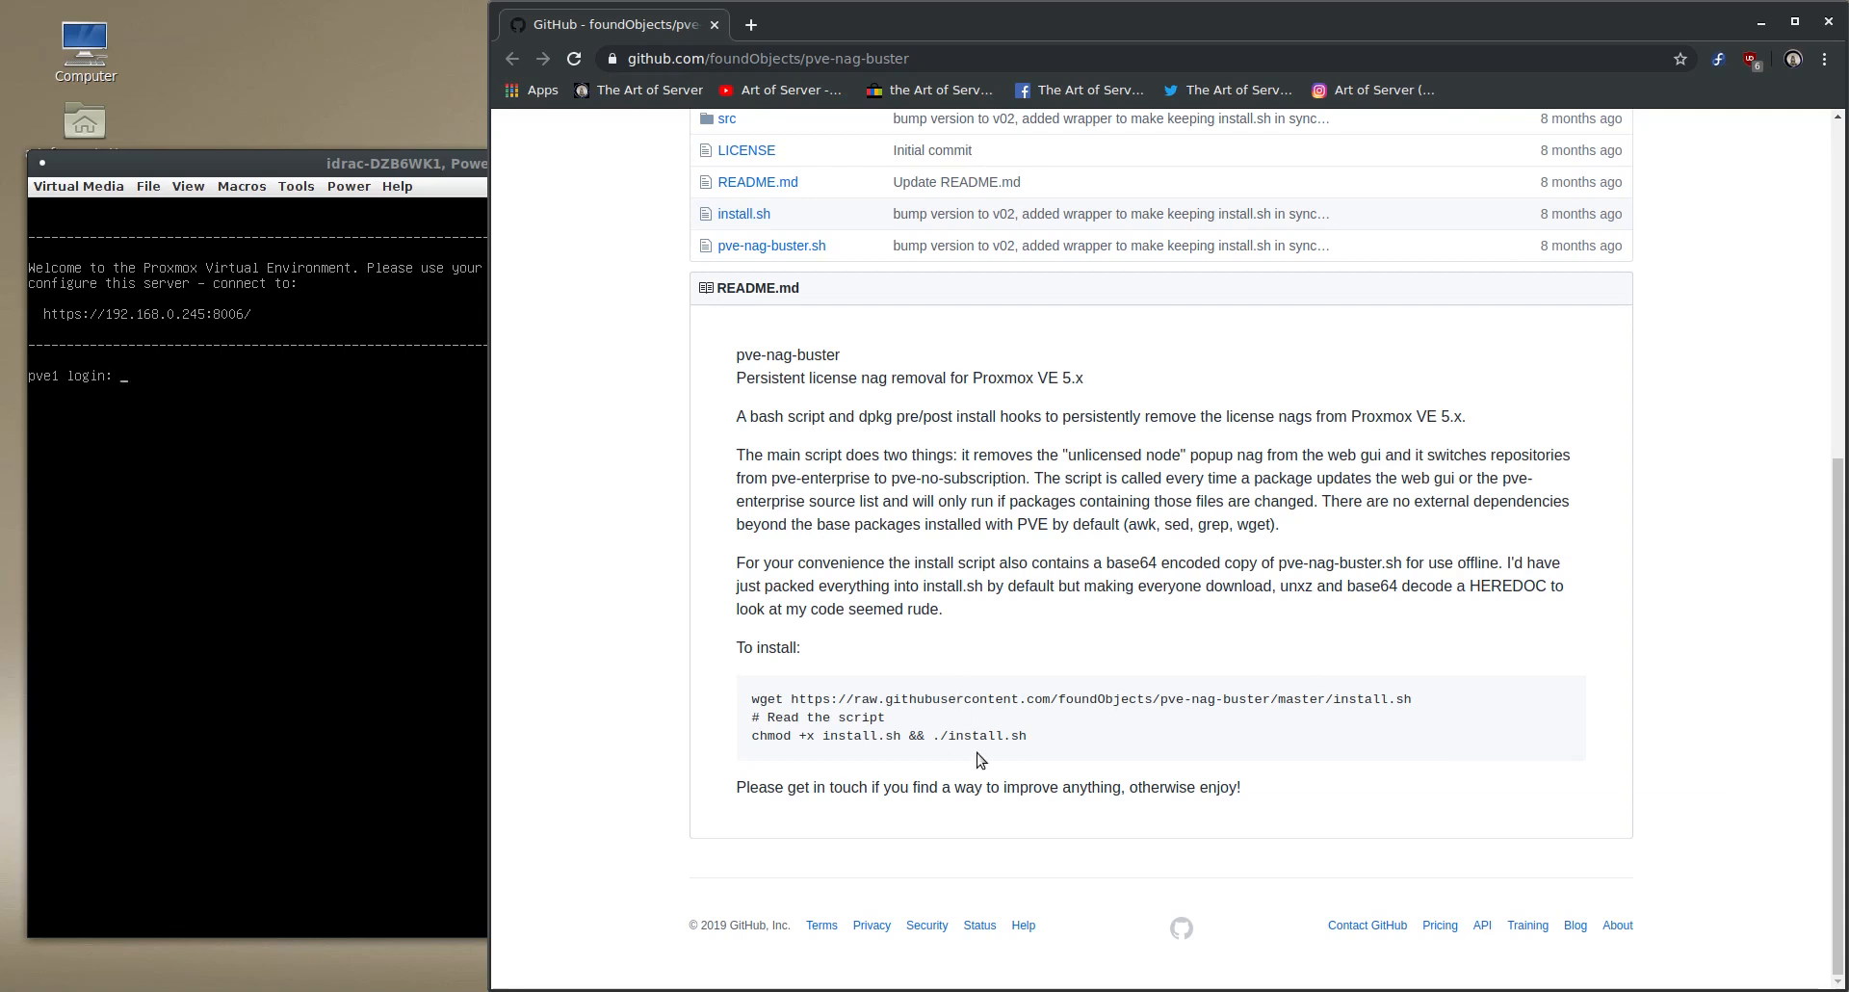
# - Bring the server's iDRAC console window forward, clear of the GitHub install commands, and log in as root with the account password
pyautogui.click(386, 152)
pyautogui.moveTo(388, 149); pyautogui.dragTo(391, 12)
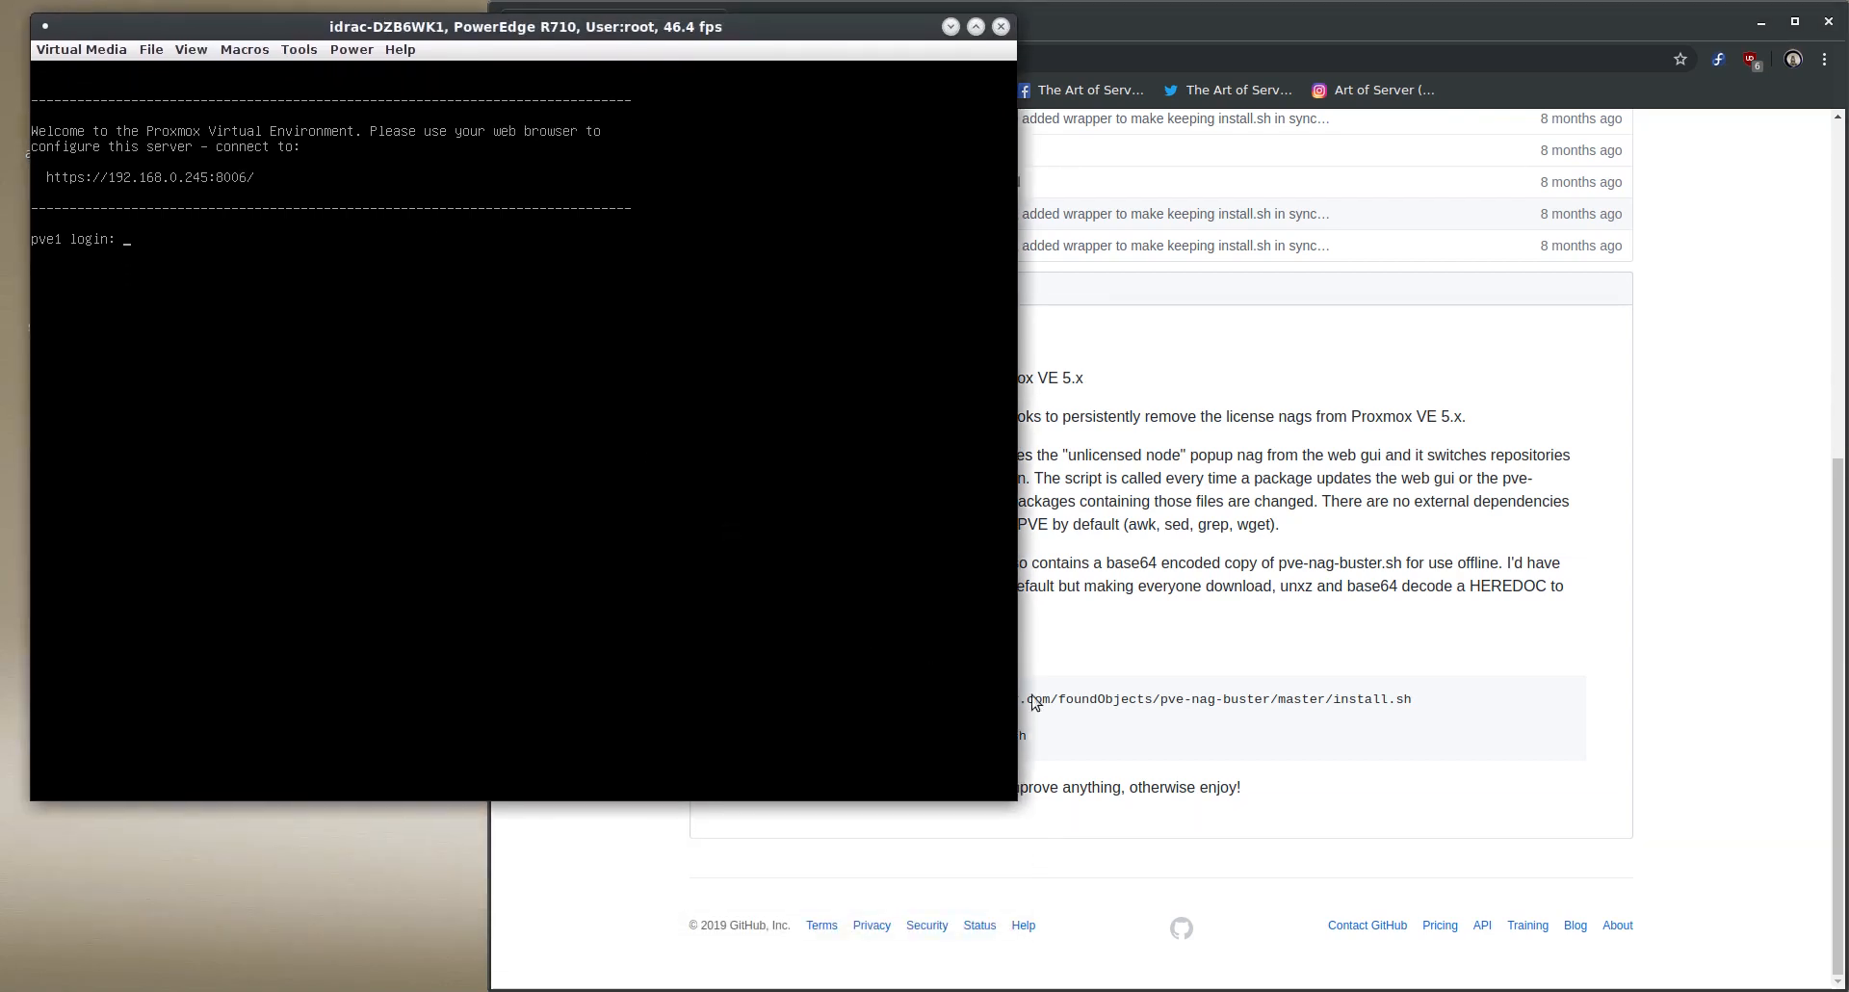
pyautogui.scroll(3, 1252, 700)
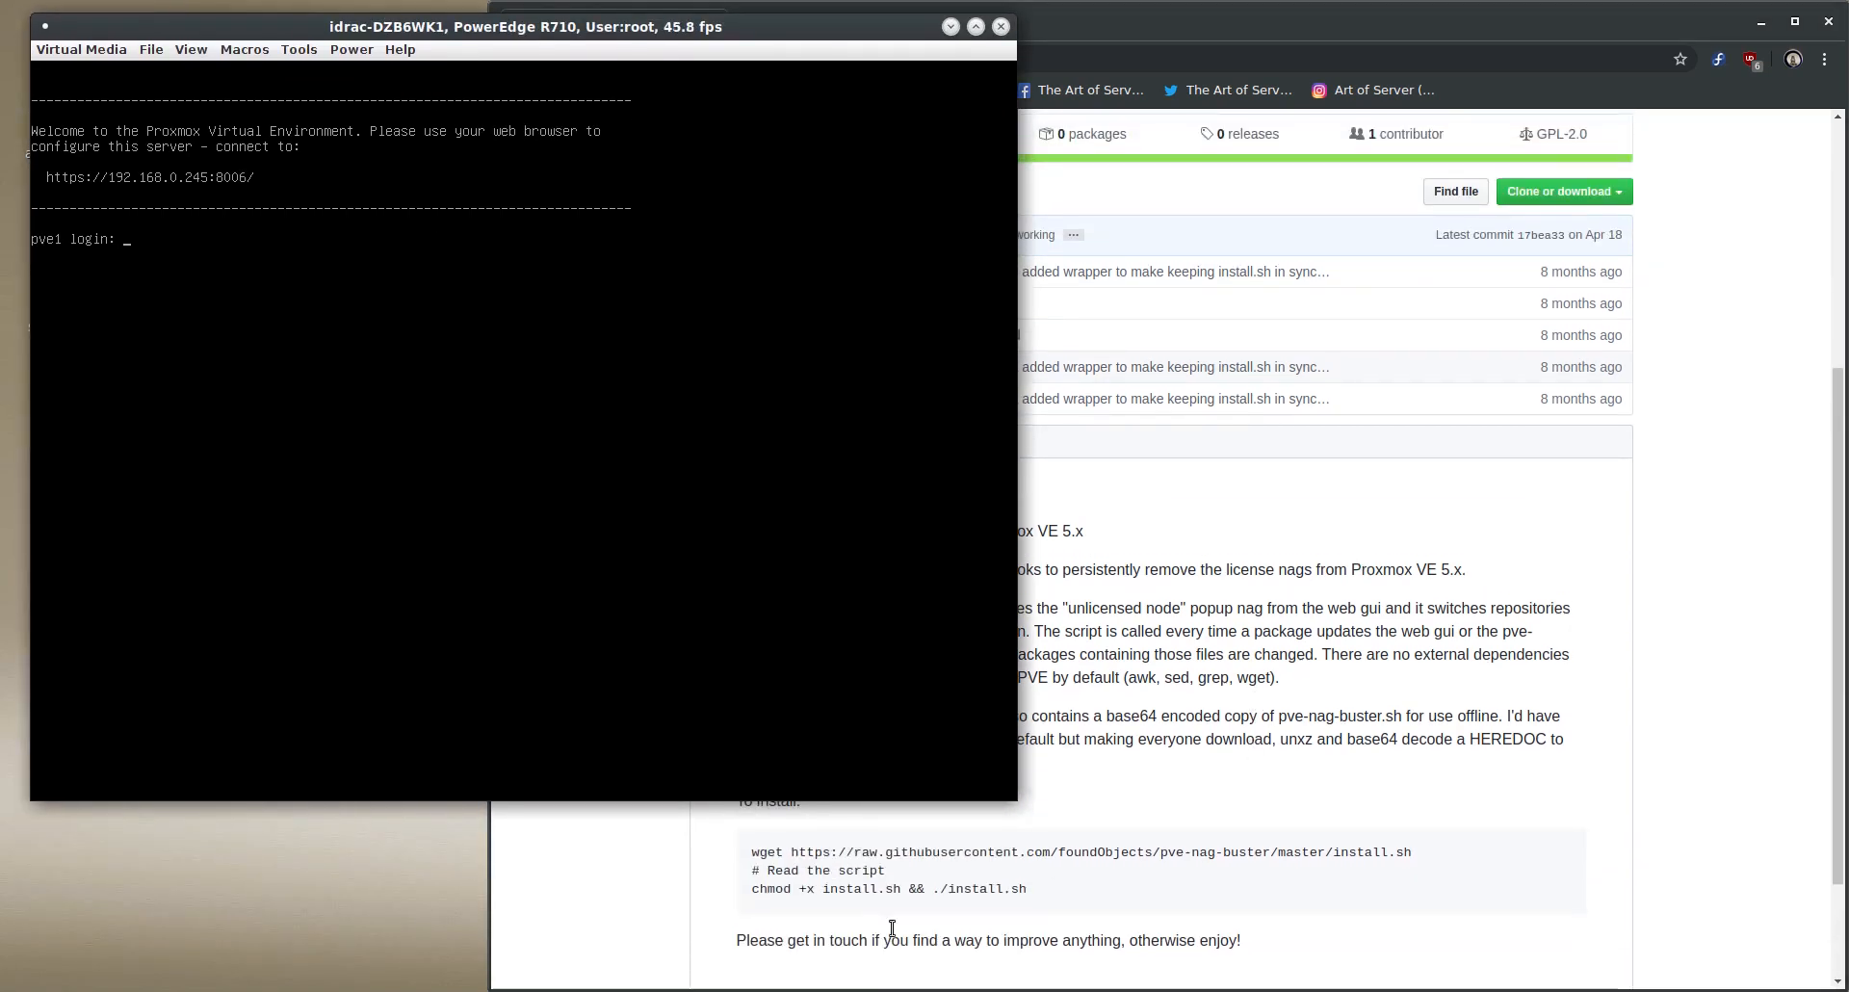
pyautogui.write('root')
pyautogui.press('Return')
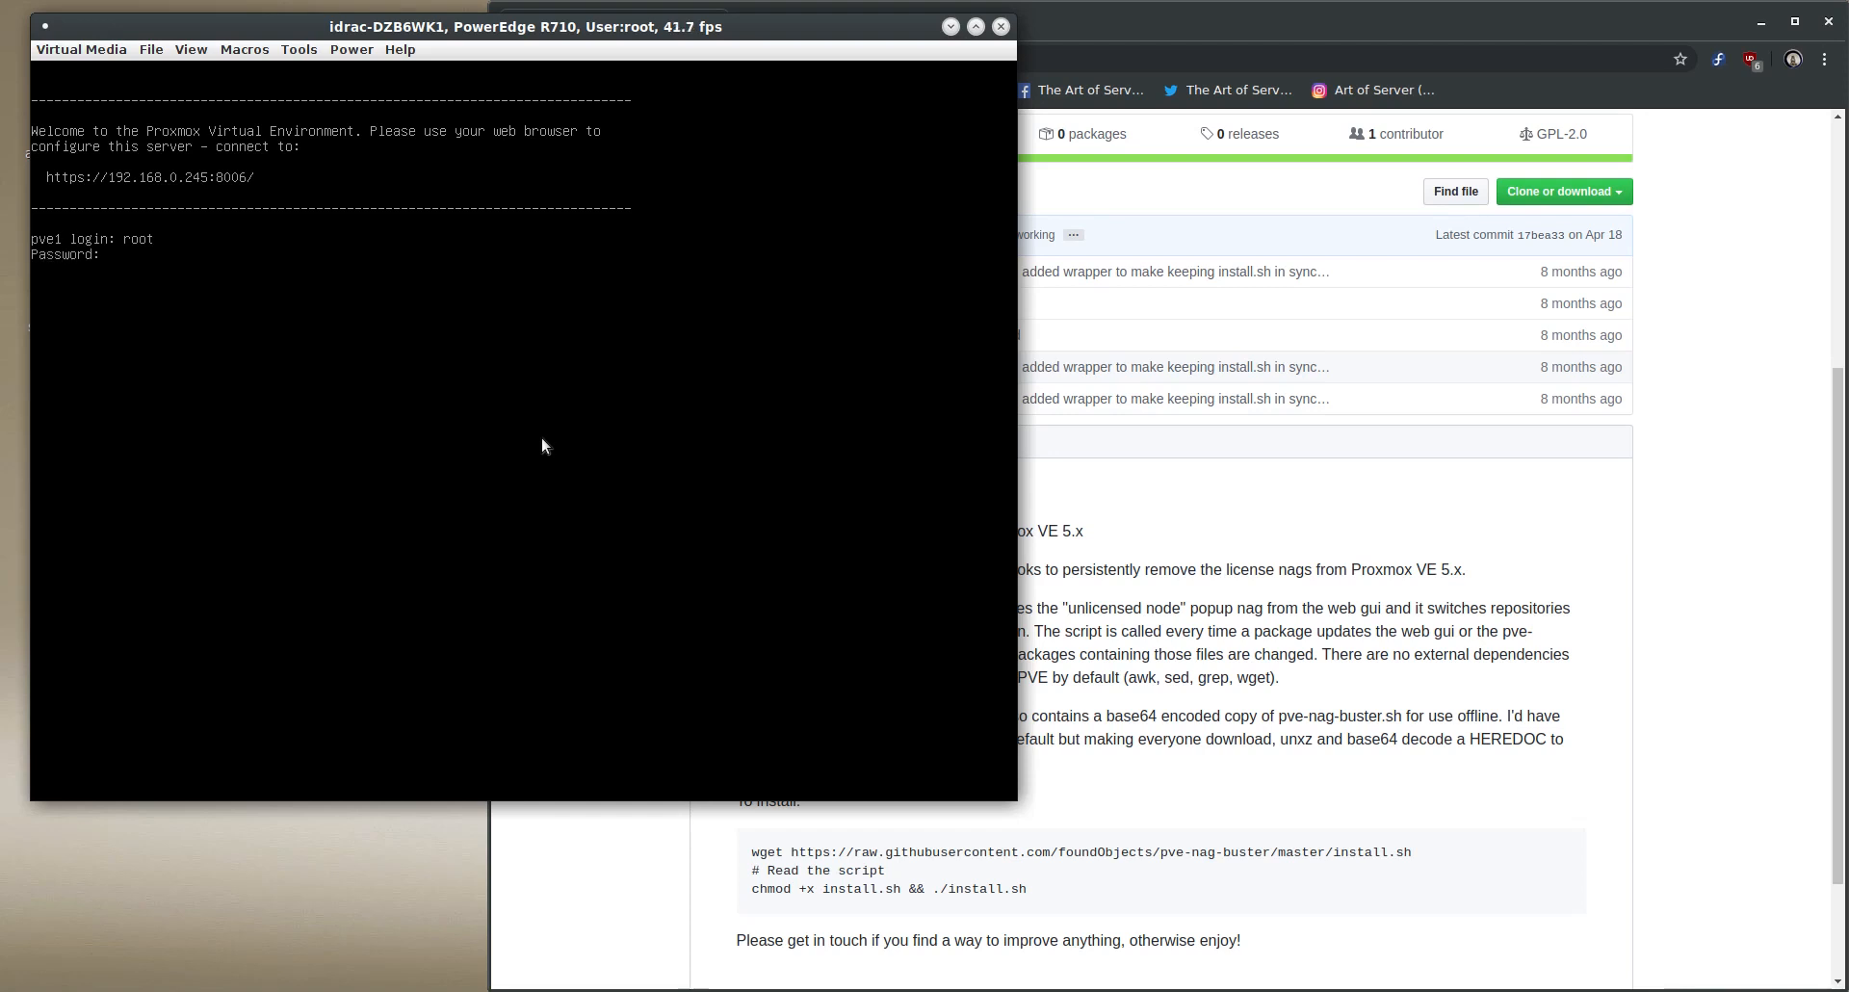
pyautogui.press('Return')
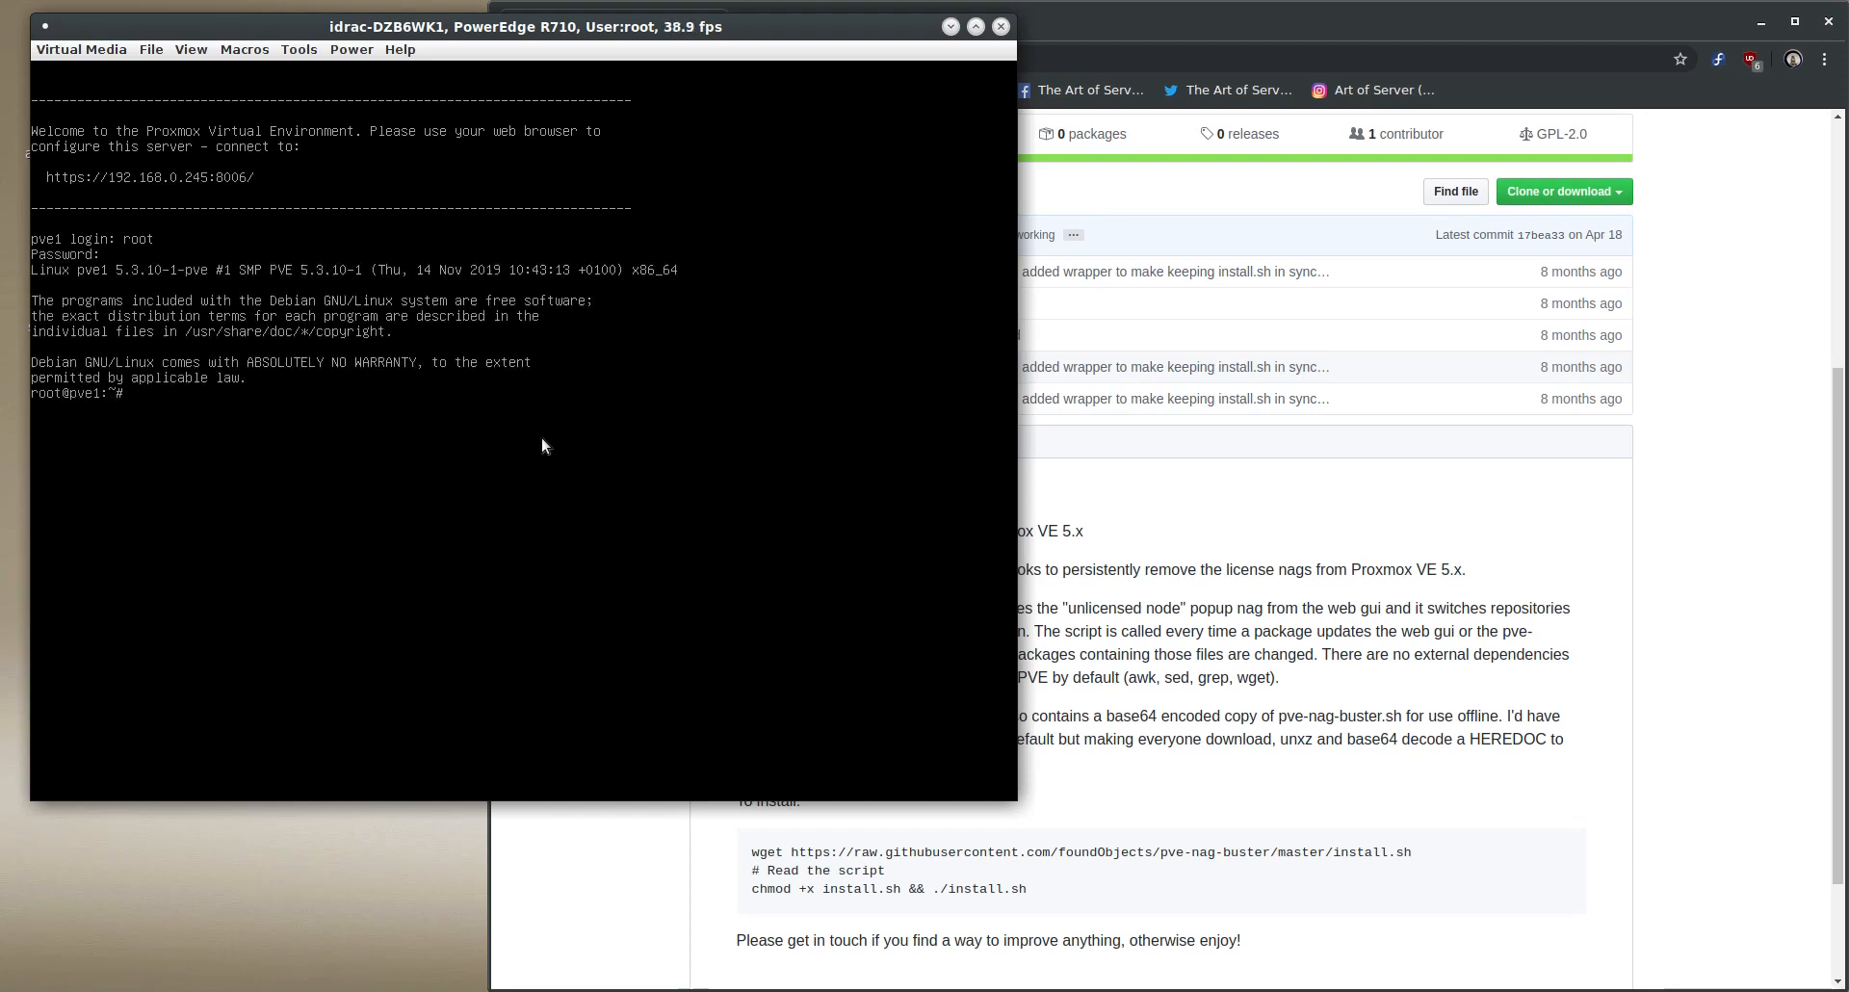
# - Check the path of the wget program with which wget on the server console
pyautogui.write('which wge')
pyautogui.write('t')
pyautogui.press('Return')
pyautogui.write('wget https:')
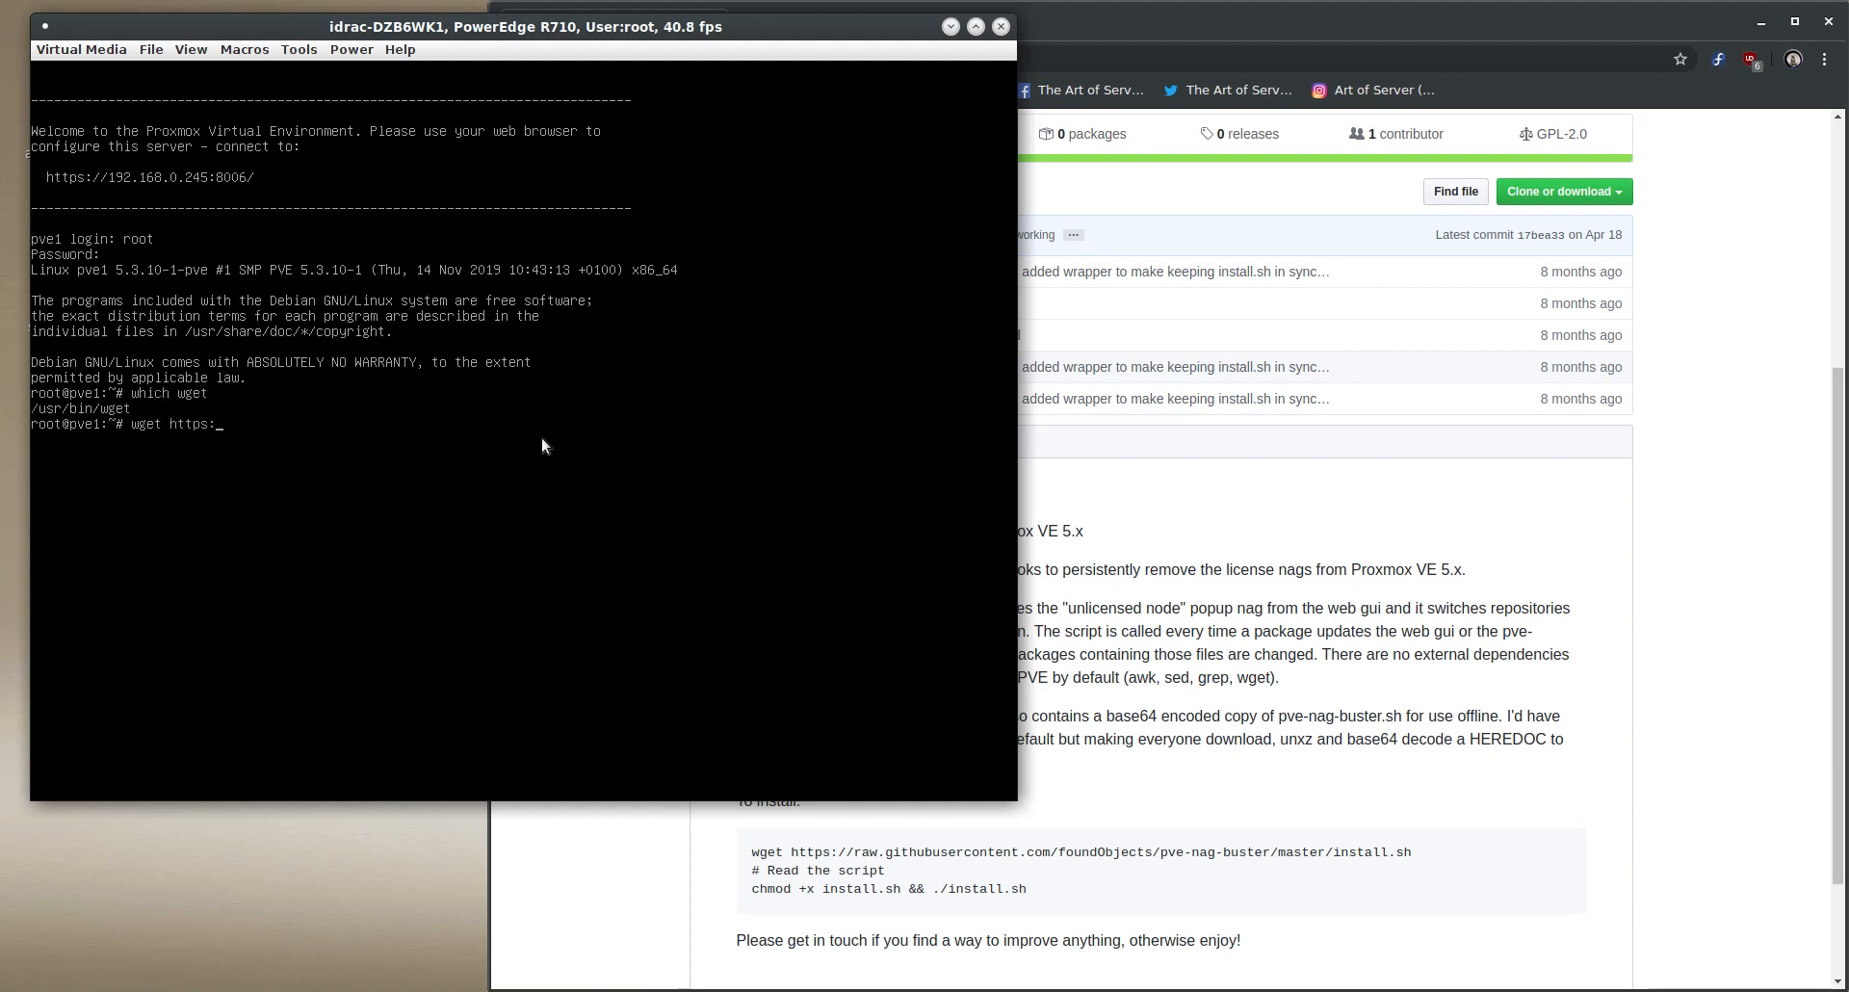
pyautogui.write('//raw.githubusercontent.com/')
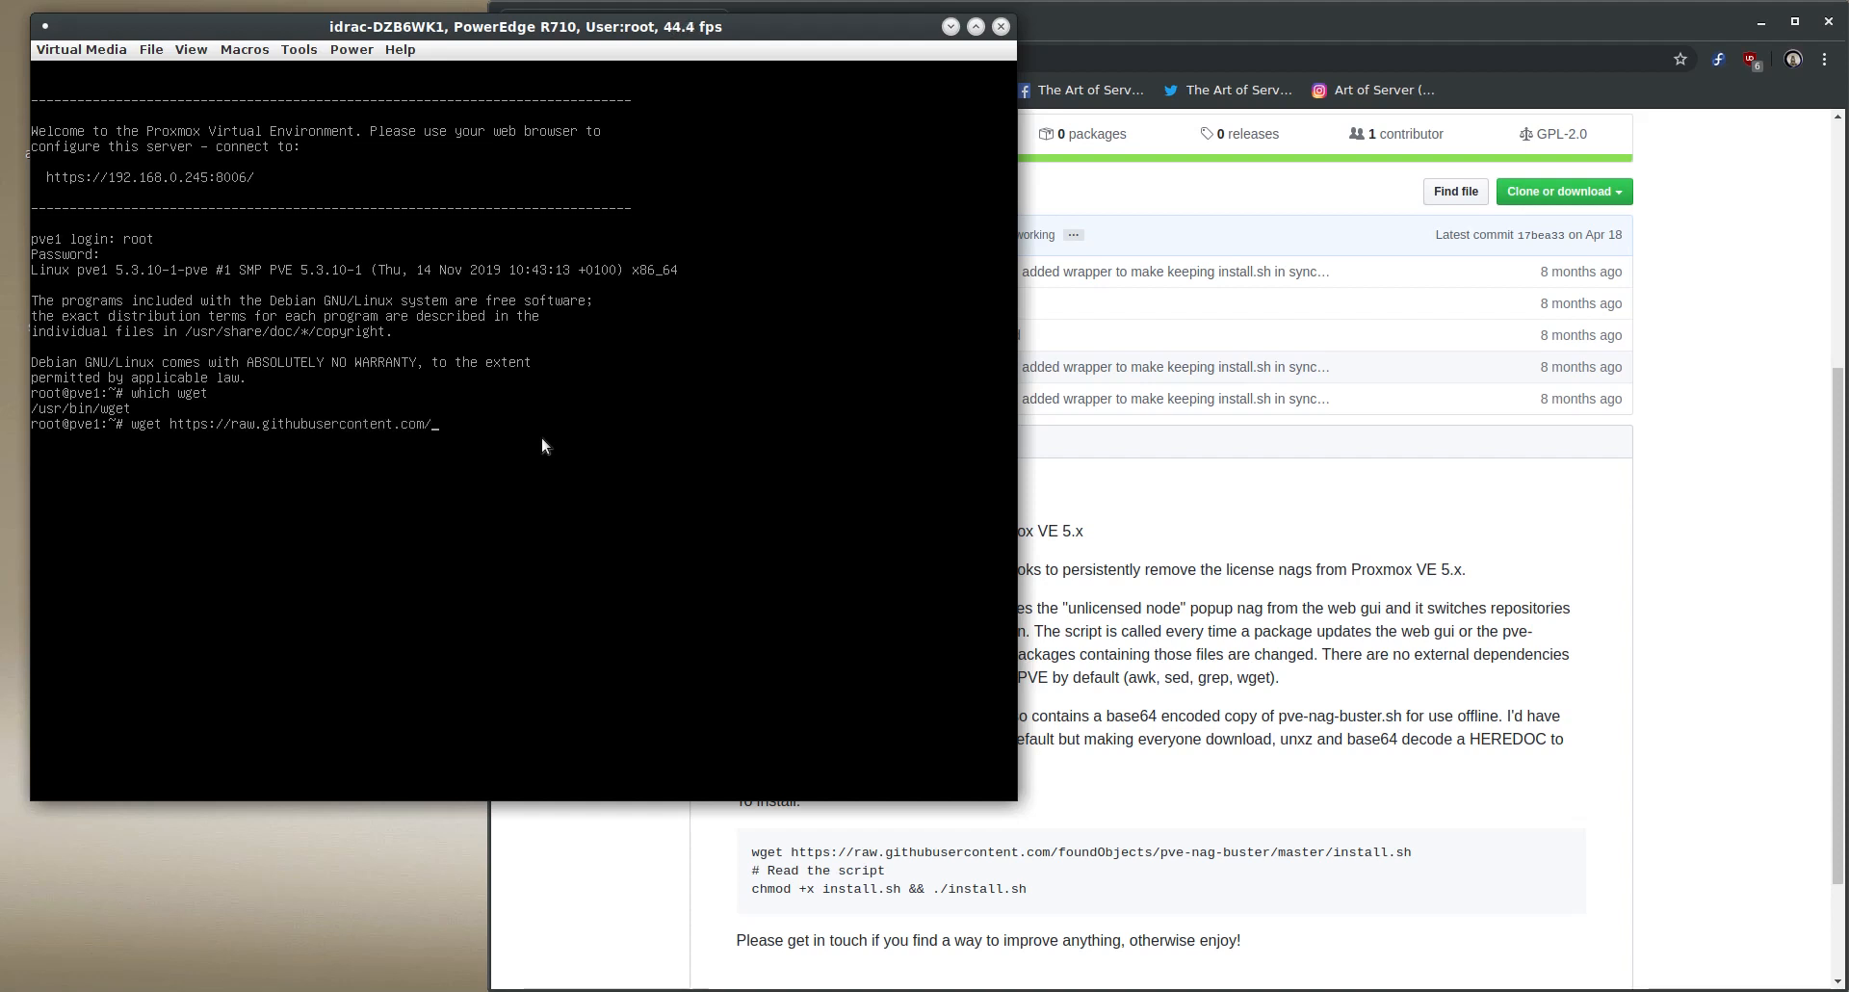
pyautogui.write('founddddddddddddddddddddddddddddddddddddd0')
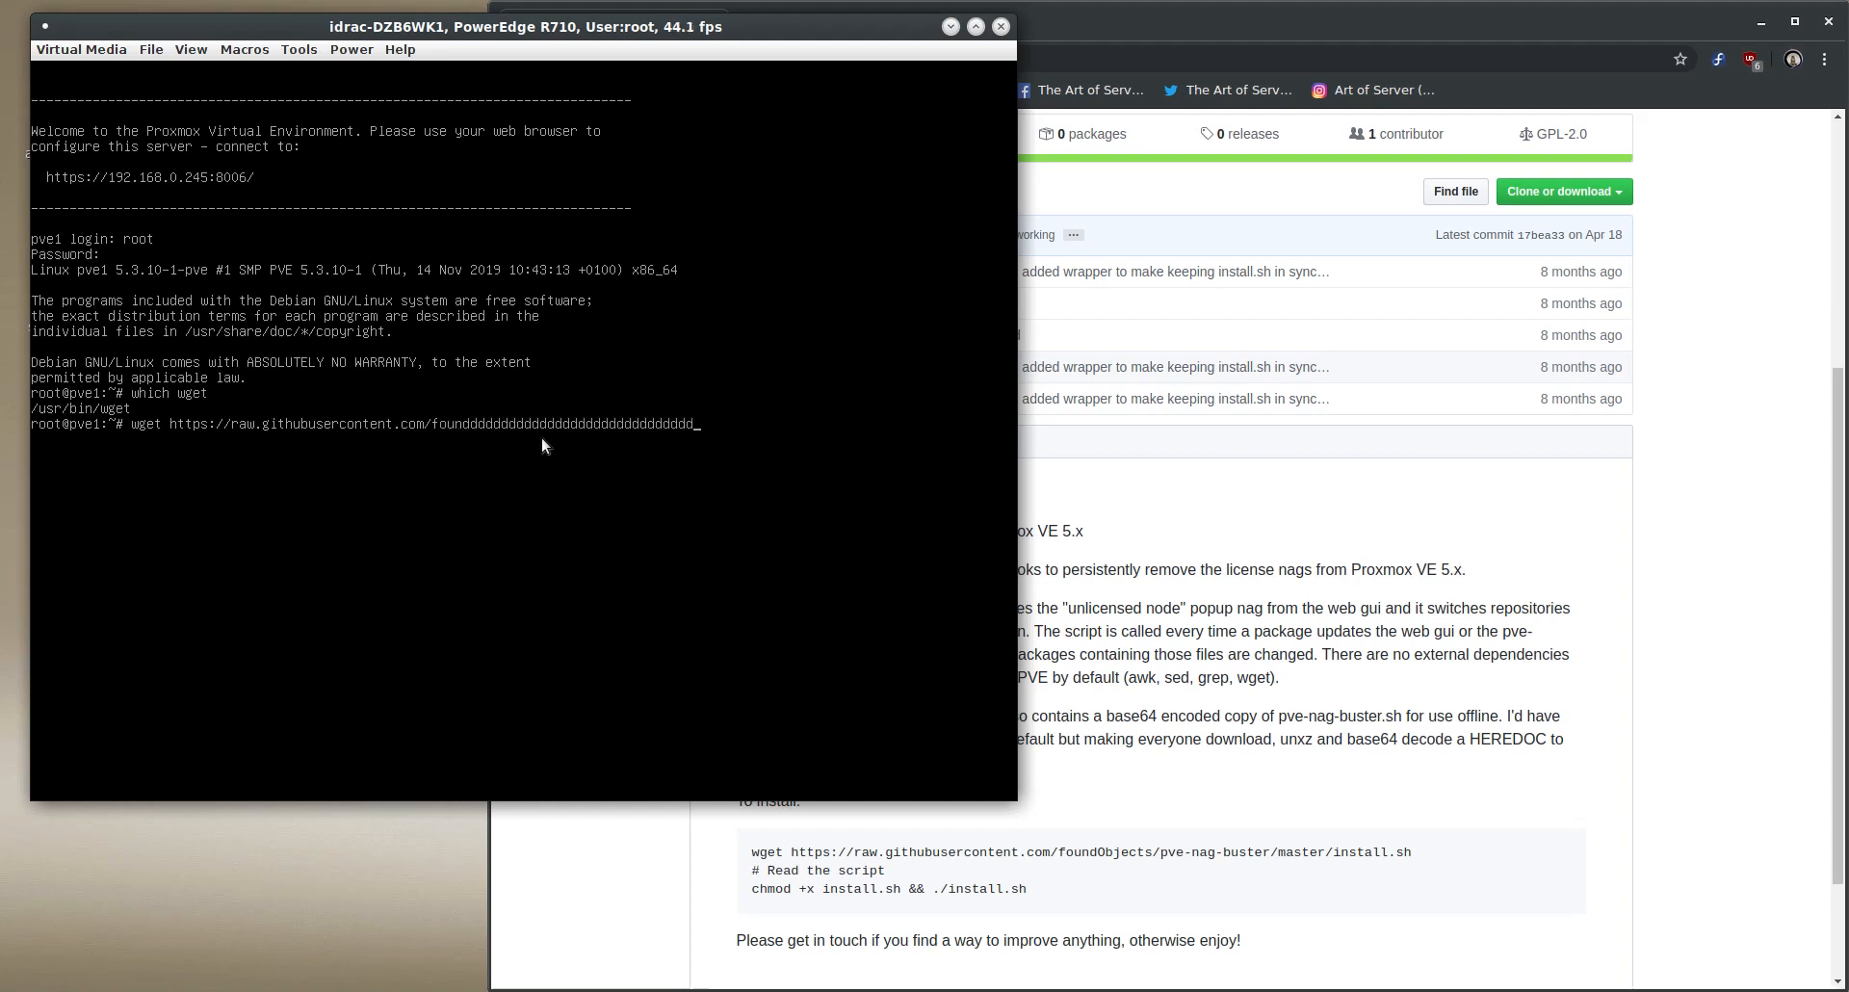
pyautogui.press('BackSpace')
pyautogui.press('BackSpace')
pyautogui.press('BackSpace')
pyautogui.press('BackSpace')
pyautogui.press('BackSpace')
pyautogui.press('BackSpace')
pyautogui.press('BackSpace')
pyautogui.press('BackSpace')
pyautogui.press('BackSpace')
pyautogui.press('BackSpace')
pyautogui.press('BackSpace')
pyautogui.press('BackSpace')
pyautogui.press('BackSpace')
pyautogui.press('BackSpace')
pyautogui.press('BackSpace')
pyautogui.press('BackSpace')
pyautogui.press('BackSpace')
pyautogui.press('BackSpace')
pyautogui.press('BackSpace')
pyautogui.press('BackSpace')
pyautogui.write('O')
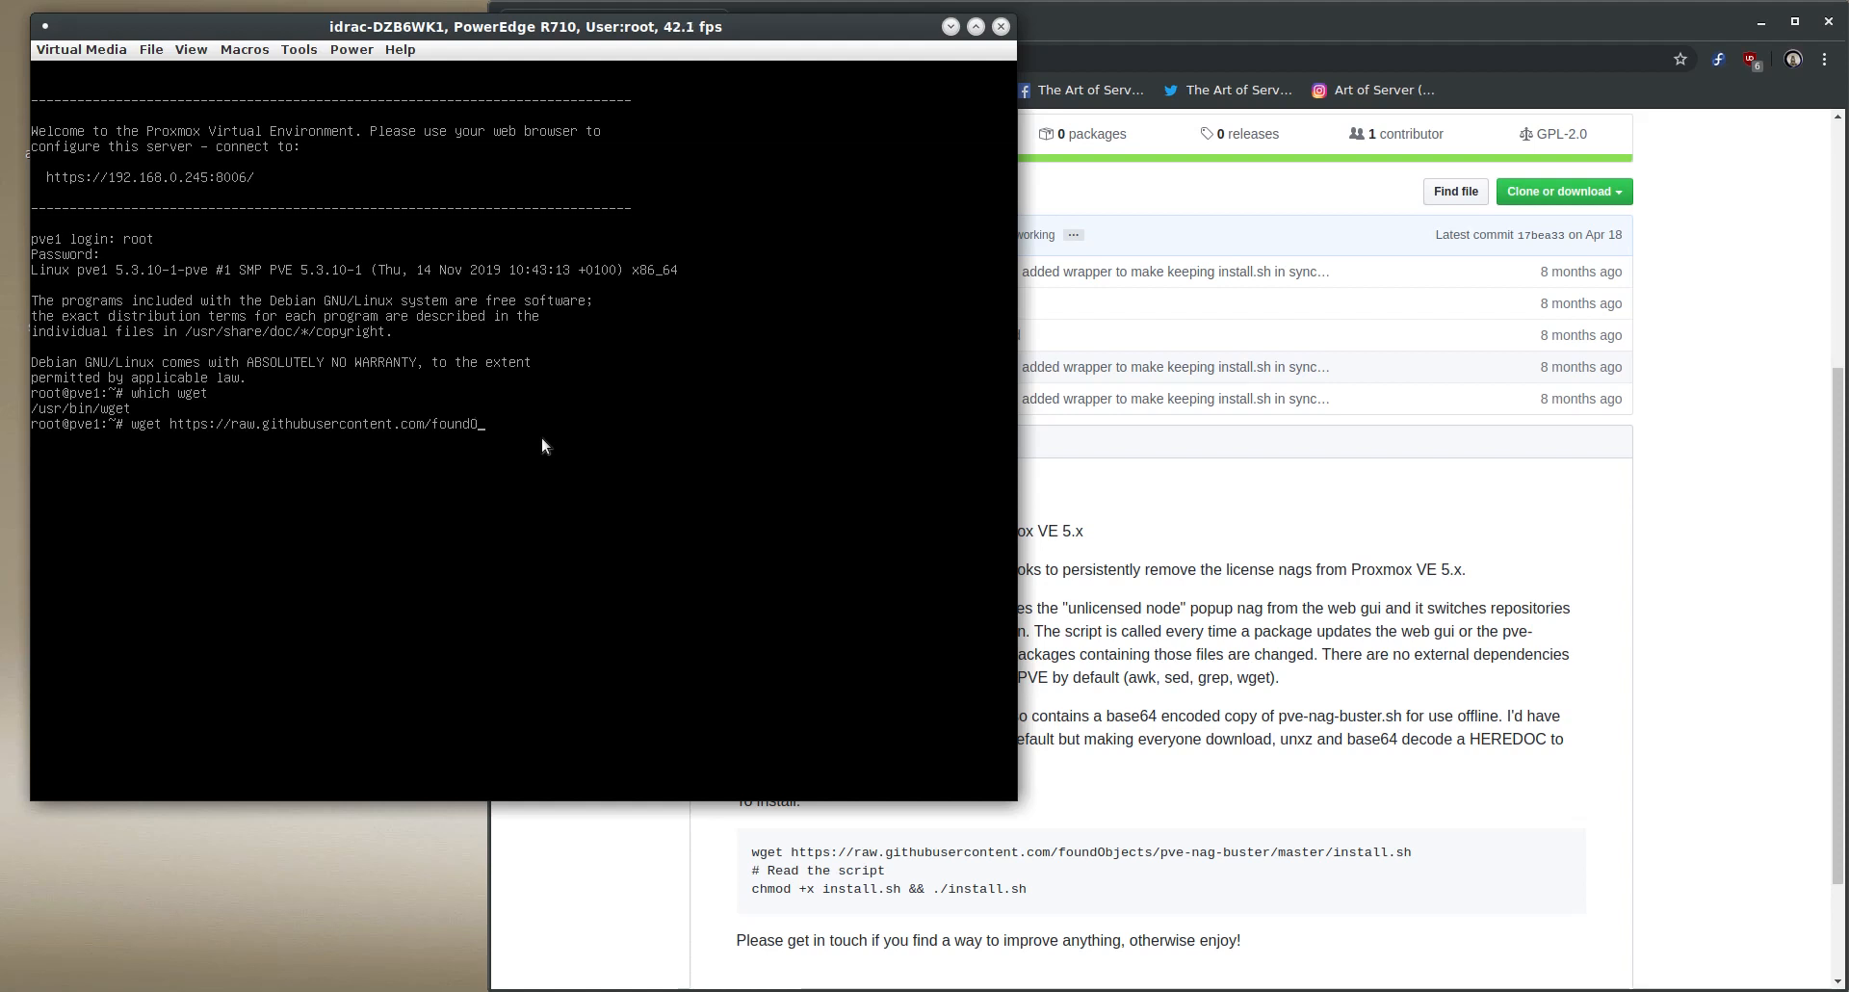
pyautogui.write('bjects/pve-neag-buster/master/install.sh')
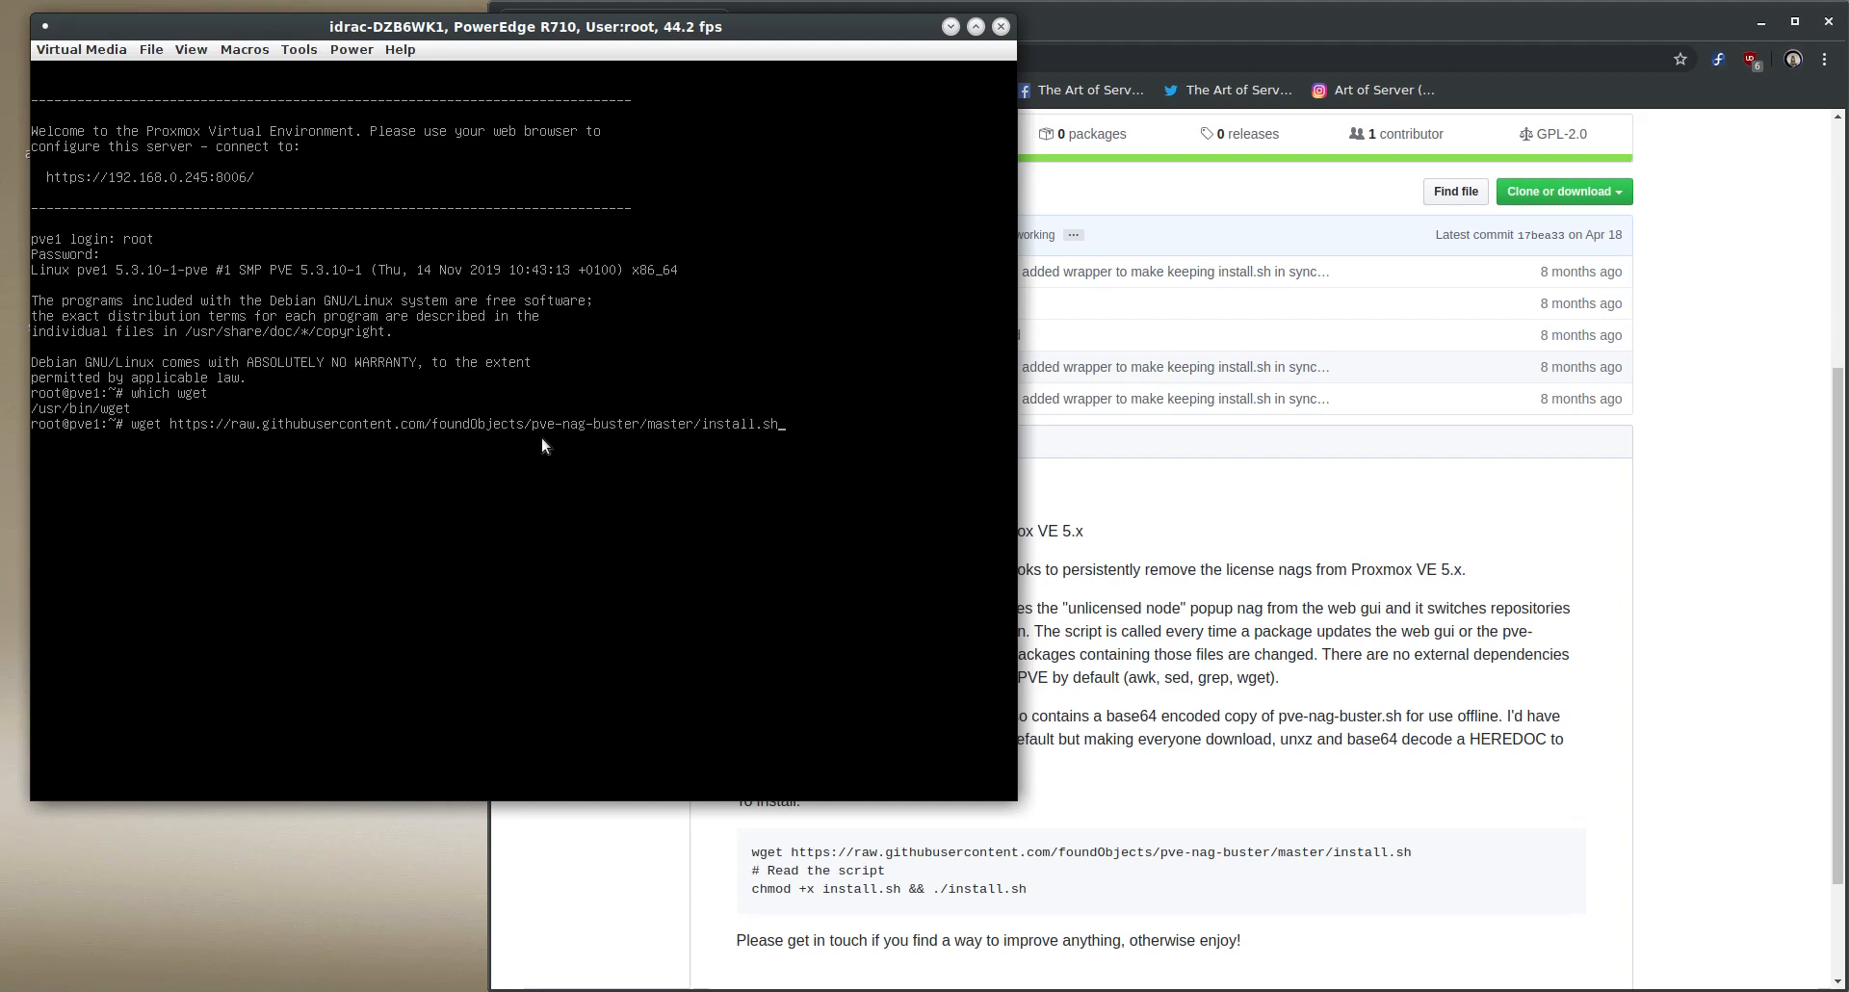
pyautogui.press('Return')
pyautogui.write('ls -al')
pyautogui.press('Return')
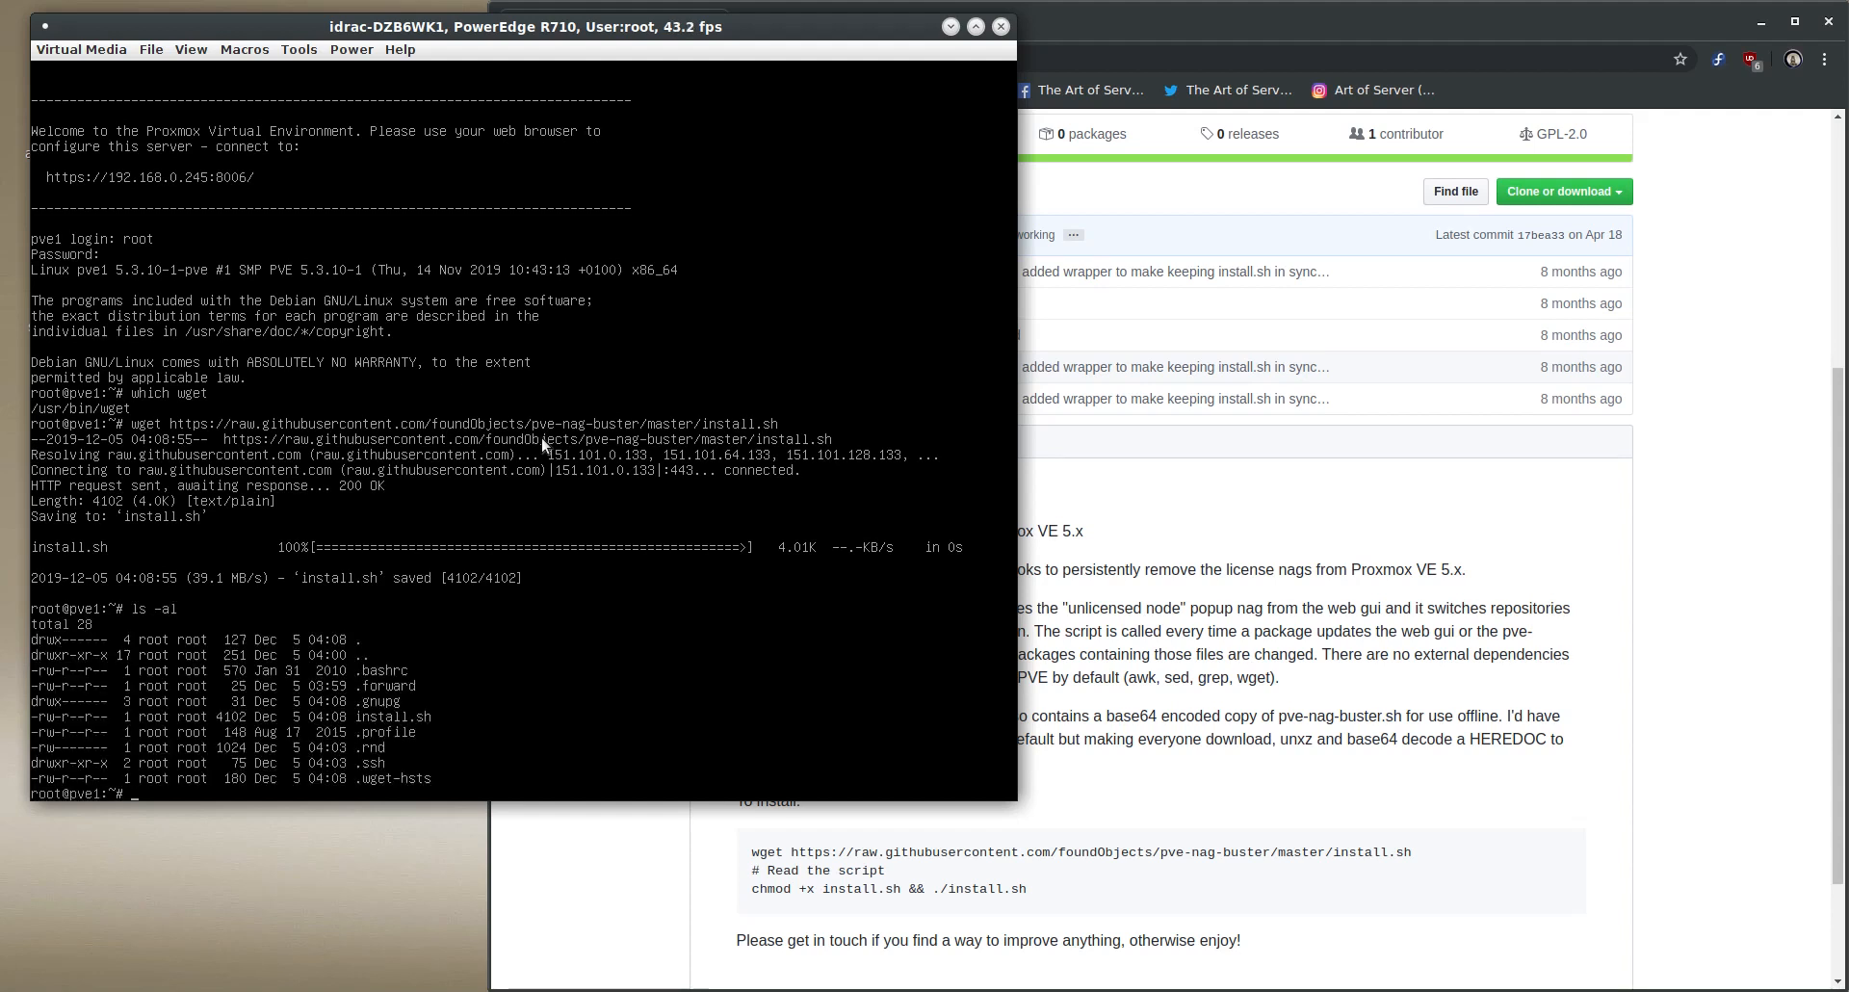
# - Make install.sh executable with chmod +x and run it as ./install.sh
pyautogui.write('chmod +x install.sh')
pyautogui.press('Return')
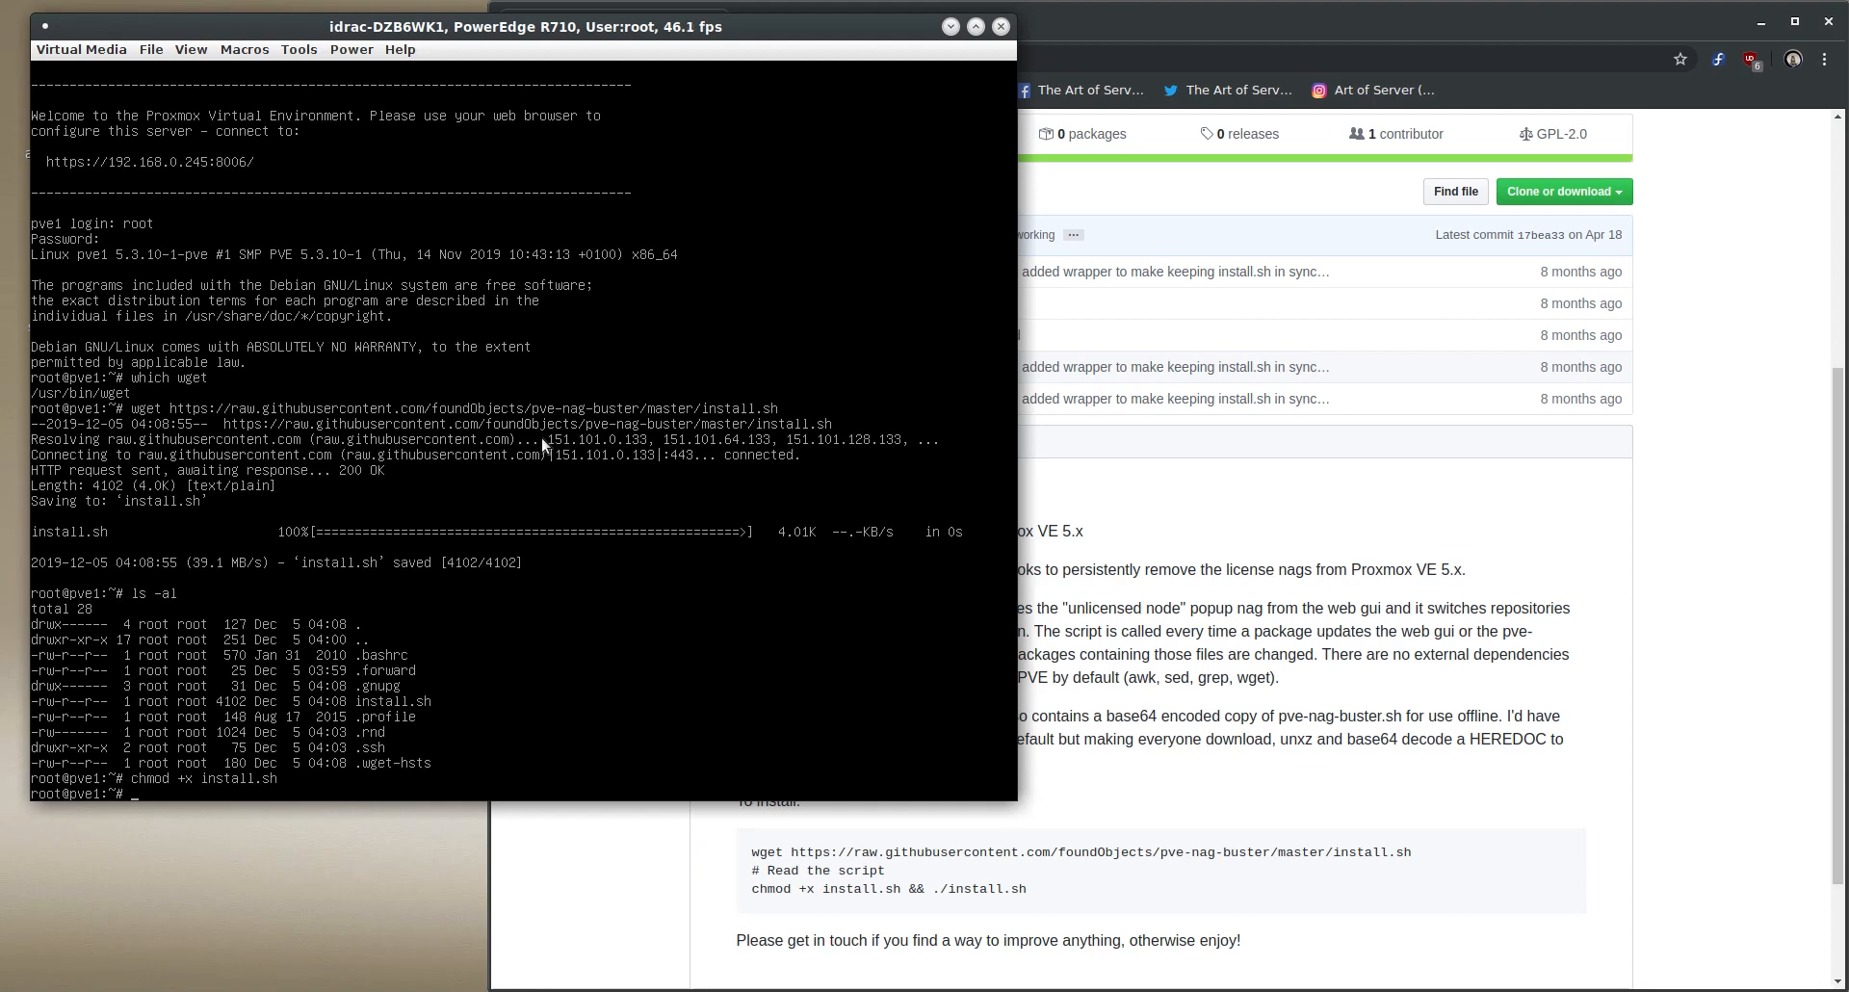
pyautogui.write('install.sh')
pyautogui.press('Return')
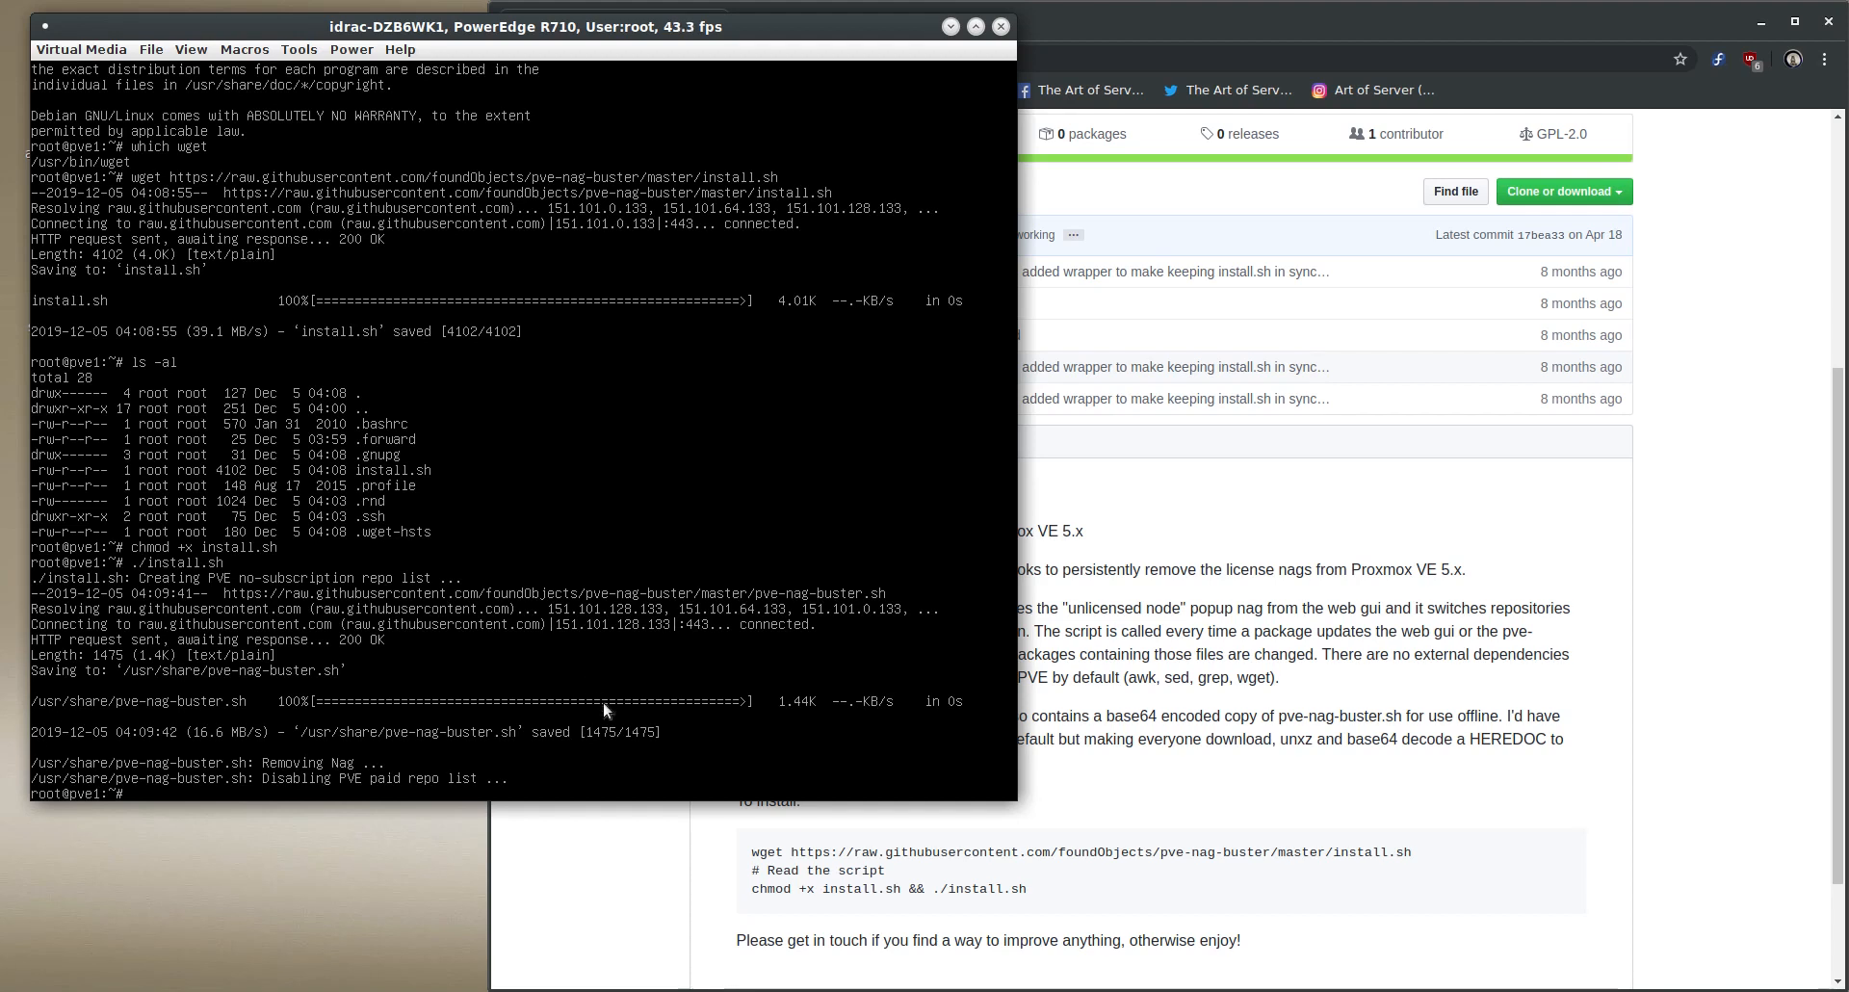
# - Change to /etc/apt/sources.list.d/ and list its files with ls -al
pyautogui.write('cd /etc/apt/sources.list.d/')
pyautogui.press('Return')
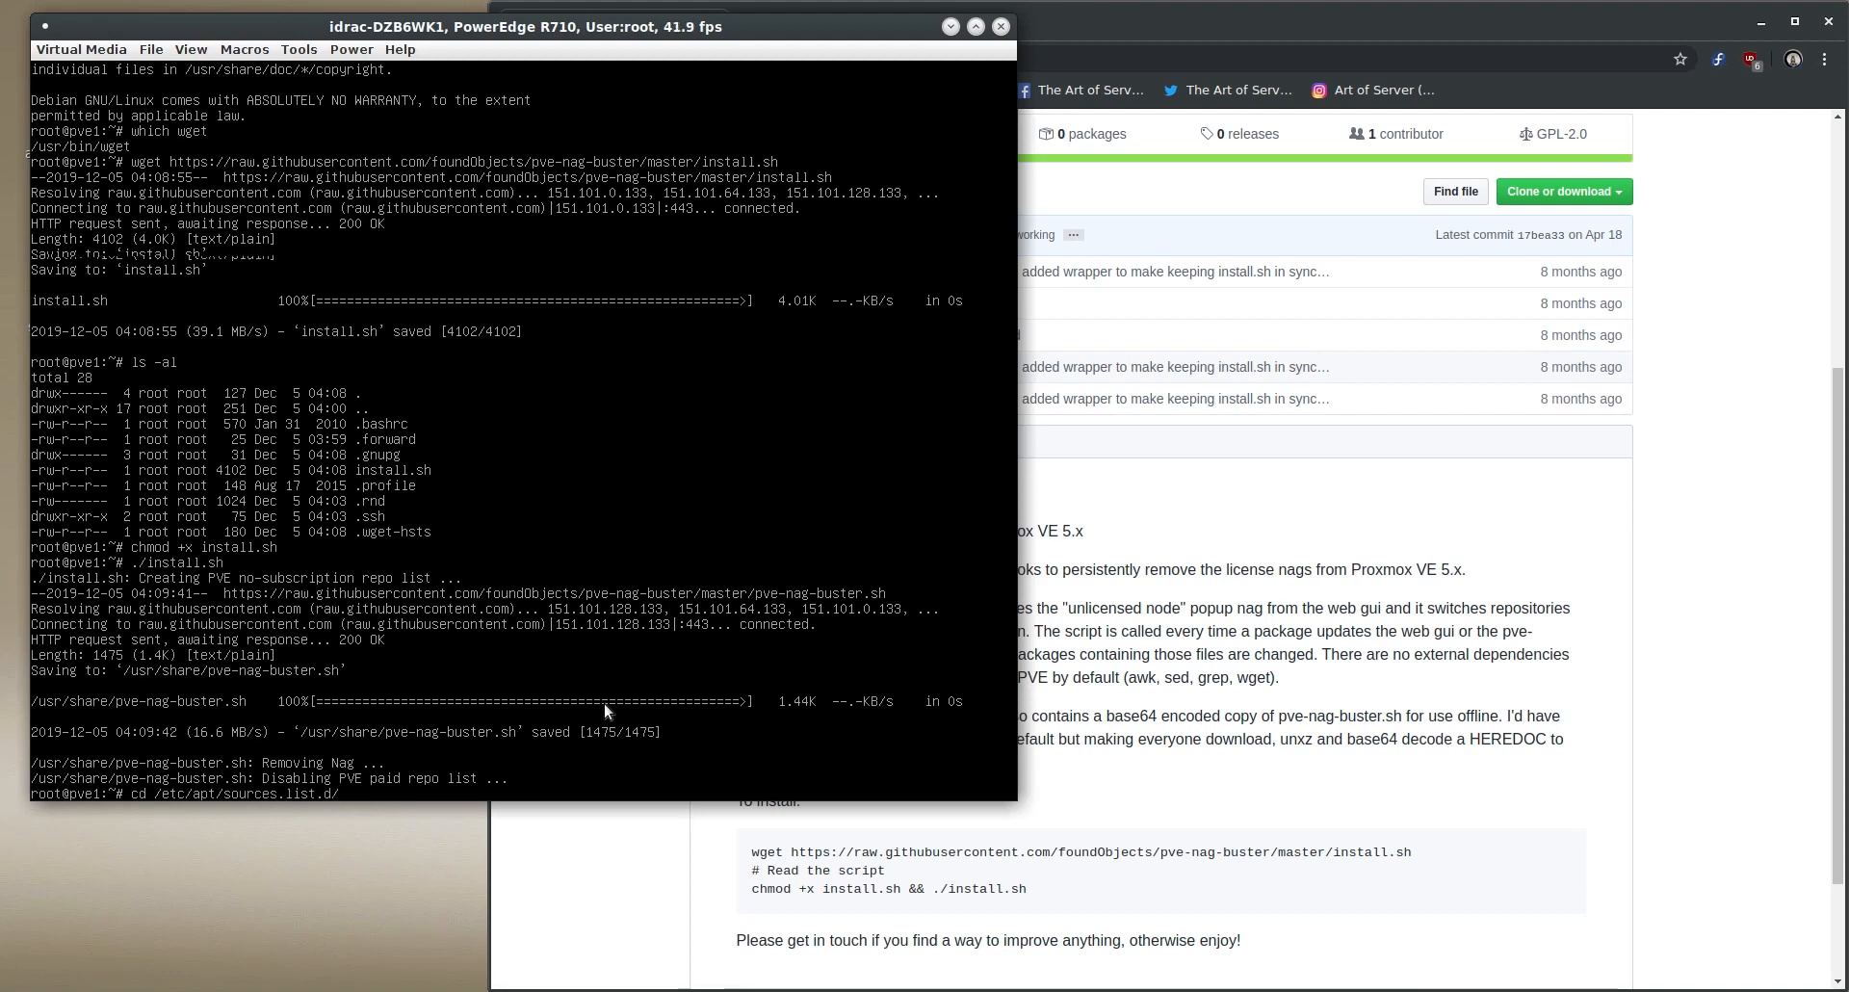
pyautogui.write('ls -al')
pyautogui.press('Return')
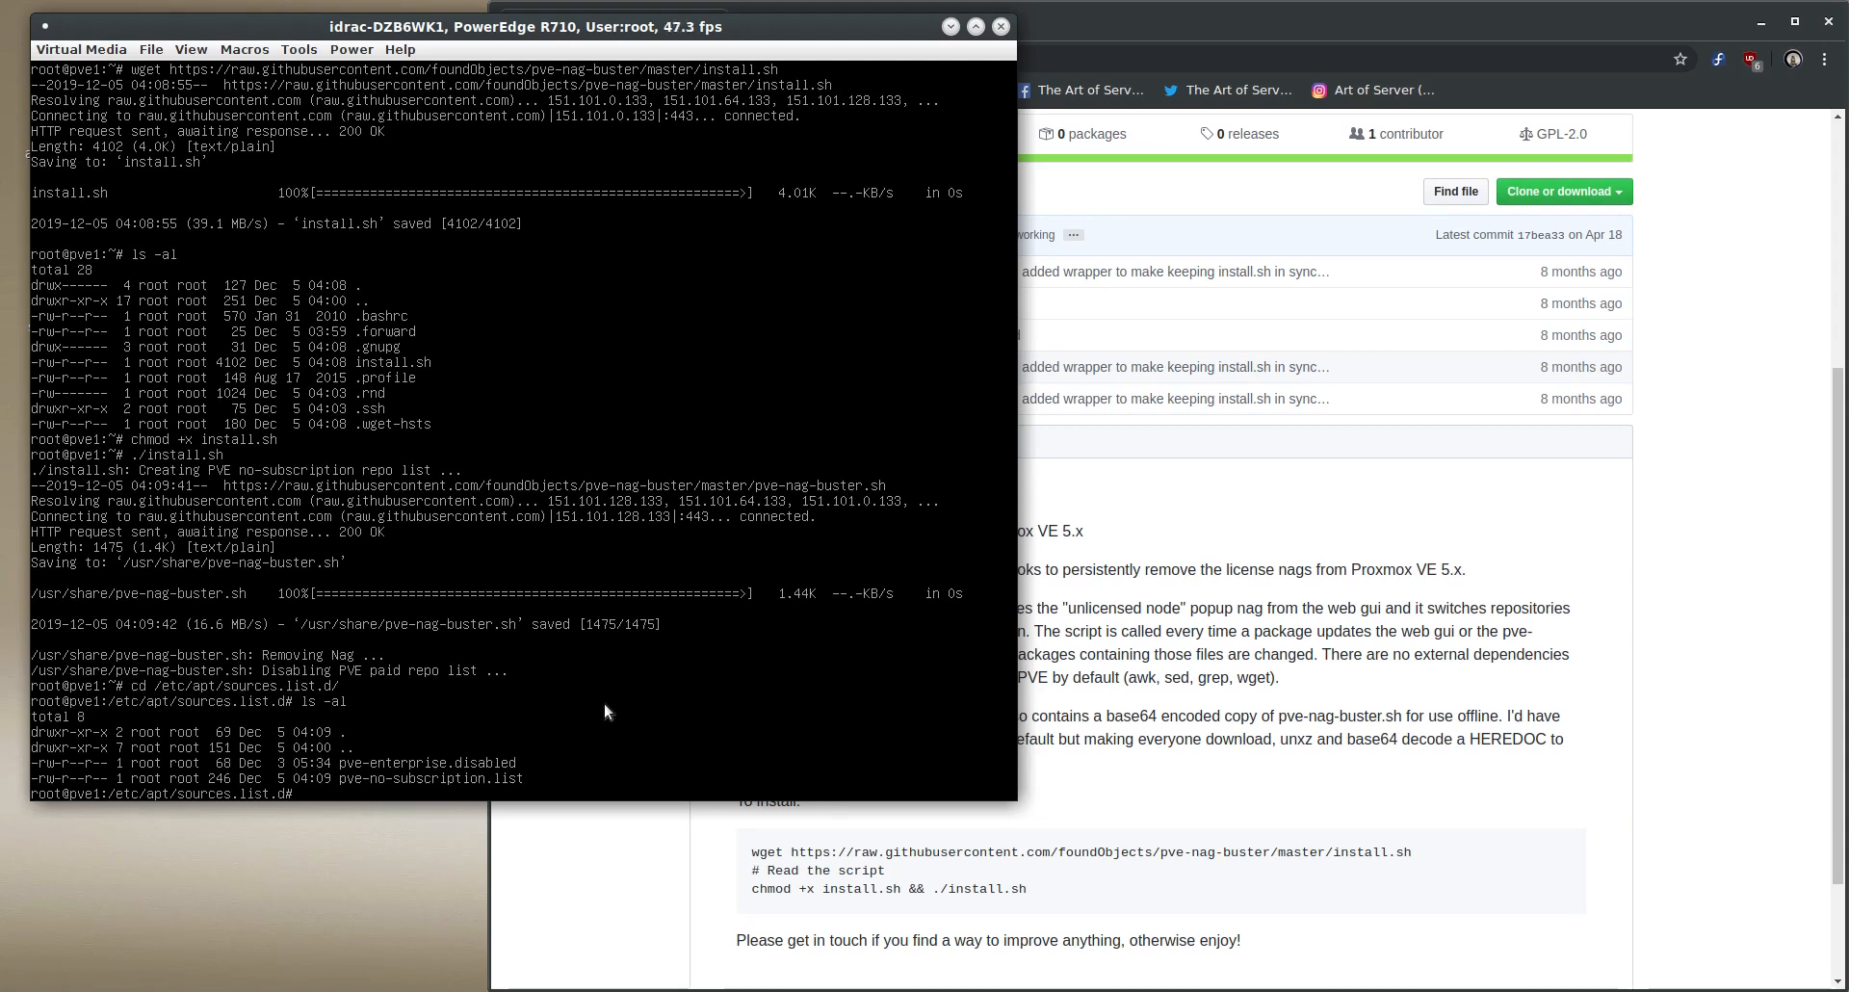
# - Display the contents of pve-enterprise.disabled and pve-no-subscription.list with more
pyautogui.write('more pve-en')
pyautogui.press('Tab')
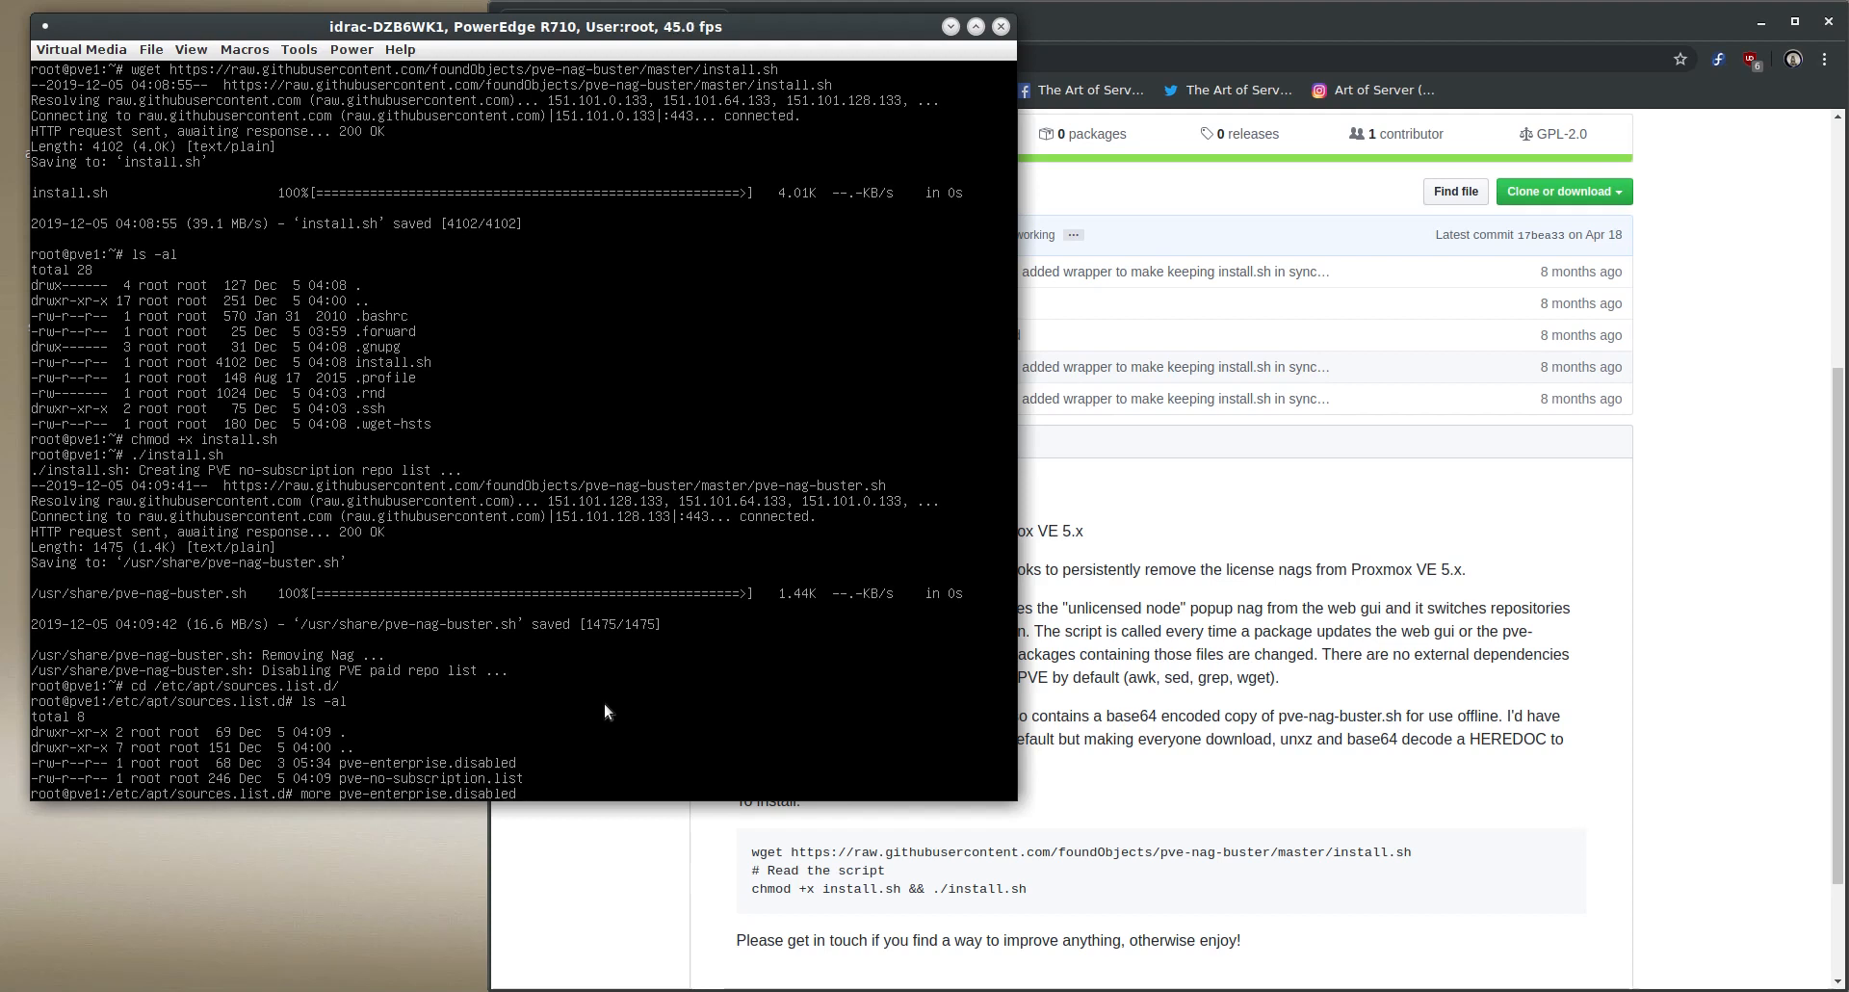
pyautogui.press('Return')
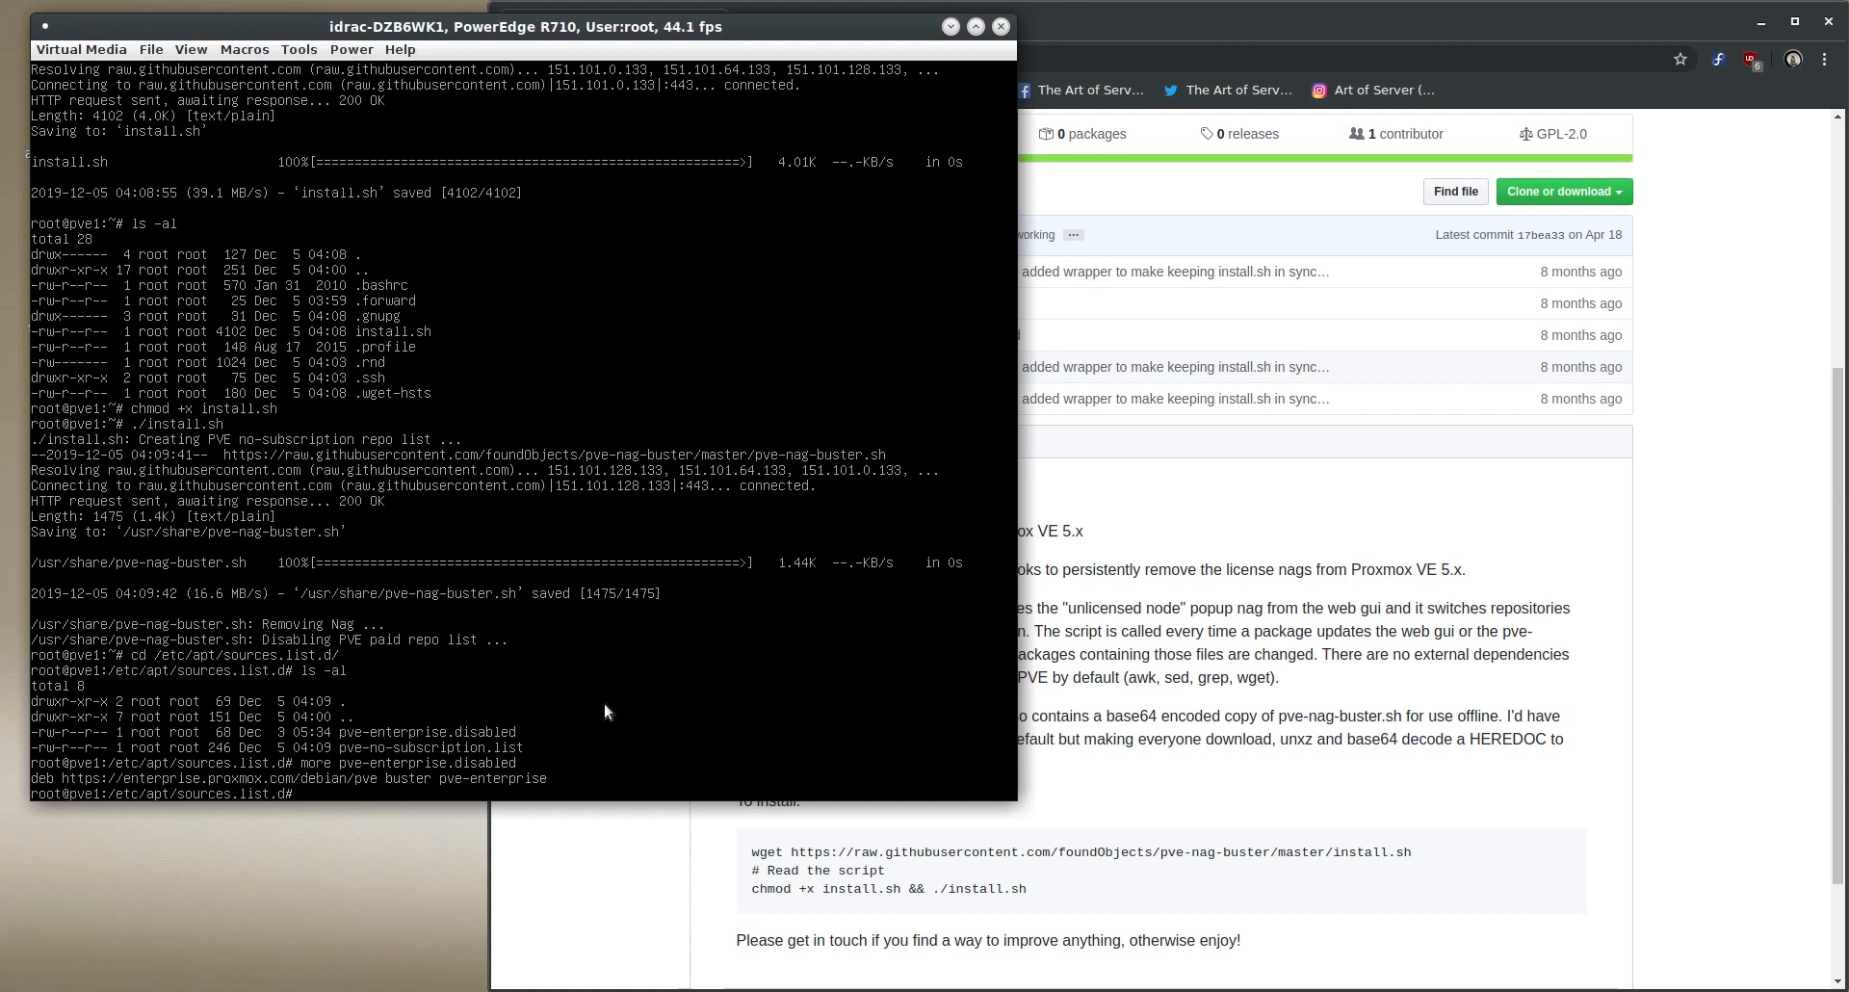
pyautogui.write('more pve-no-subscription.list')
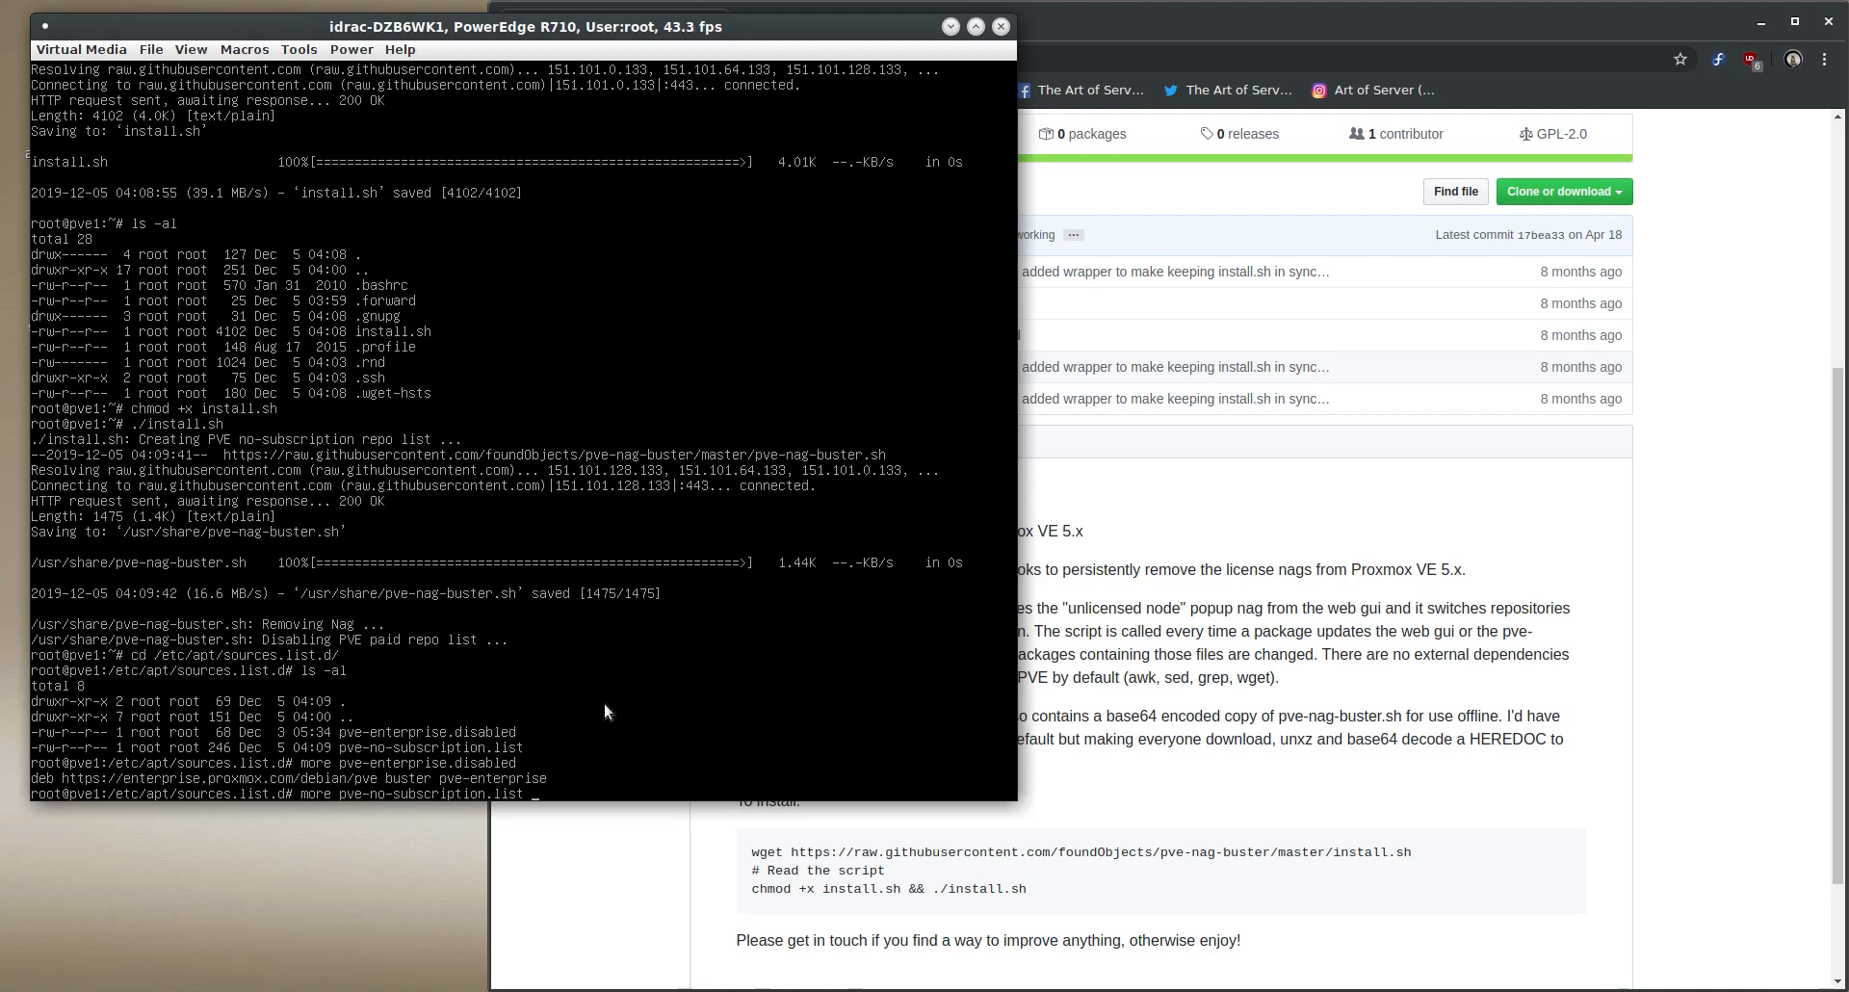
pyautogui.press('Return')
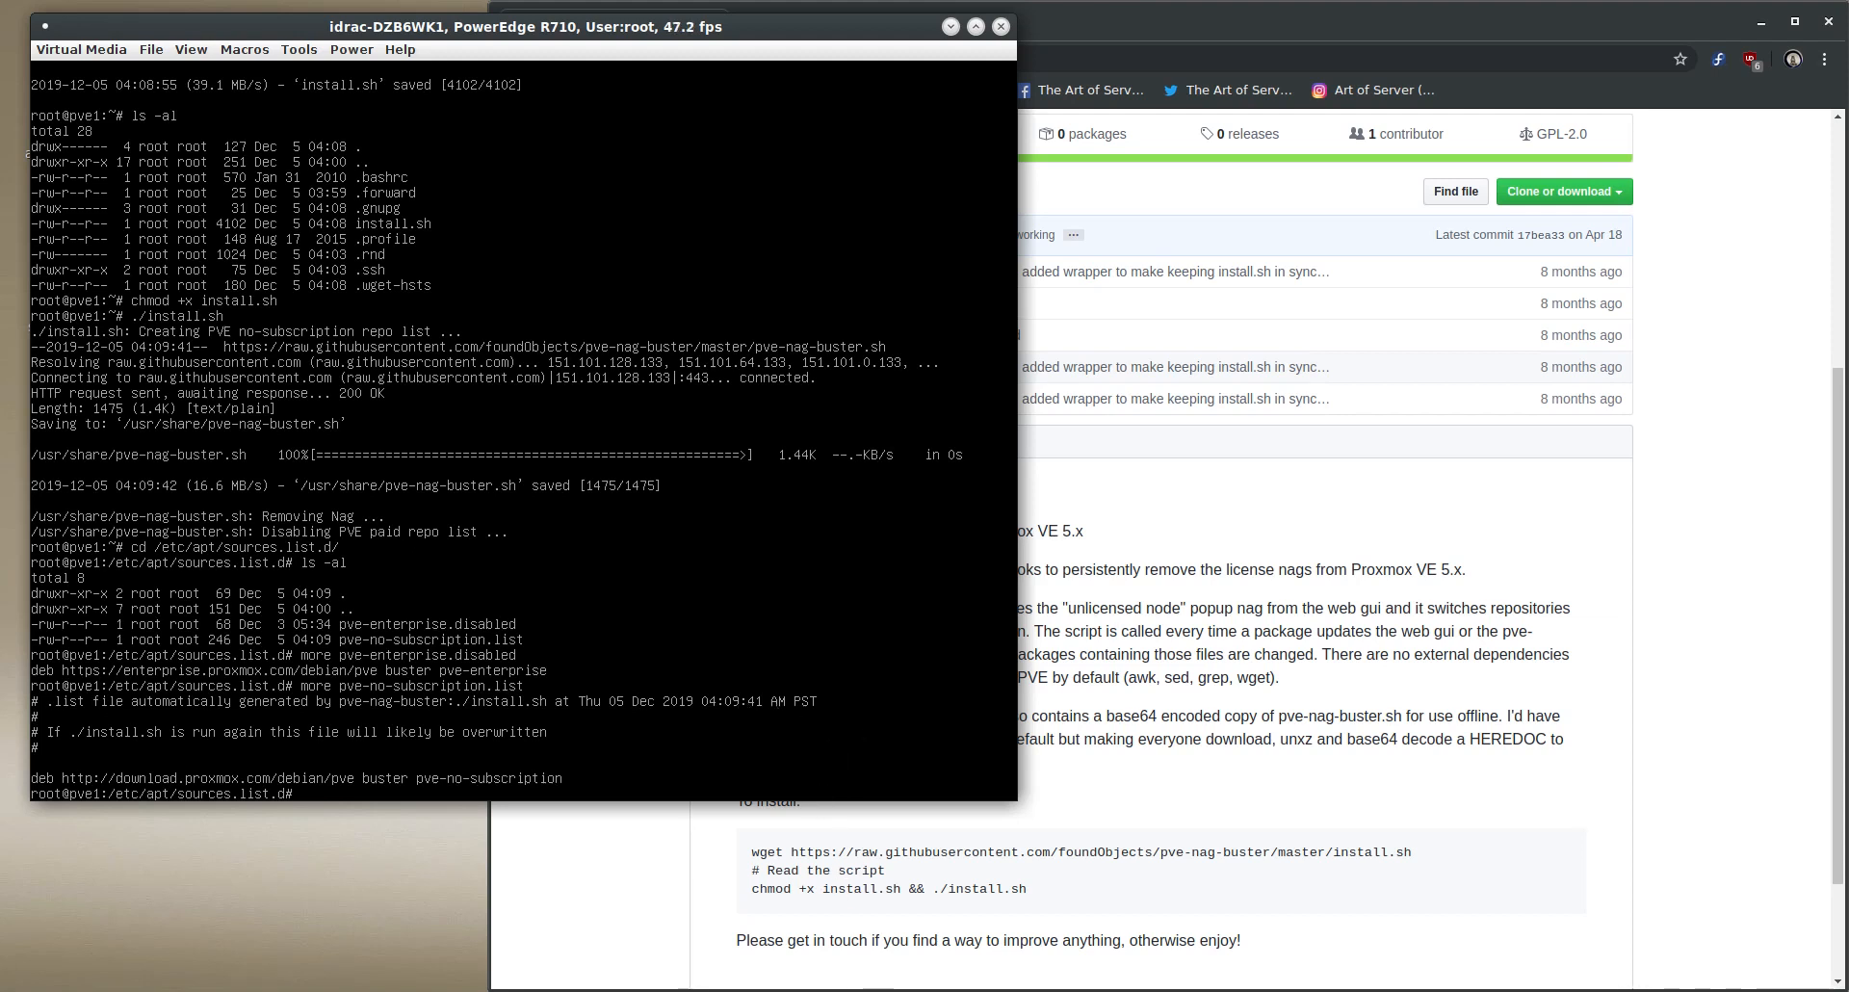
# - Switch to the Proxmox VE web interface, log out, log back in as root with the account password, and dismiss the subscription notice
pyautogui.click(583, 923)
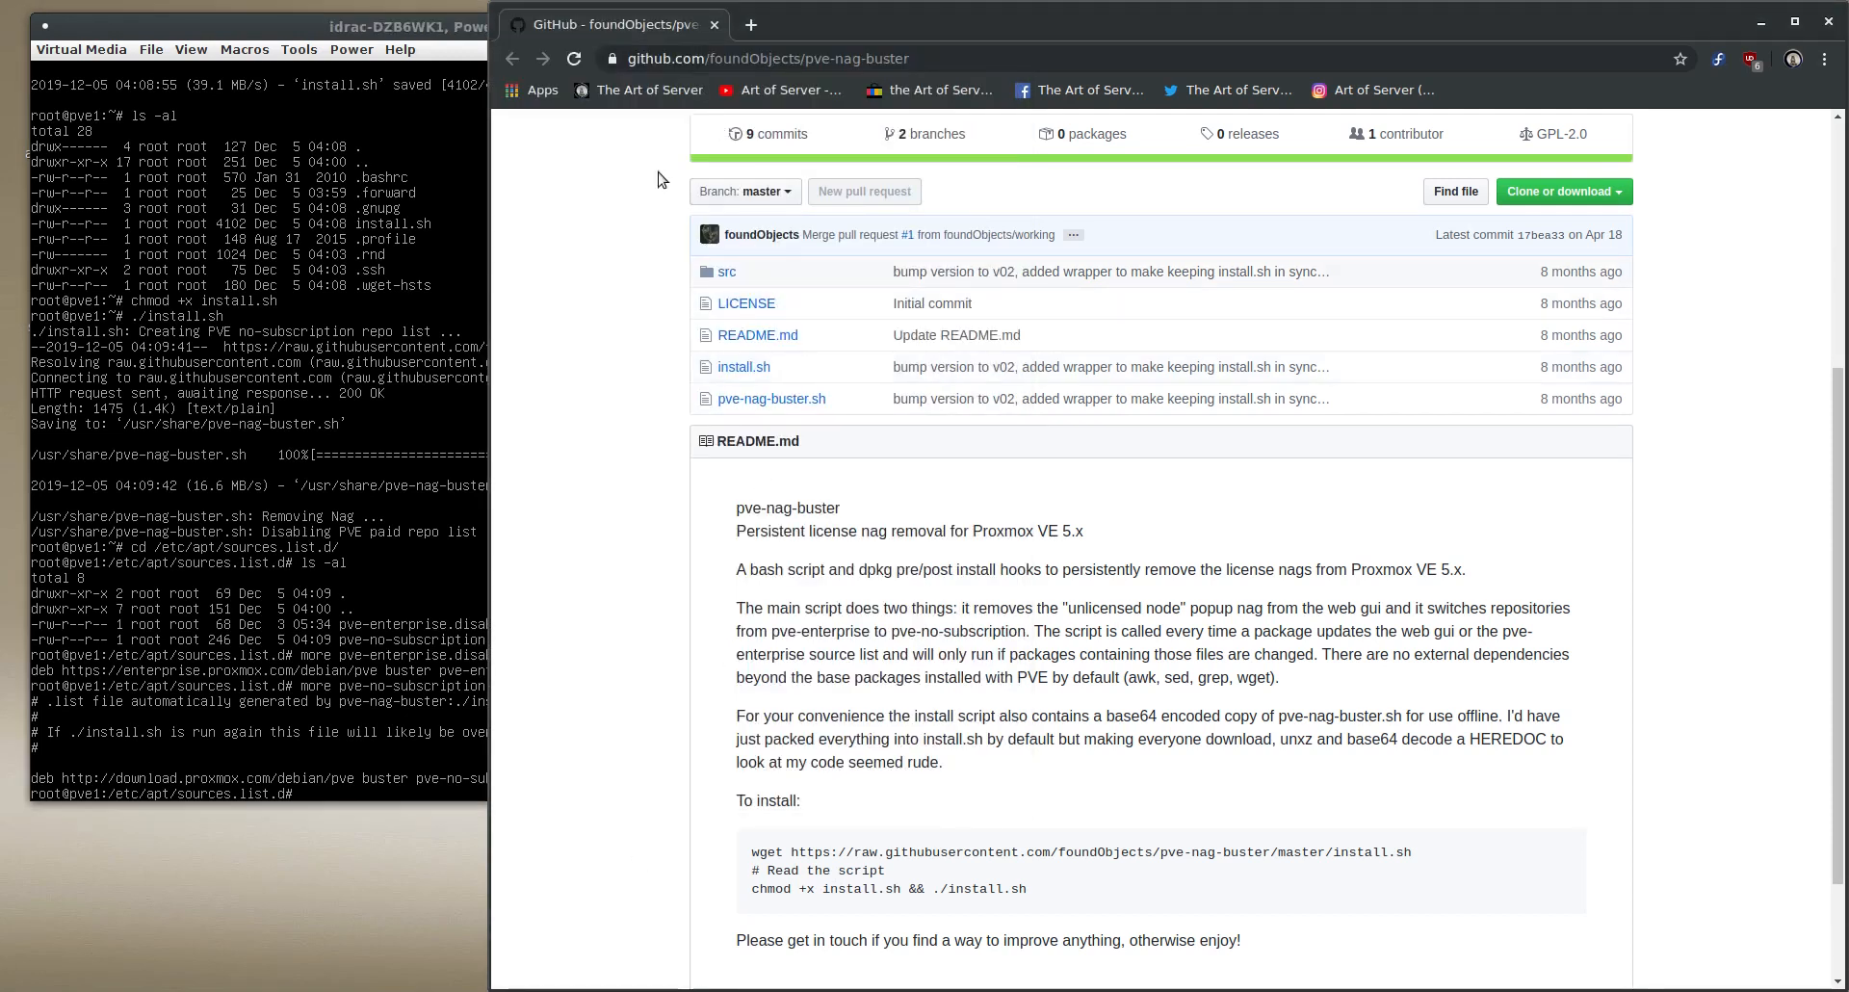
pyautogui.click(675, 990)
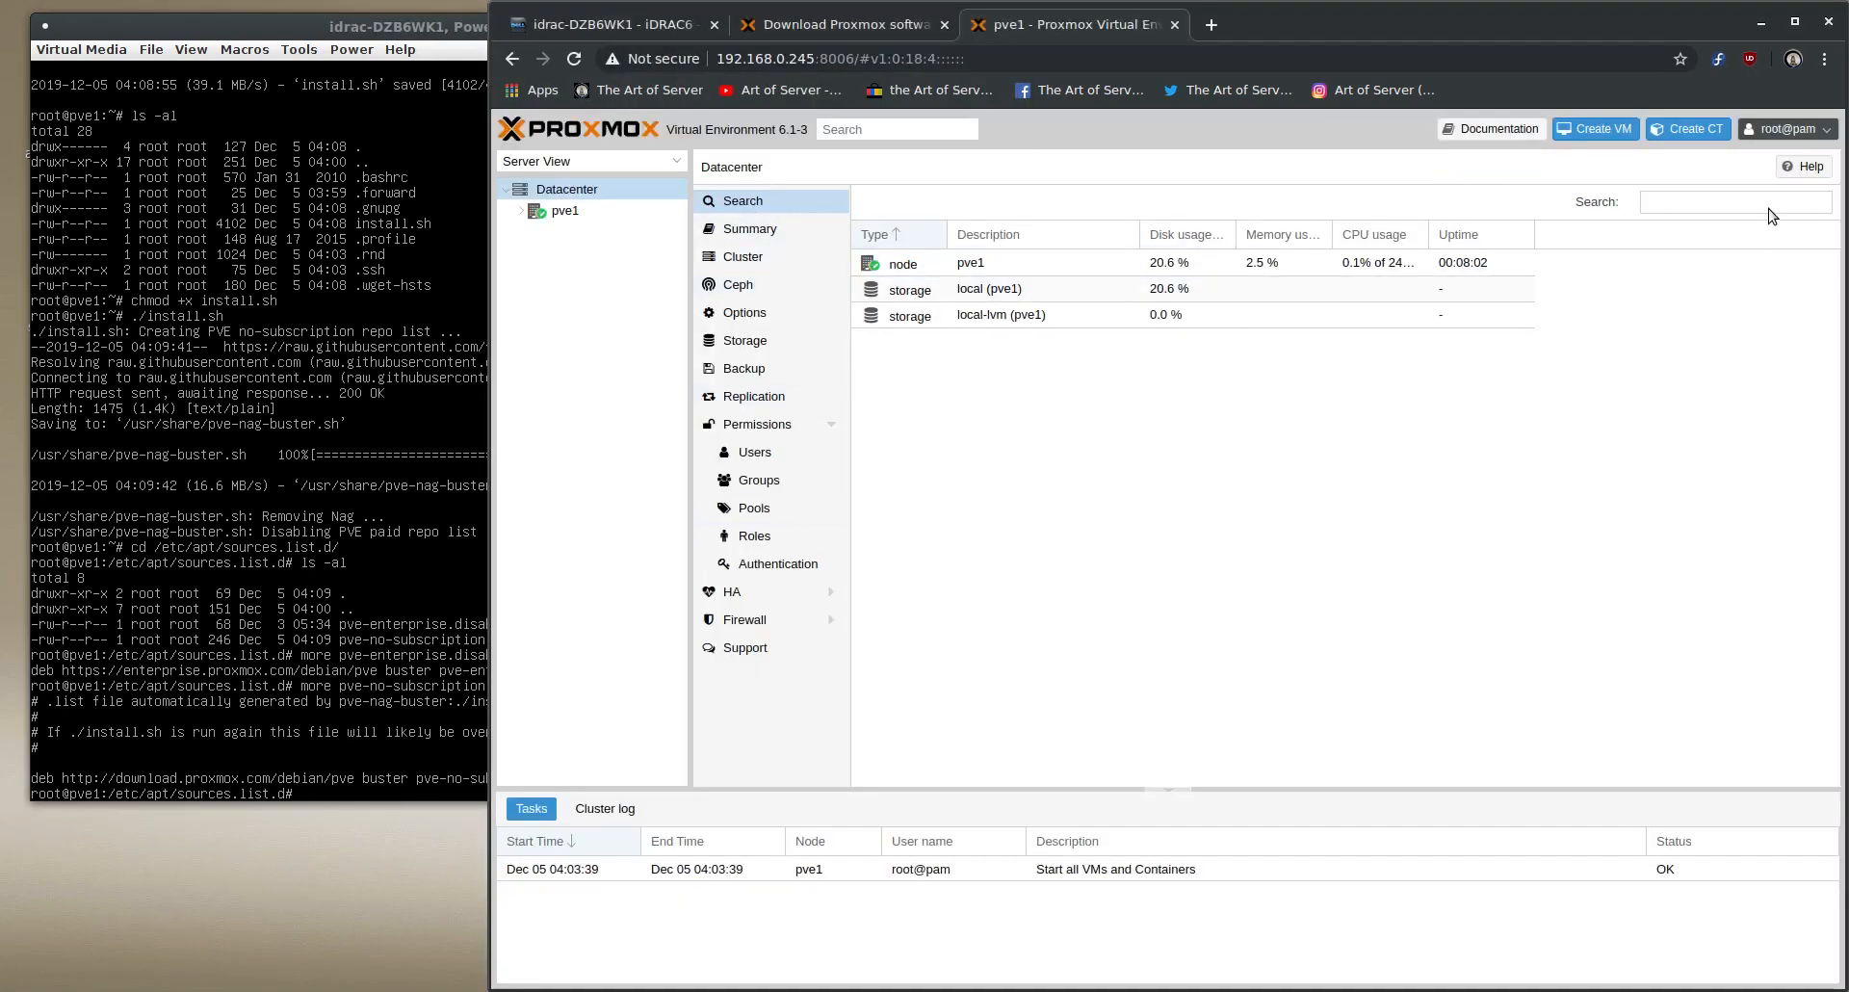
pyautogui.click(1790, 131)
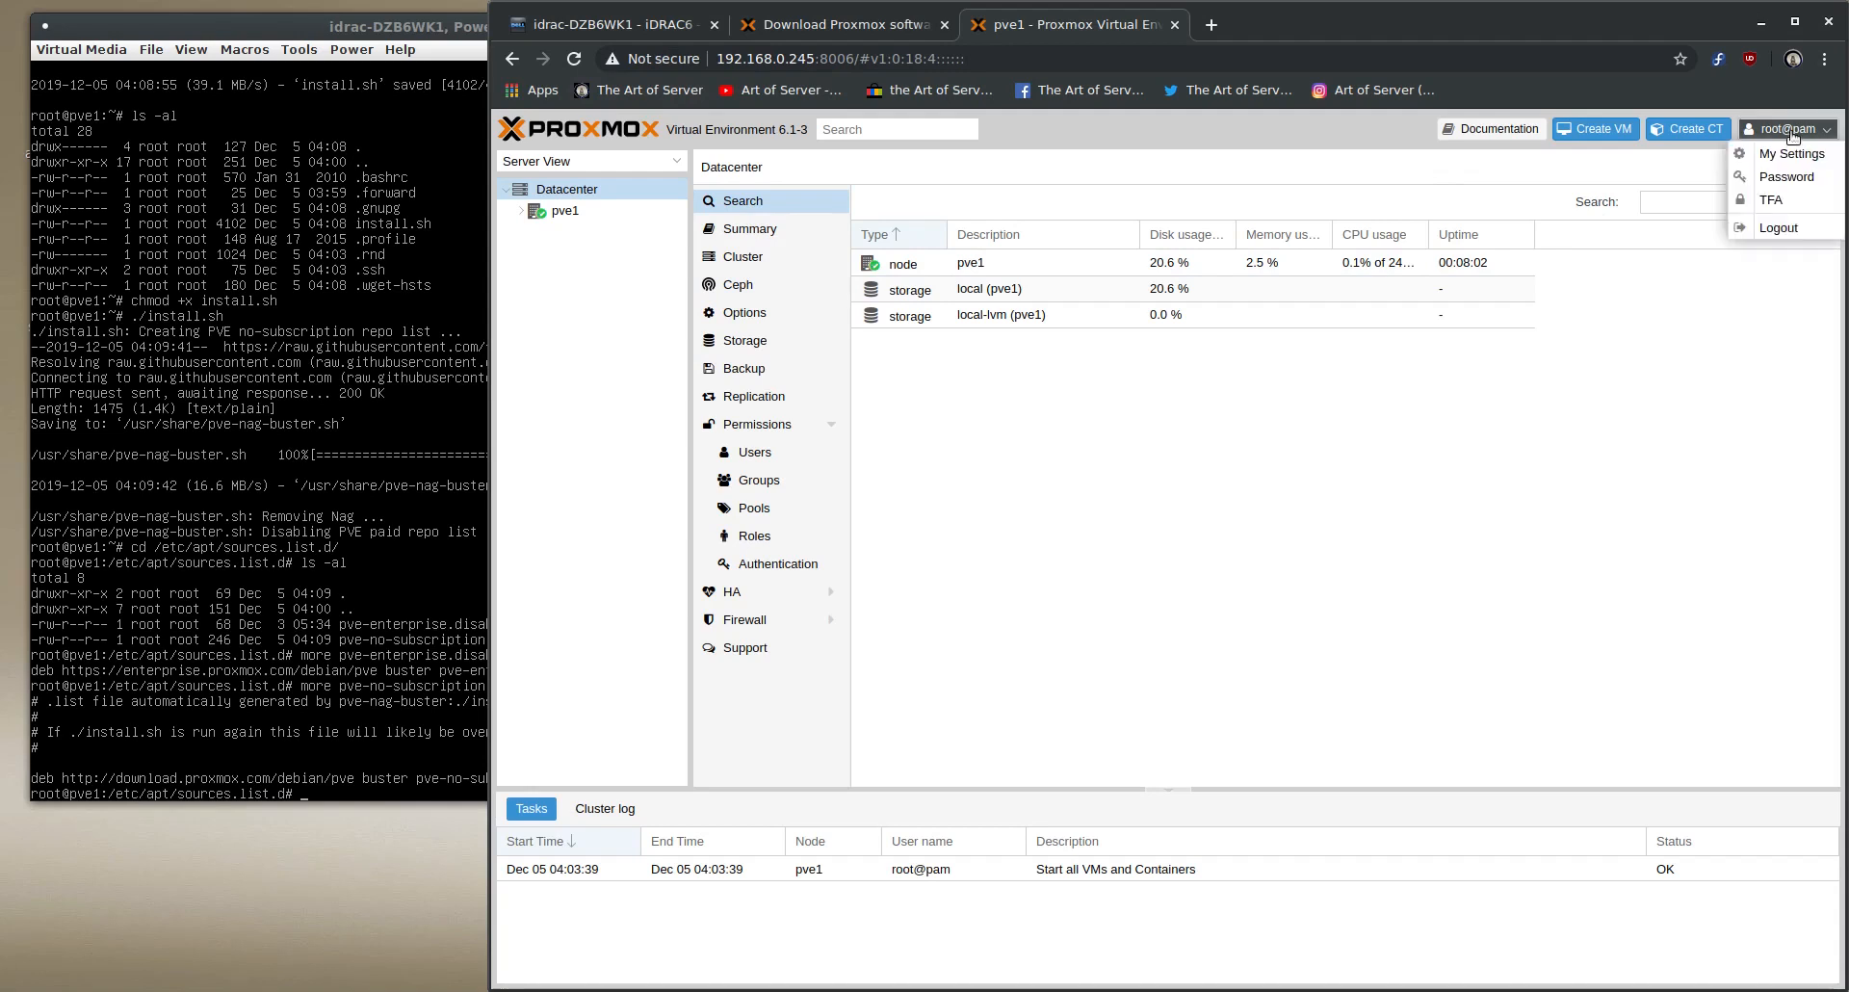
pyautogui.click(1775, 228)
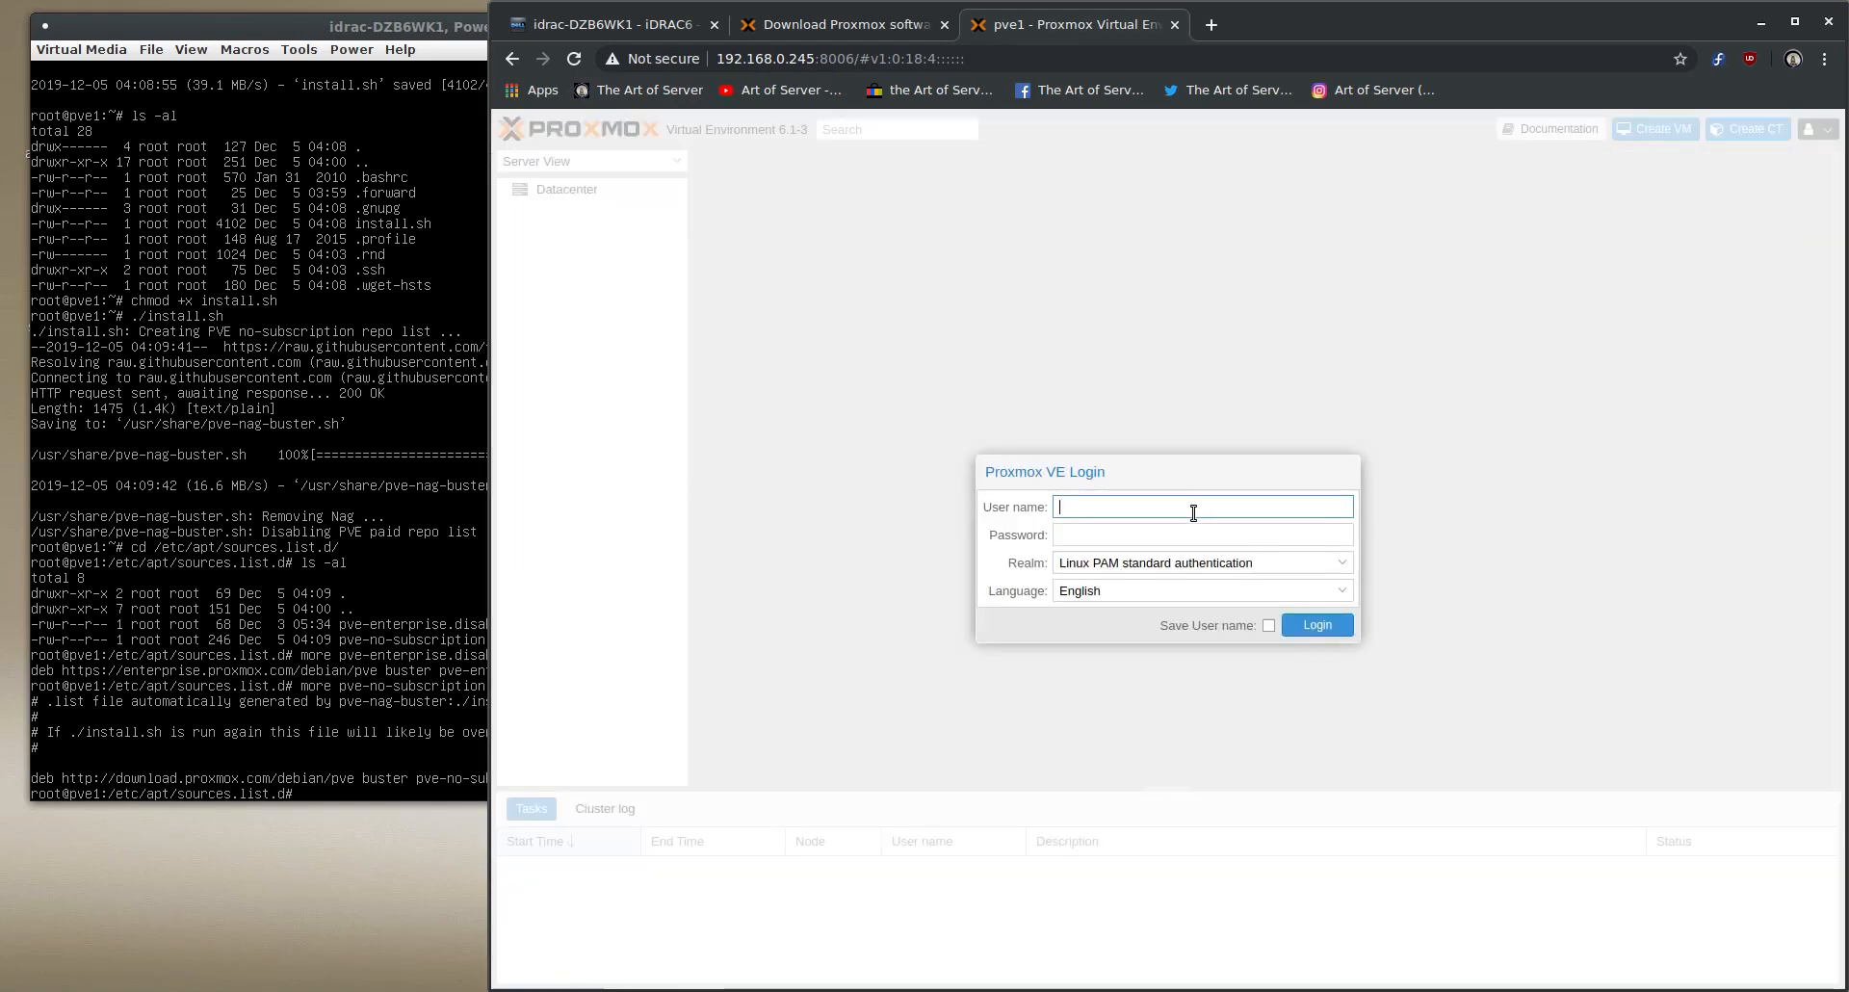
pyautogui.write('root')
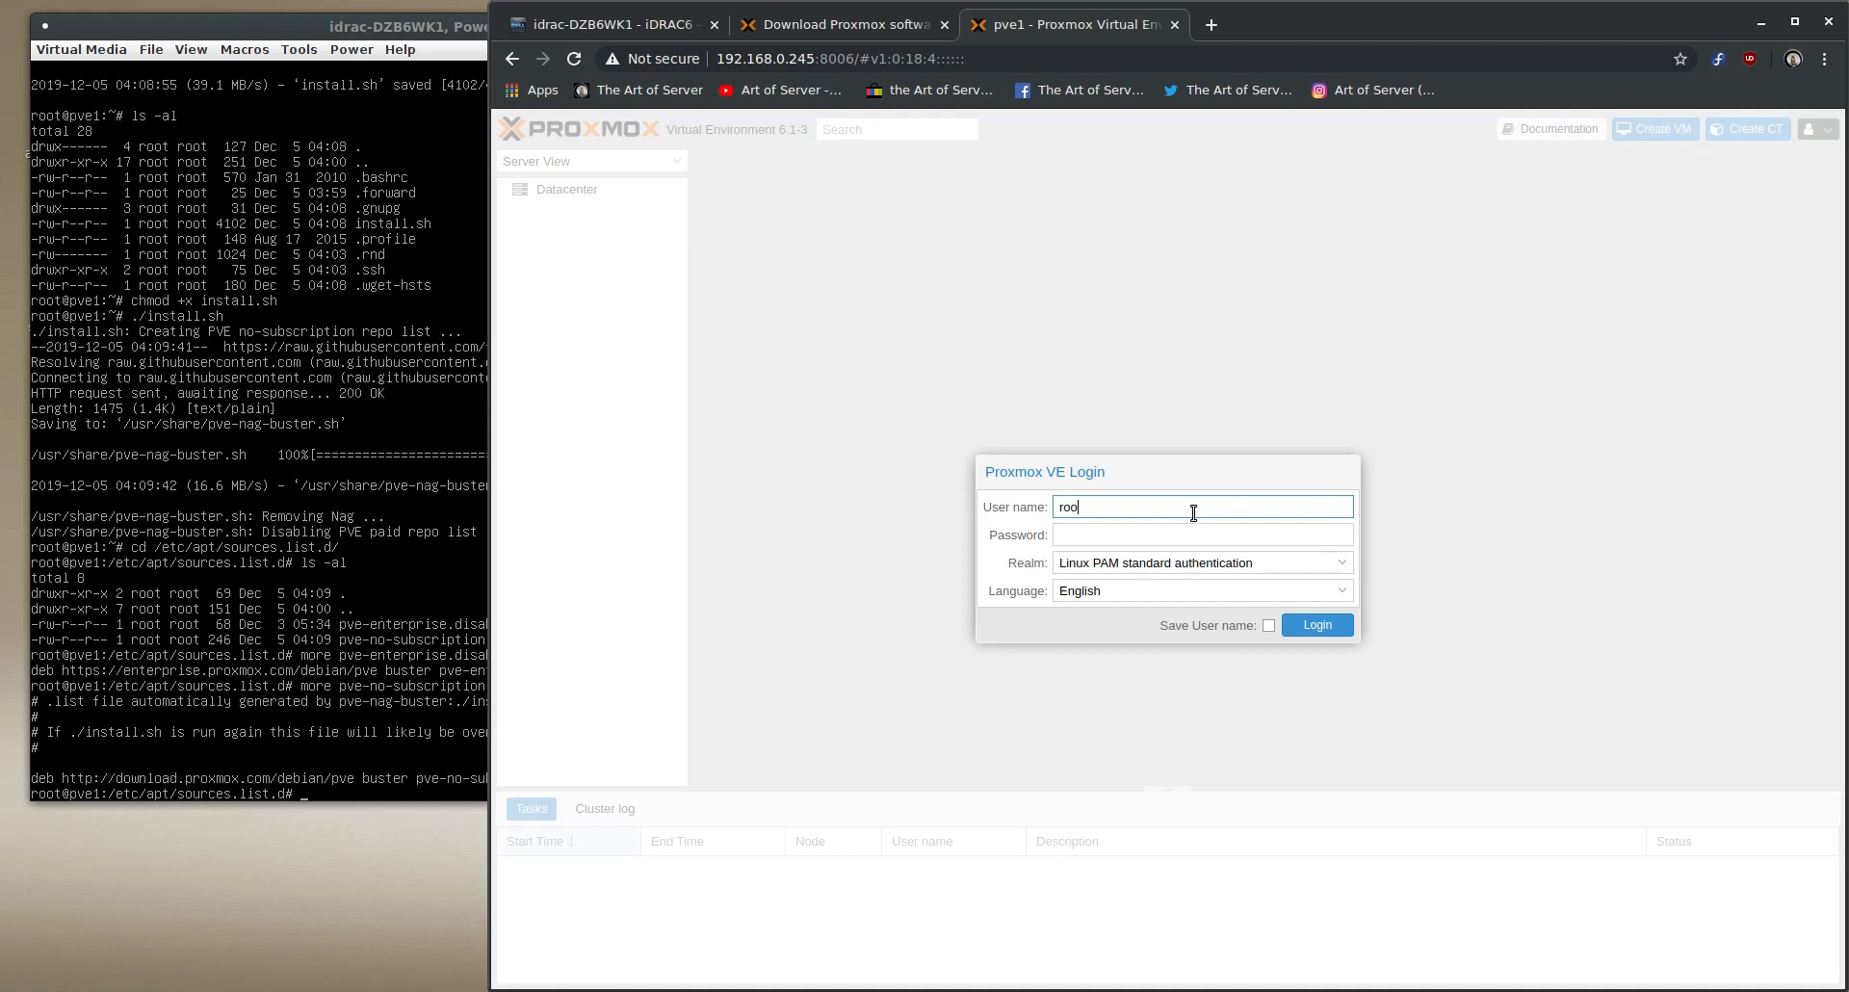
pyautogui.press('Tab')
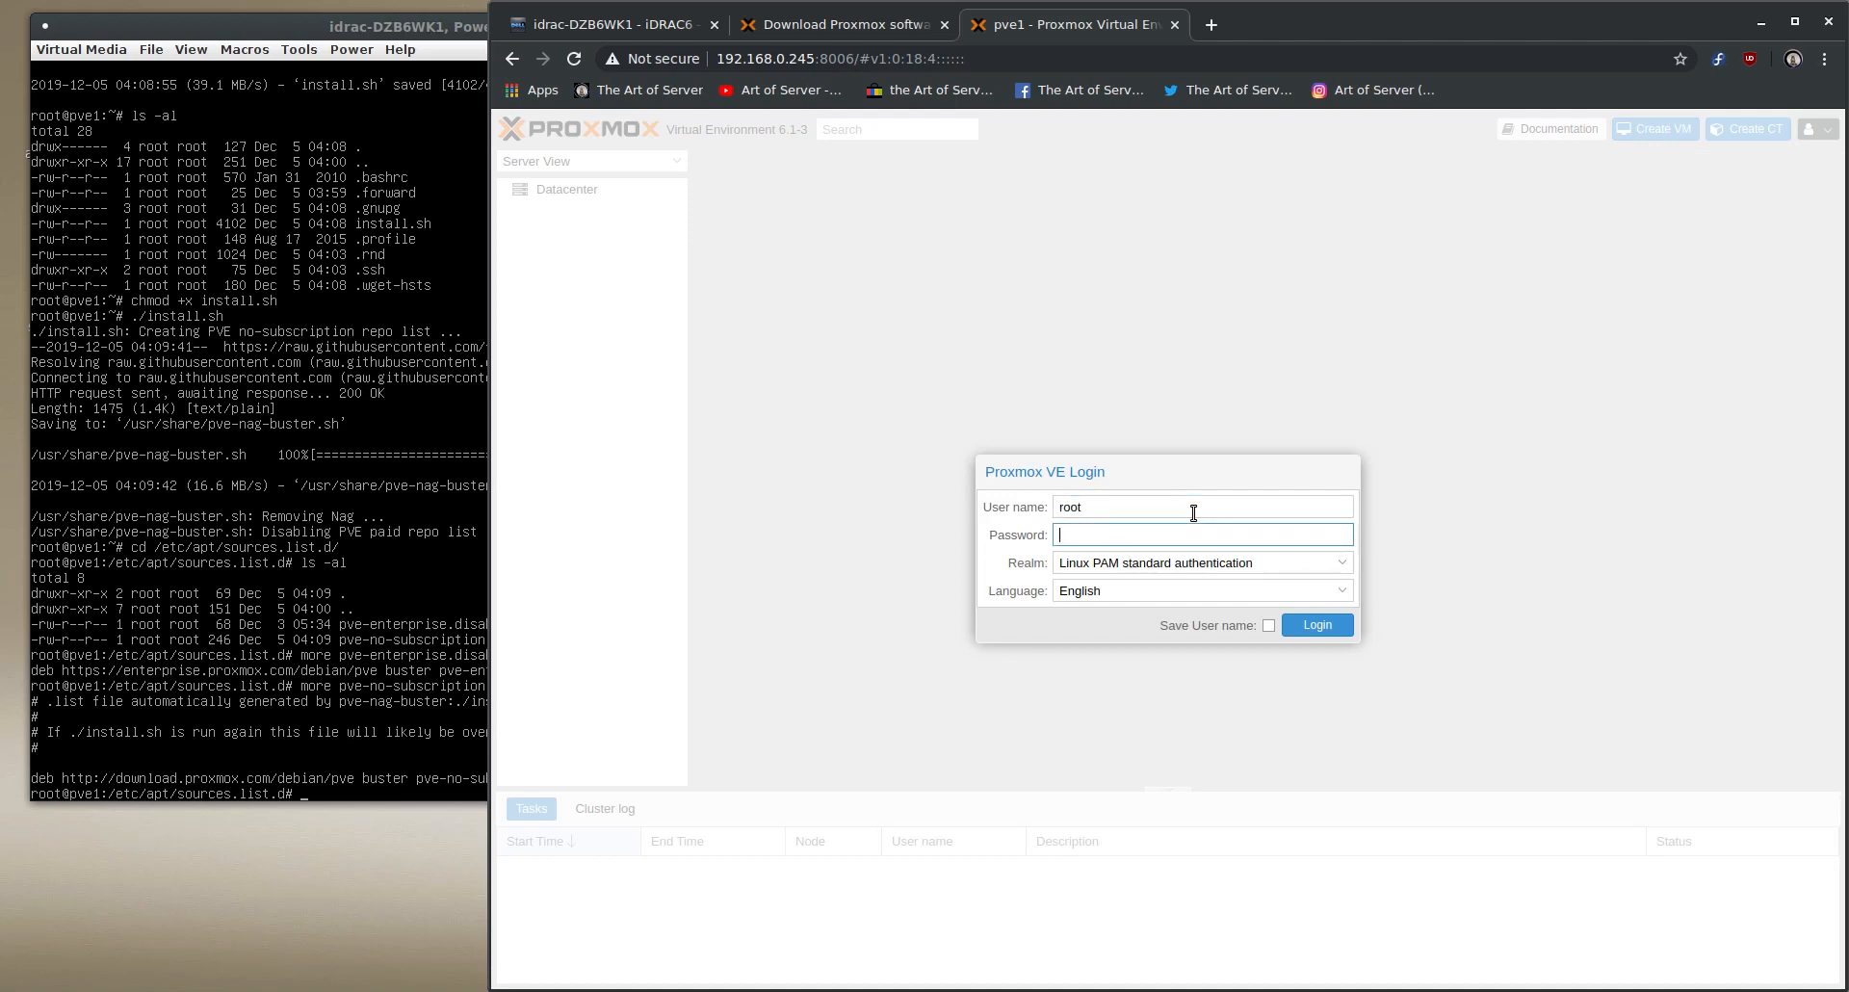
pyautogui.write('******')
pyautogui.press('Return')
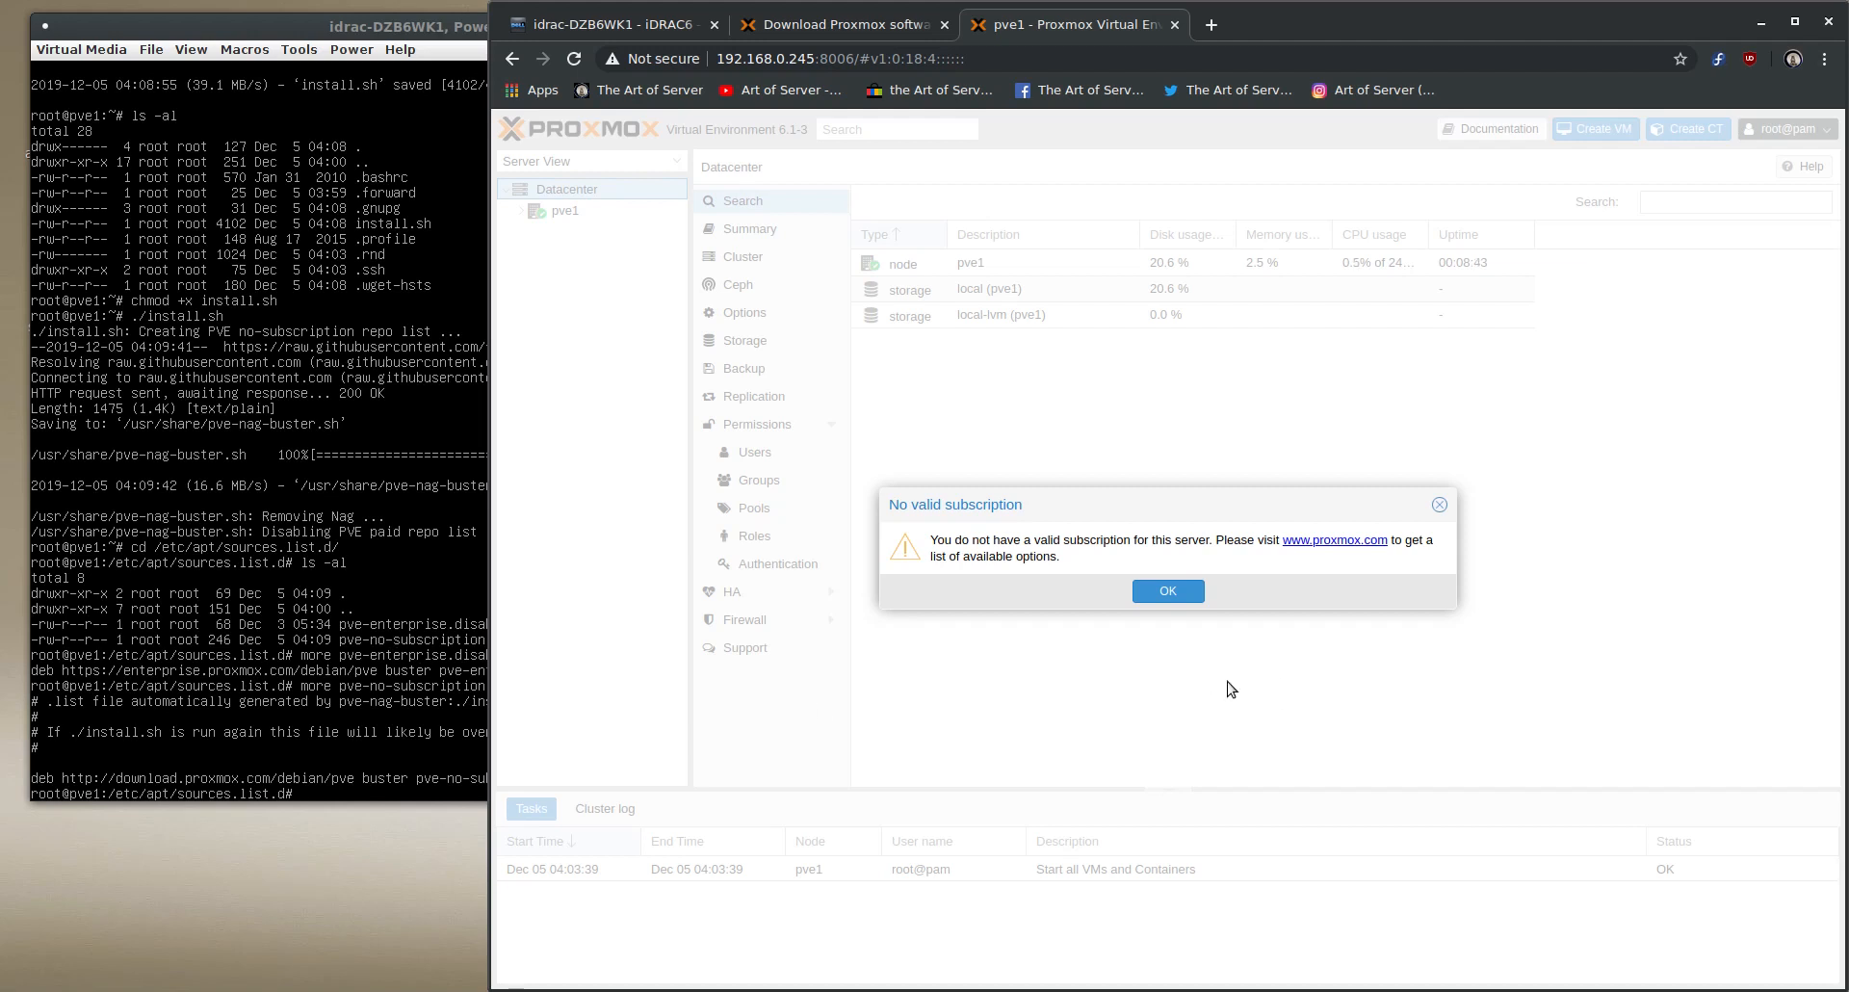
pyautogui.click(1168, 592)
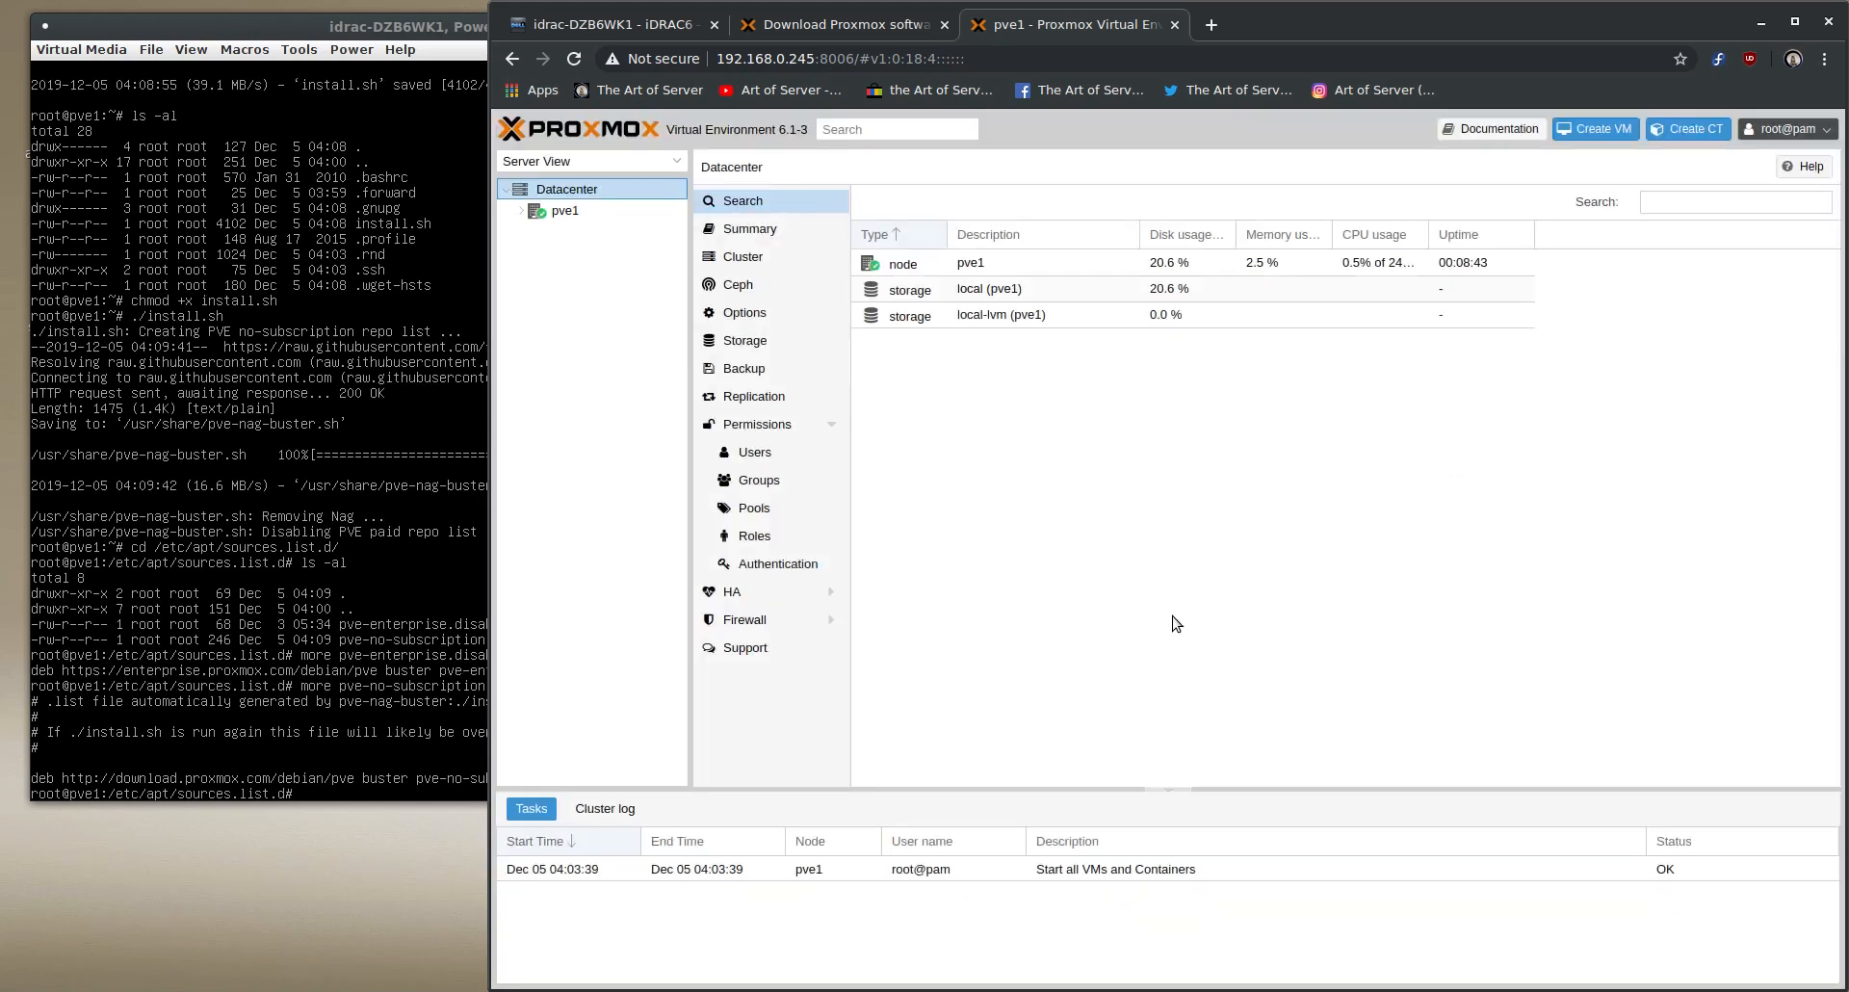
# - Log out of Proxmox VE, reload the page in the browser, and log in again as root with the account password
pyautogui.click(1783, 131)
pyautogui.click(1775, 228)
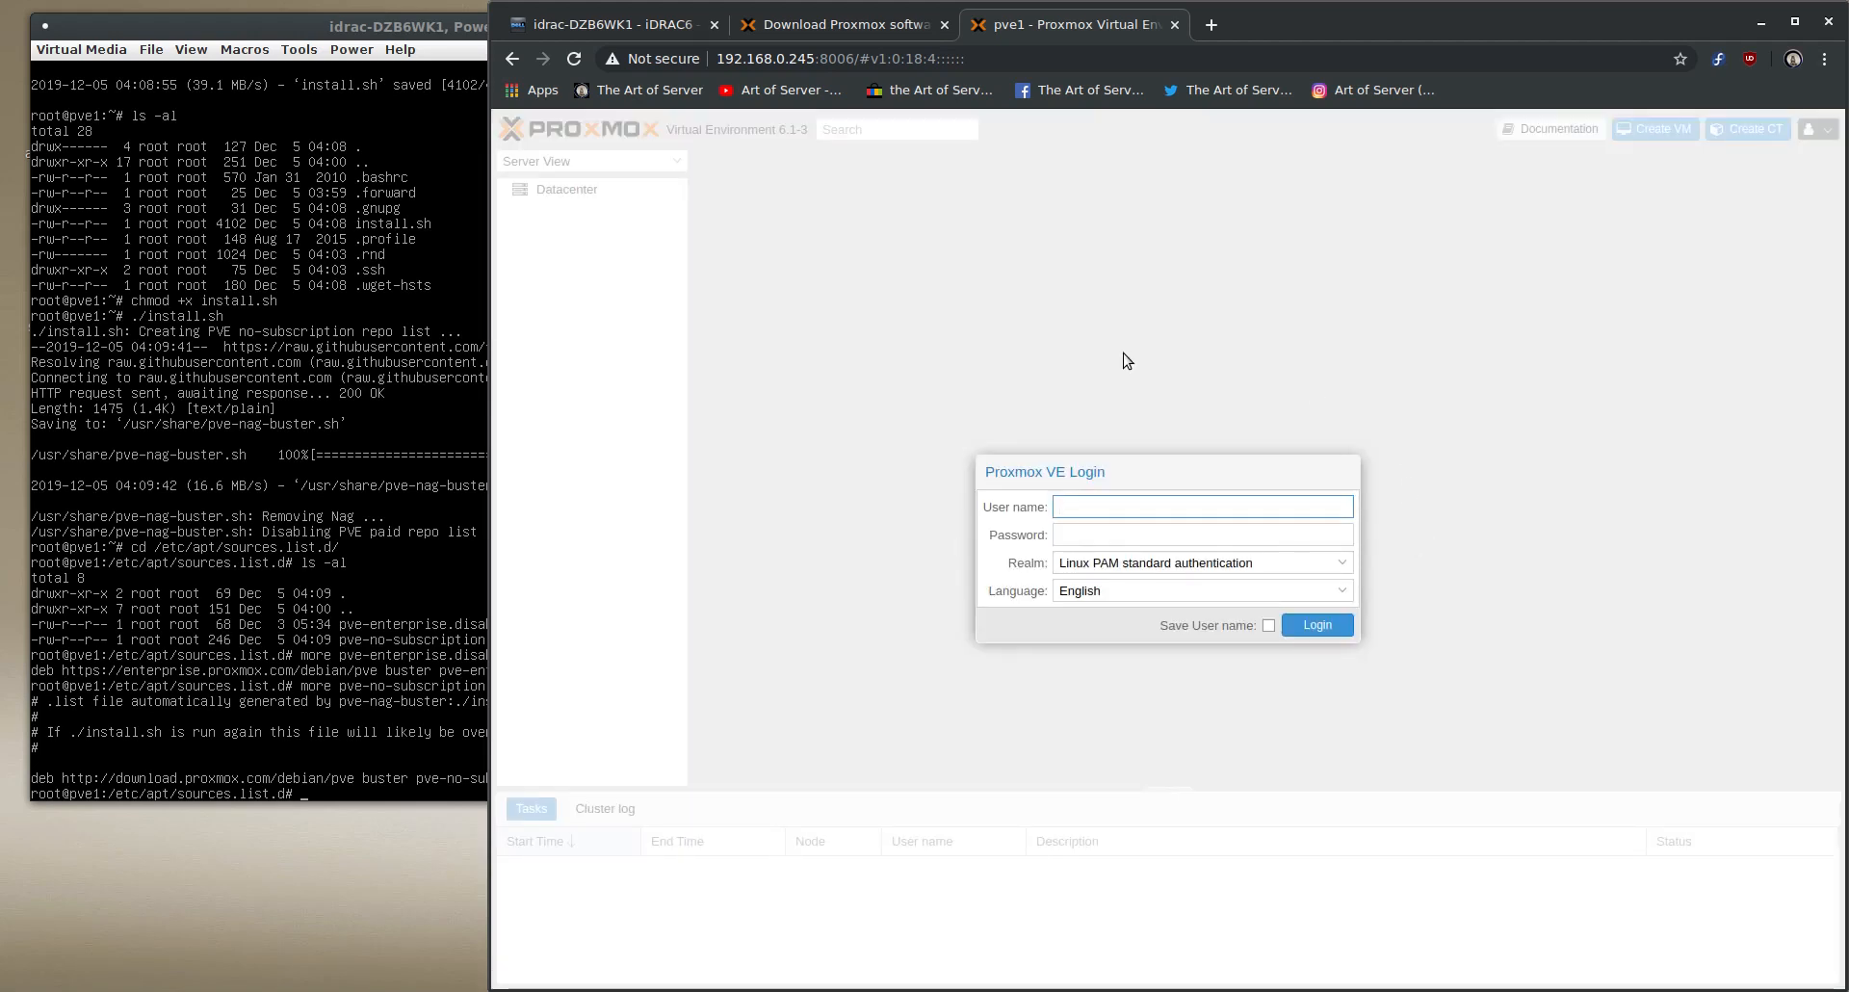
pyautogui.click(572, 59)
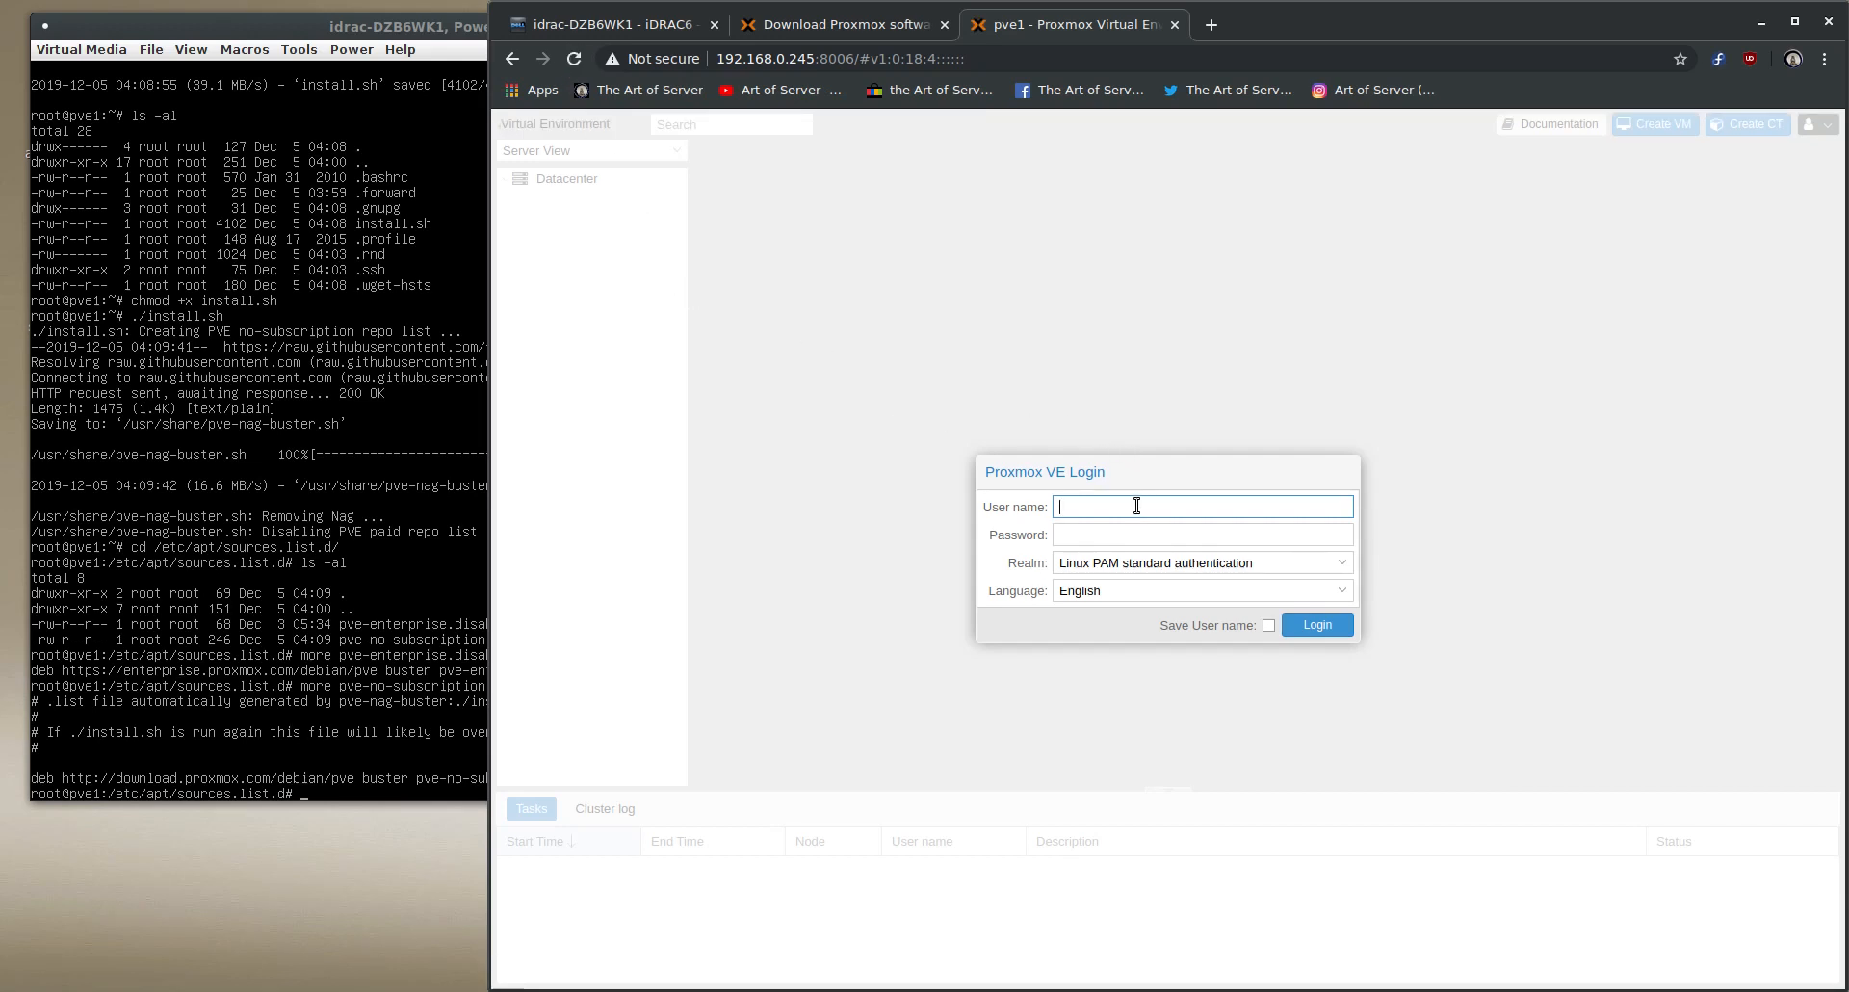
pyautogui.write('root')
pyautogui.press('Tab')
pyautogui.write('******')
pyautogui.press('Return')
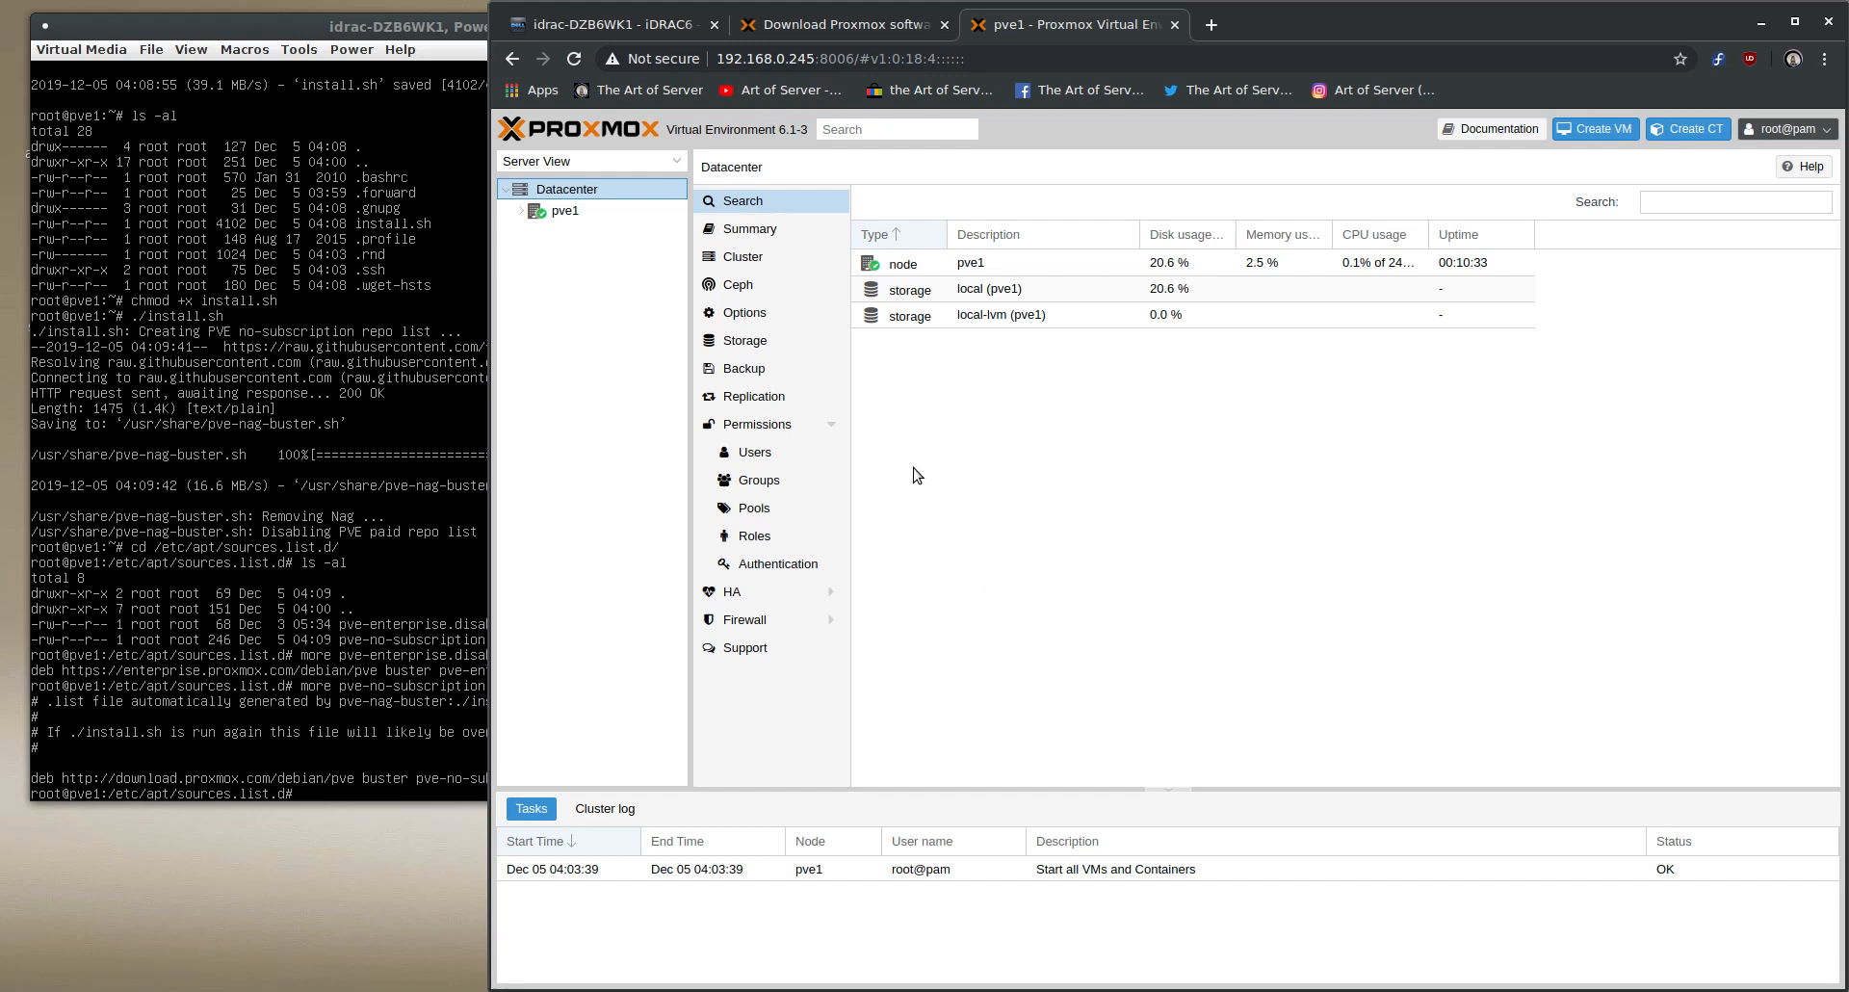
# - Refresh the package database in the pve1 node's updates and close the task viewer once it completes
pyautogui.click(574, 214)
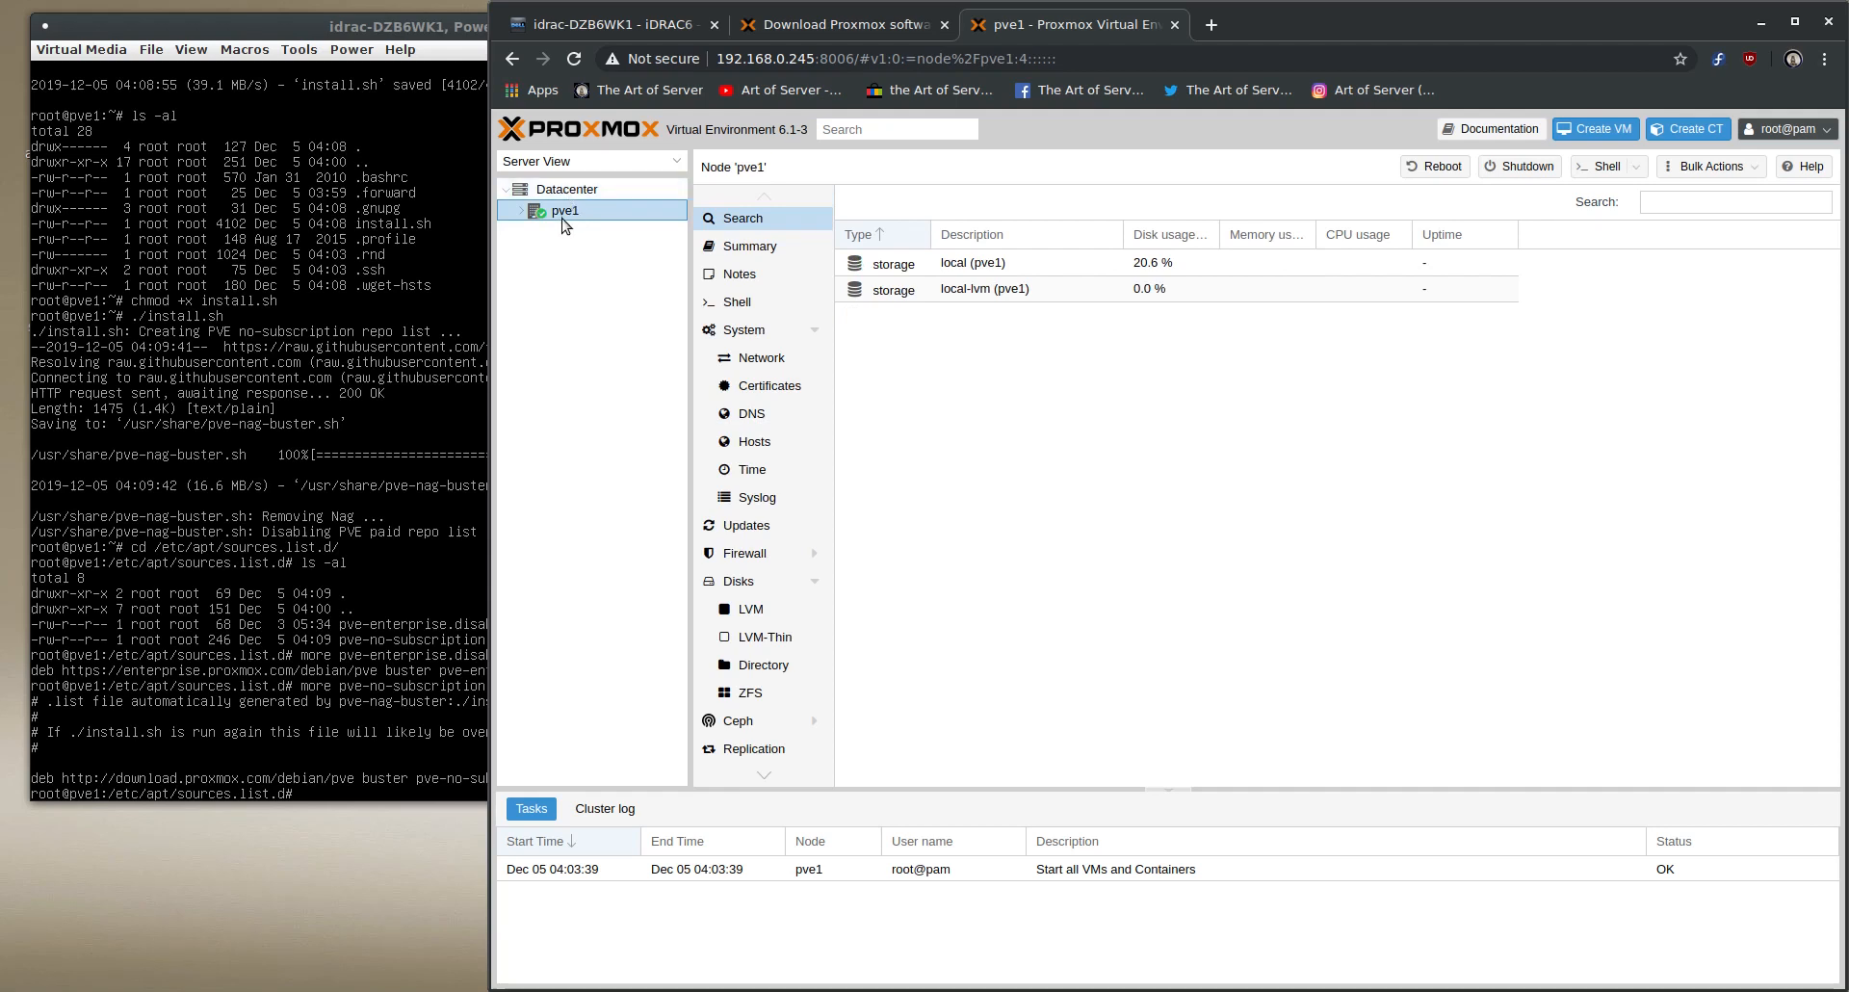
pyautogui.click(747, 528)
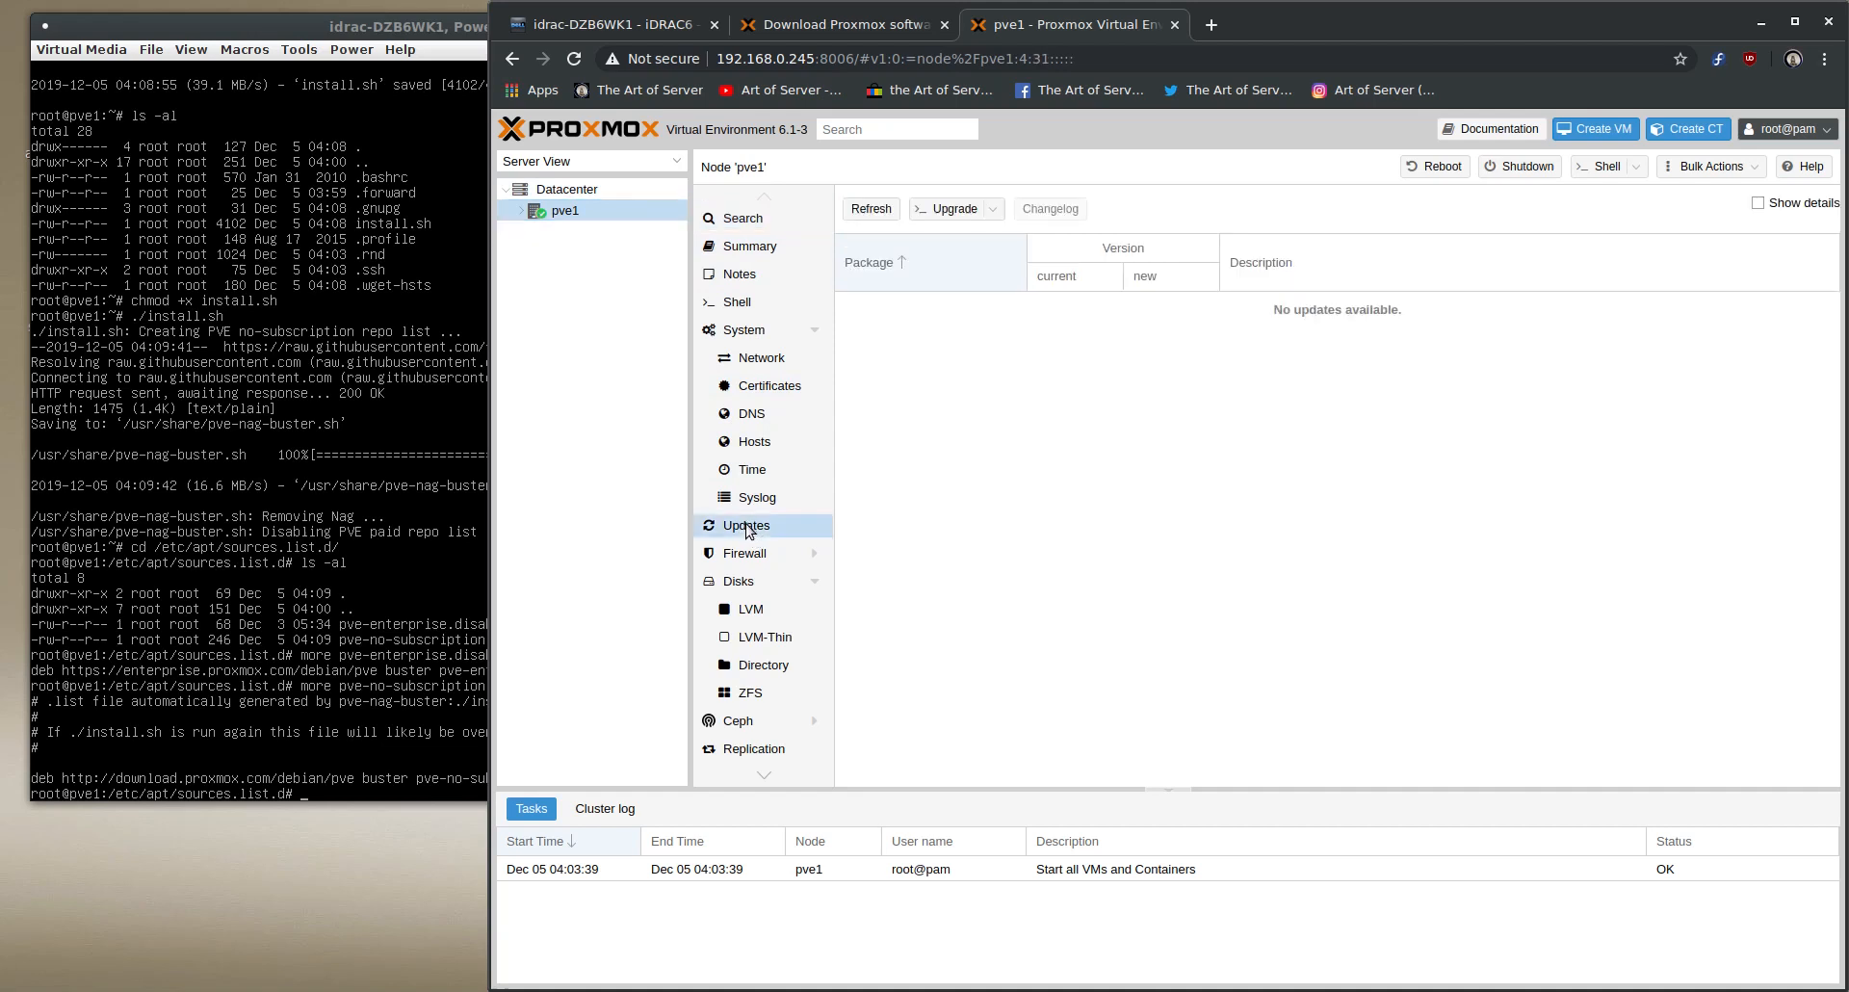
pyautogui.click(872, 211)
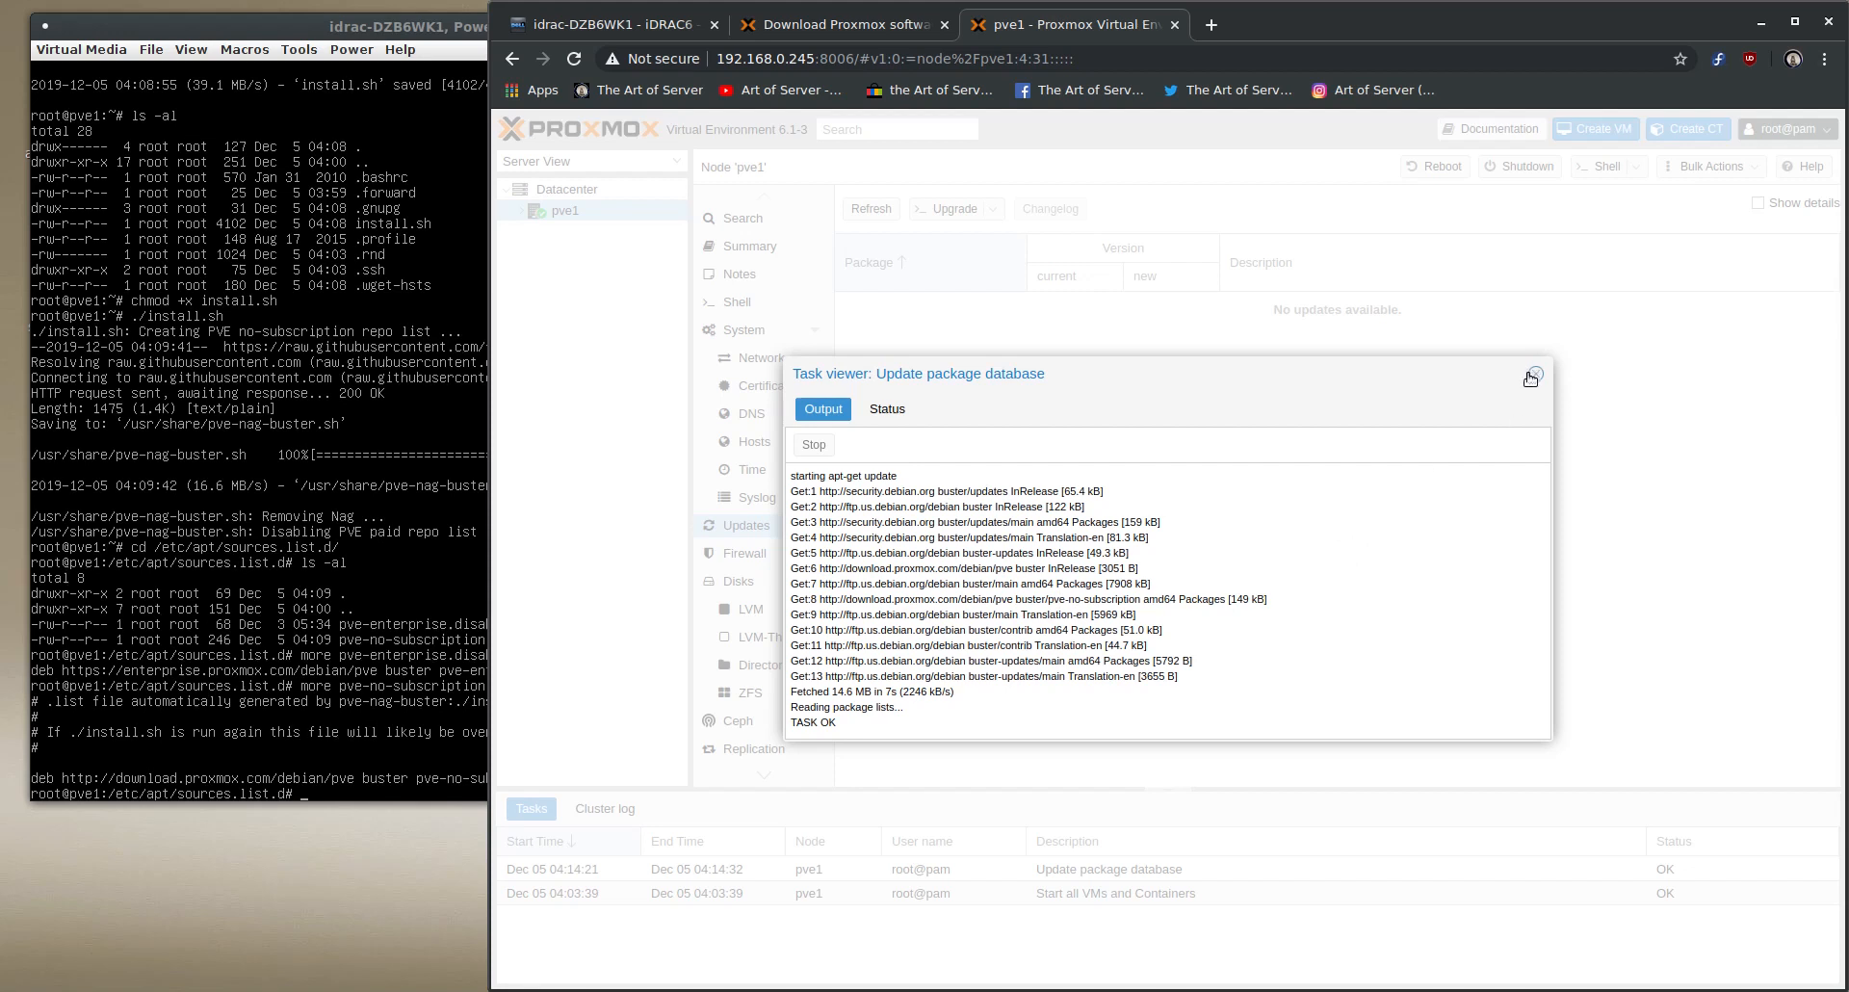
pyautogui.click(1535, 374)
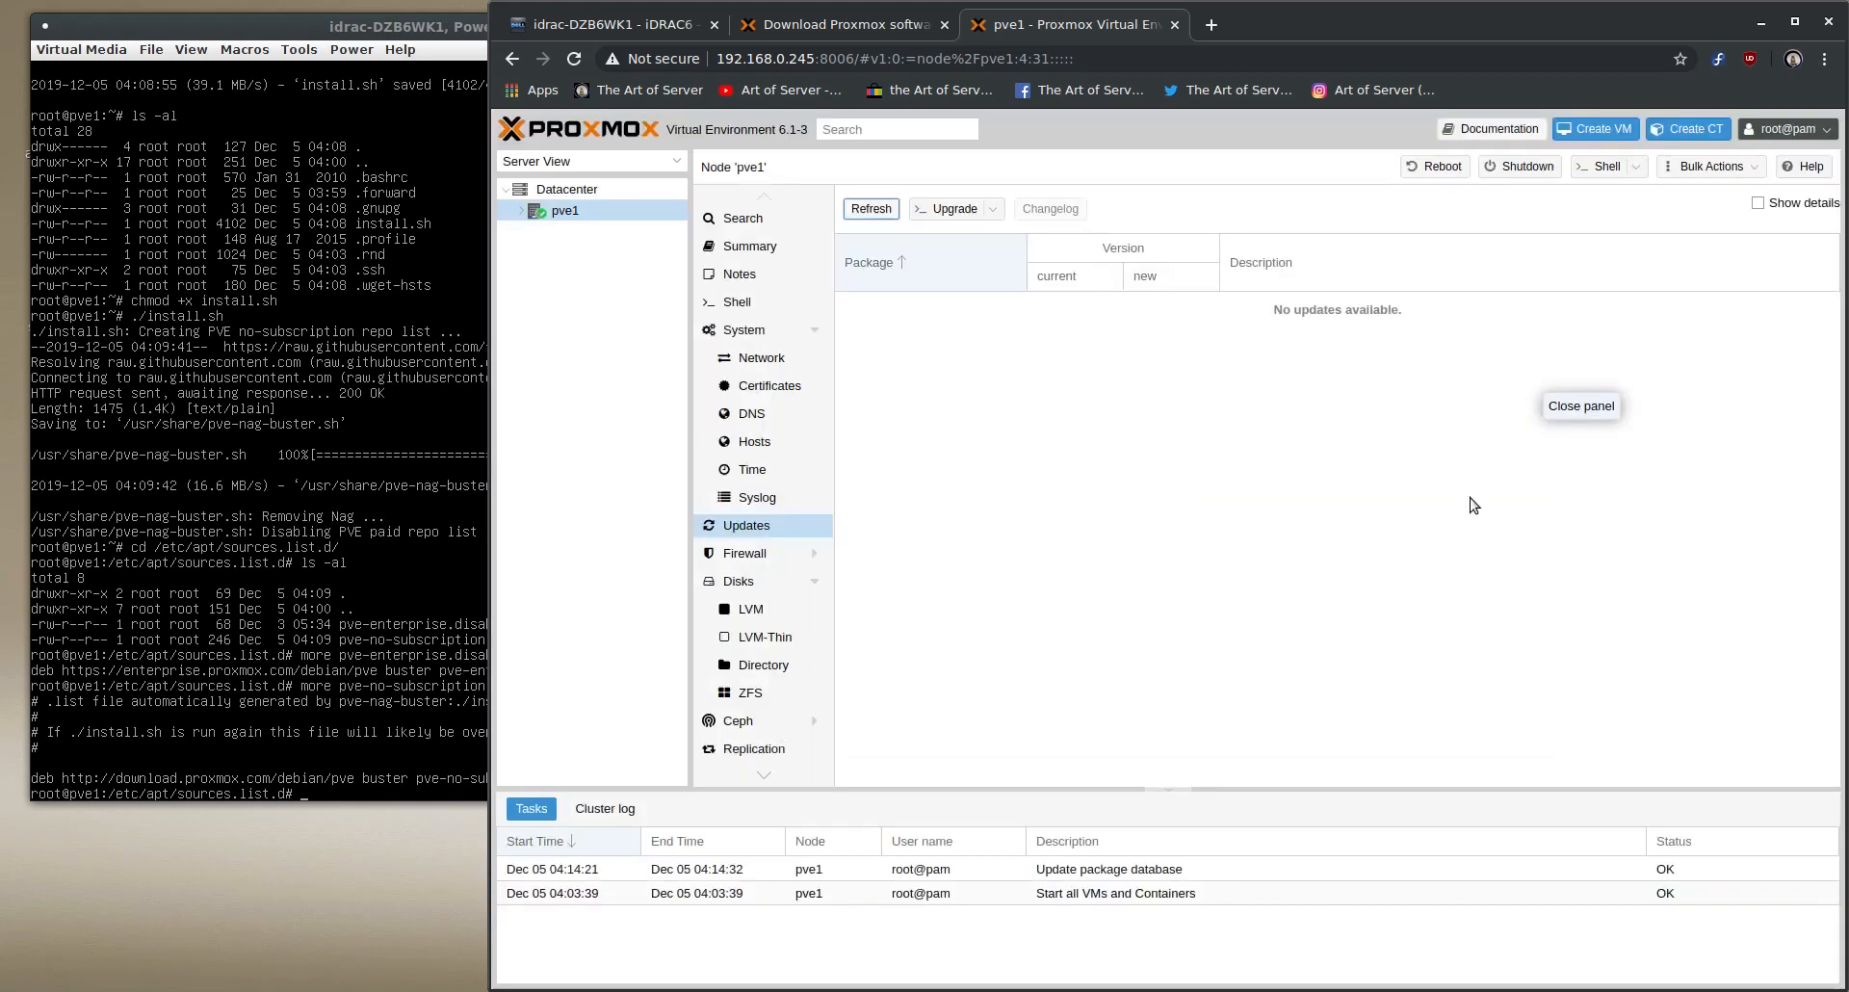
# - Run the system upgrade on the pve1 node and close its console once it finishes
pyautogui.click(958, 210)
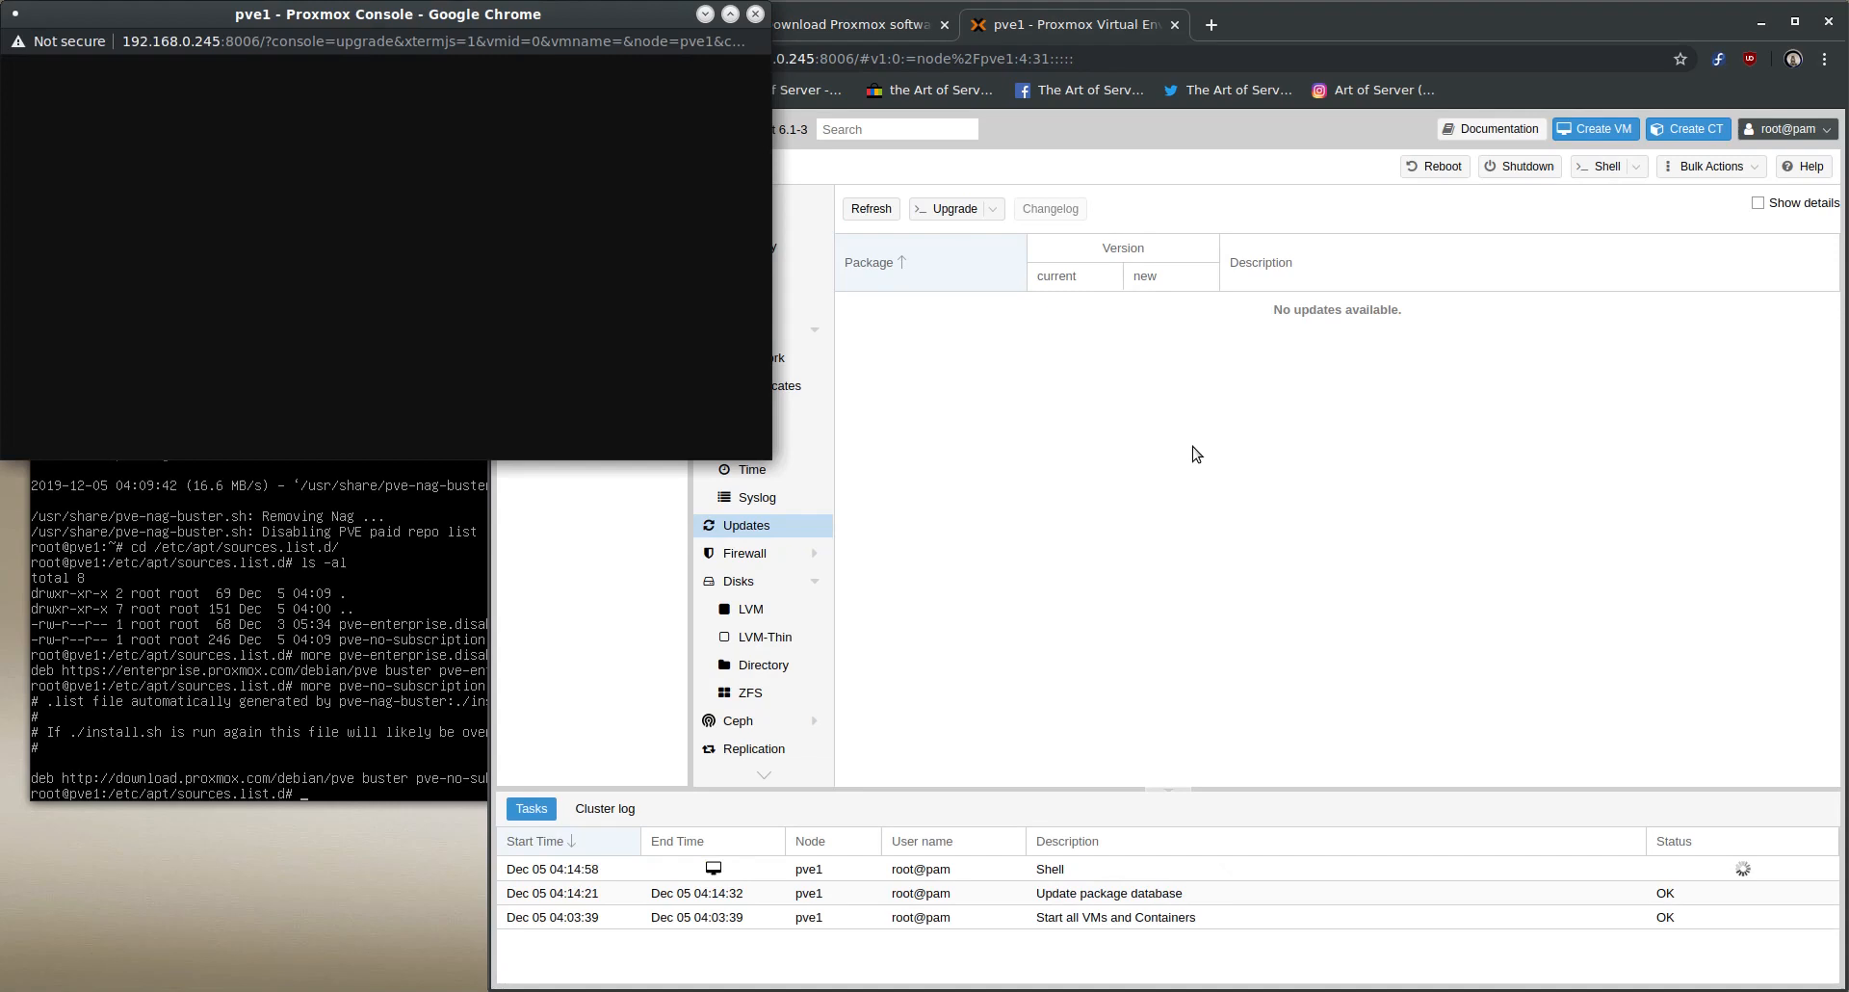
pyautogui.moveTo(632, 9); pyautogui.dragTo(1238, 222)
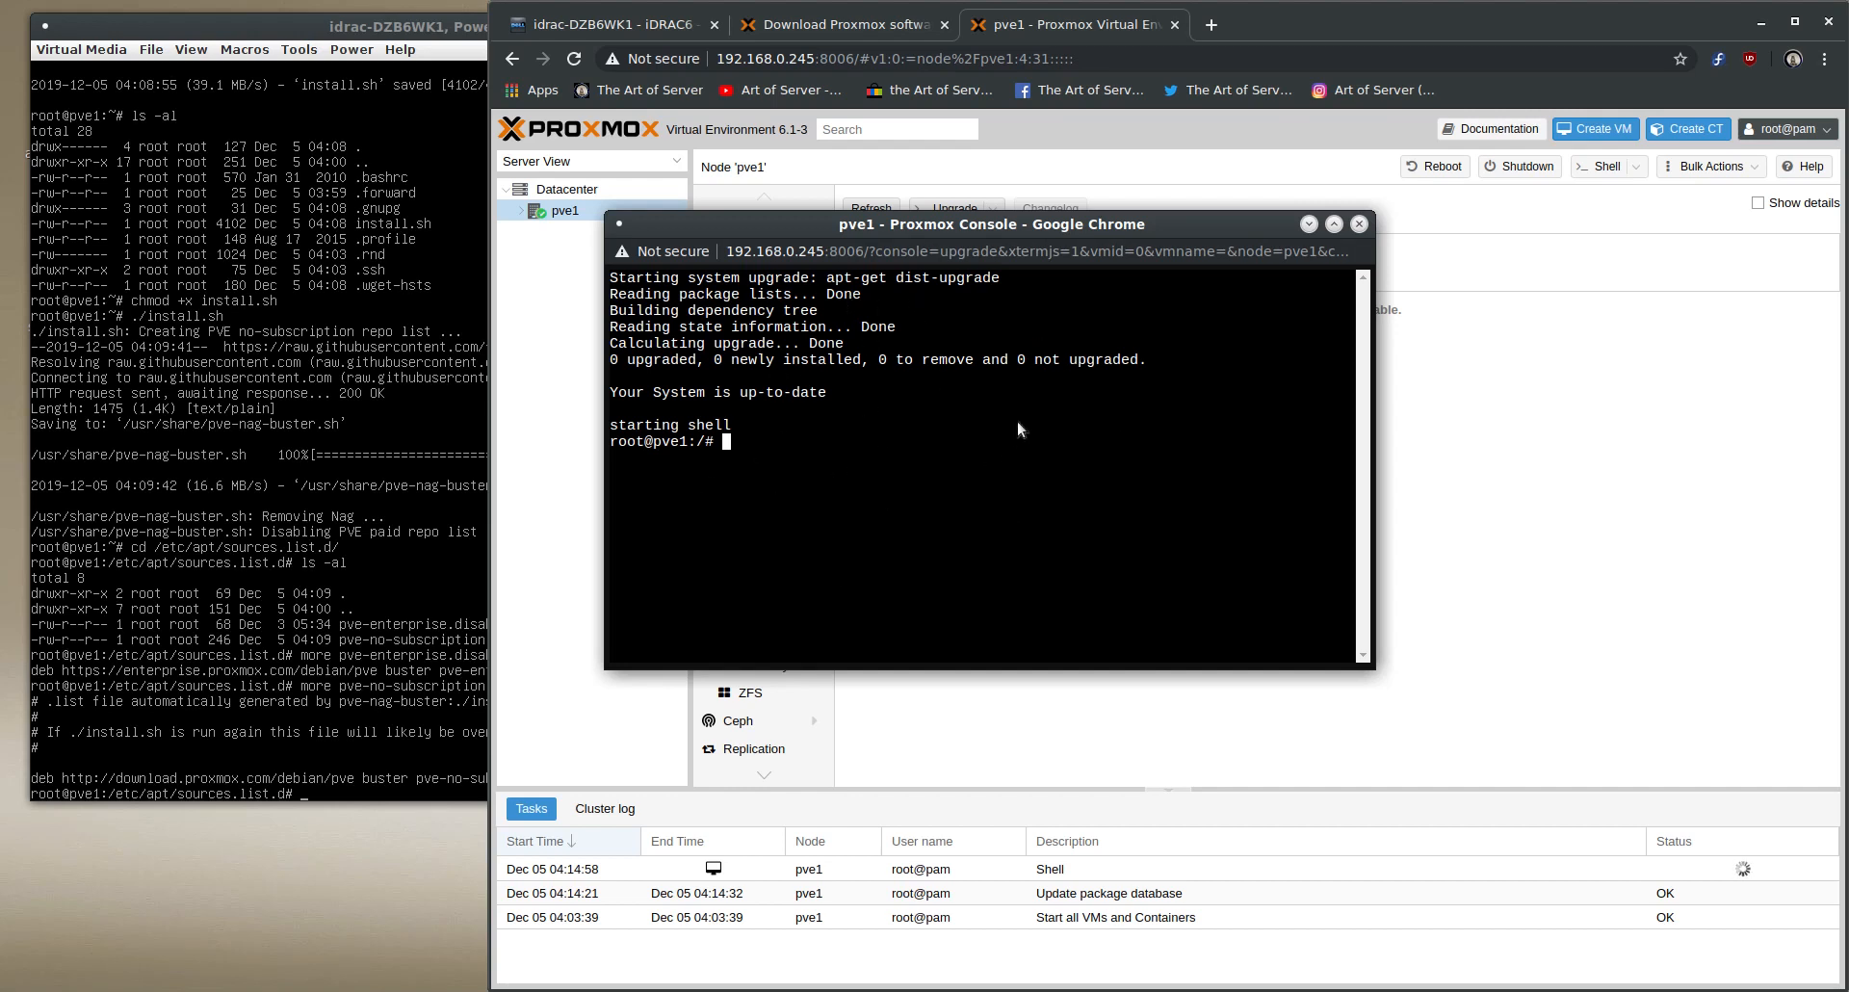
pyautogui.click(1358, 225)
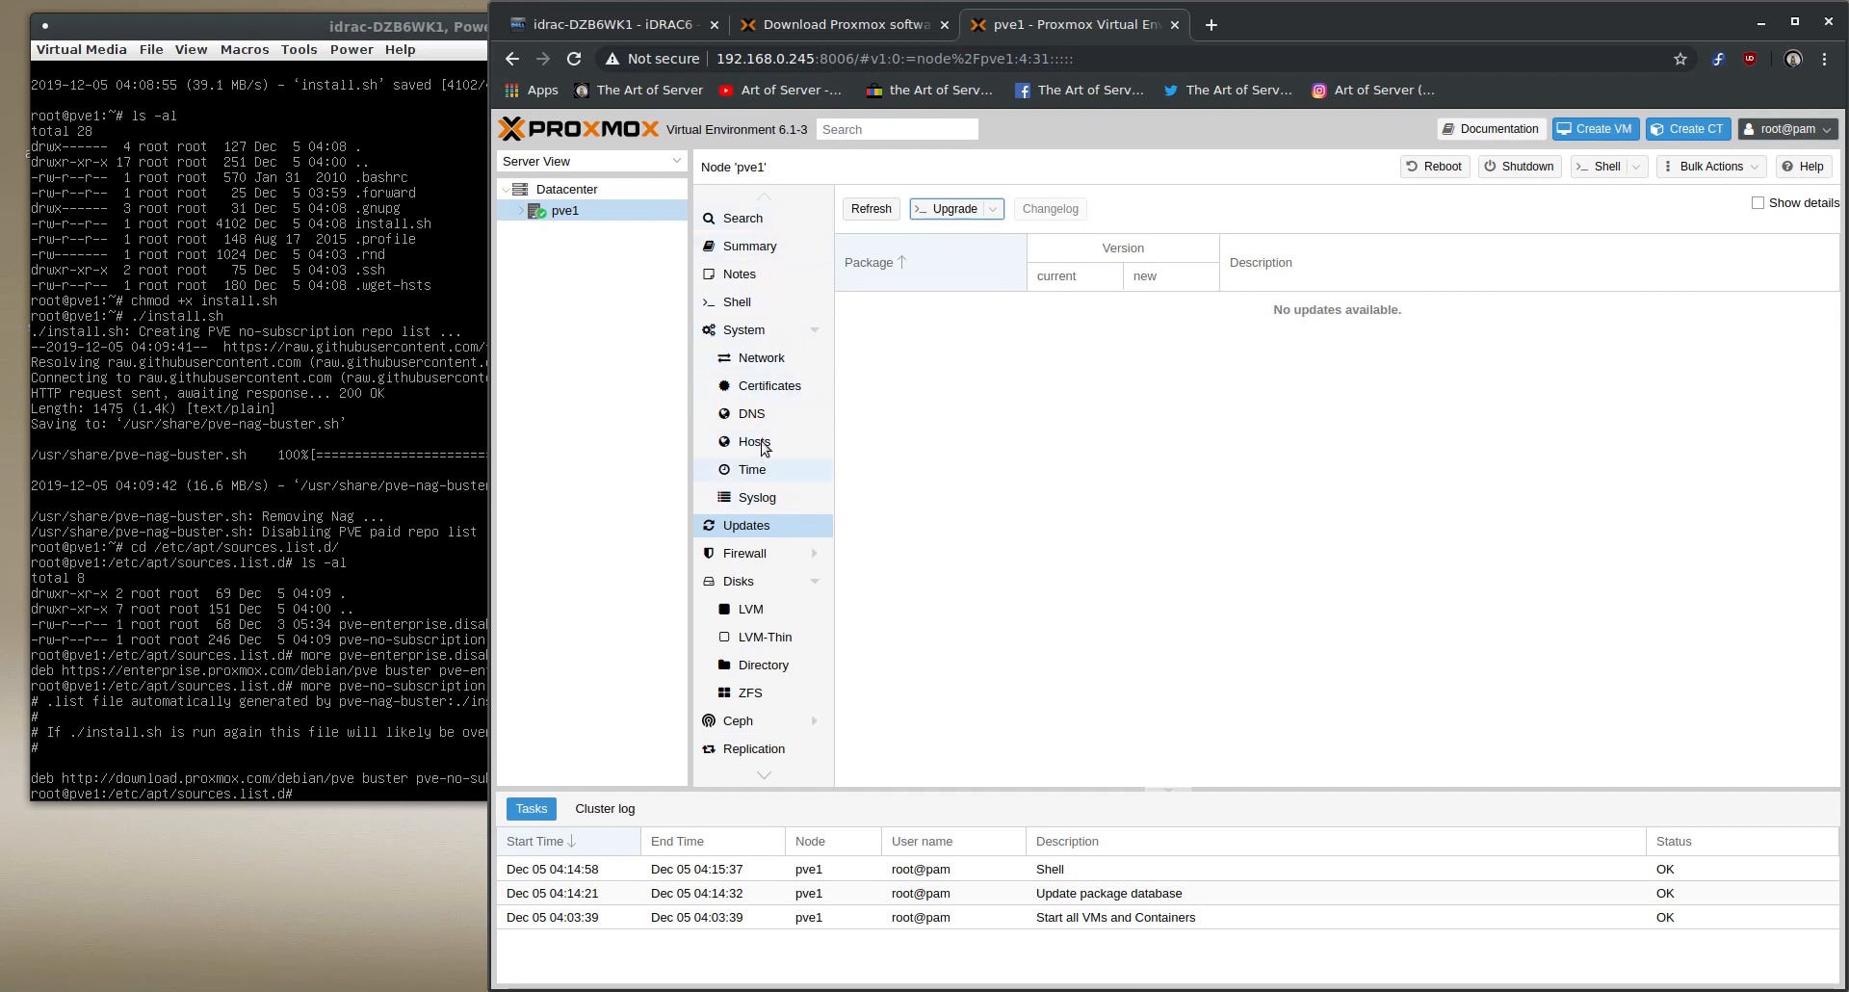
# - Create a ZFS pool named data1 on pve1 with RAID level RAIDZ2, using all available disks from /dev/sdb to /dev/sdg
pyautogui.click(751, 695)
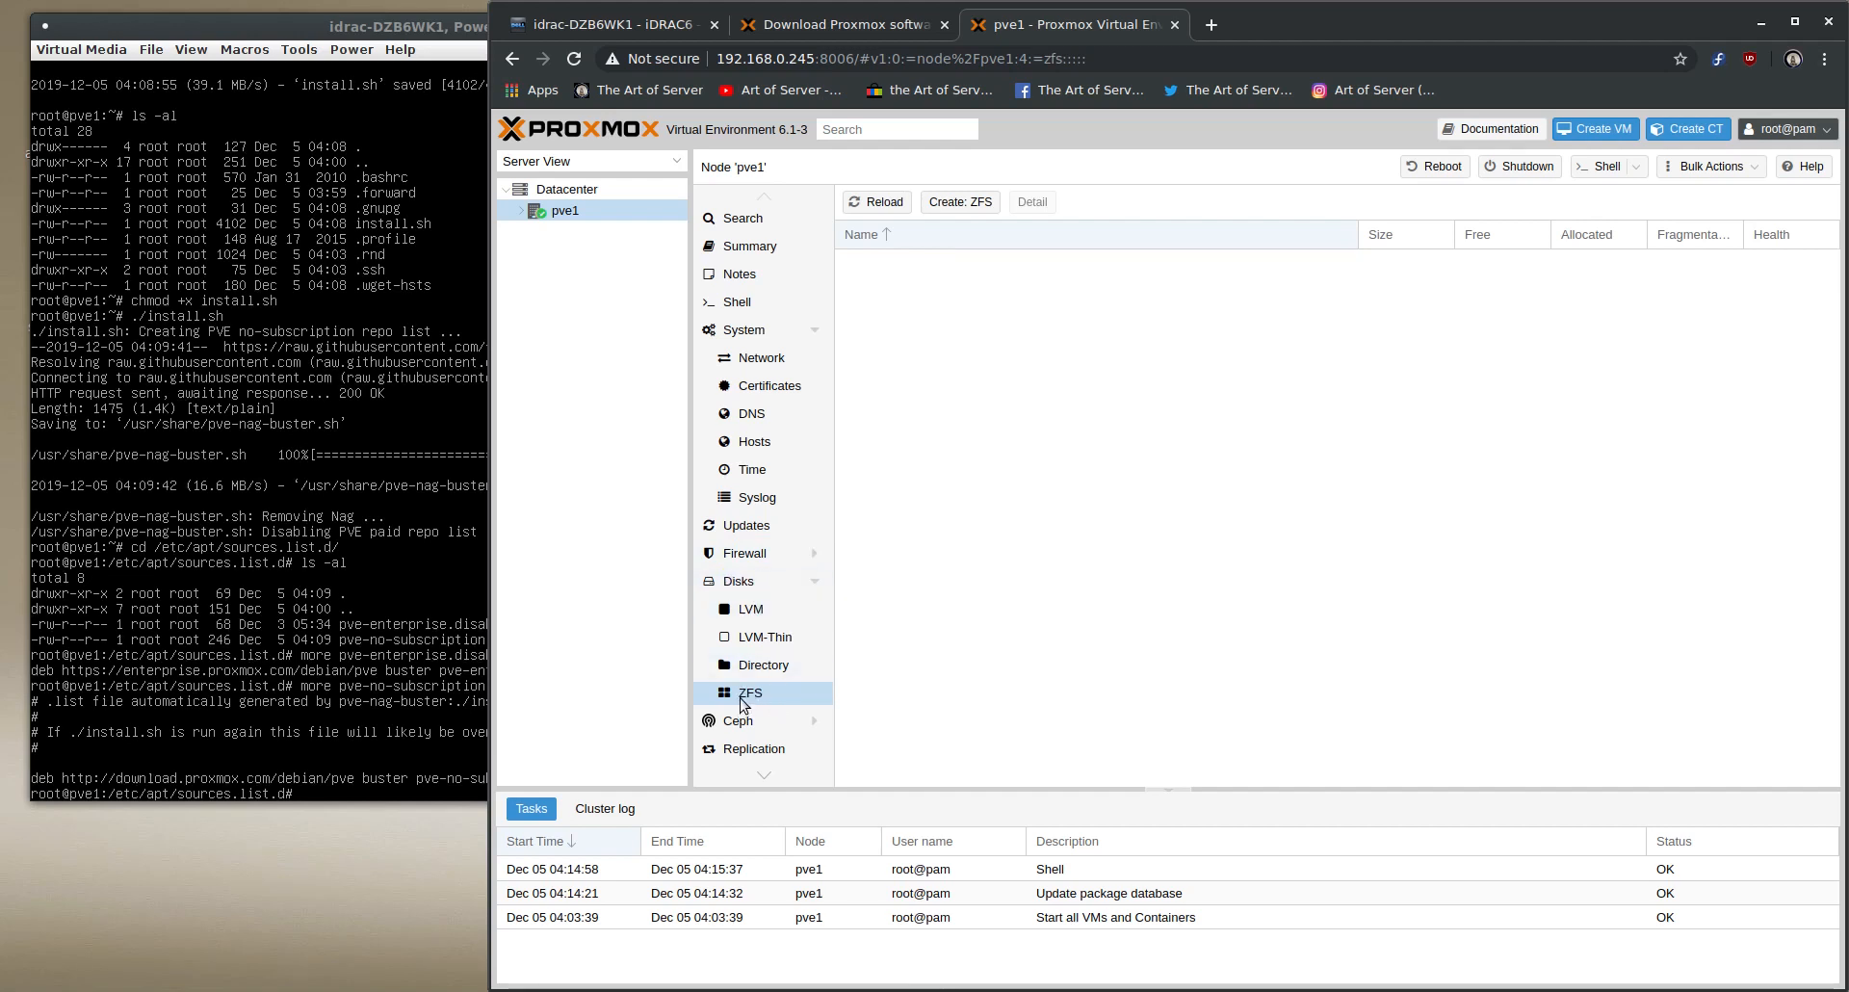
pyautogui.click(960, 203)
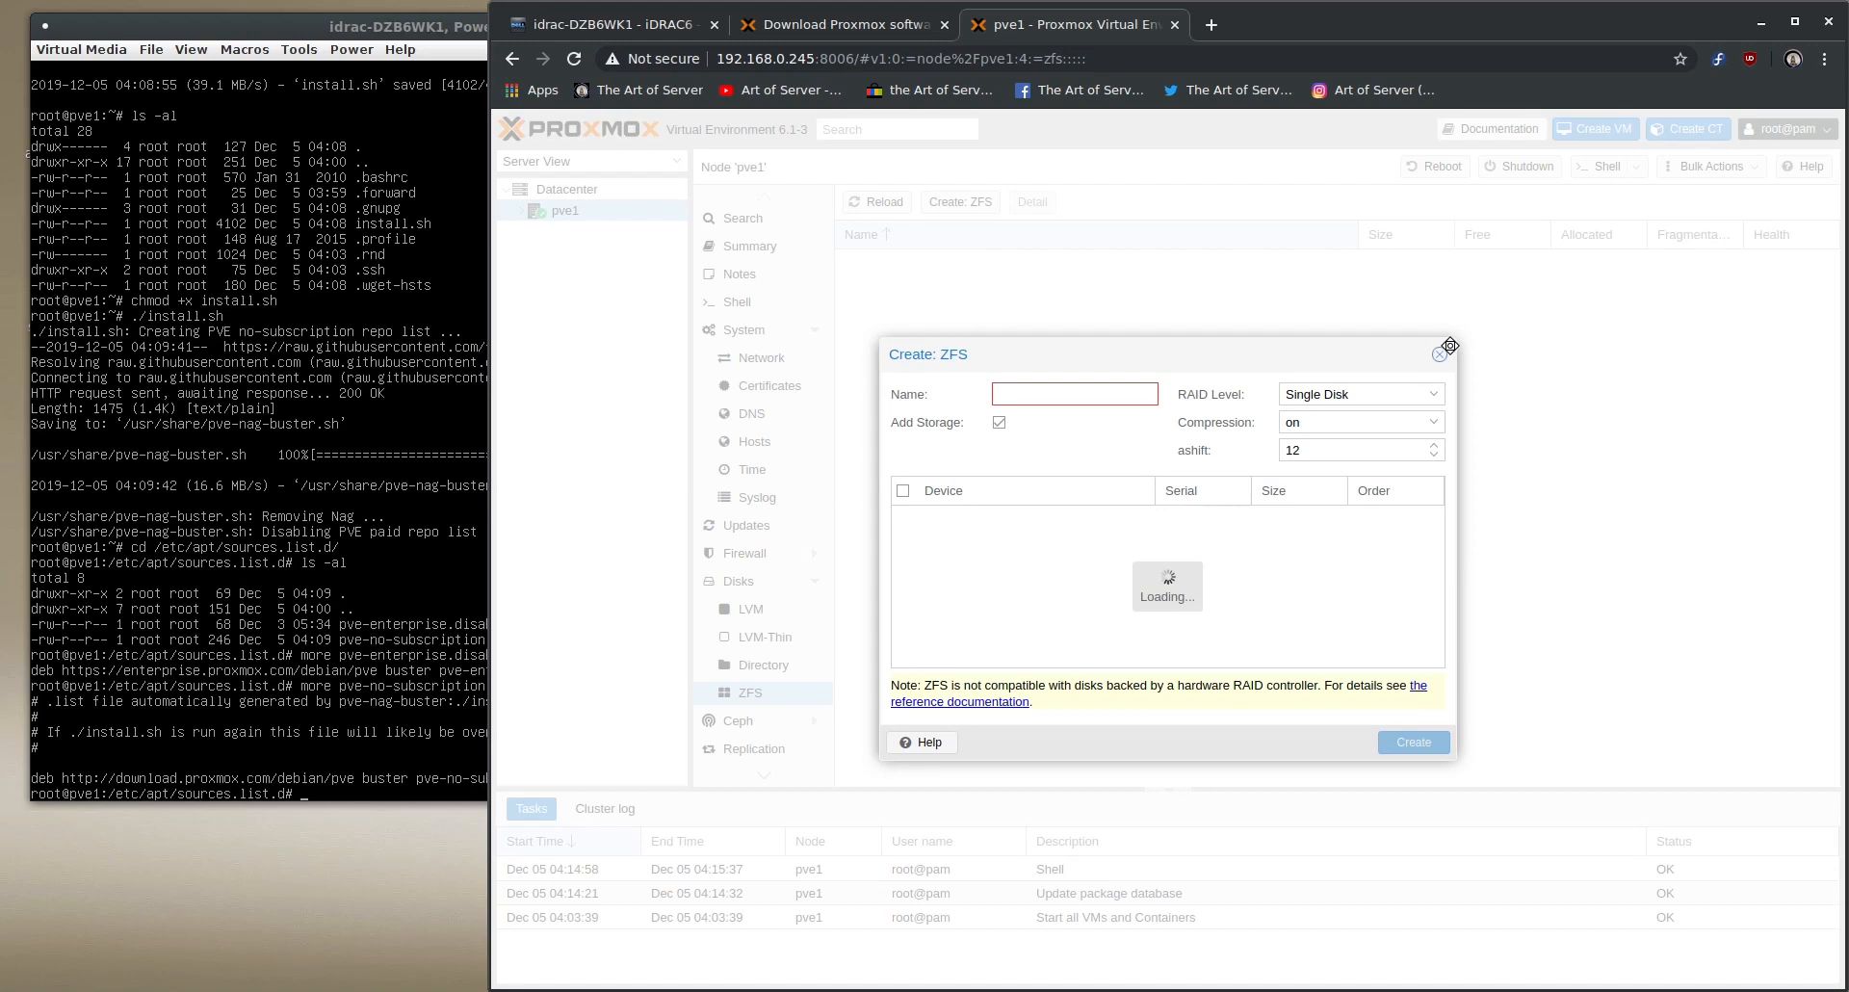
pyautogui.click(1054, 399)
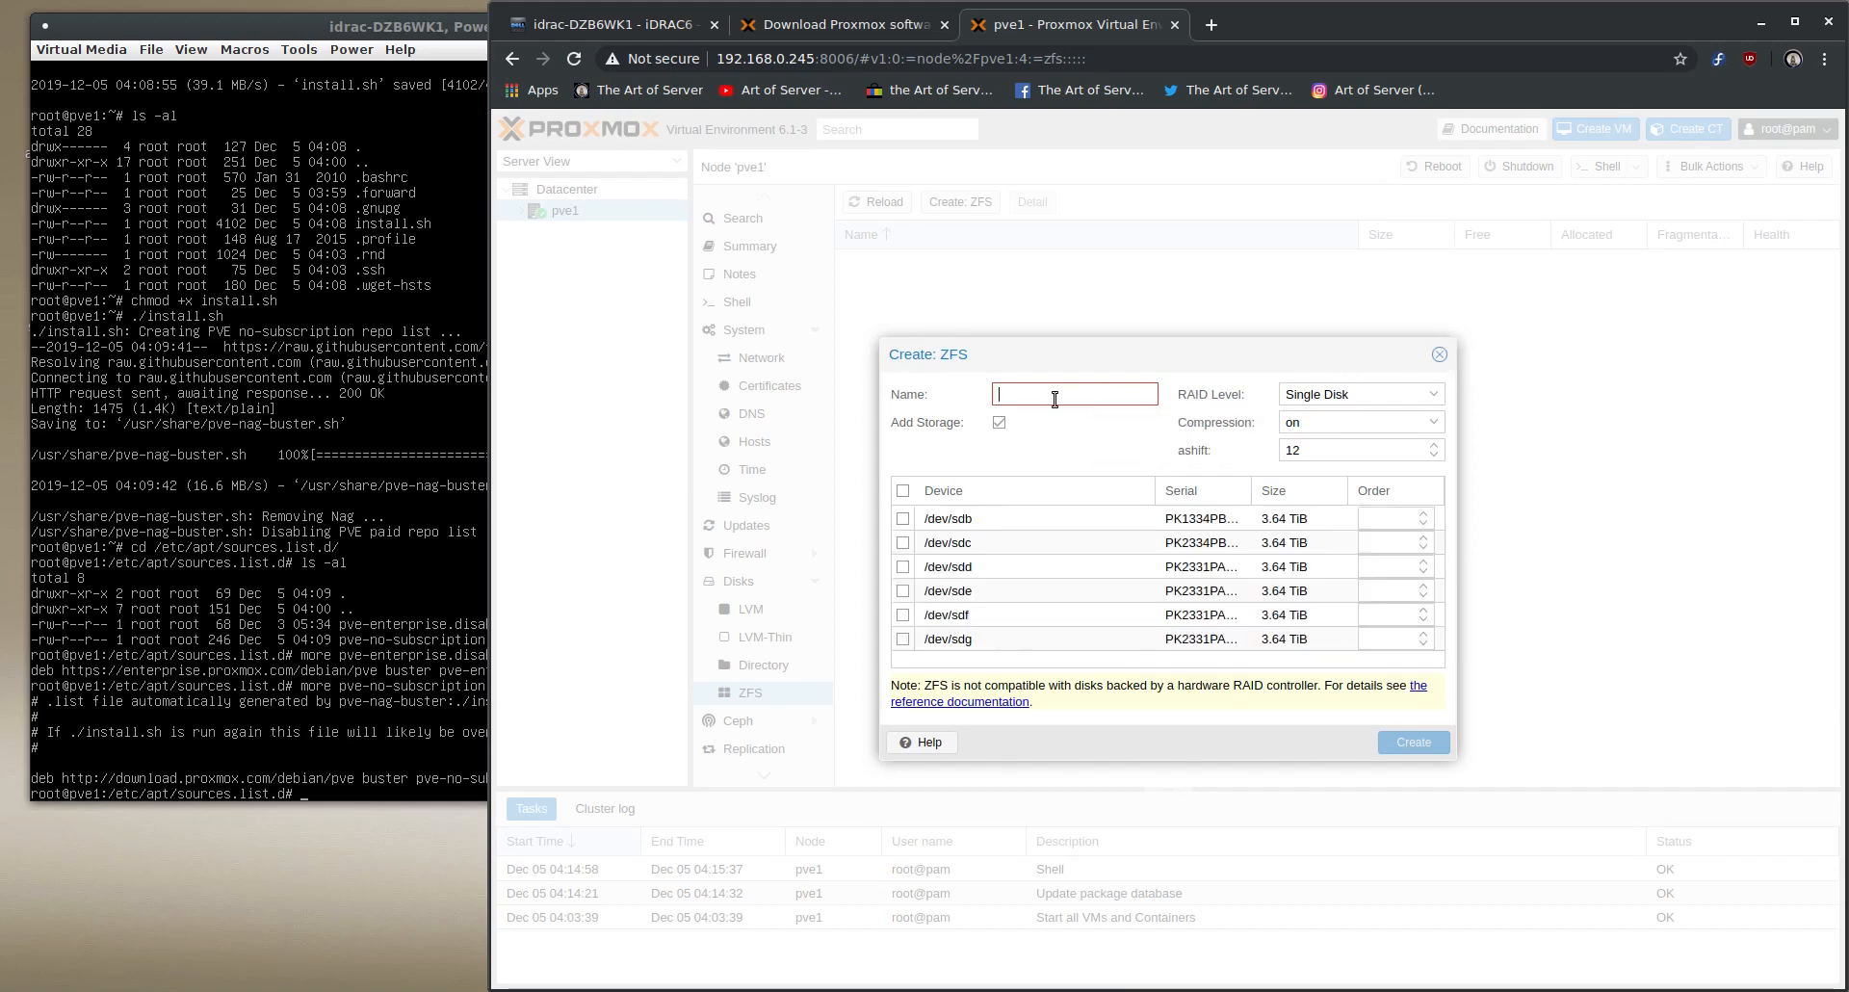
pyautogui.write('data1')
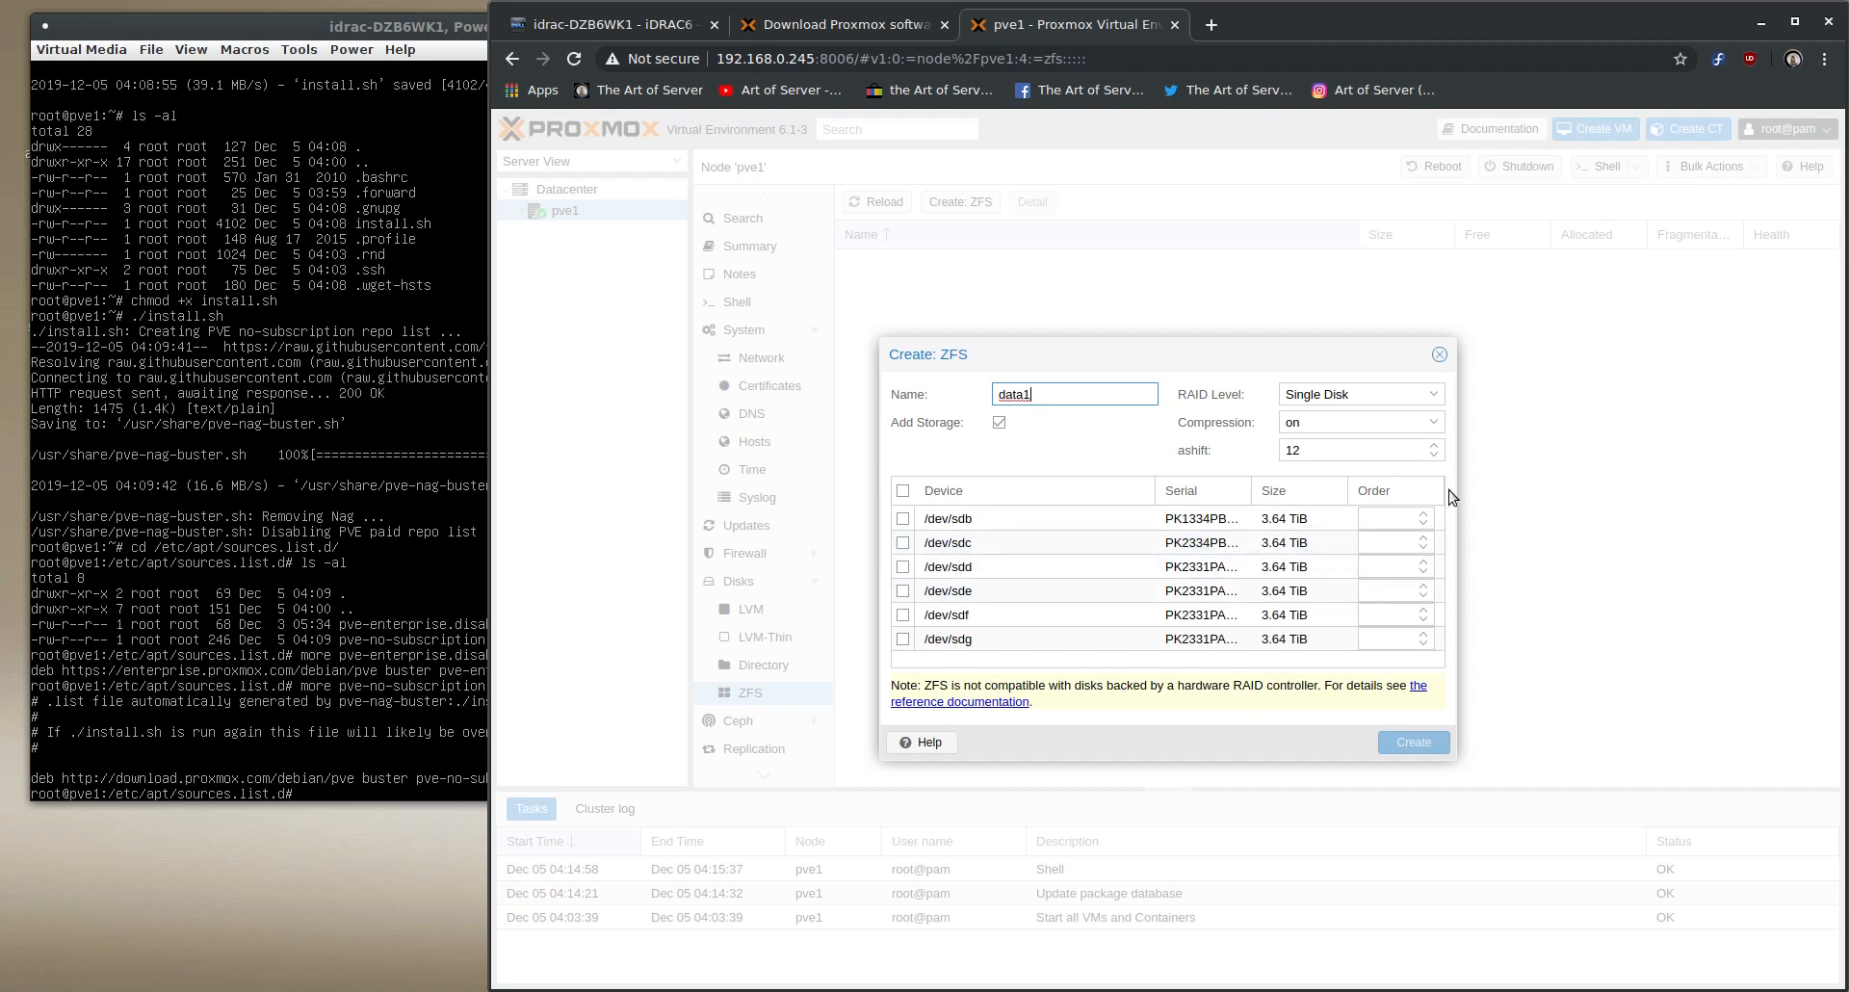
pyautogui.click(1436, 397)
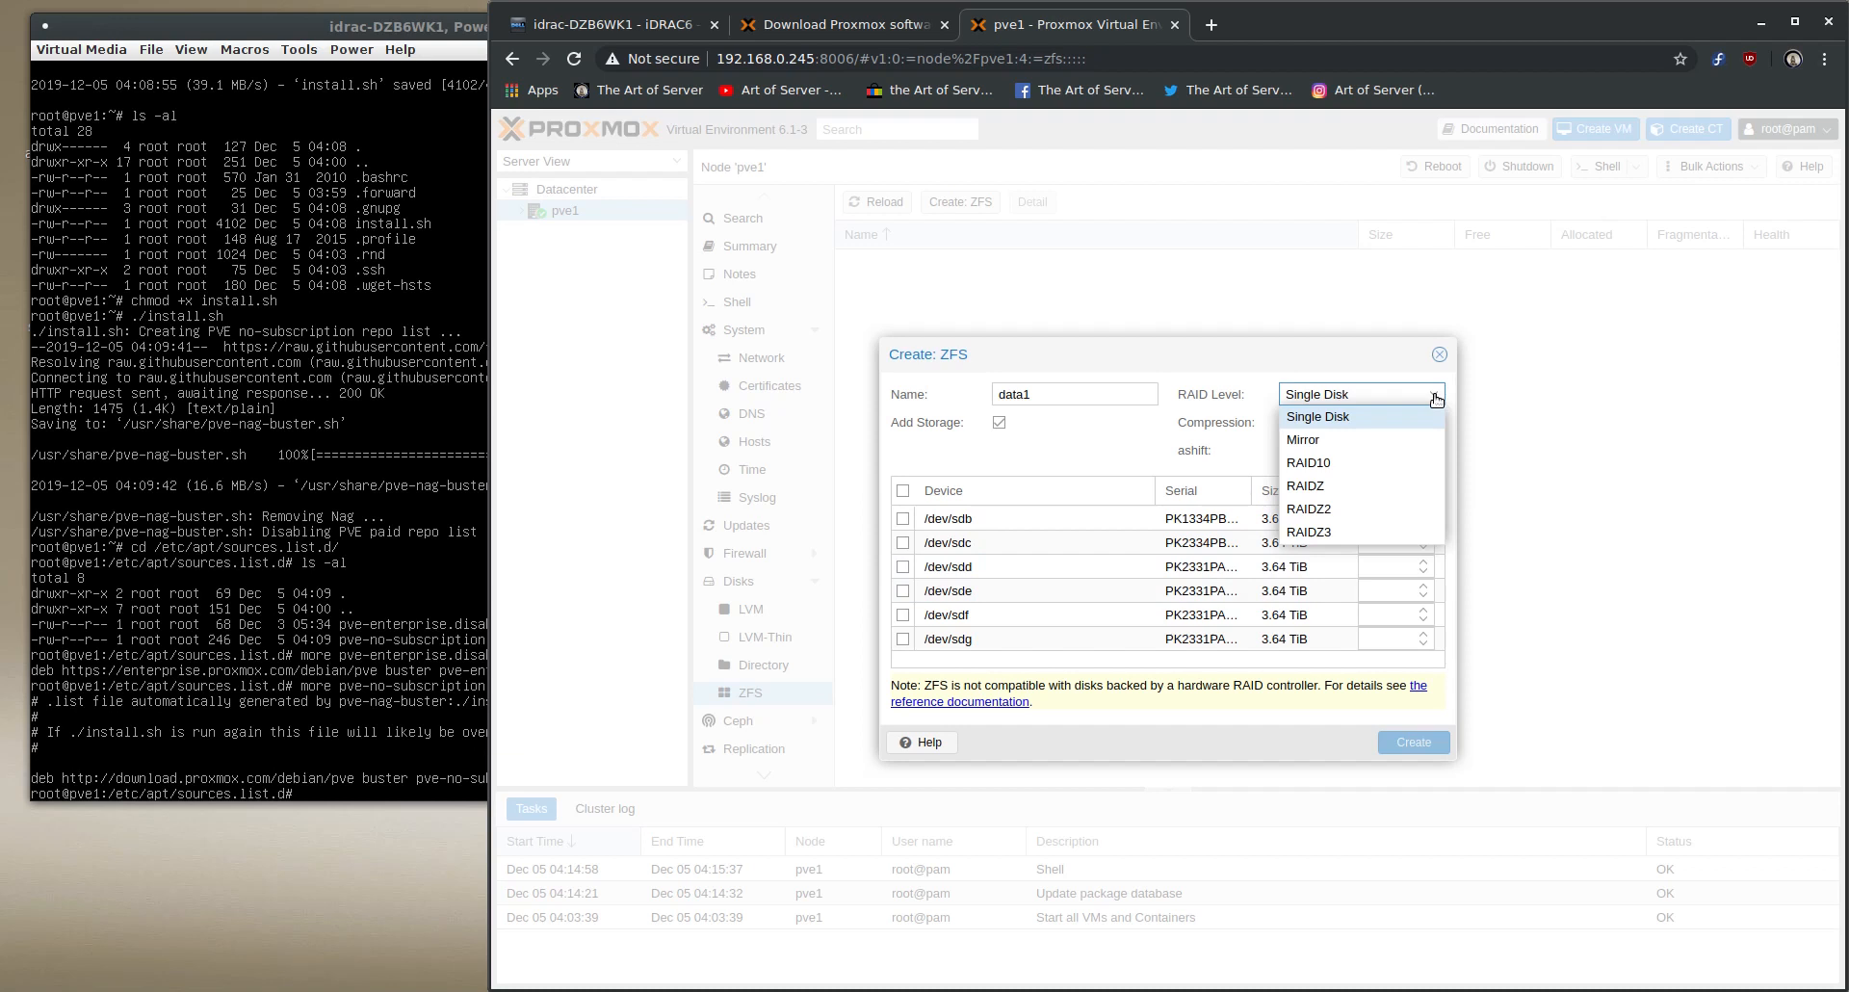
pyautogui.click(1328, 512)
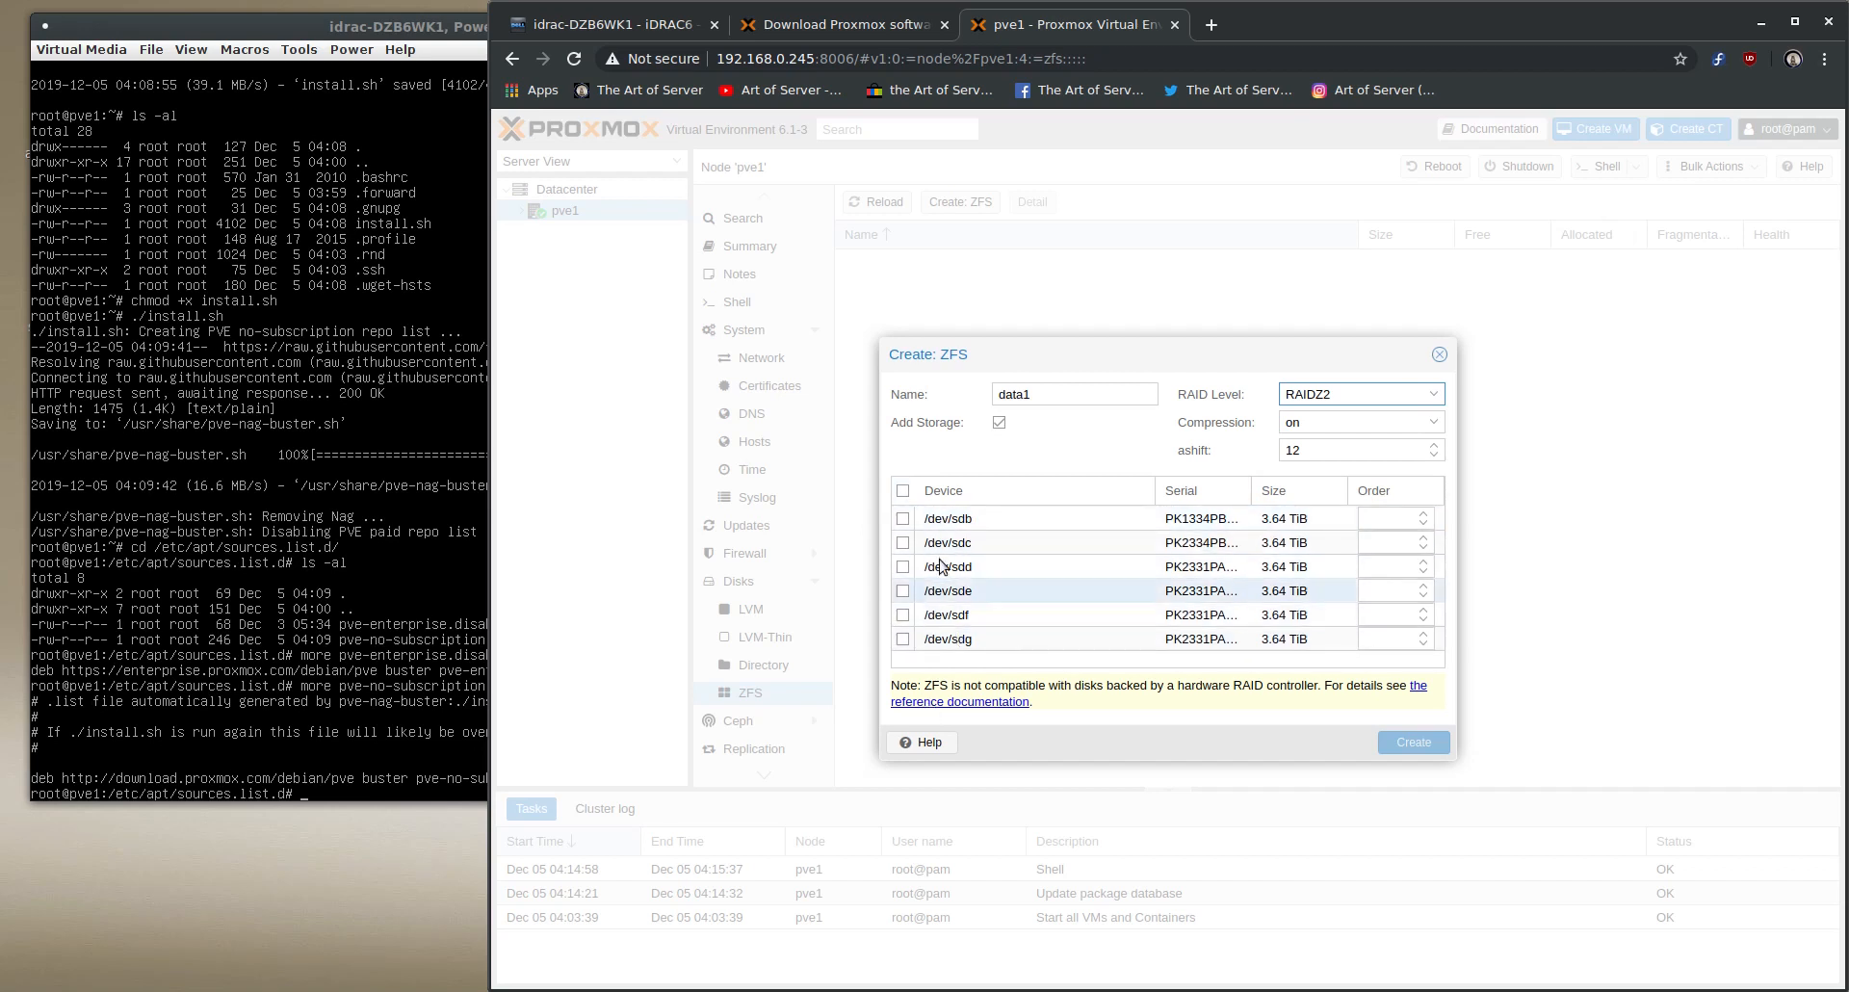
pyautogui.click(903, 492)
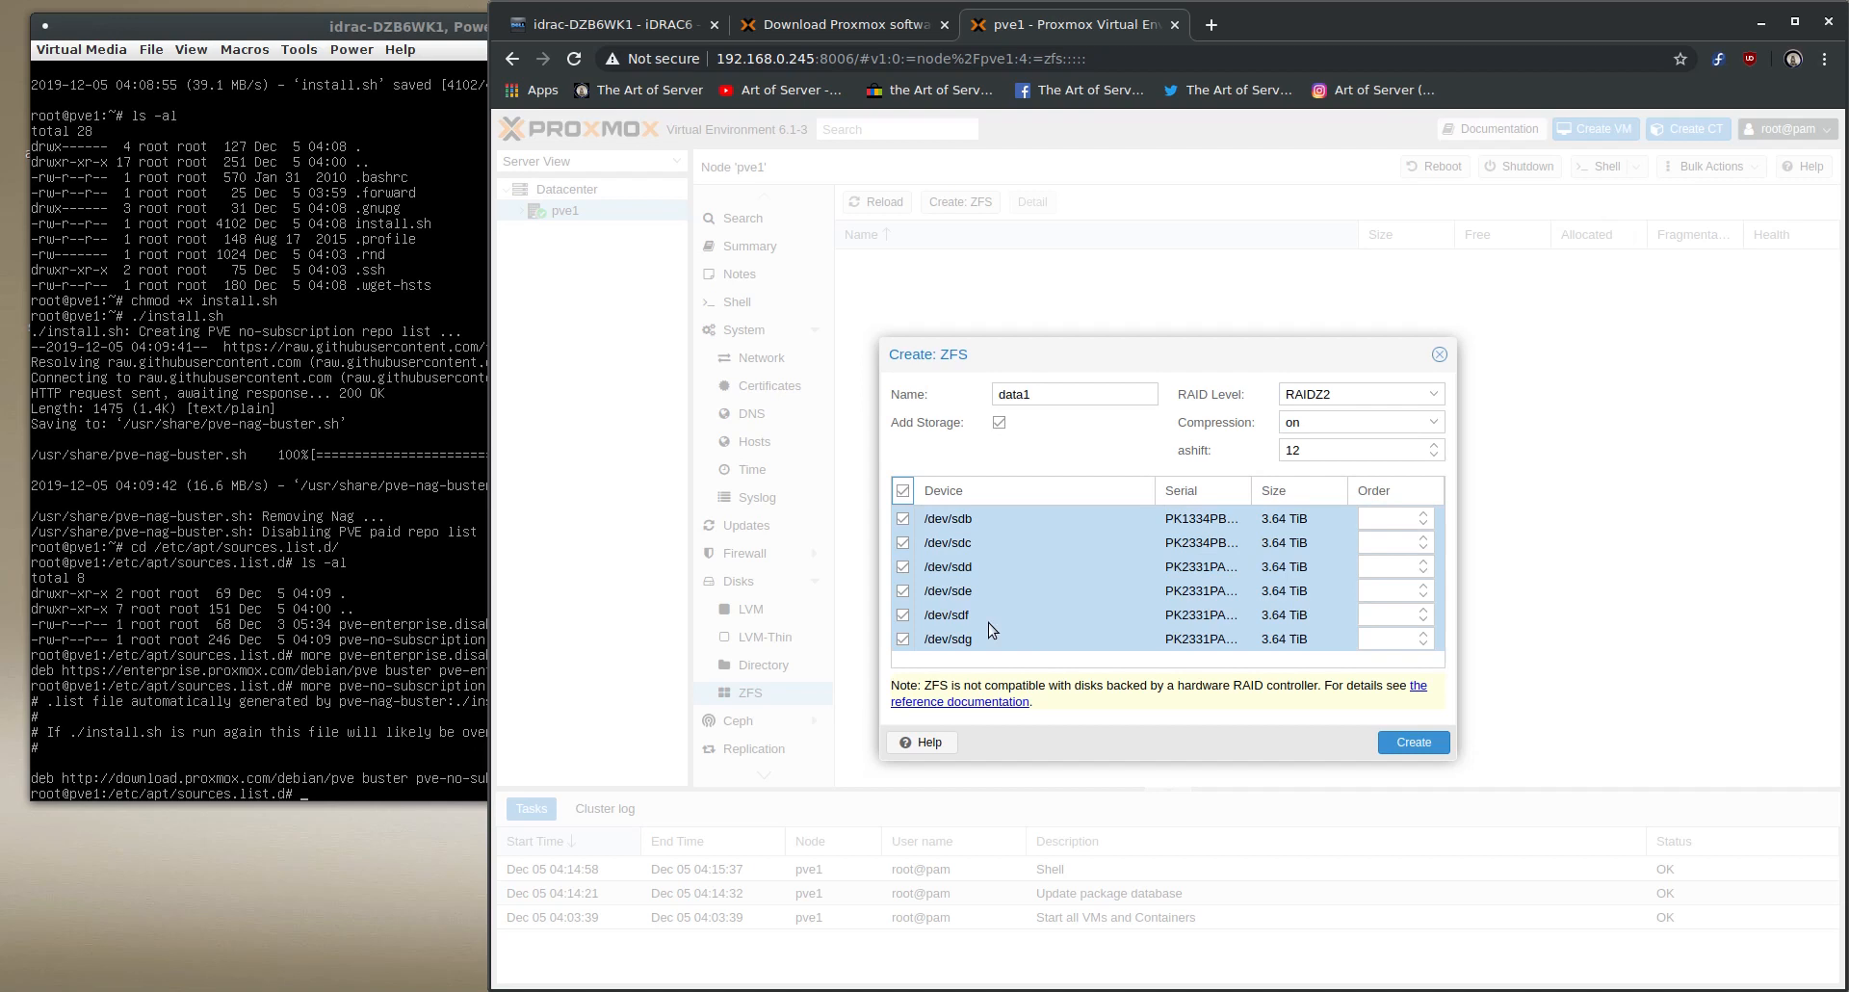
pyautogui.click(1431, 750)
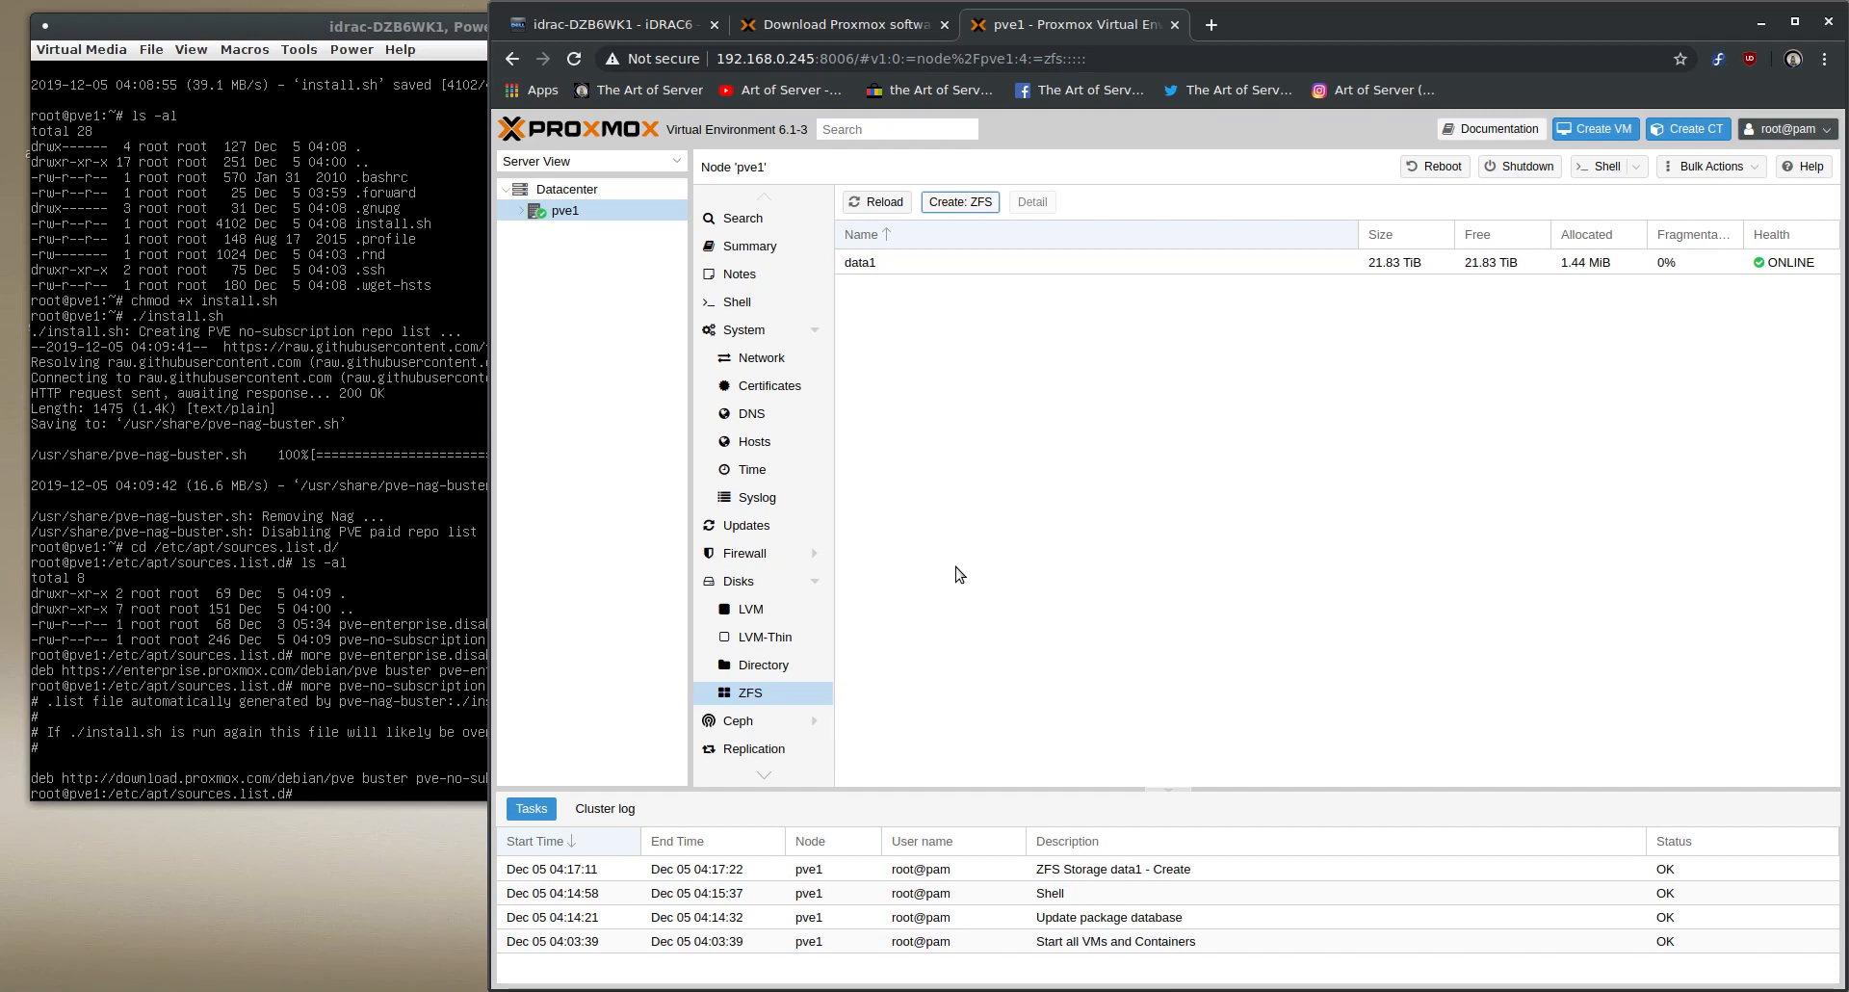
# - Switch to the iDRAC virtual console, return to the home directory, and list the VGA devices with lspci -Dmmnn |grep VGA
pyautogui.click(337, 451)
pyautogui.write('c')
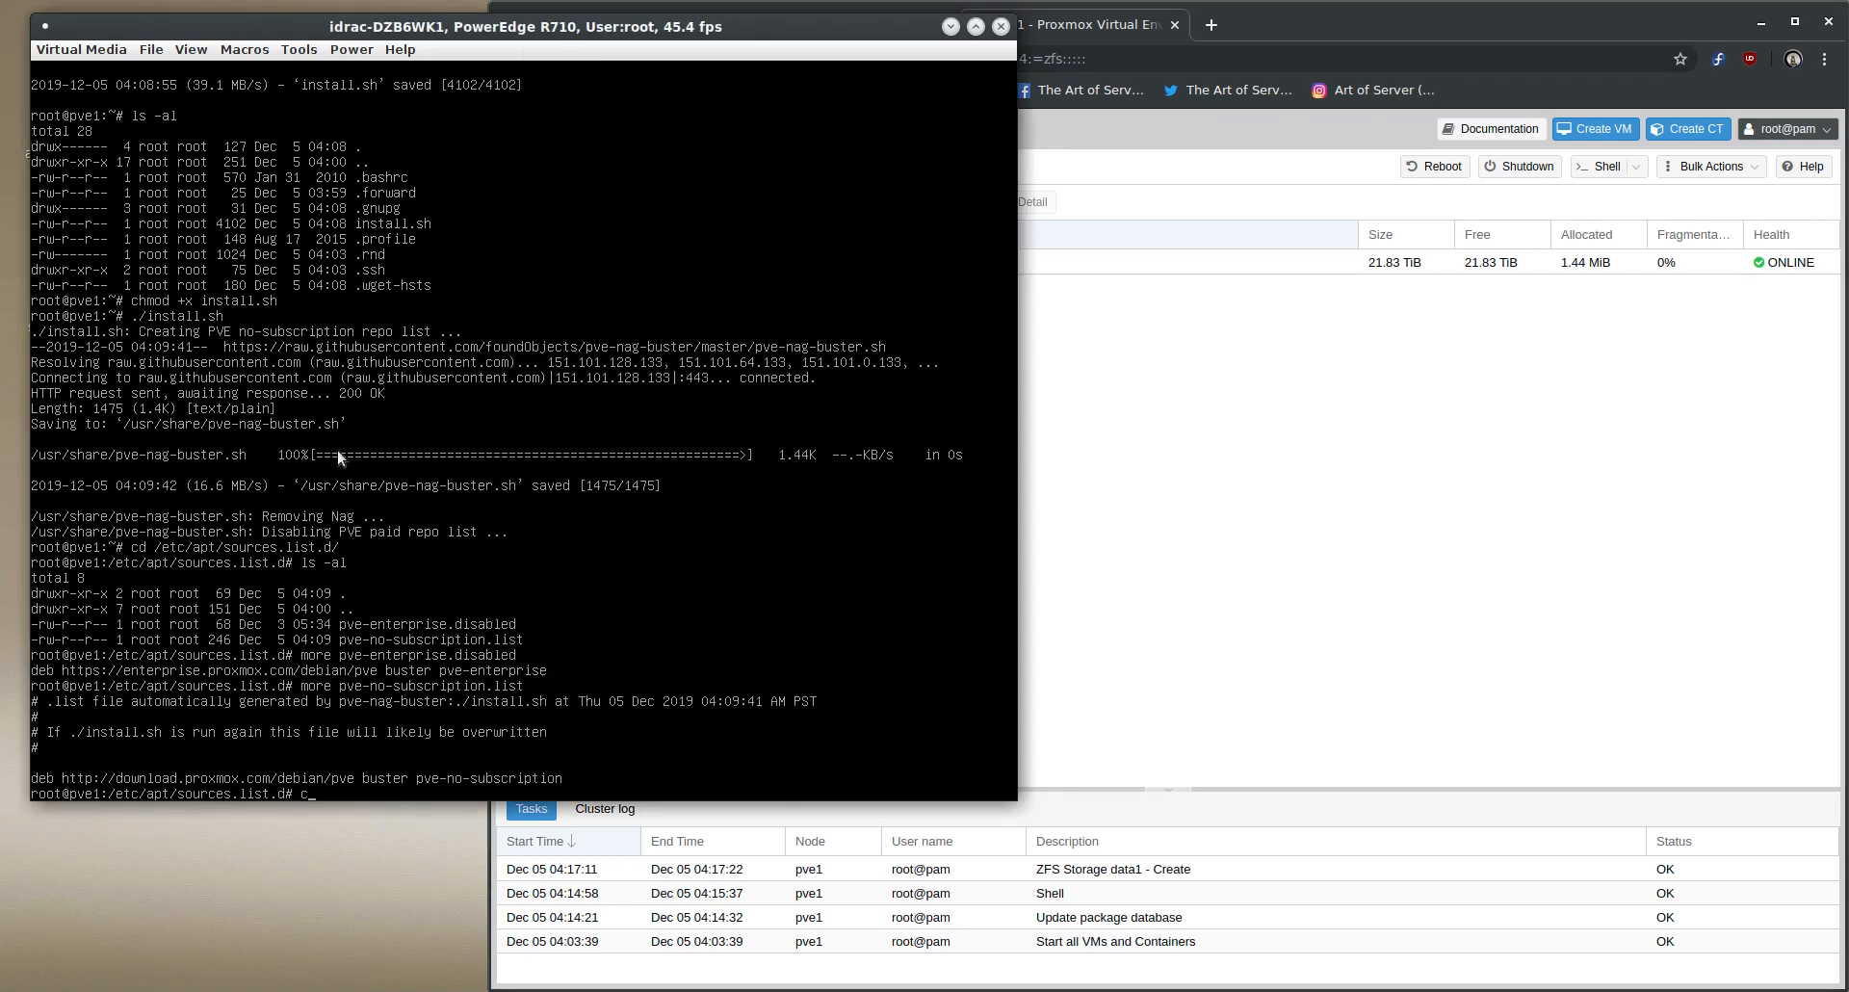
pyautogui.write('d')
pyautogui.press('Return')
pyautogui.write('lspci')
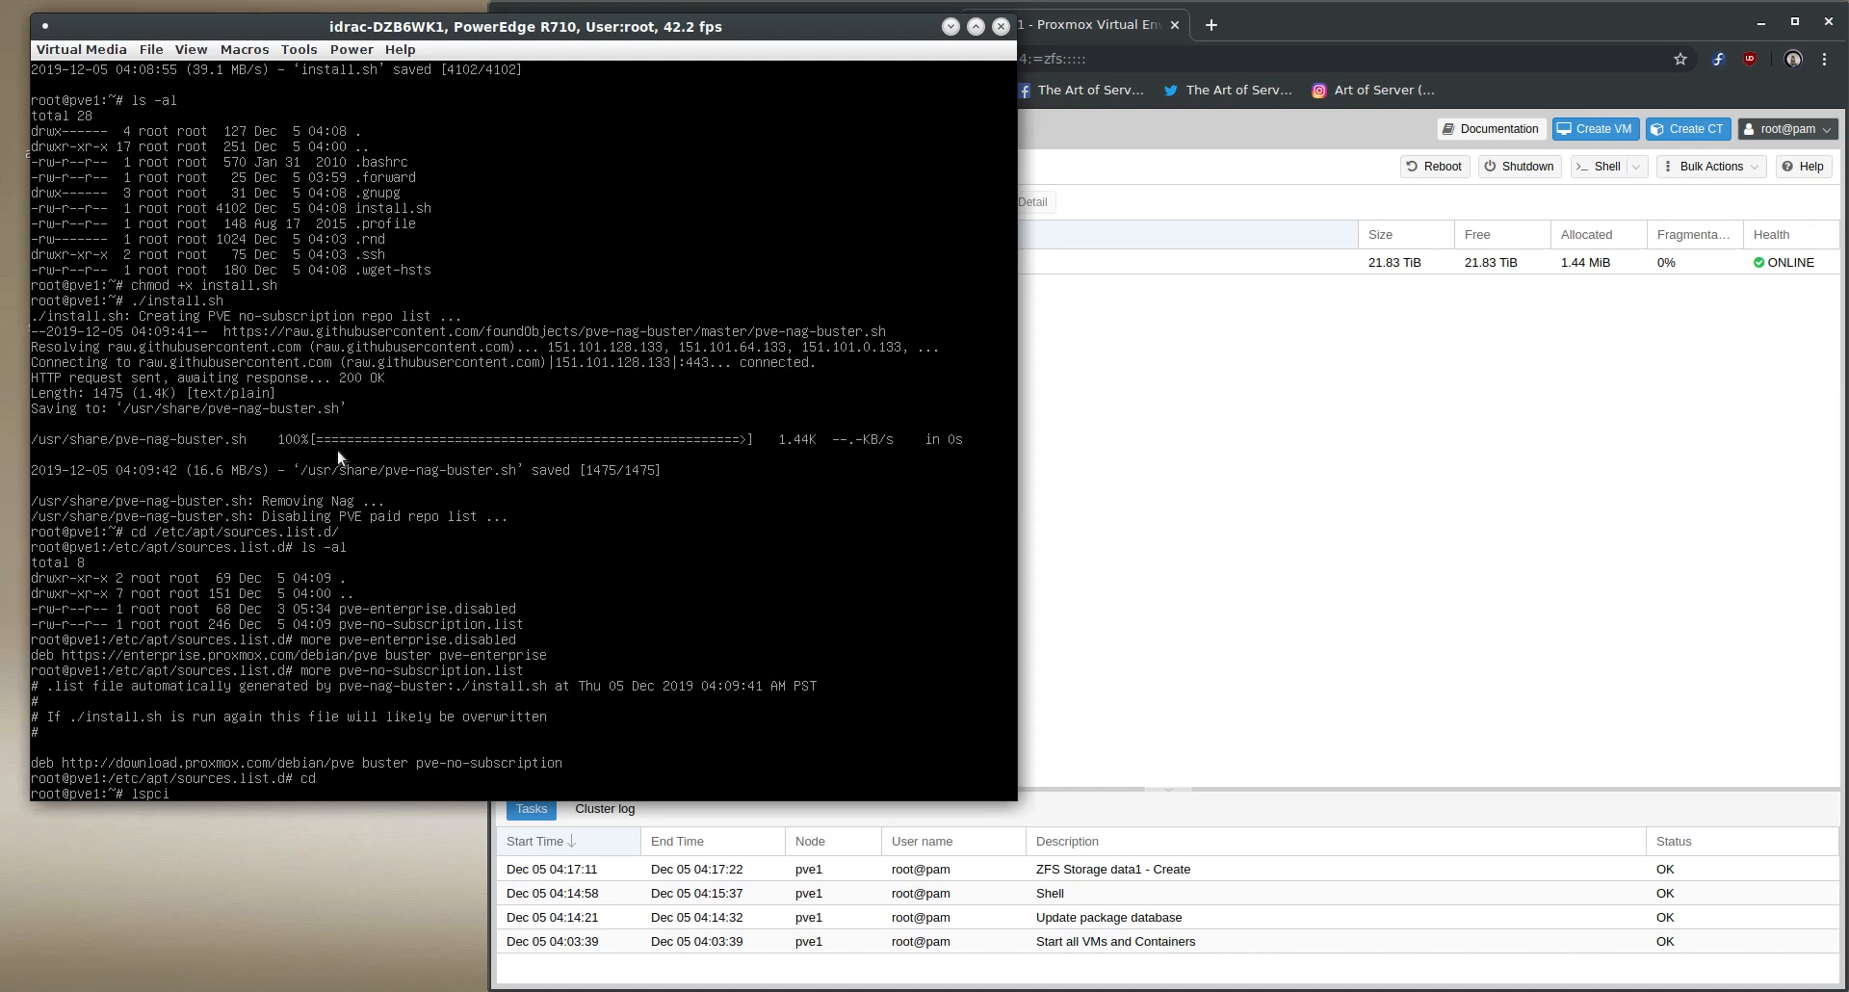
pyautogui.write(' -Dmmnn |grep VGA')
pyautogui.press('Return')
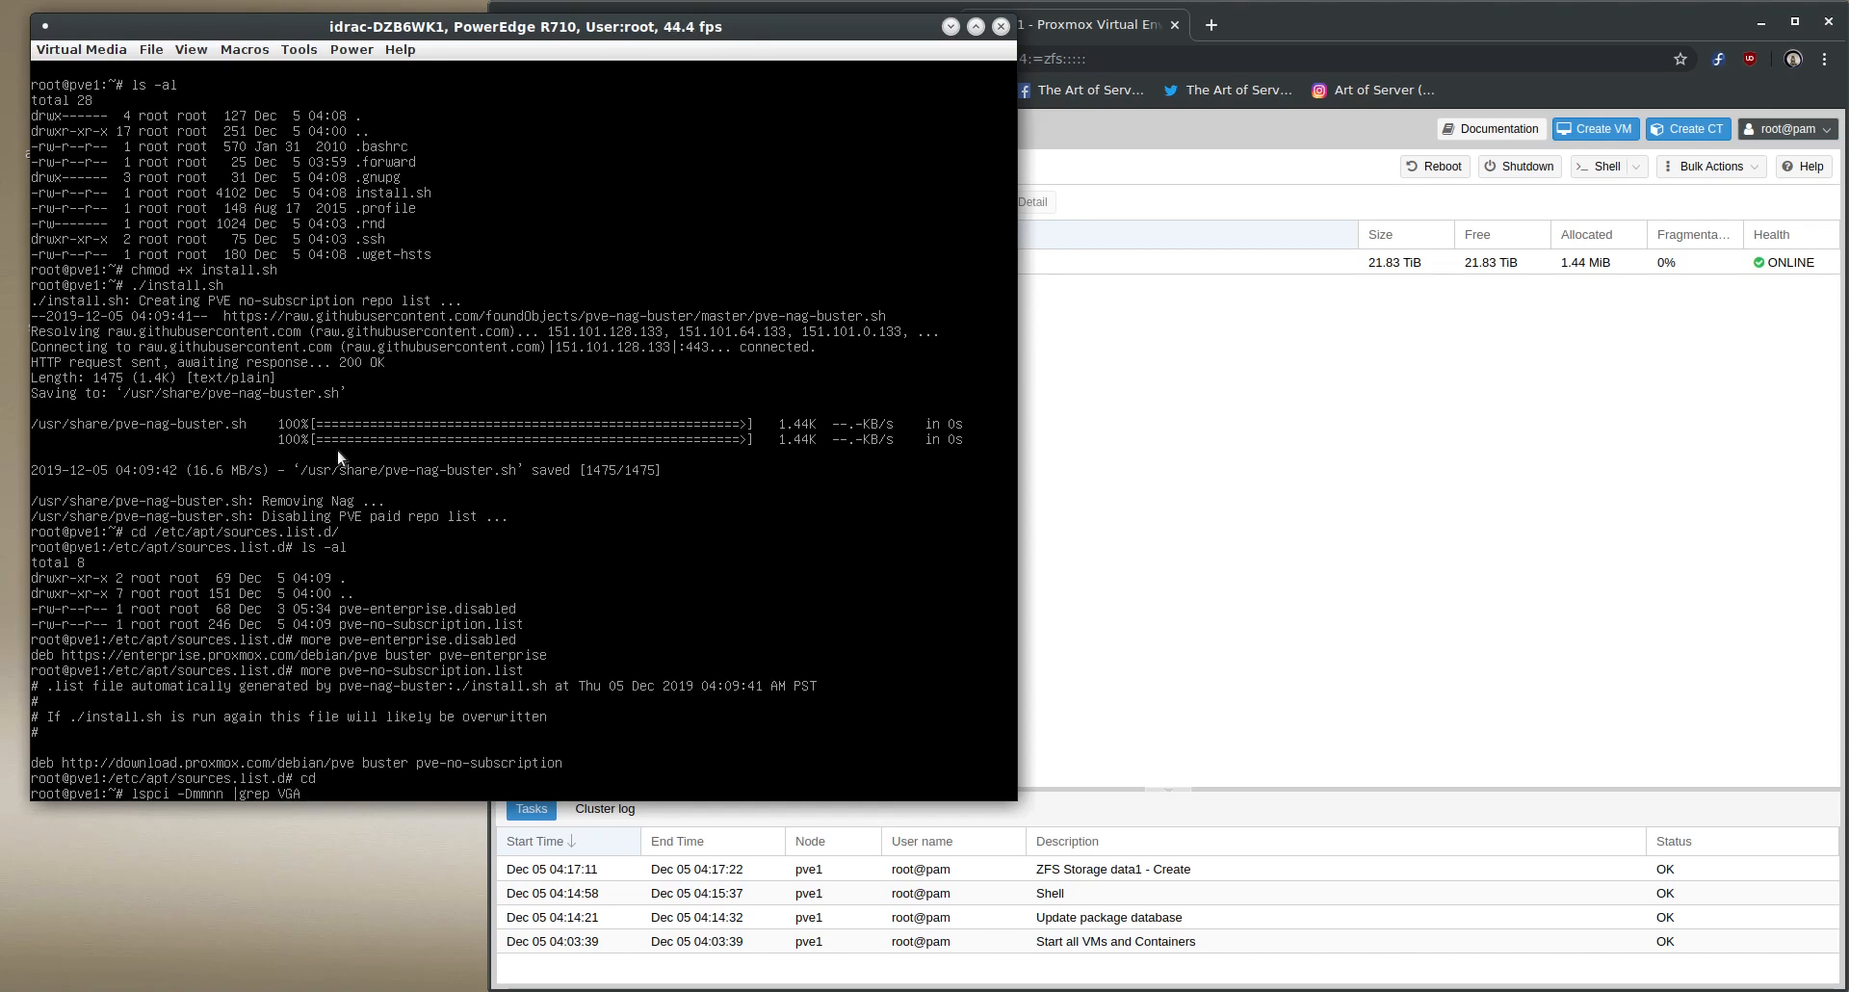